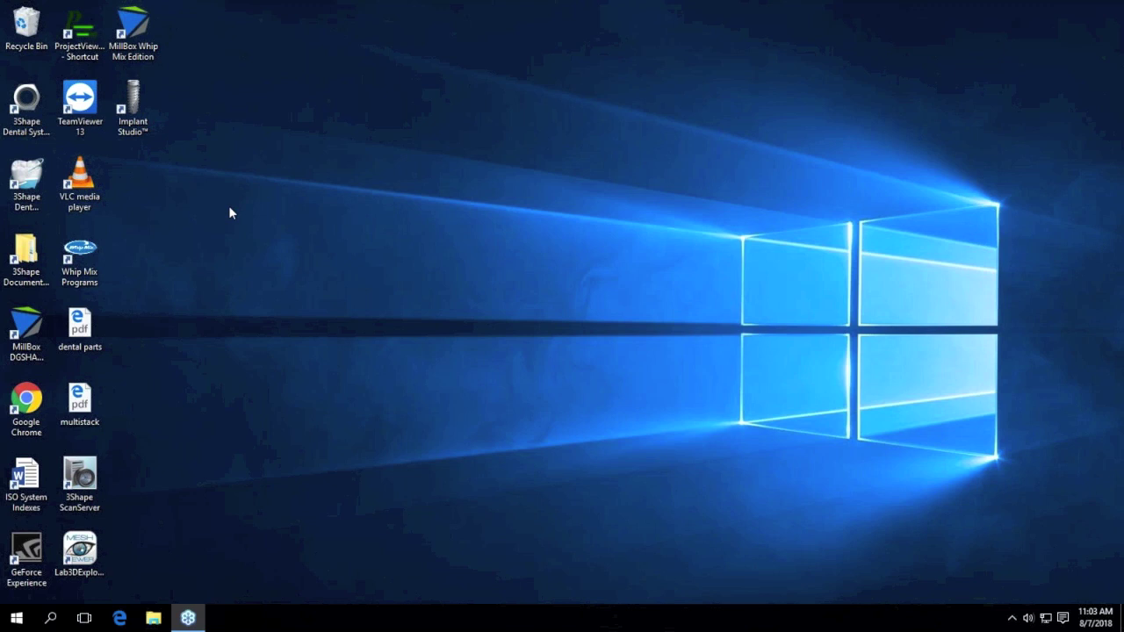
Start Implant Studio and log in with the listed user account.
click(131, 112)
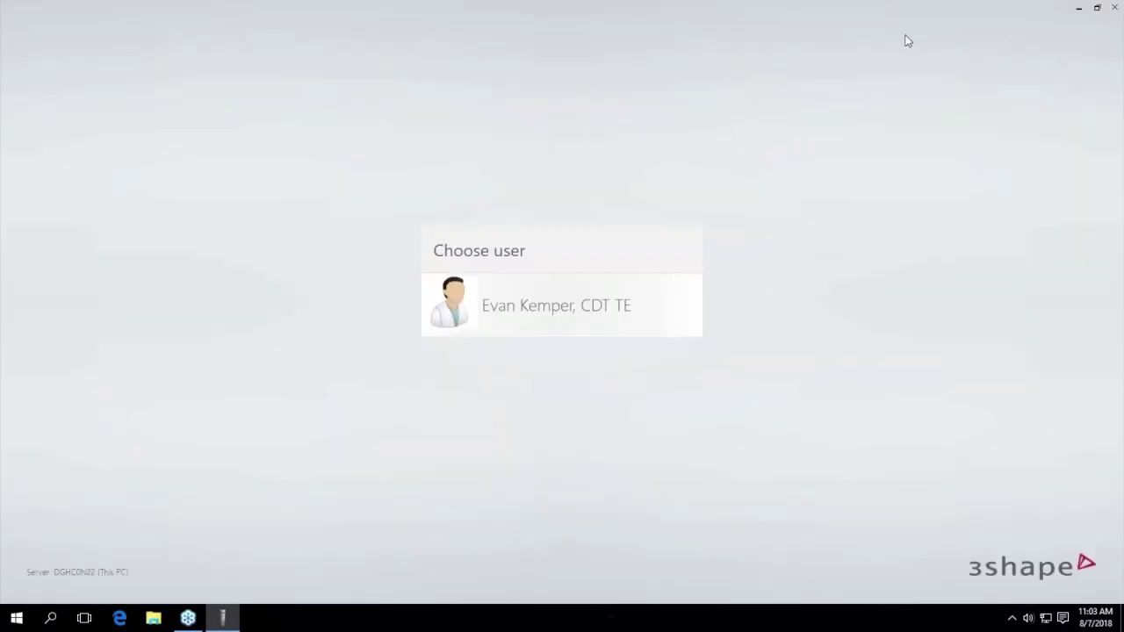
click(541, 325)
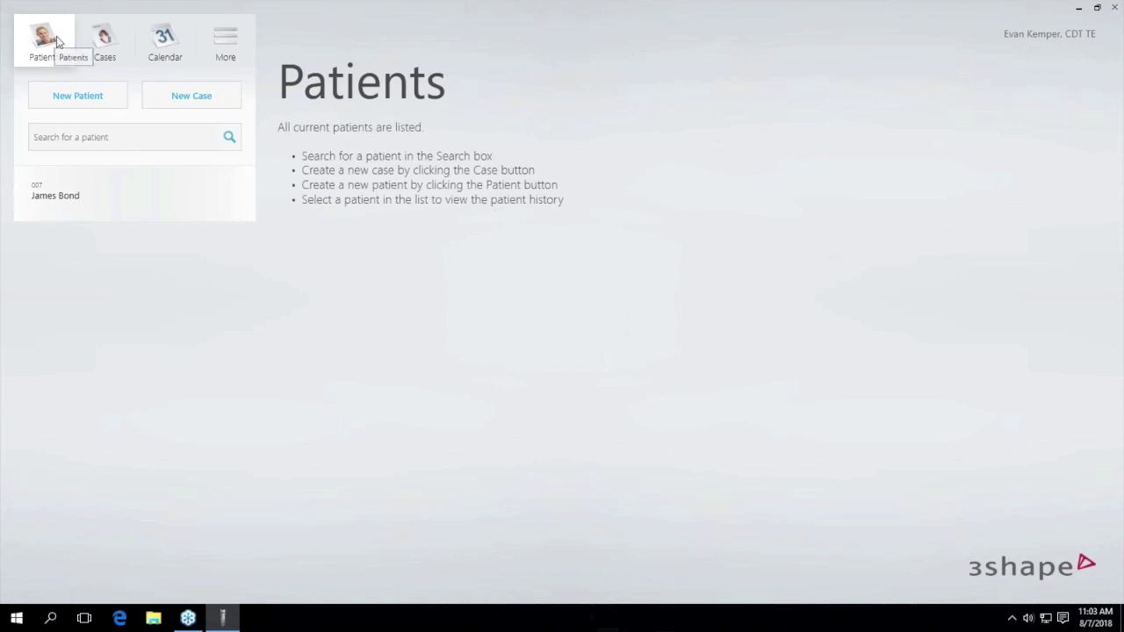
View the case list and the calendar, and return to the patient overview.
click(105, 39)
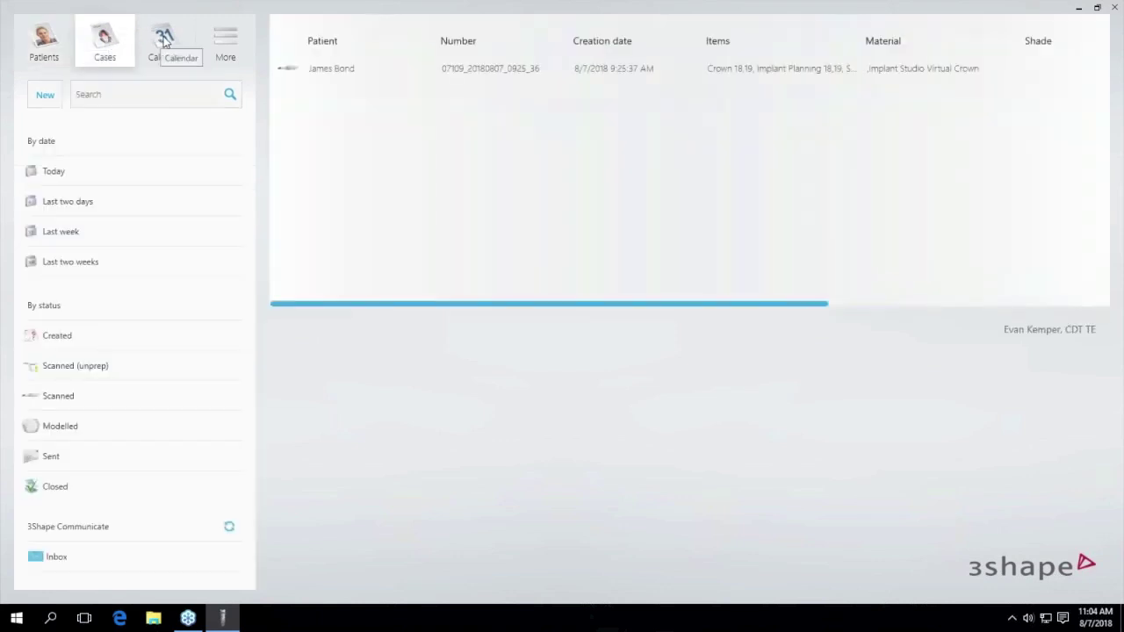
click(164, 42)
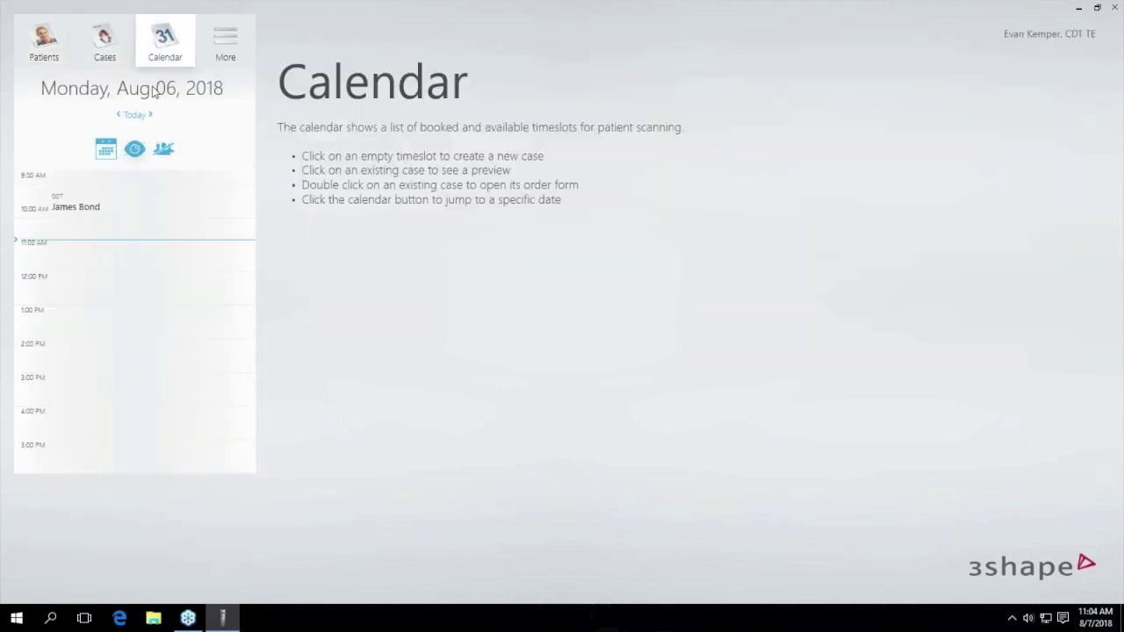
click(55, 48)
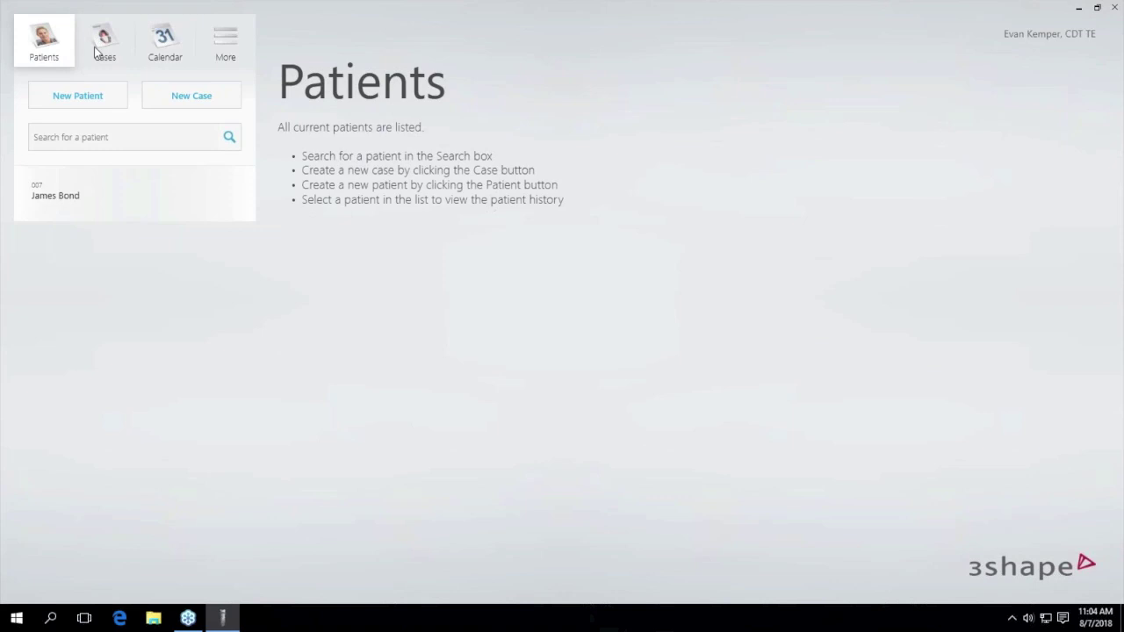
Review the manufacturing output folder in the manufacturing settings, opening its folder selection and leaving it without choosing another folder.
click(221, 42)
click(223, 112)
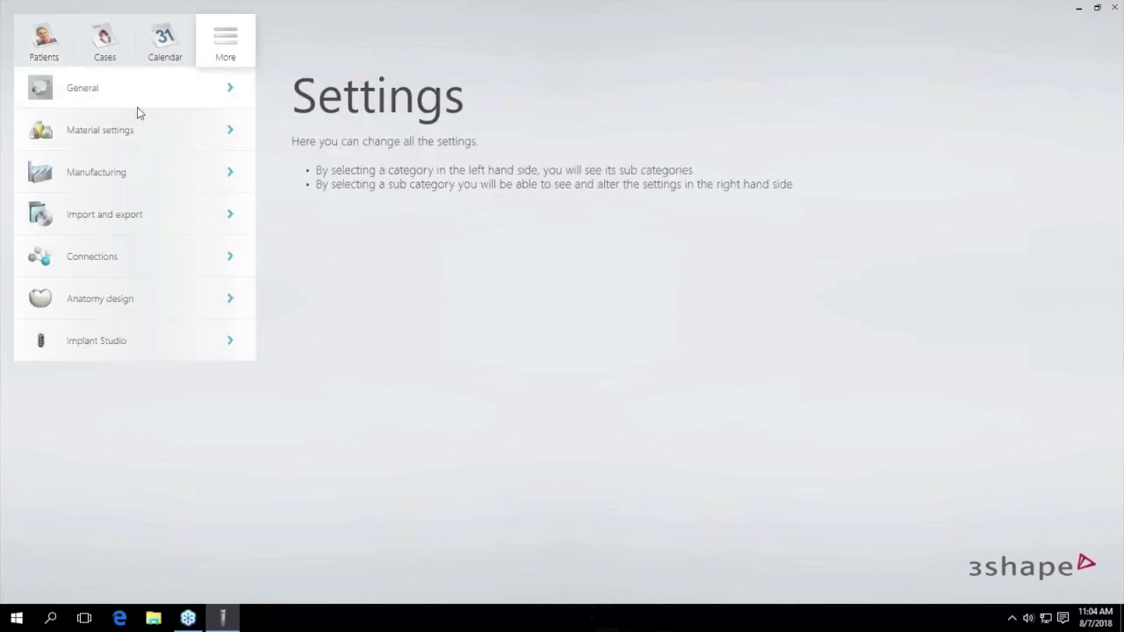
click(133, 175)
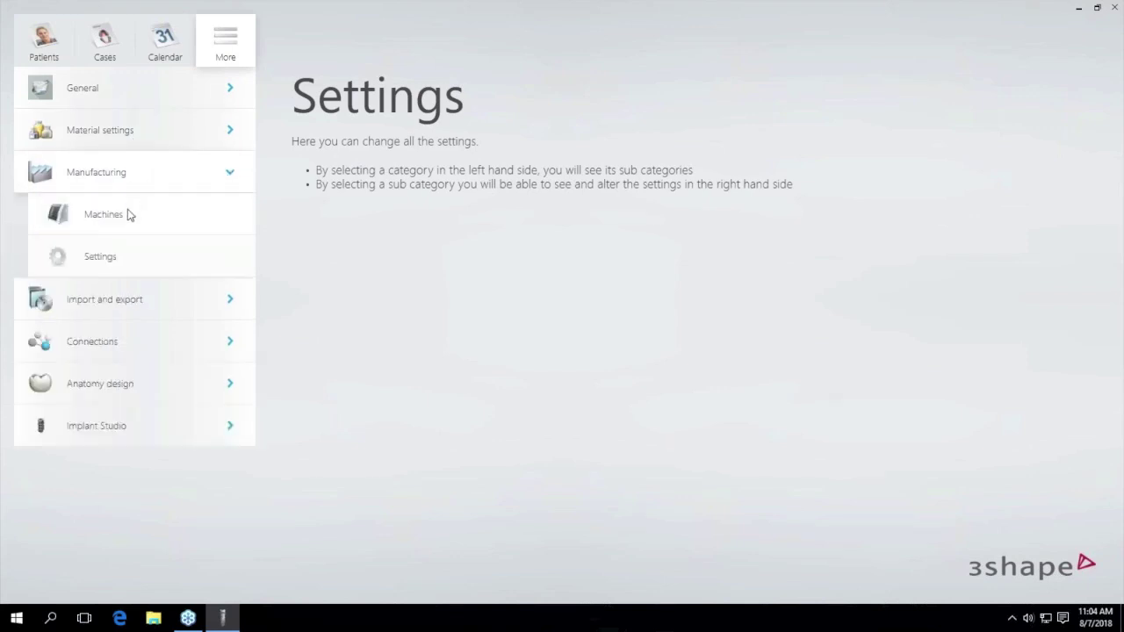
click(123, 267)
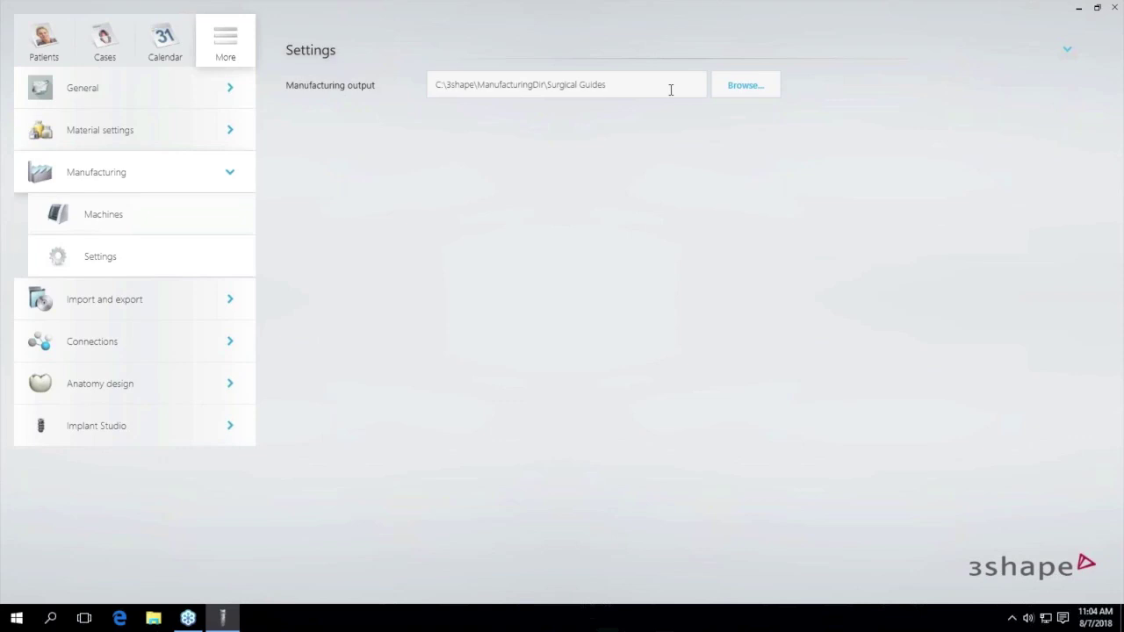
click(753, 86)
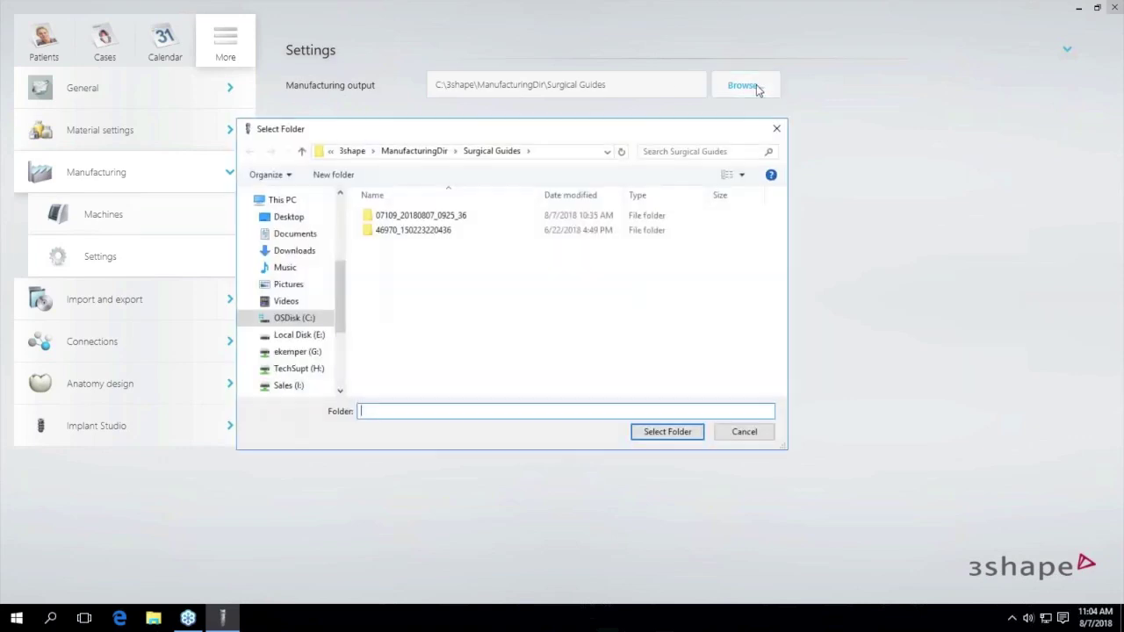
click(738, 436)
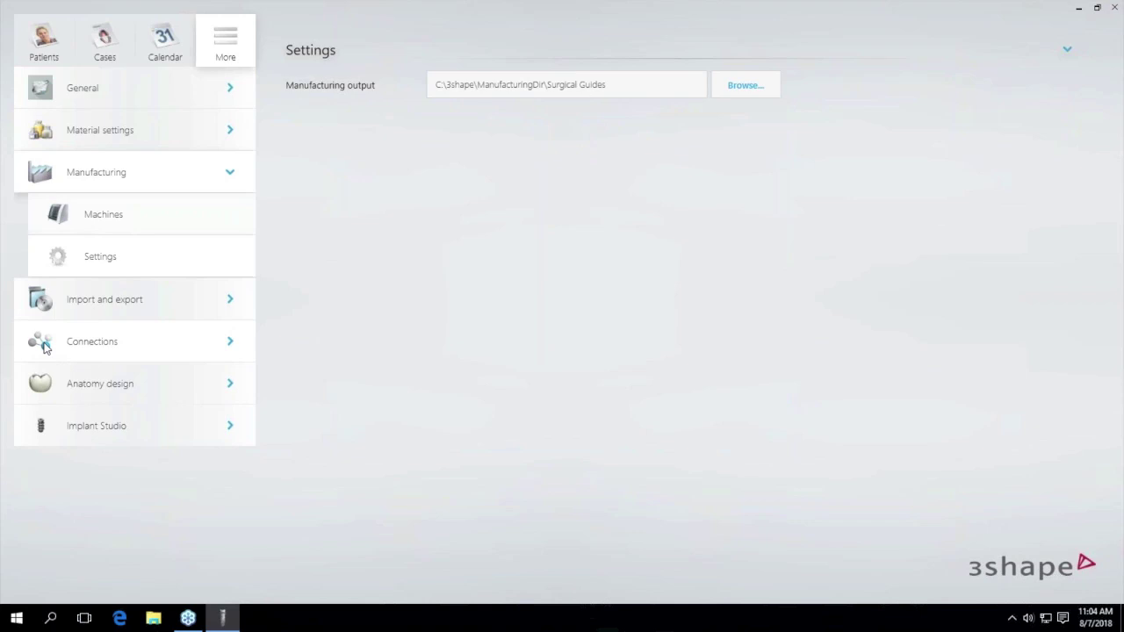
Examine the Planner and Guide settings and the printers offered as default manufacturer for surgical guides.
click(173, 420)
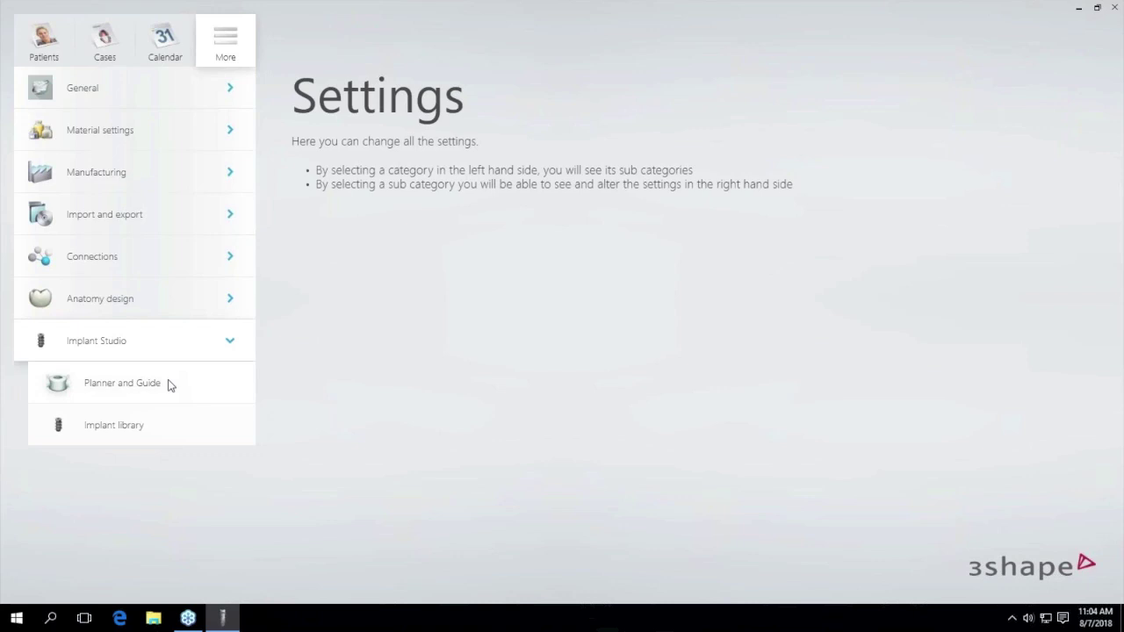
click(122, 383)
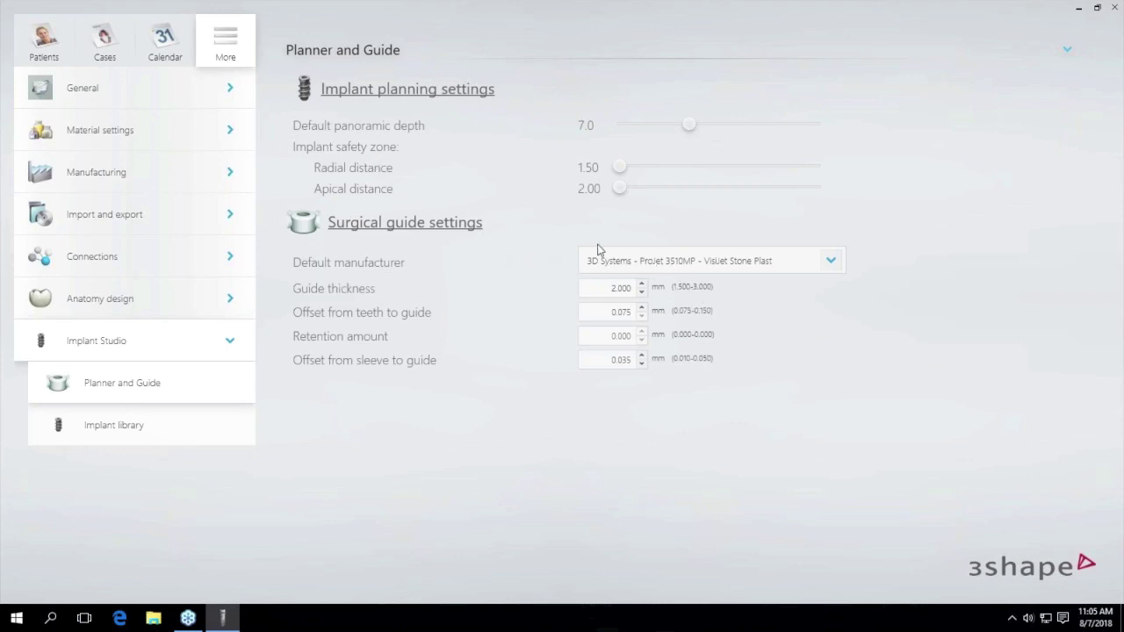
click(623, 259)
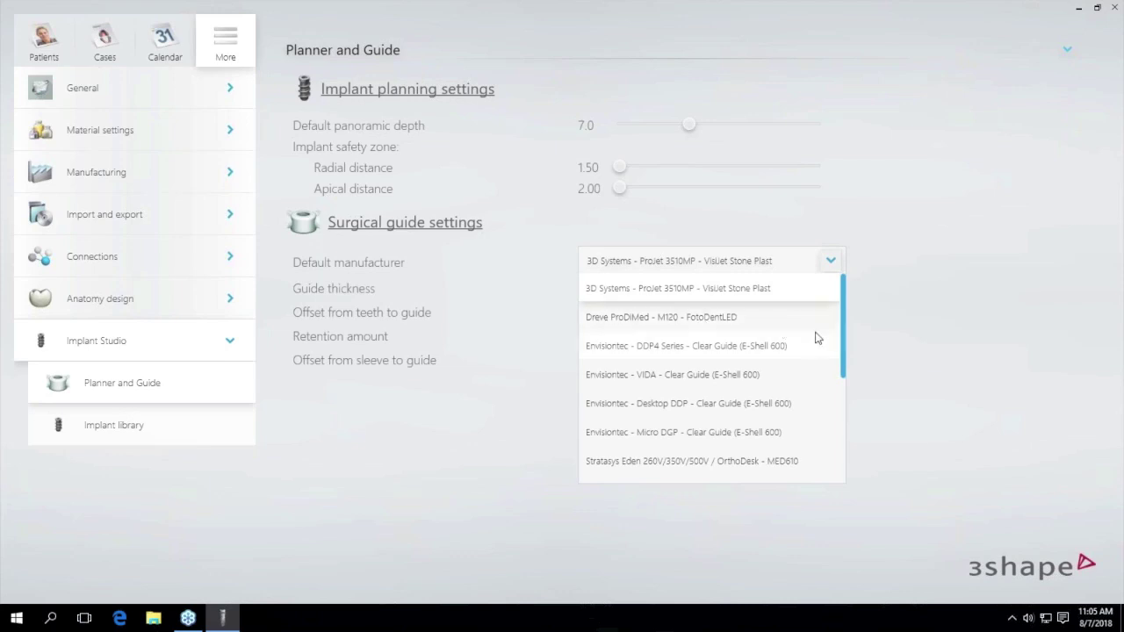
drag(840, 353, 832, 478)
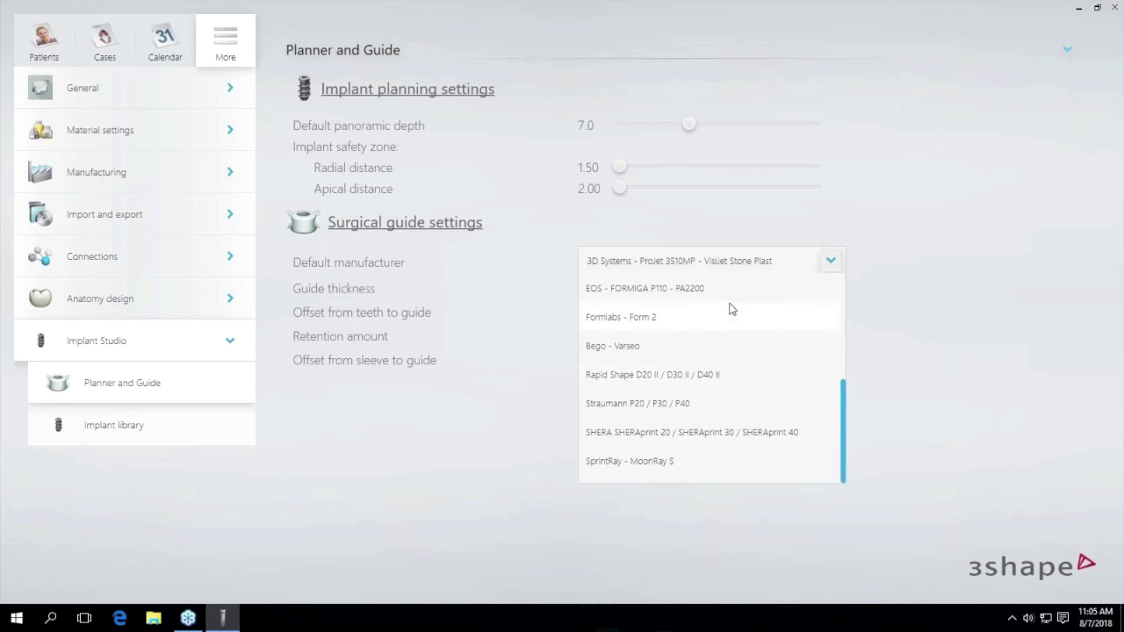
click(874, 325)
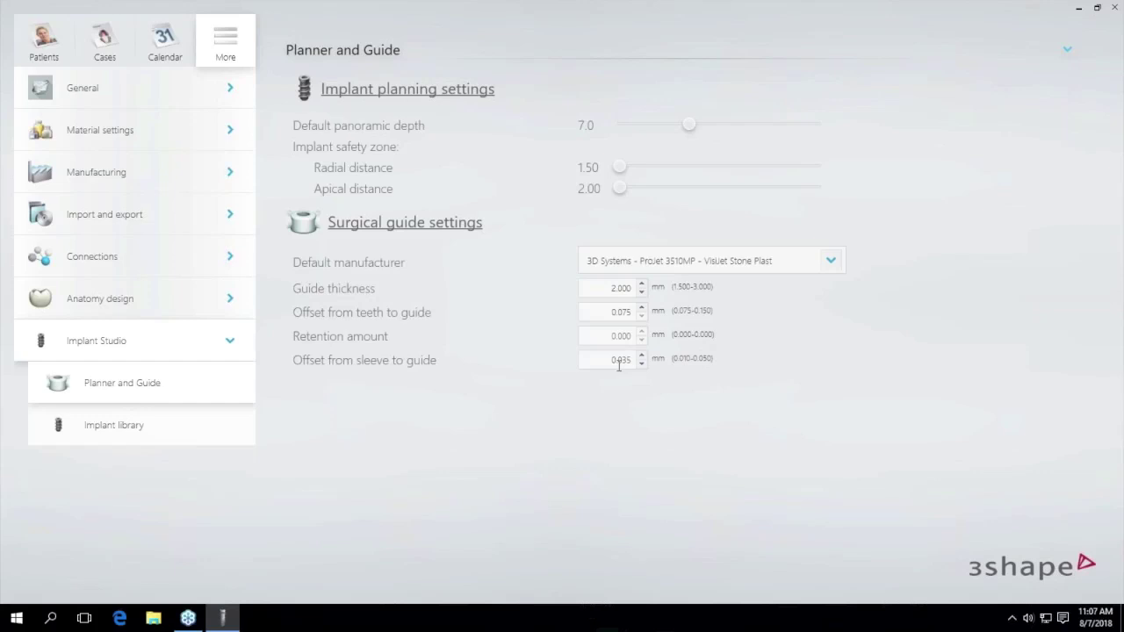
Look through the implant library's implant systems and sleeves for libraries that are not yet downloaded.
click(163, 427)
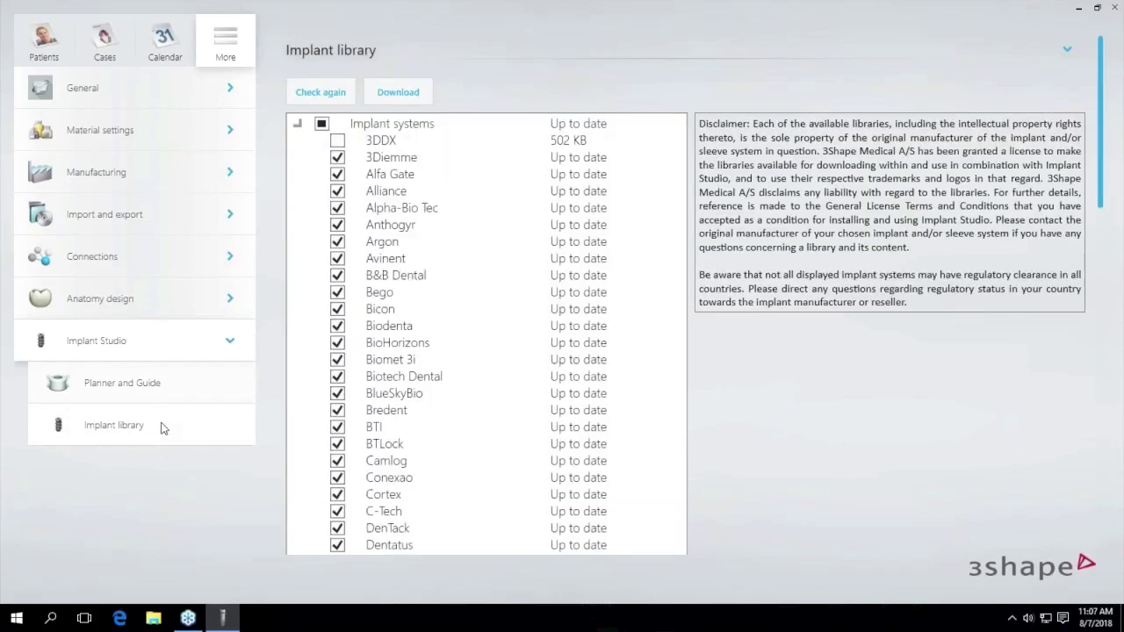
scroll(572, 250, down, 1)
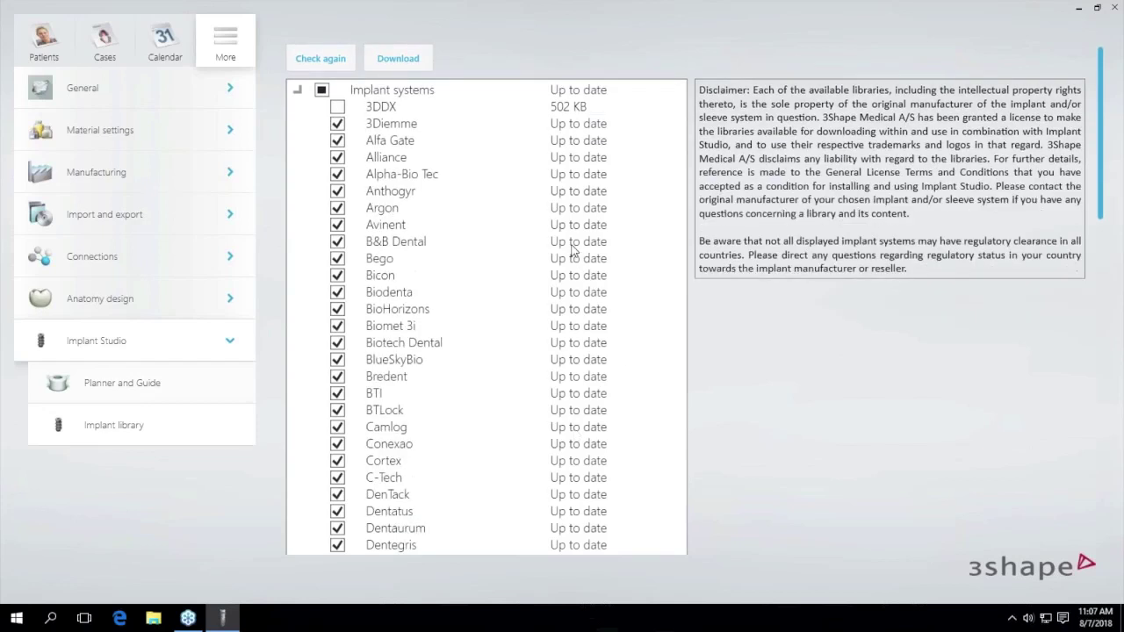
scroll(573, 250, down, 10)
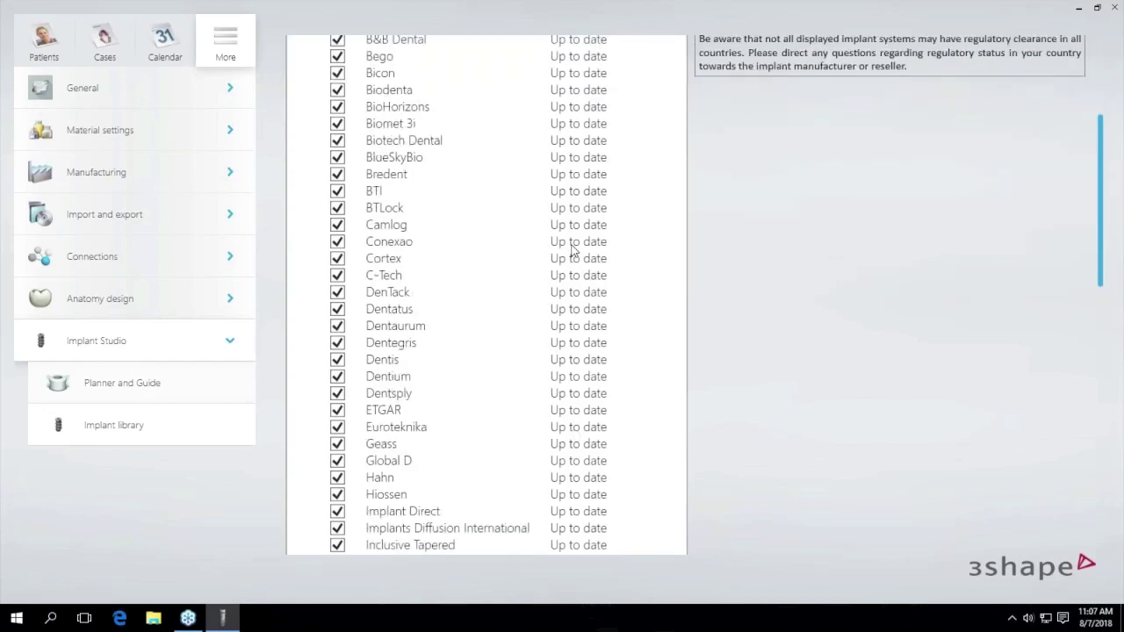
scroll(573, 250, down, 10)
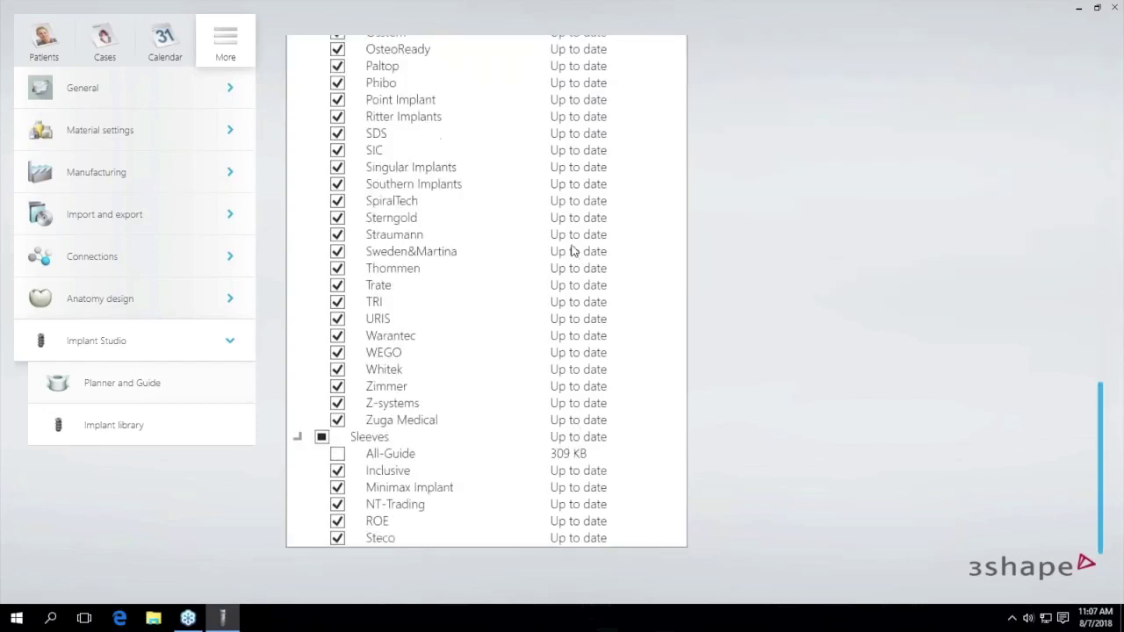
scroll(572, 251, up, 4)
scroll(573, 250, up, 15)
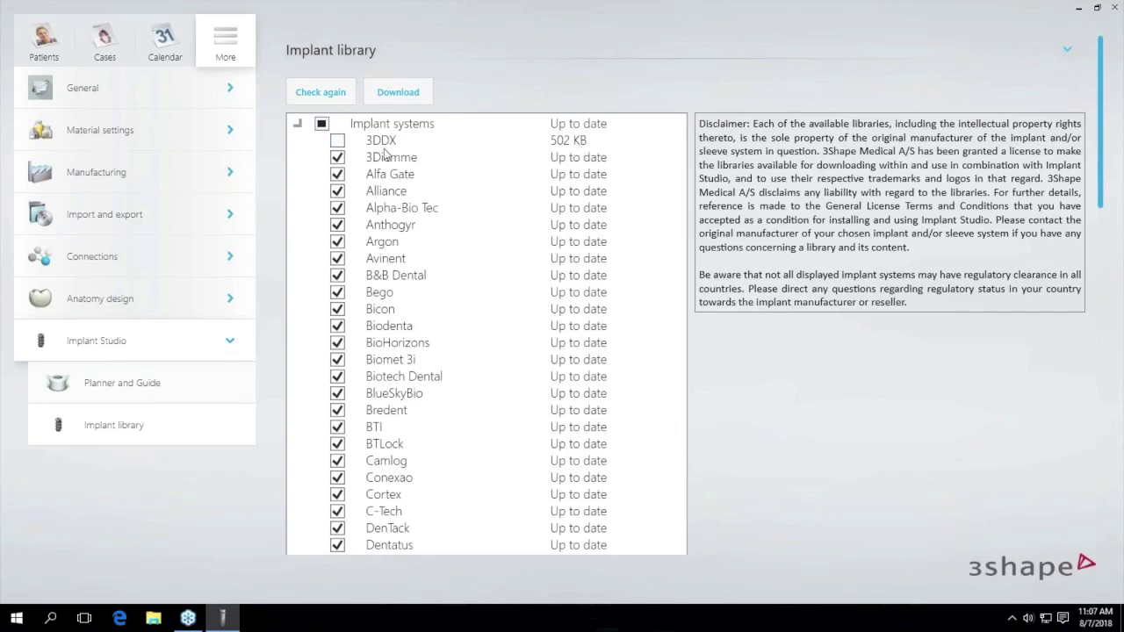
Mark the 3DDX implant system in the implant library and download the selected libraries.
click(338, 141)
scroll(457, 189, down, 2)
scroll(457, 189, down, 18)
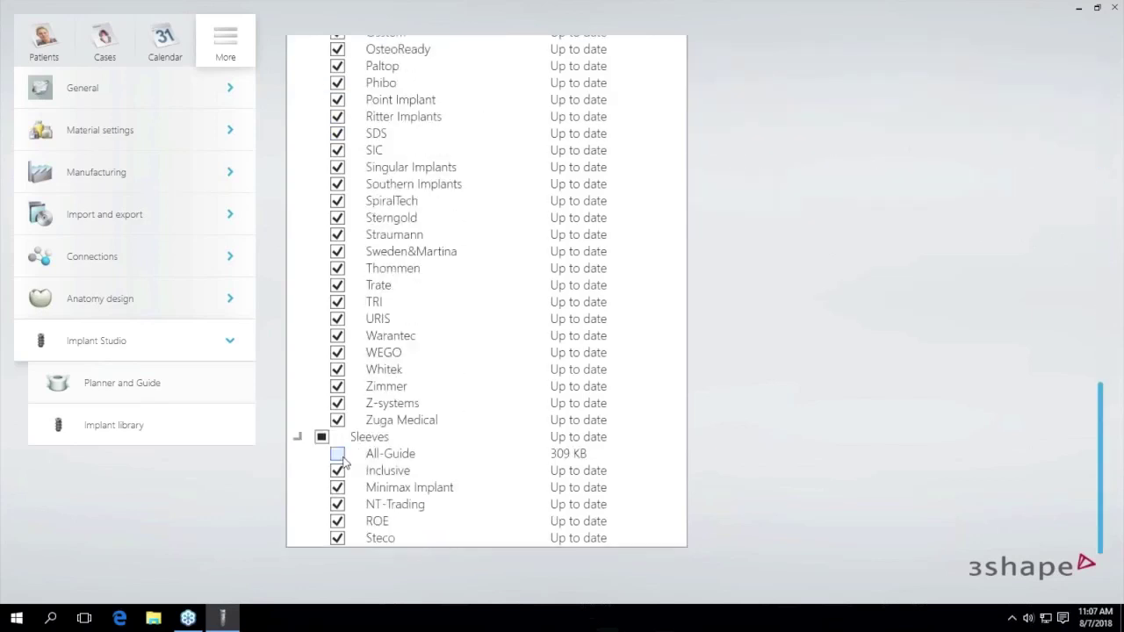
scroll(419, 381, up, 10)
scroll(422, 376, up, 6)
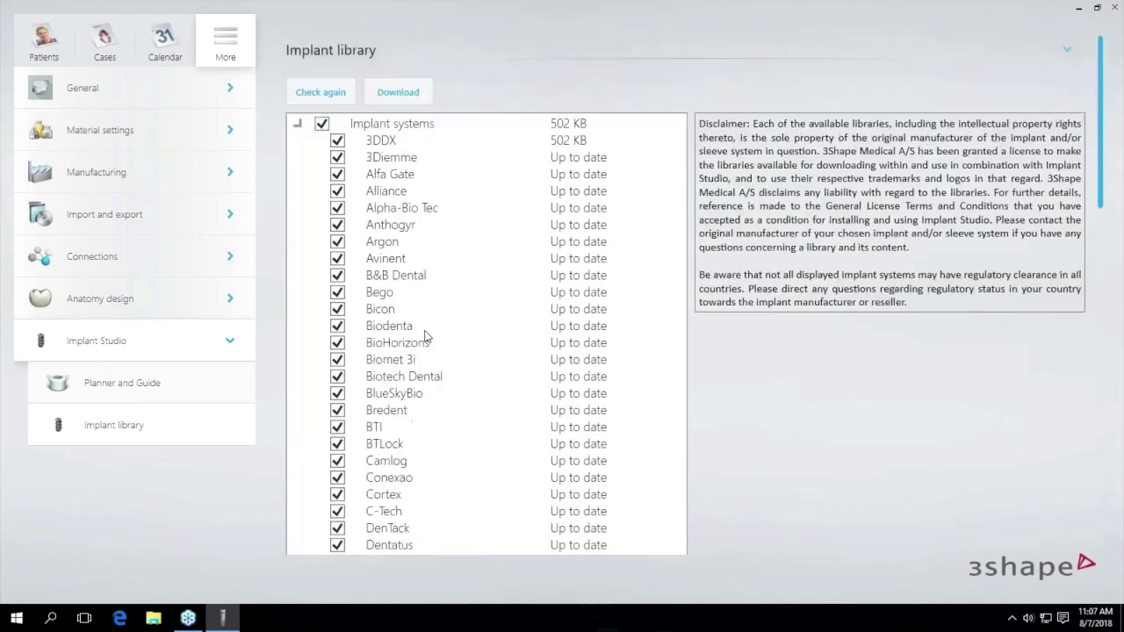
click(401, 93)
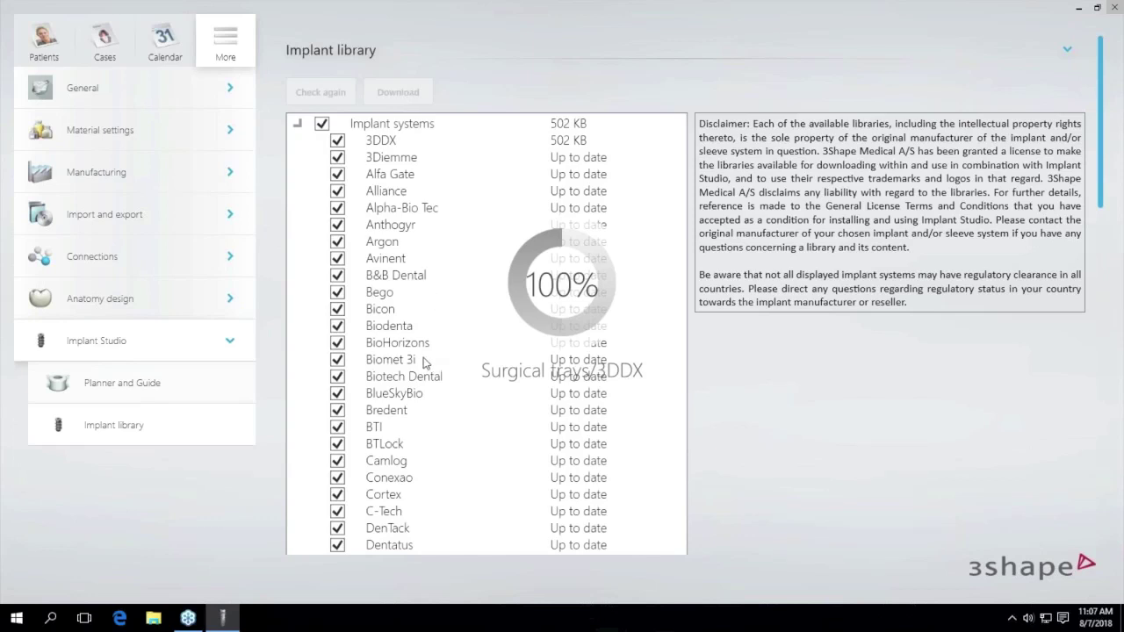
scroll(423, 363, down, 1)
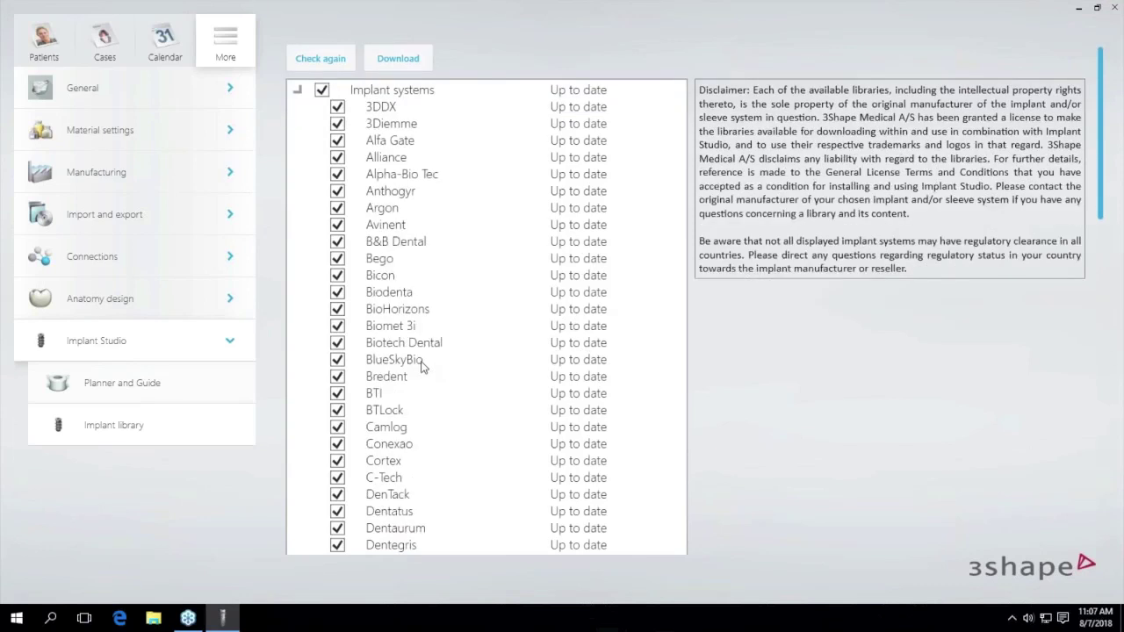
scroll(423, 363, down, 2)
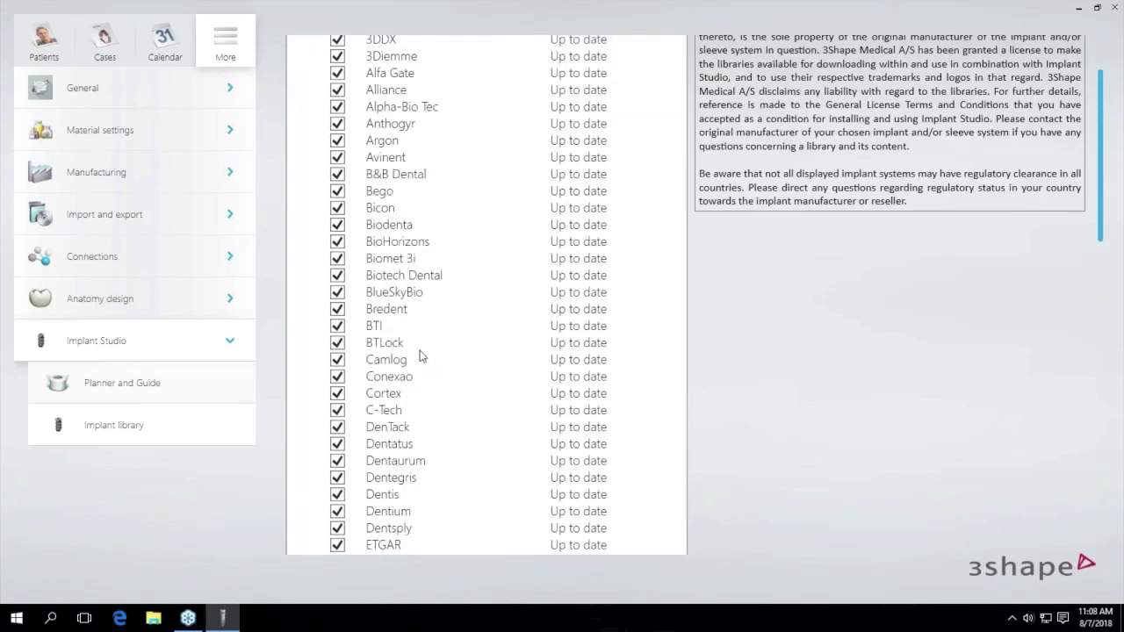
scroll(423, 357, up, 2)
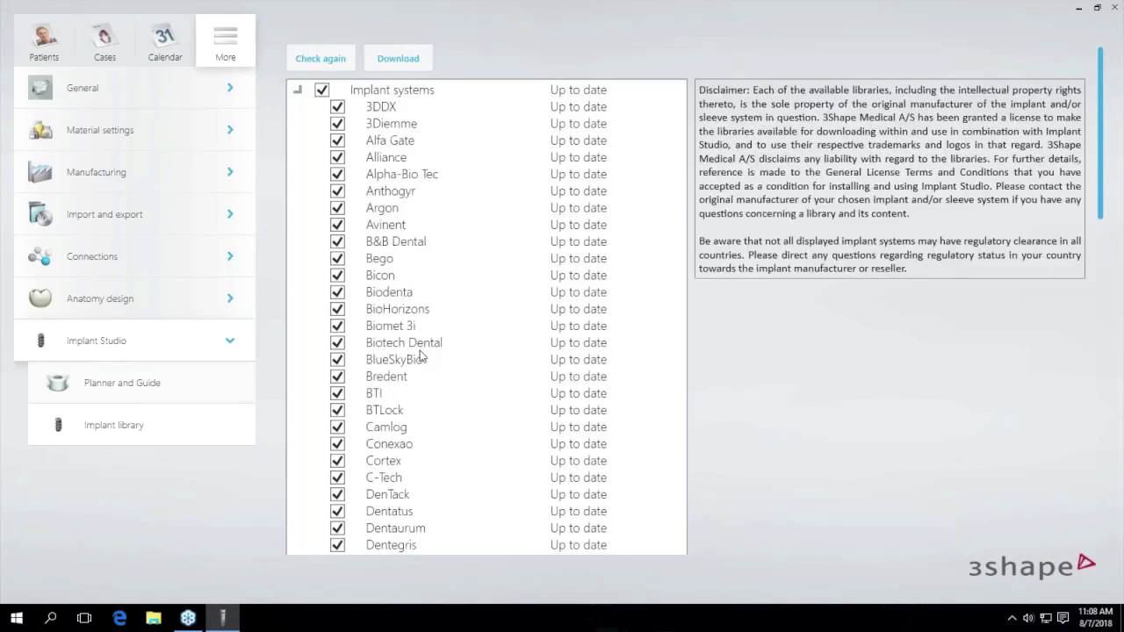
scroll(421, 356, up, 1)
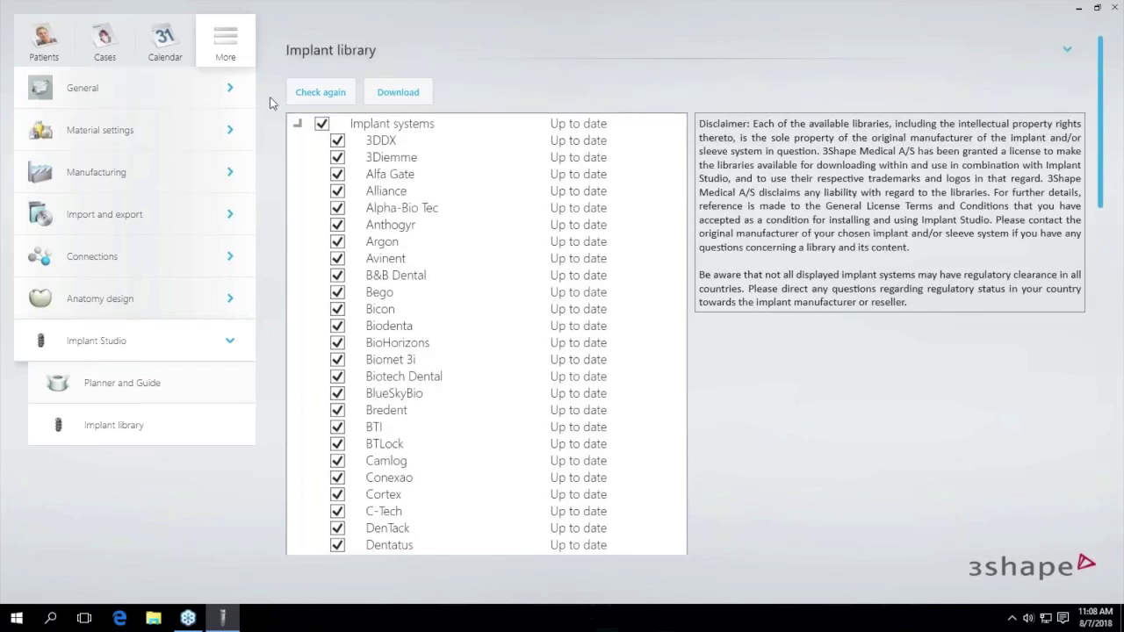
Leave the settings for the patient overview and start a new case.
click(48, 48)
click(559, 333)
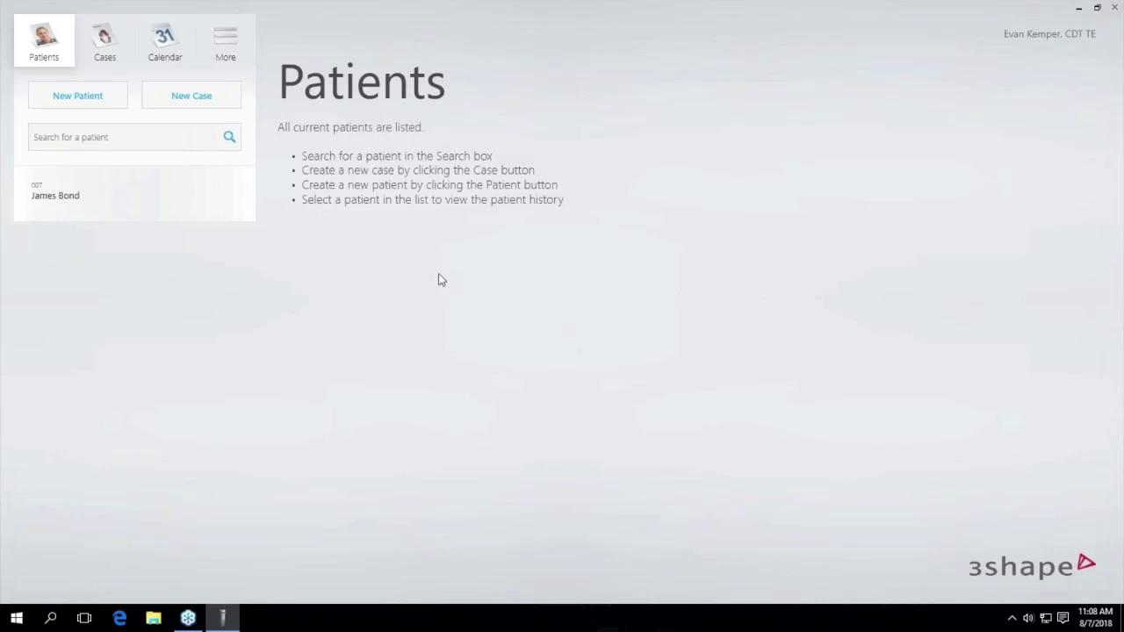
click(177, 100)
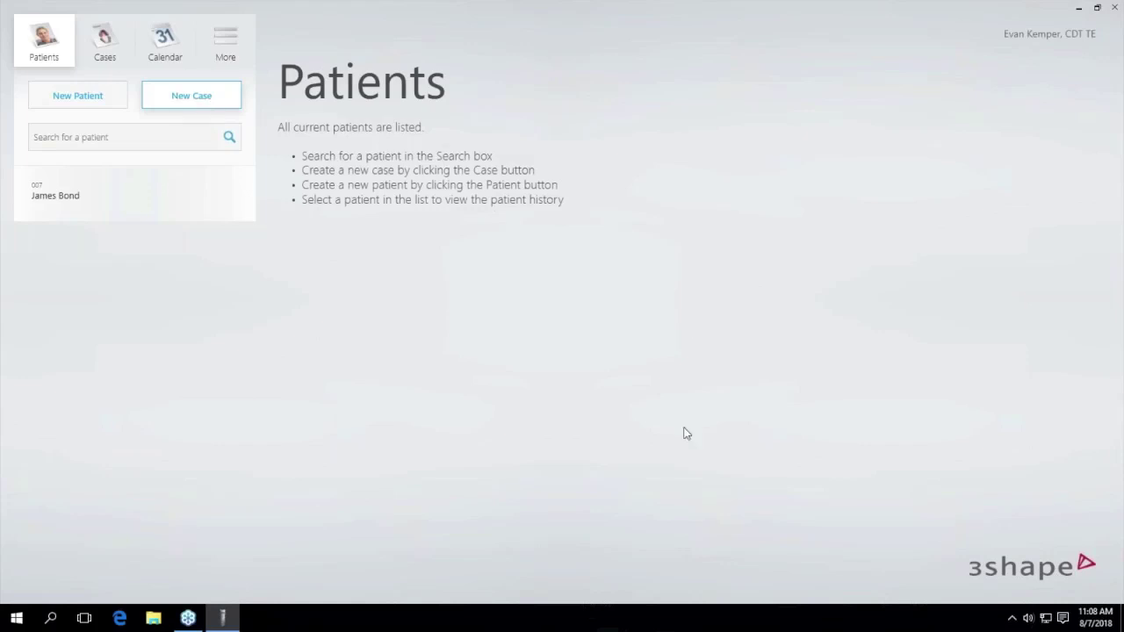
click(176, 88)
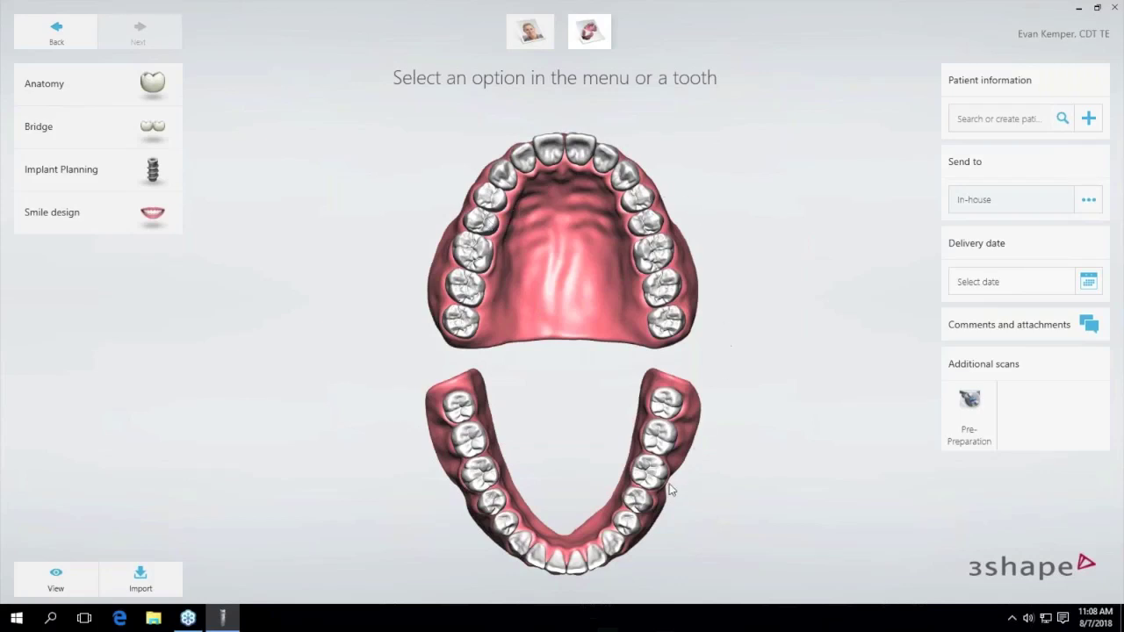
Select lower teeth 18 and 19 and assign them tooth-supported Implant Planning with a Surgical Guide.
drag(661, 445, 658, 475)
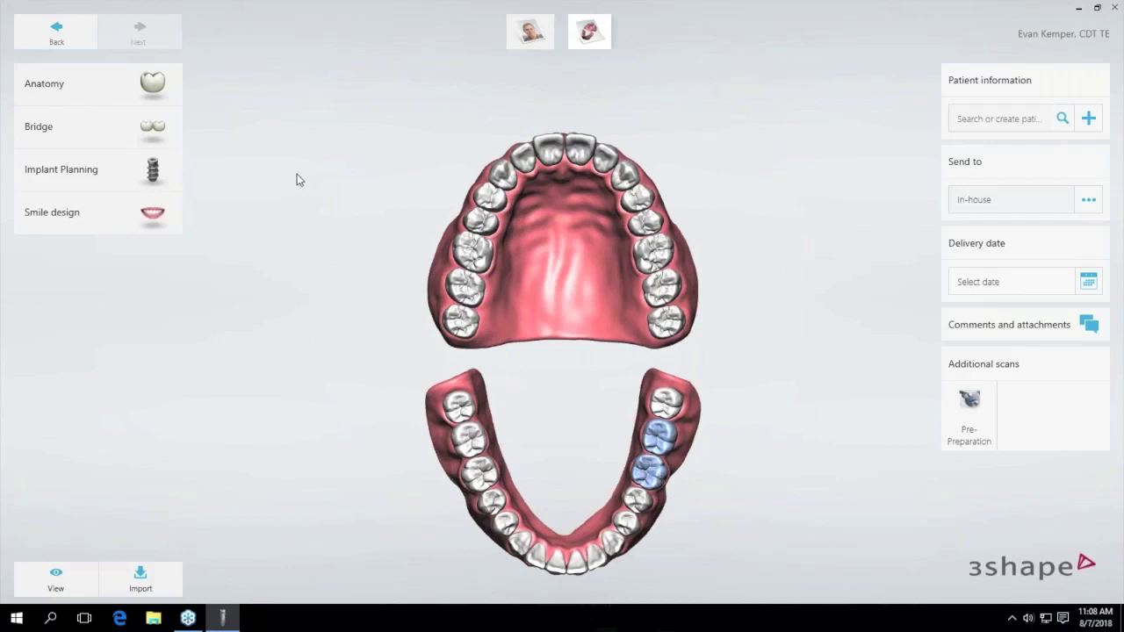
click(87, 177)
mouse_move(87, 178)
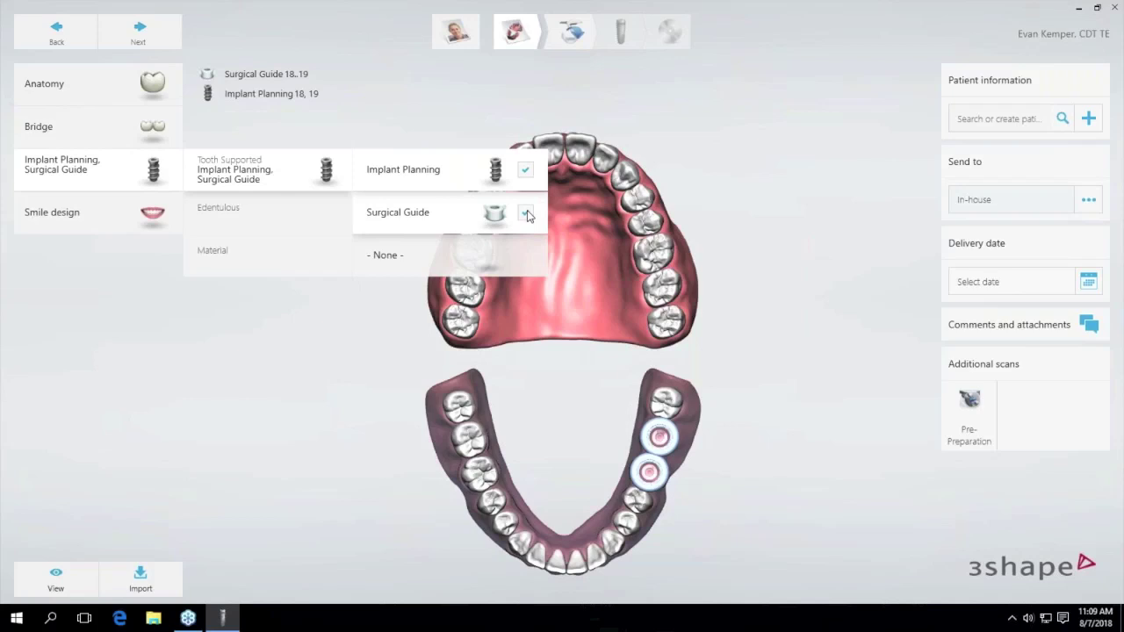
click(441, 111)
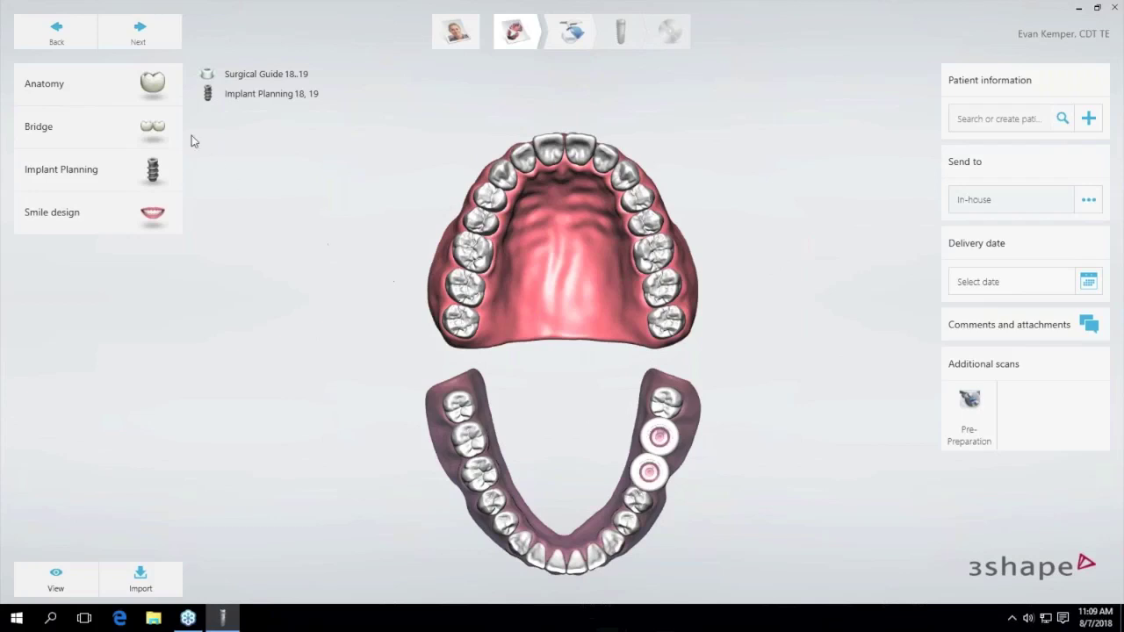
Assign Implant Studio Virtual Crown crowns to lower teeth 18 and 19.
click(170, 90)
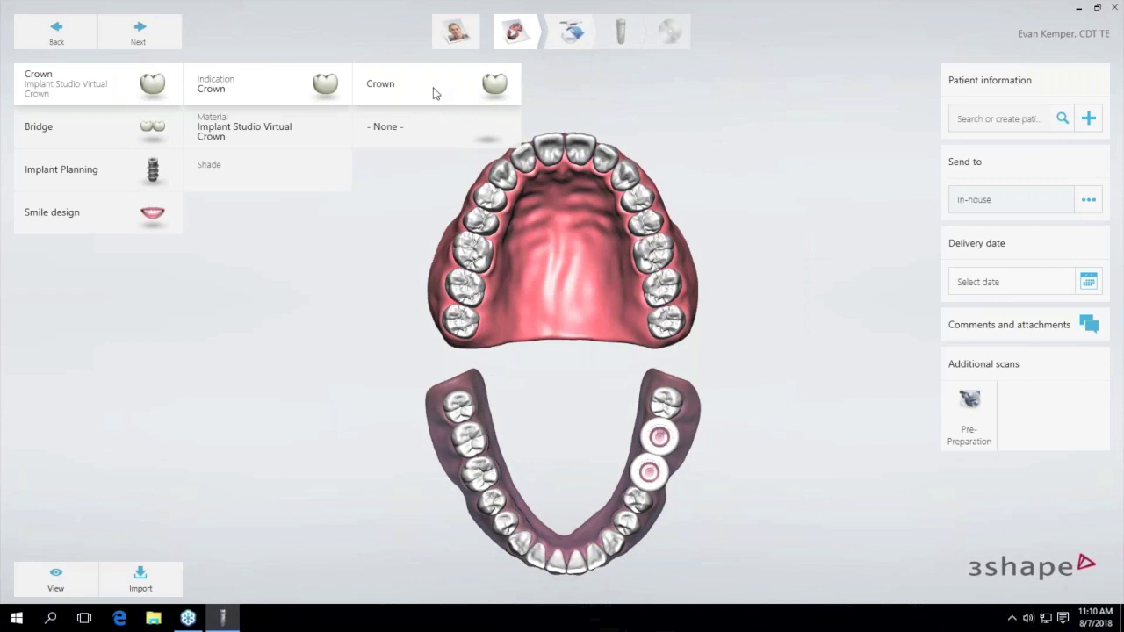
click(162, 91)
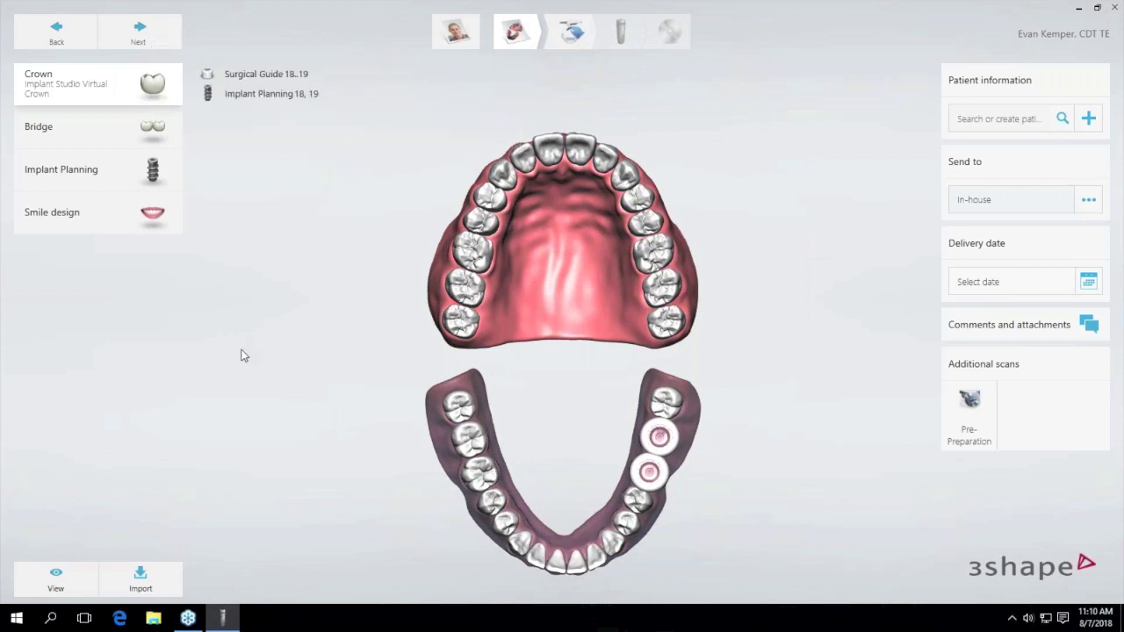
click(164, 91)
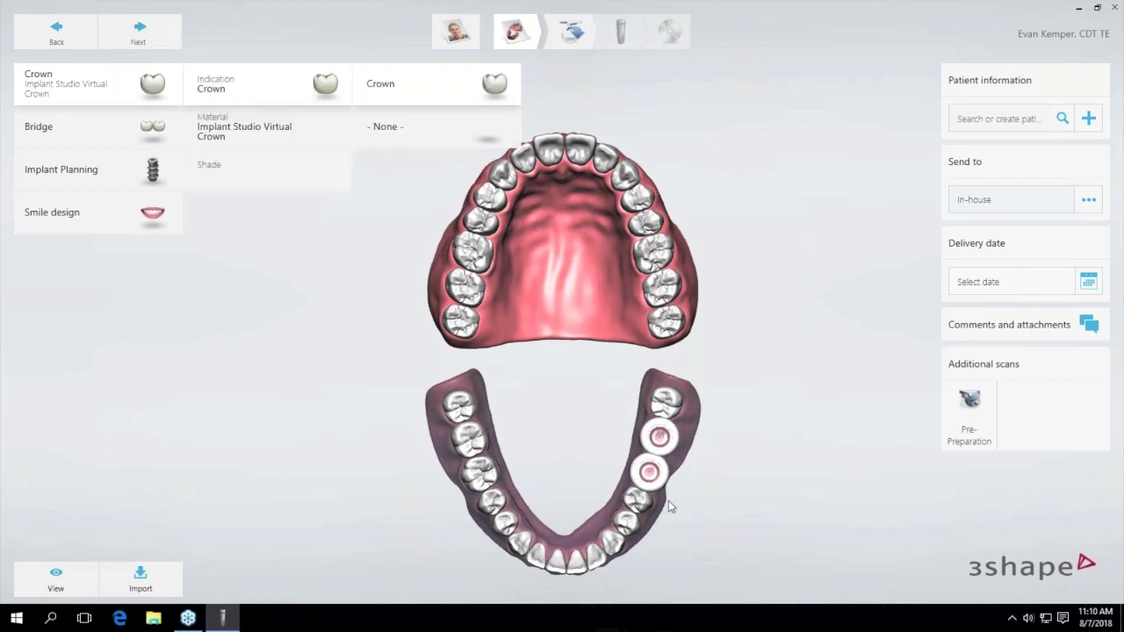
click(662, 441)
click(663, 441)
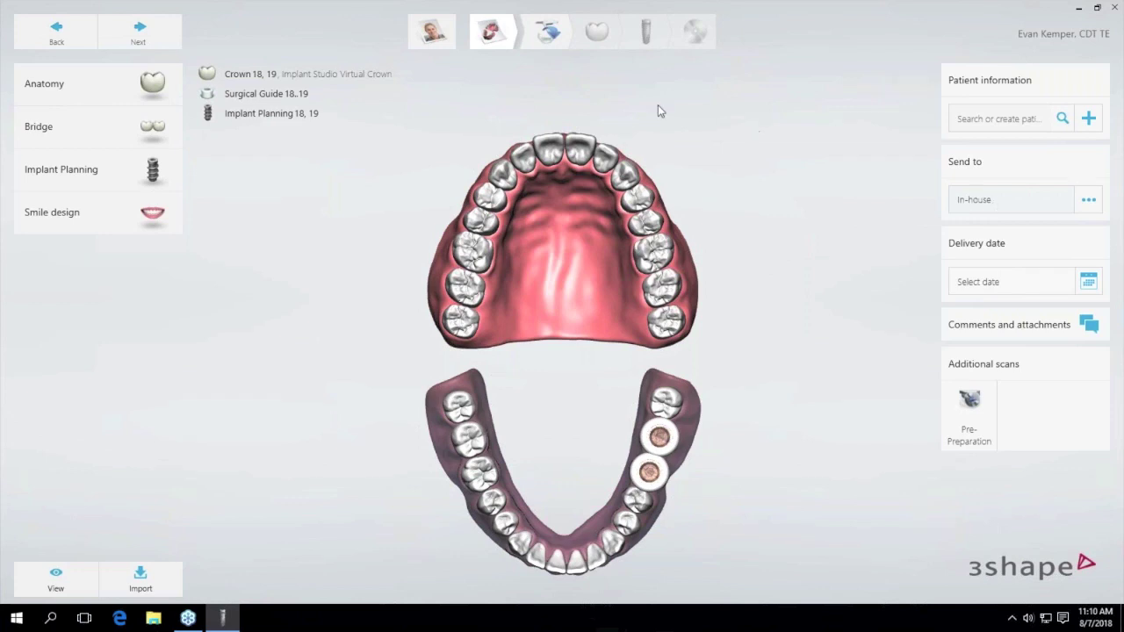
Proceed to the scan import stage and import Jaw_Lower_Prepared as the lower surface scan.
click(126, 36)
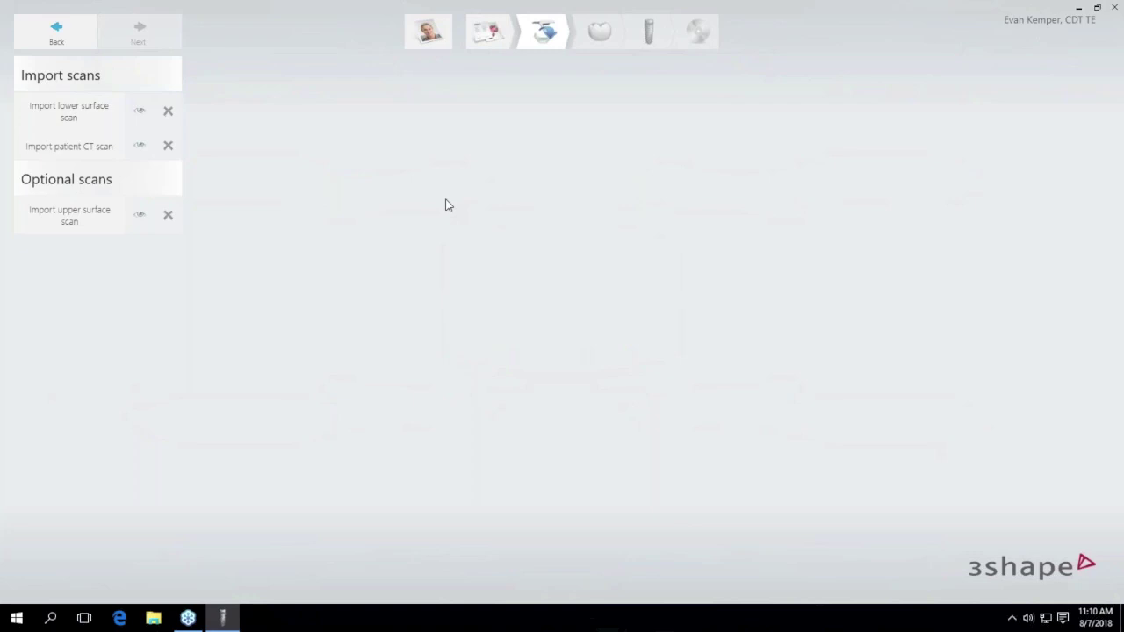
click(76, 121)
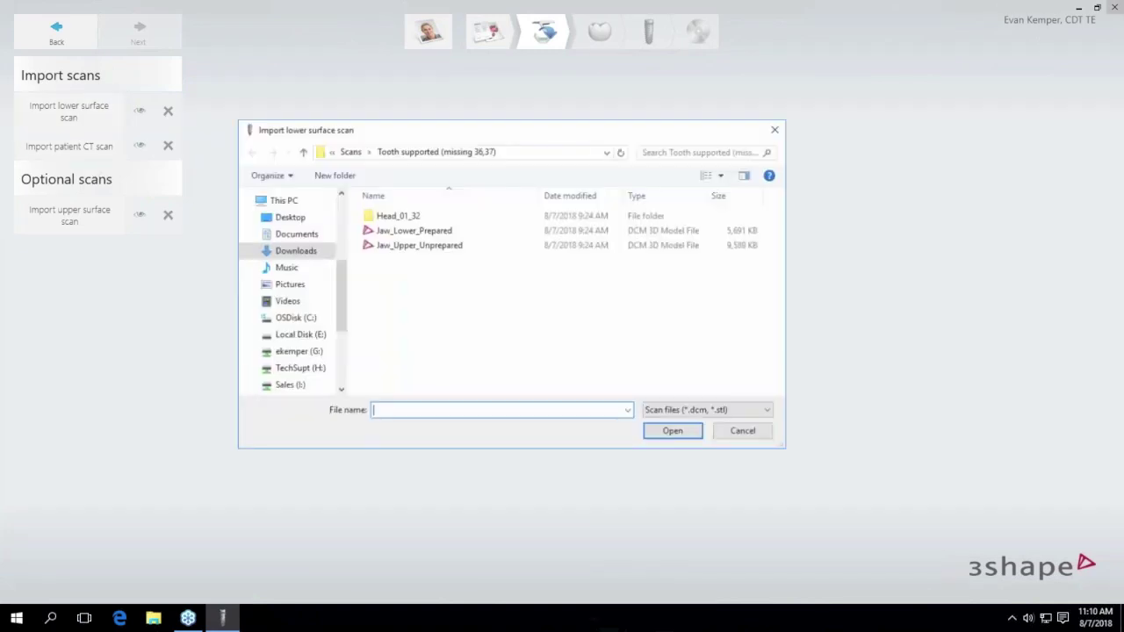
click(414, 233)
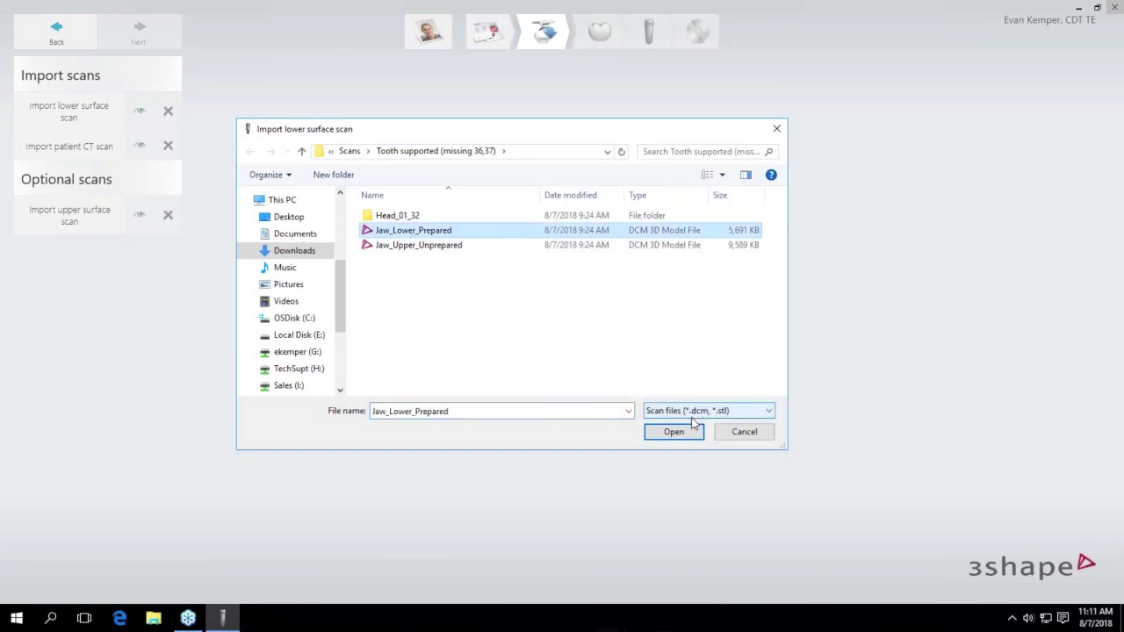
click(683, 437)
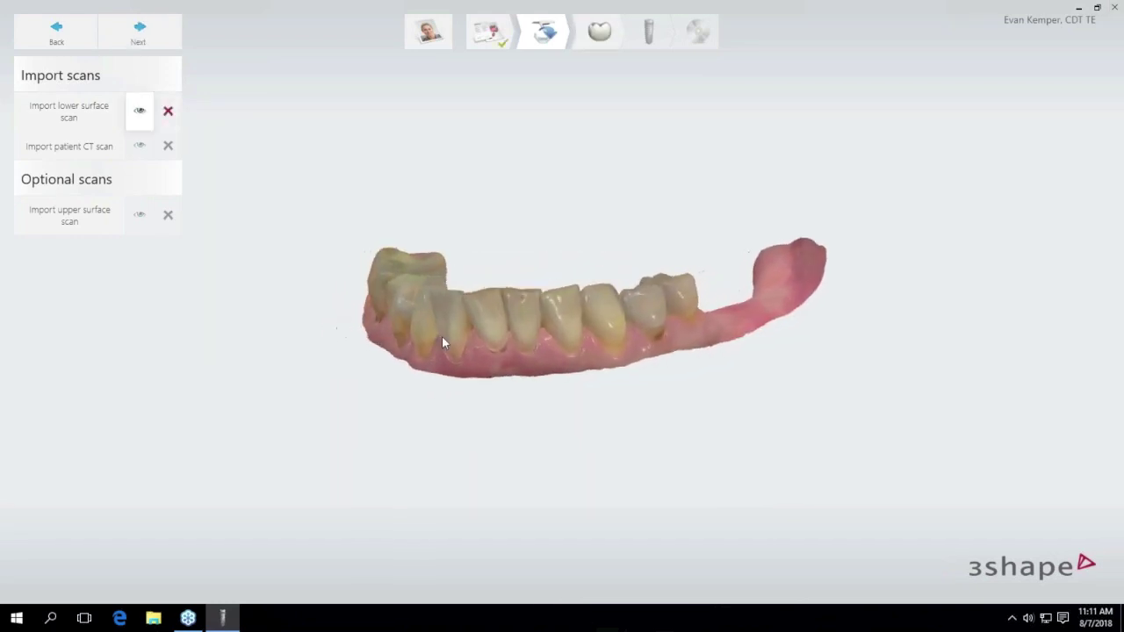
Load the Anonymous_0 file from the Head_01_32 folder as the patient CT scan.
click(57, 148)
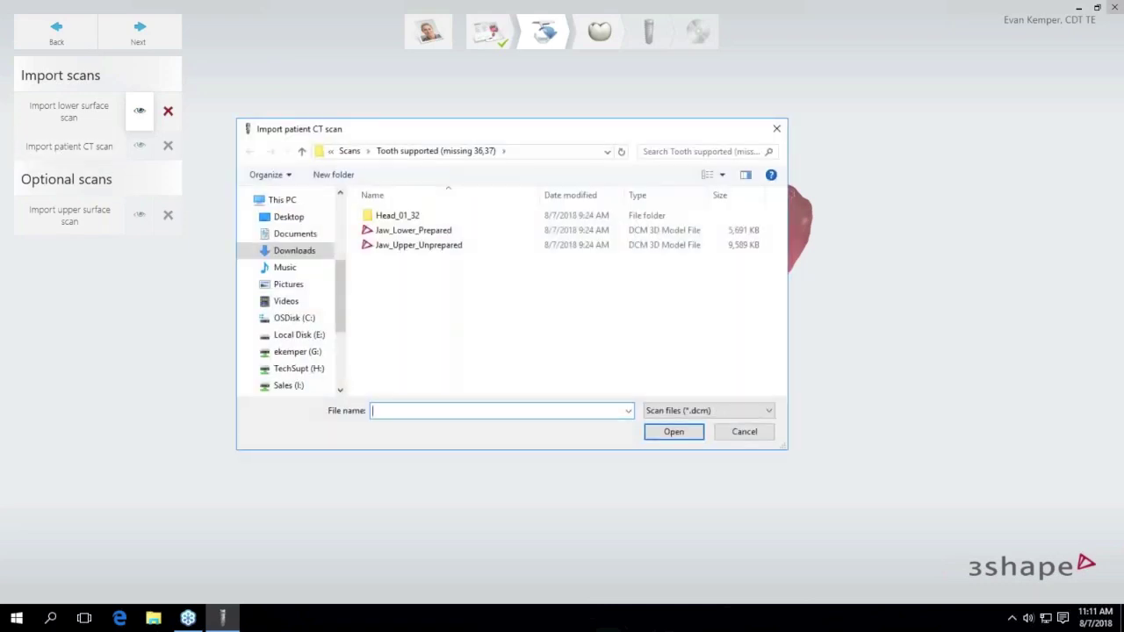
double_click(406, 216)
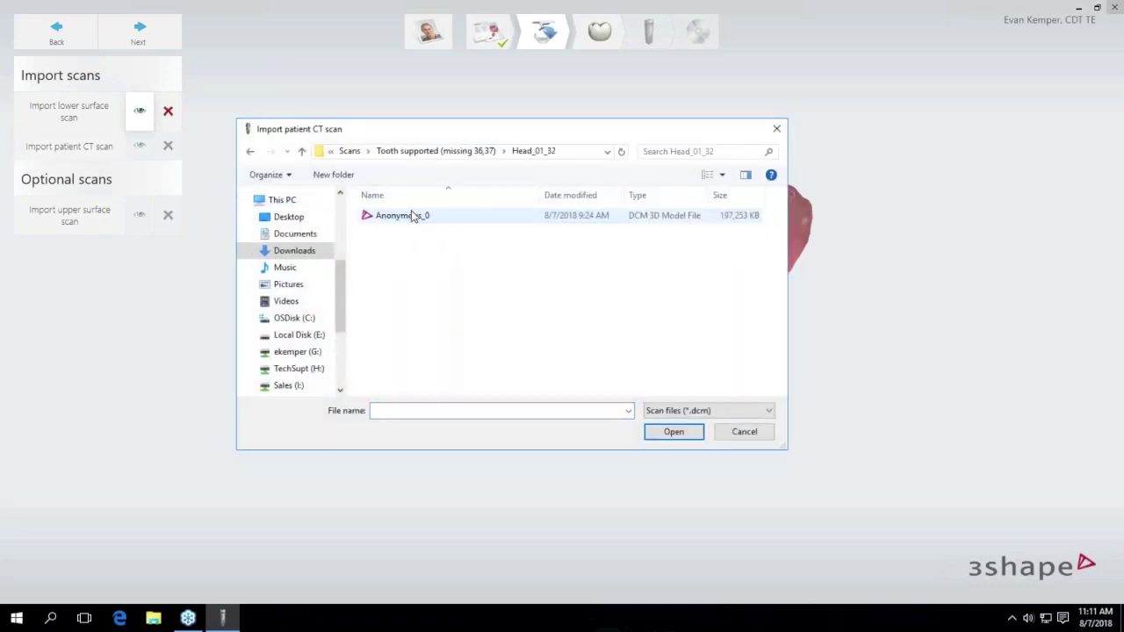
click(423, 220)
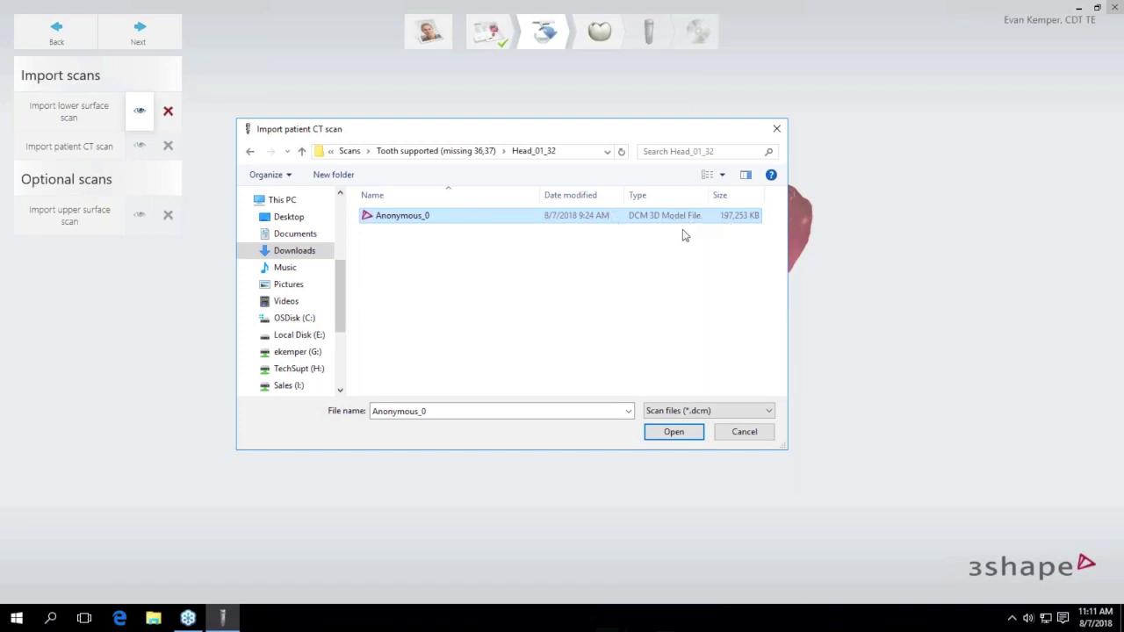
click(676, 432)
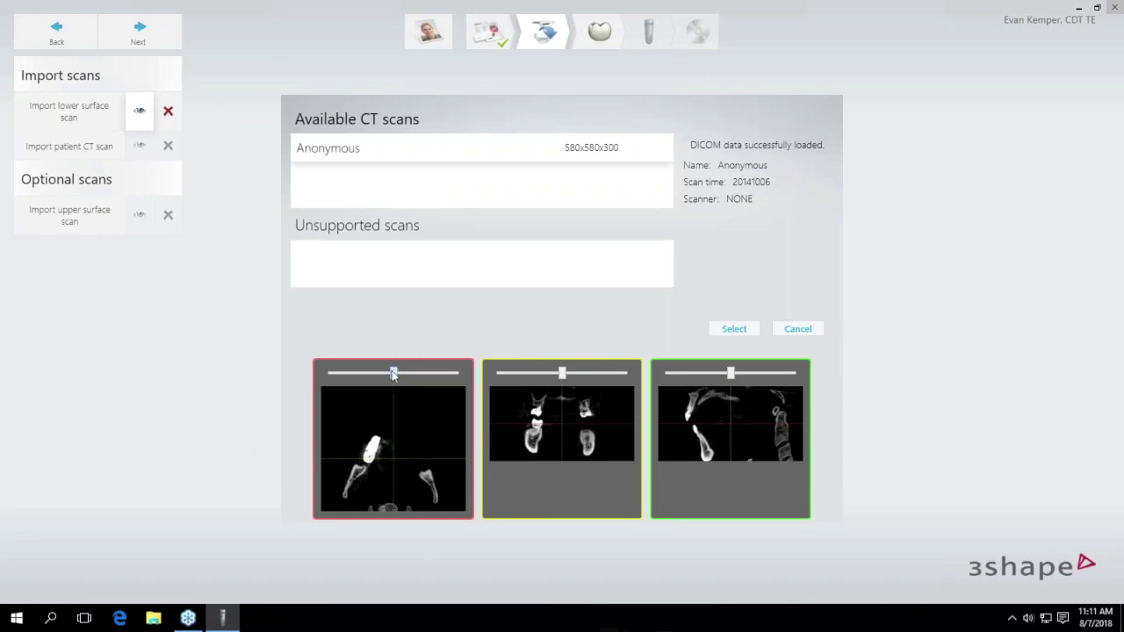
Browse the preview slices of the available Anonymous CT scan and accept it for import.
drag(394, 374, 425, 376)
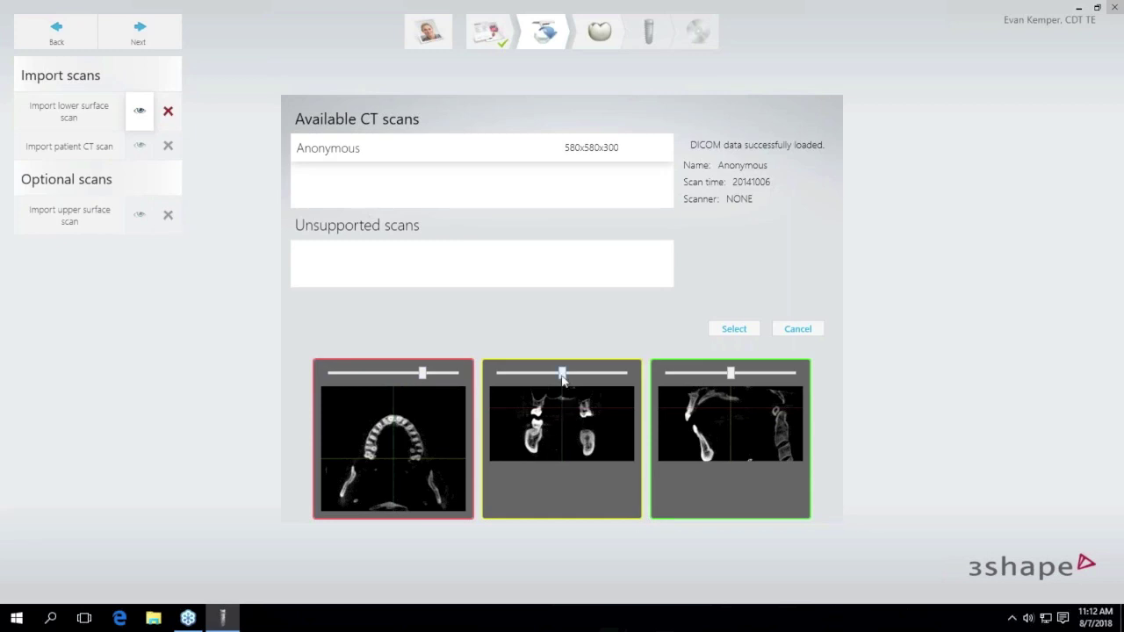
mouse_move(562, 376)
mouse_down()
mouse_move(551, 381)
mouse_move(584, 376)
mouse_up()
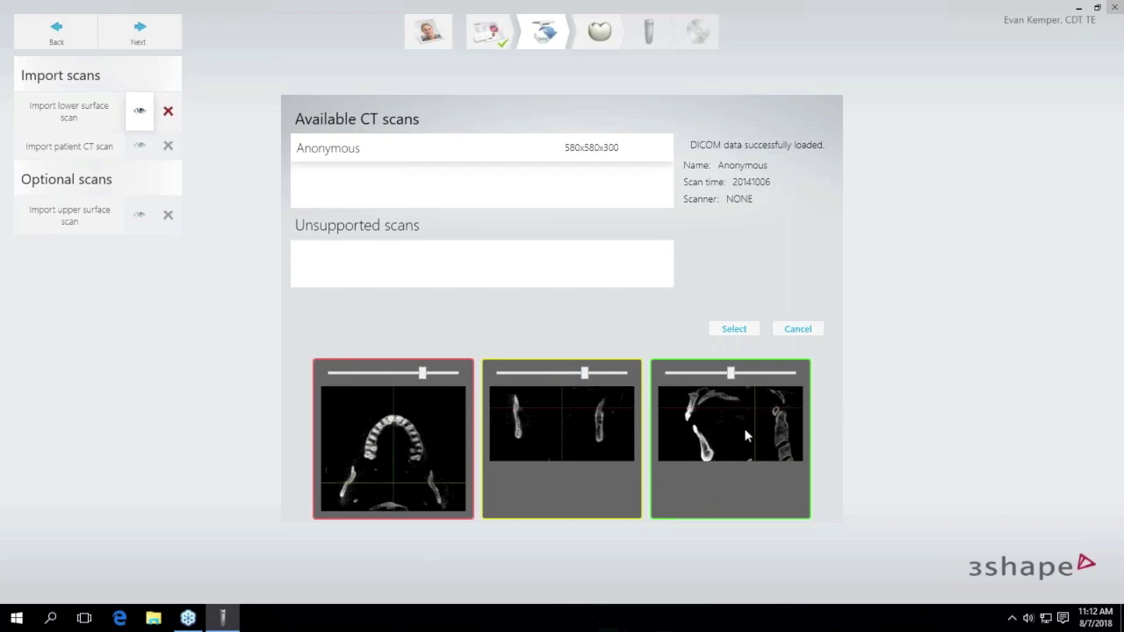
drag(422, 375, 399, 391)
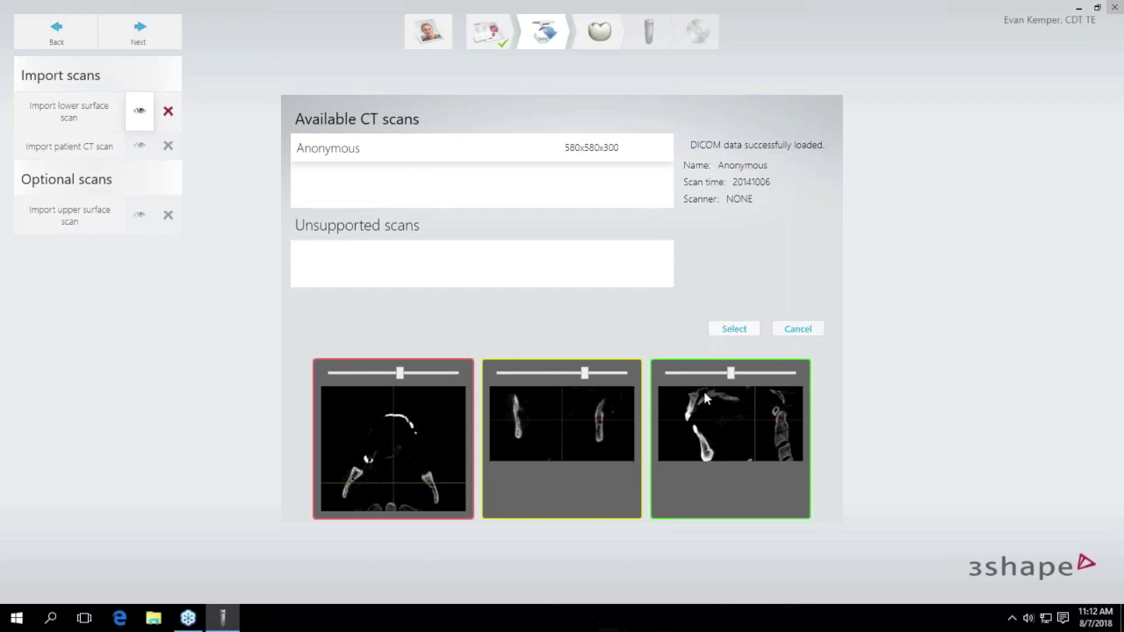
click(734, 330)
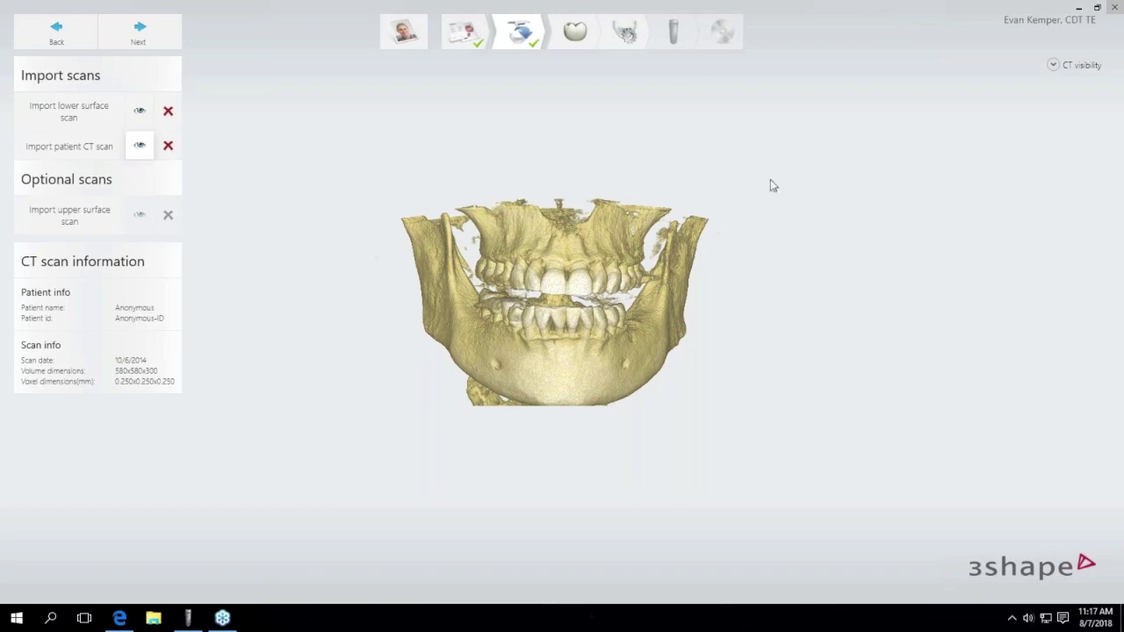
Import Jaw_Upper_Unprepared from the Tooth supported (missing 36,37) folder as the optional upper surface scan.
right_drag(577, 309, 446, 350)
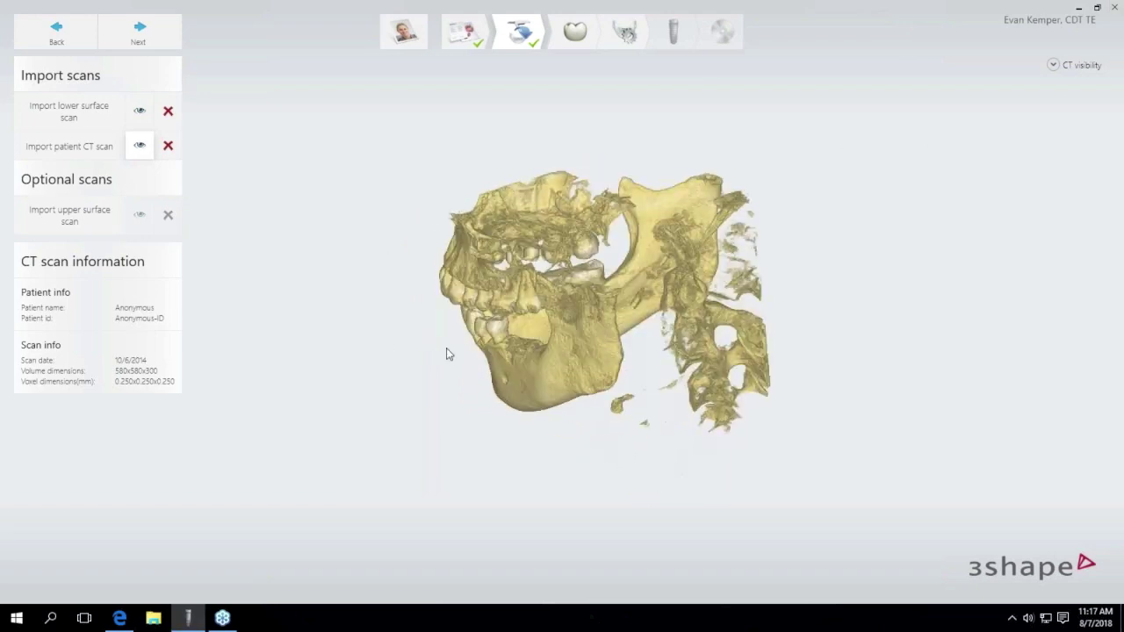
right_drag(702, 313, 876, 279)
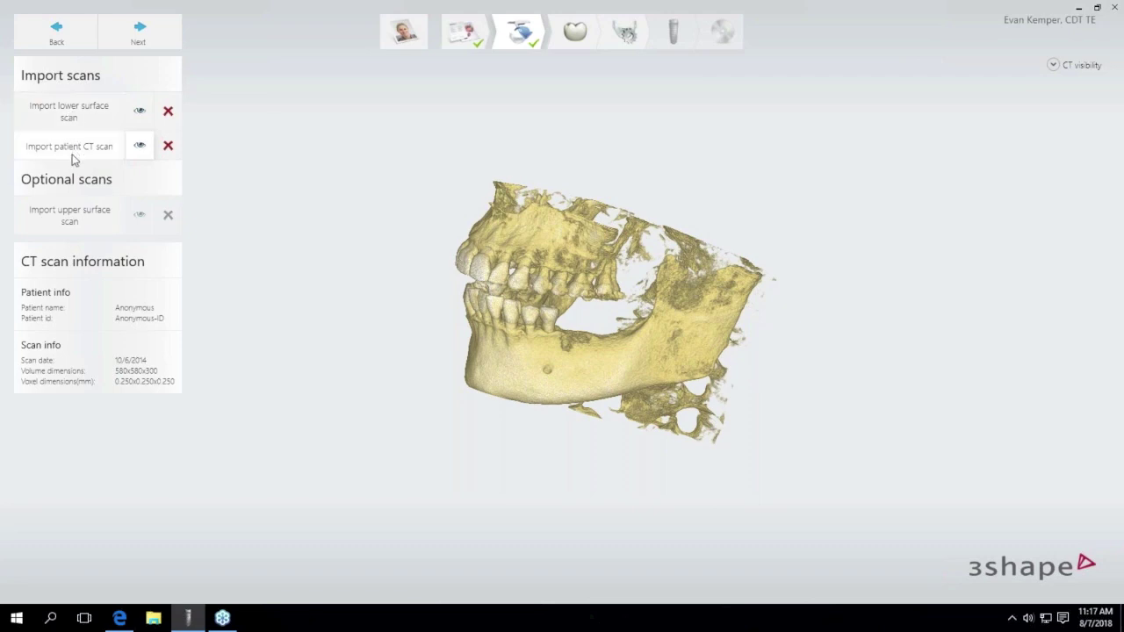
click(63, 228)
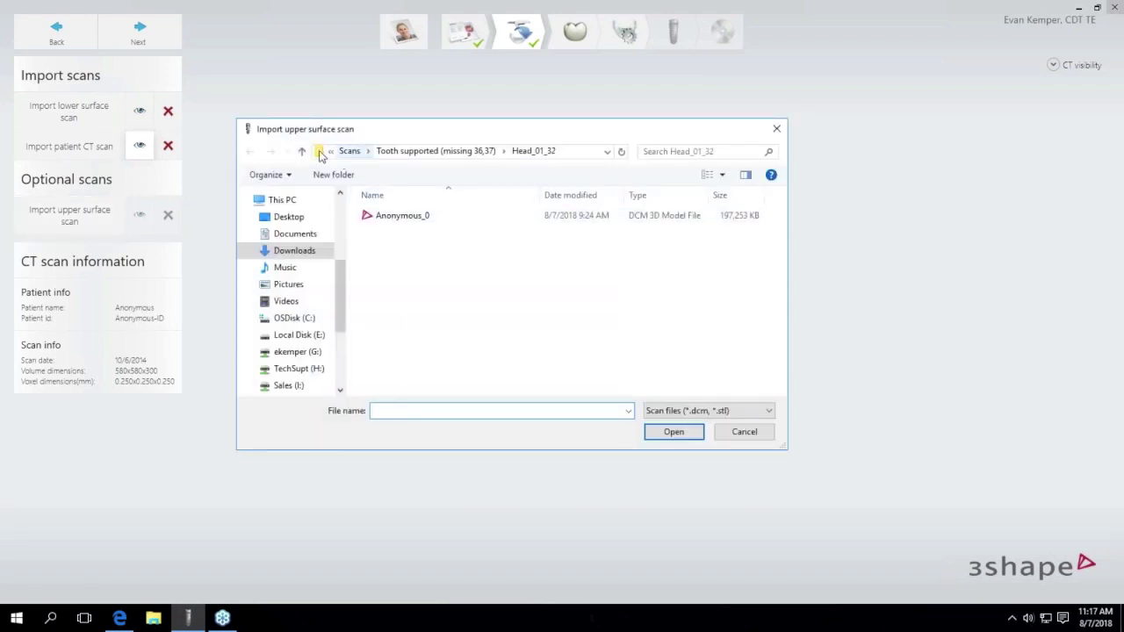
click(300, 152)
click(386, 246)
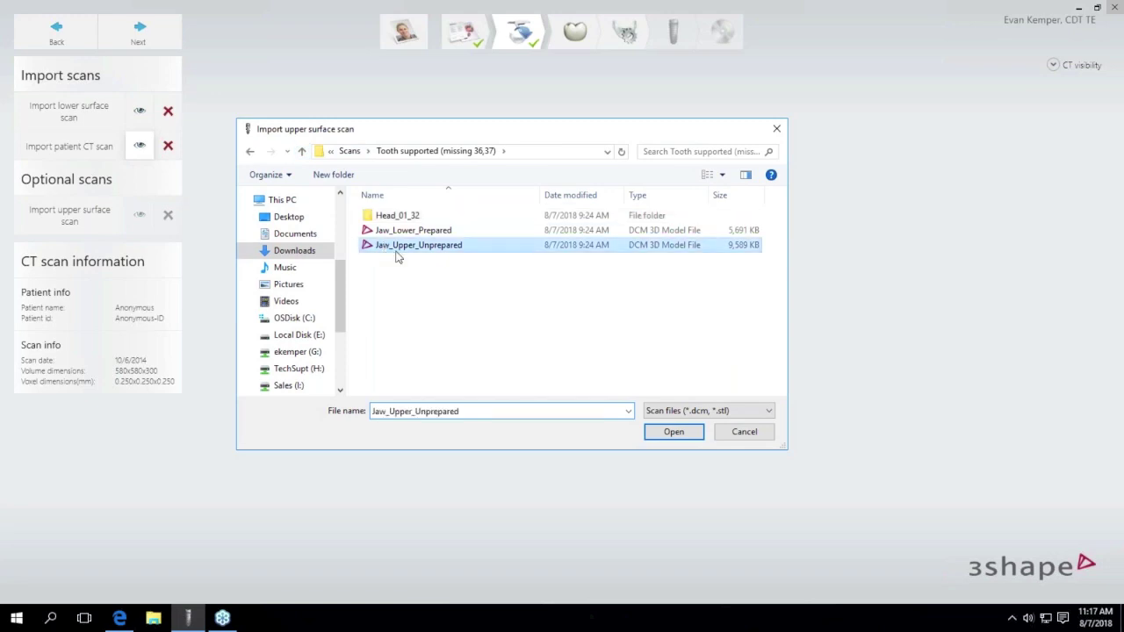
click(665, 431)
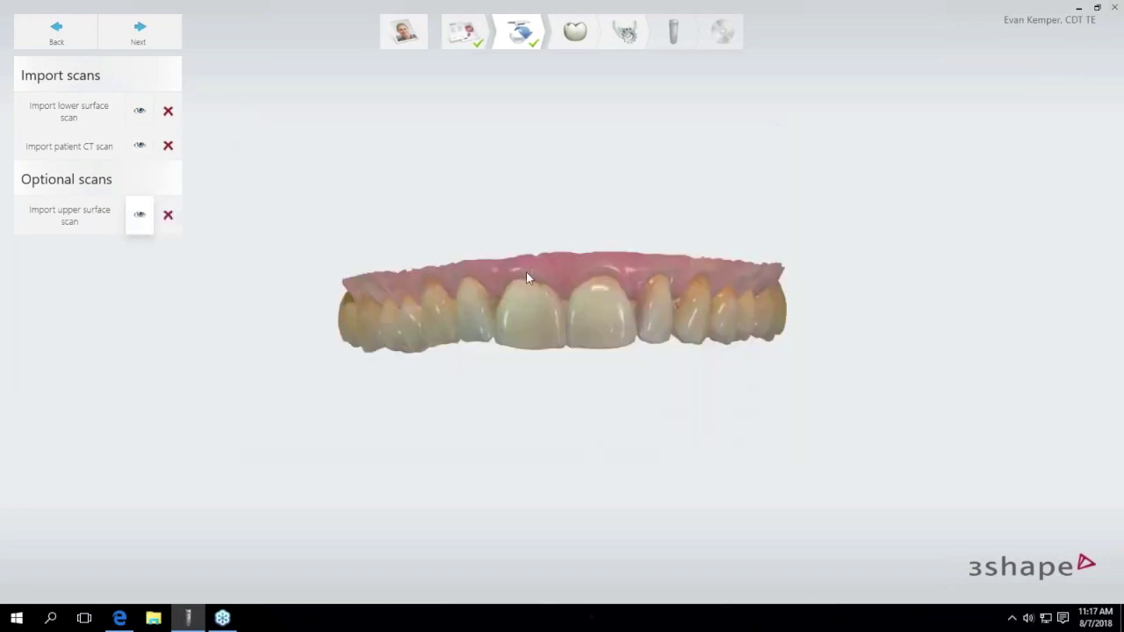
Display the patient CT scan and examine the separation between the upper and lower teeth from several sides.
click(141, 147)
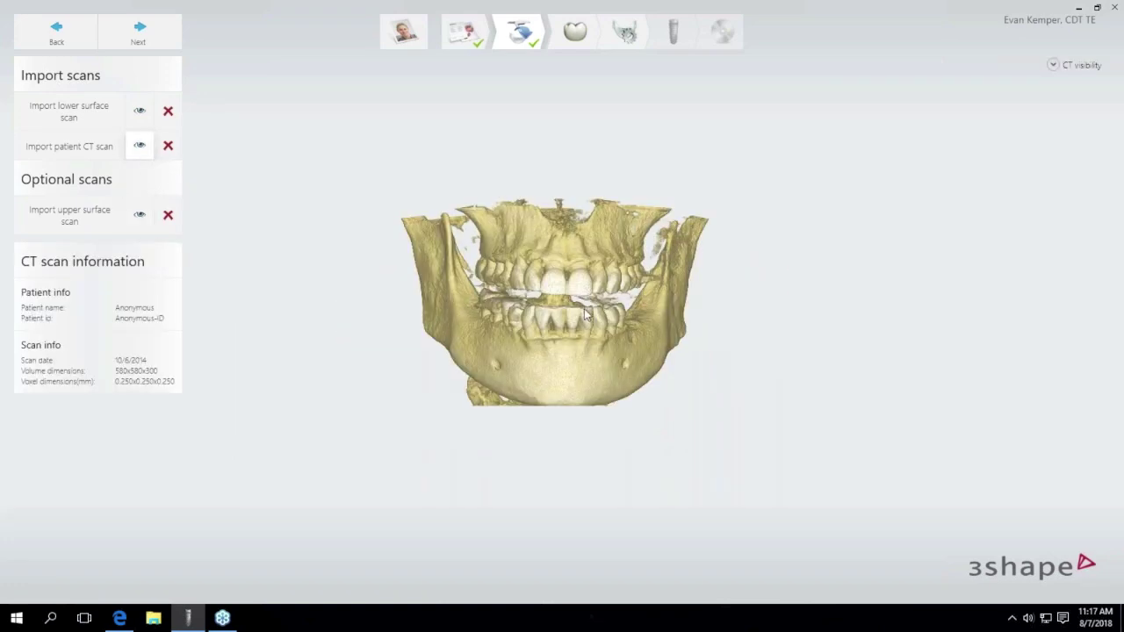
mouse_move(584, 309)
right_down()
mouse_move(458, 327)
mouse_move(584, 305)
mouse_move(580, 318)
right_up()
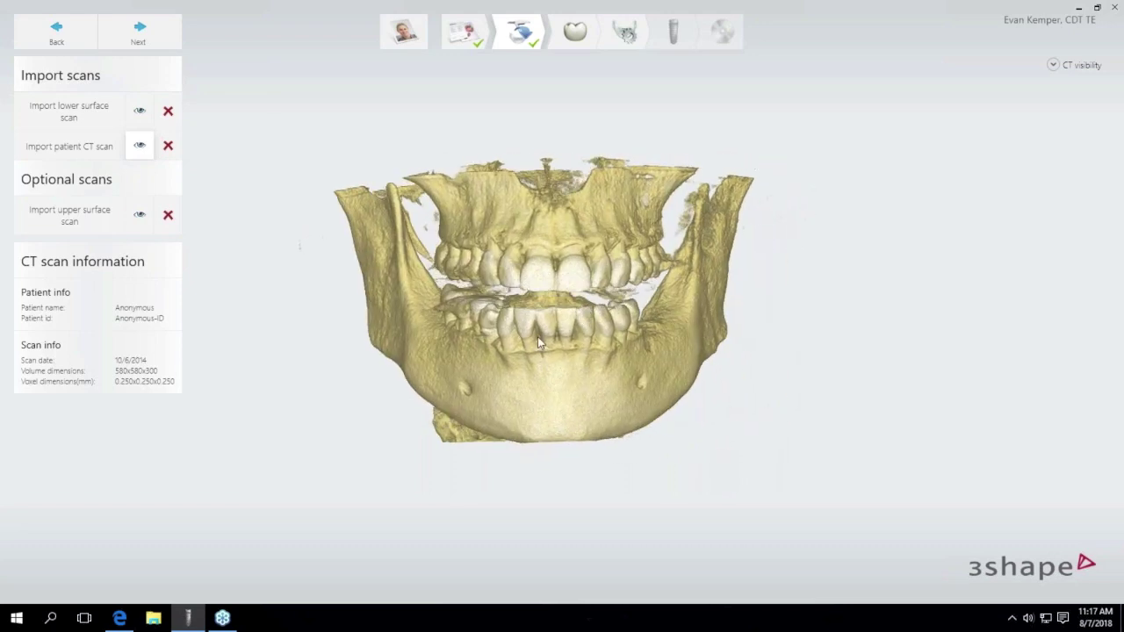
right_drag(584, 336, 494, 348)
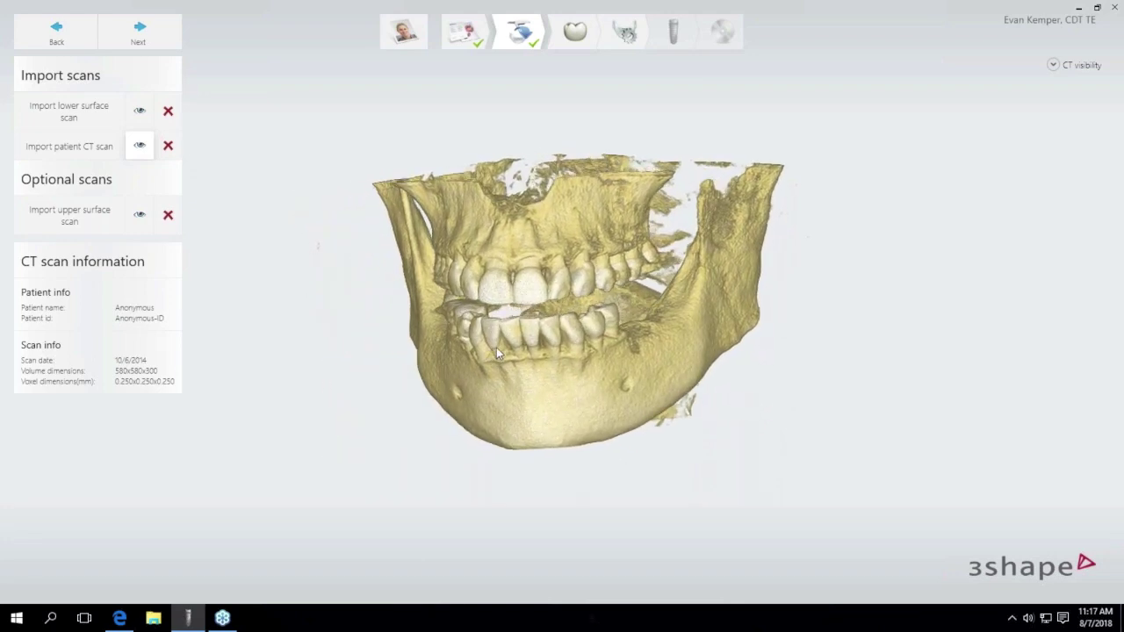
right_drag(514, 327, 517, 254)
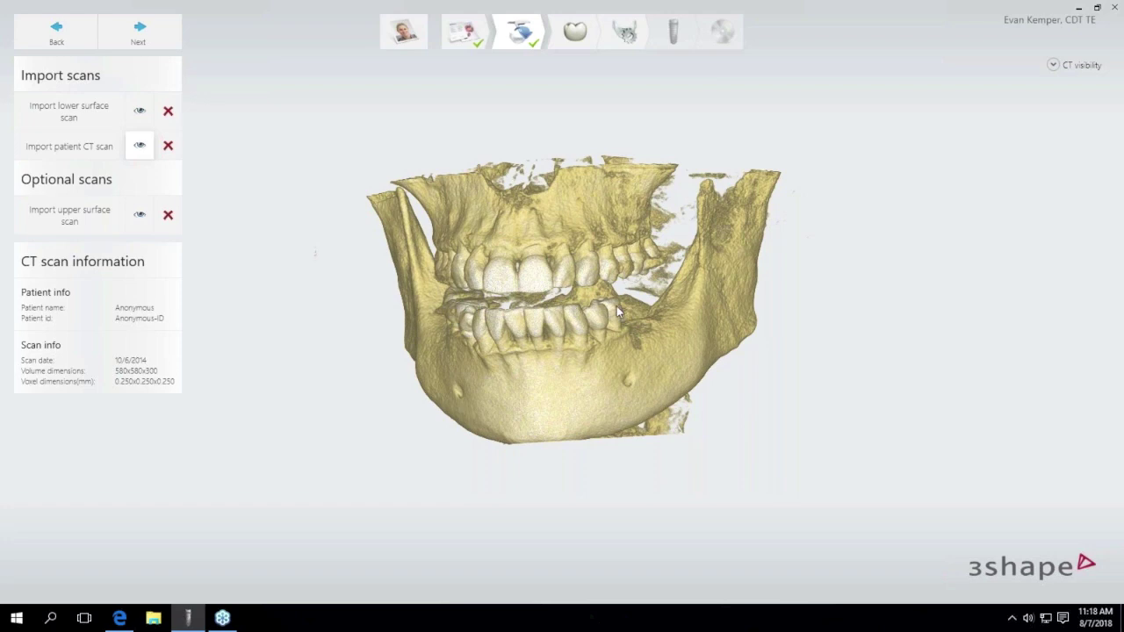
right_drag(596, 328, 499, 318)
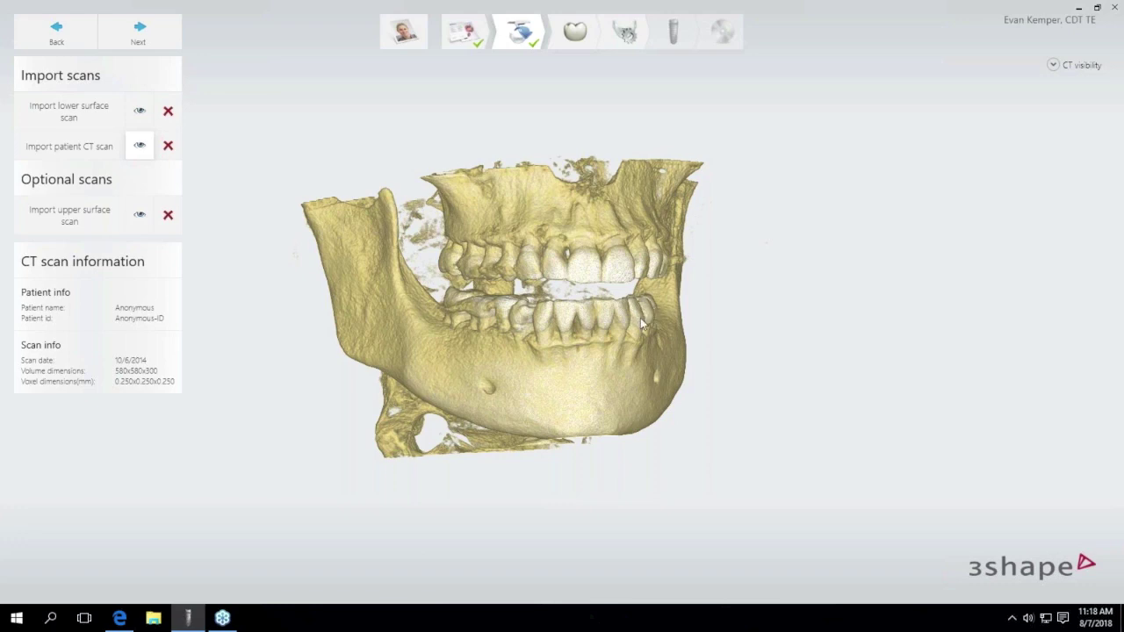
right_drag(641, 318, 464, 343)
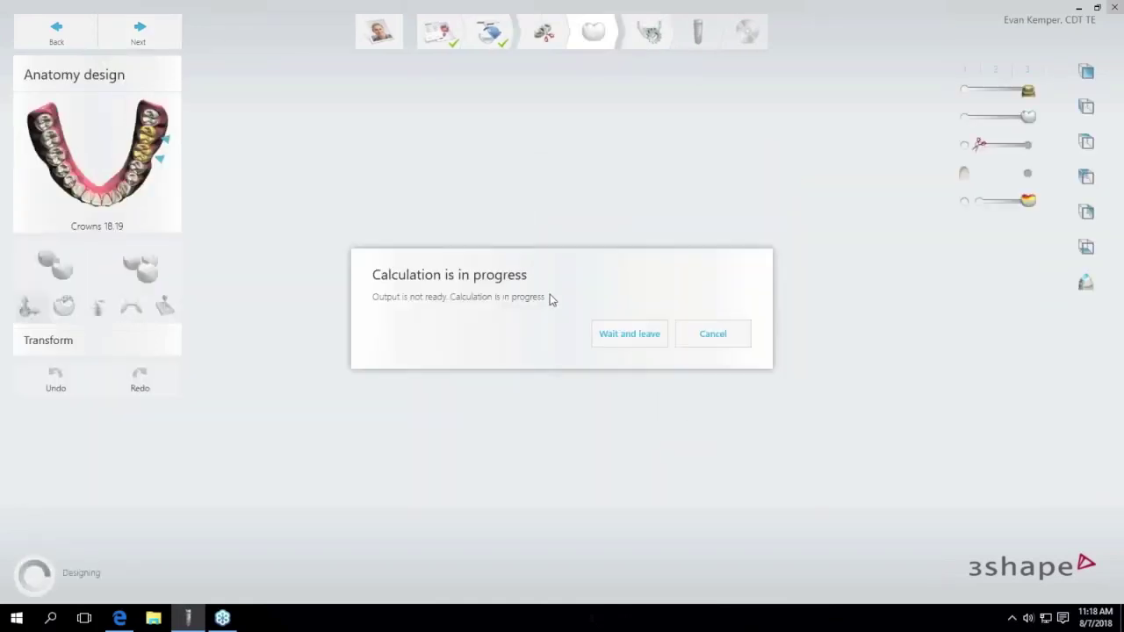
Cancel the wait for the crown calculation and go back to the lower jaw's Preparation stage.
click(708, 339)
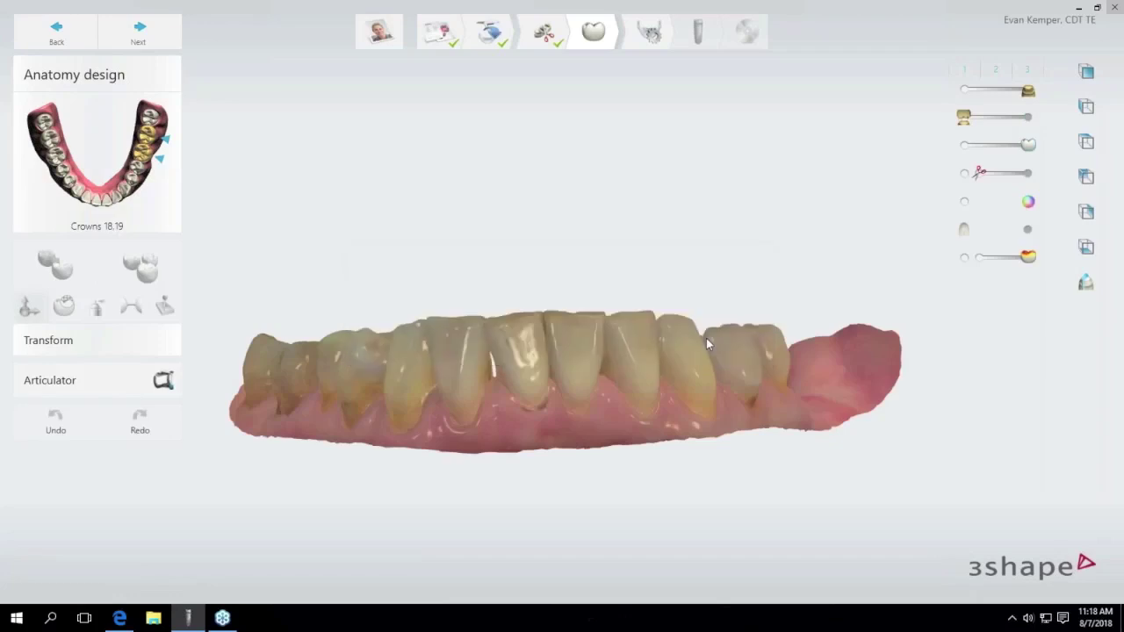
click(544, 31)
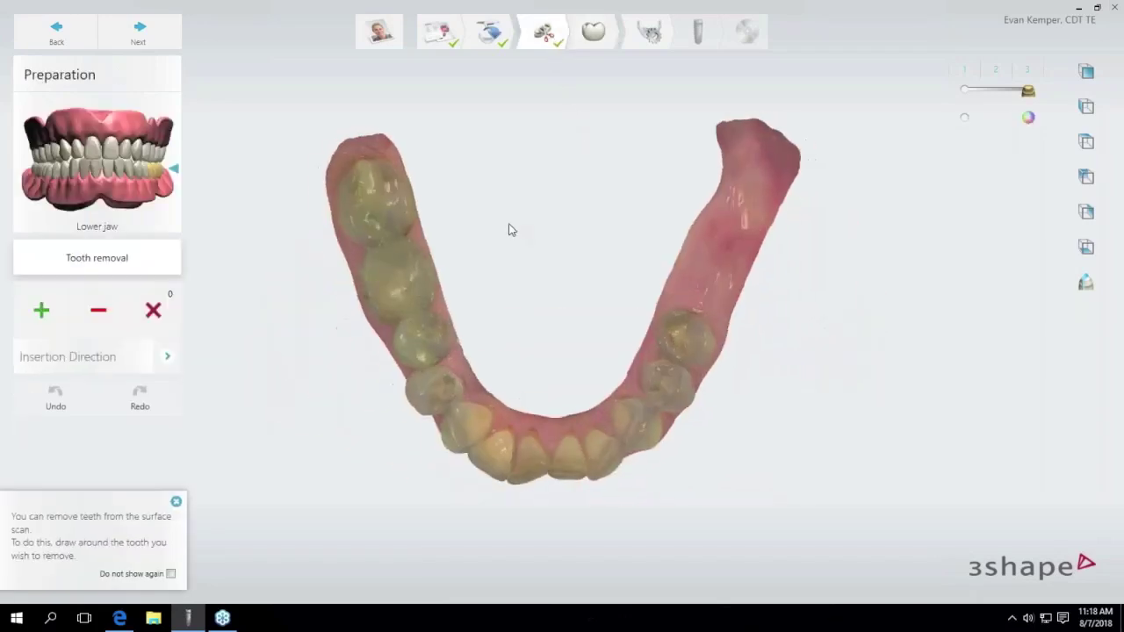
click(72, 44)
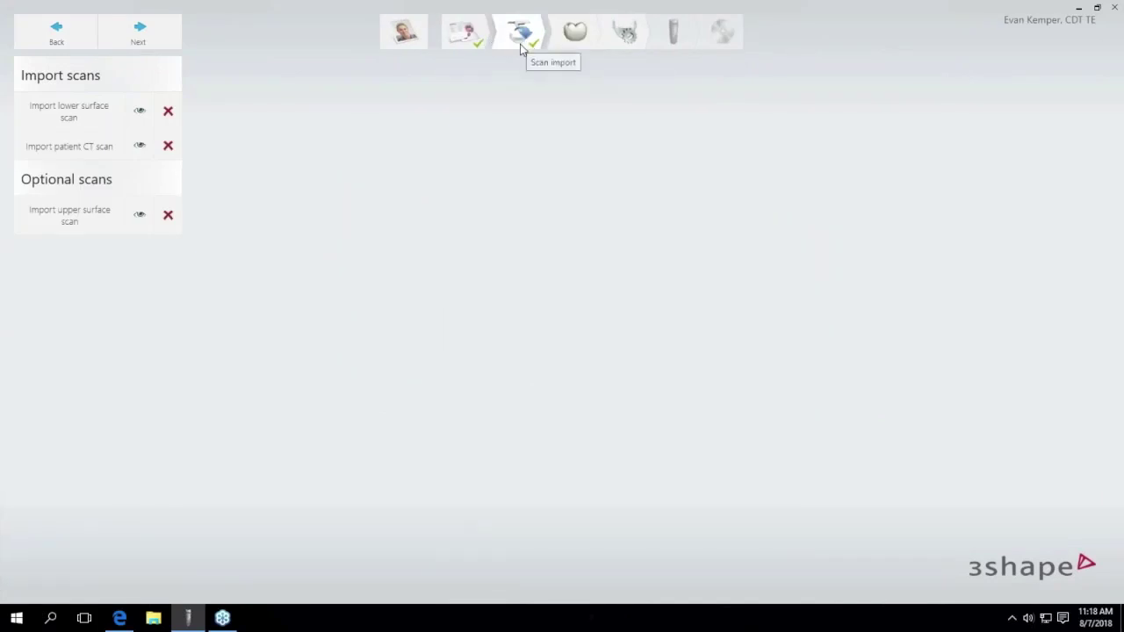
click(575, 32)
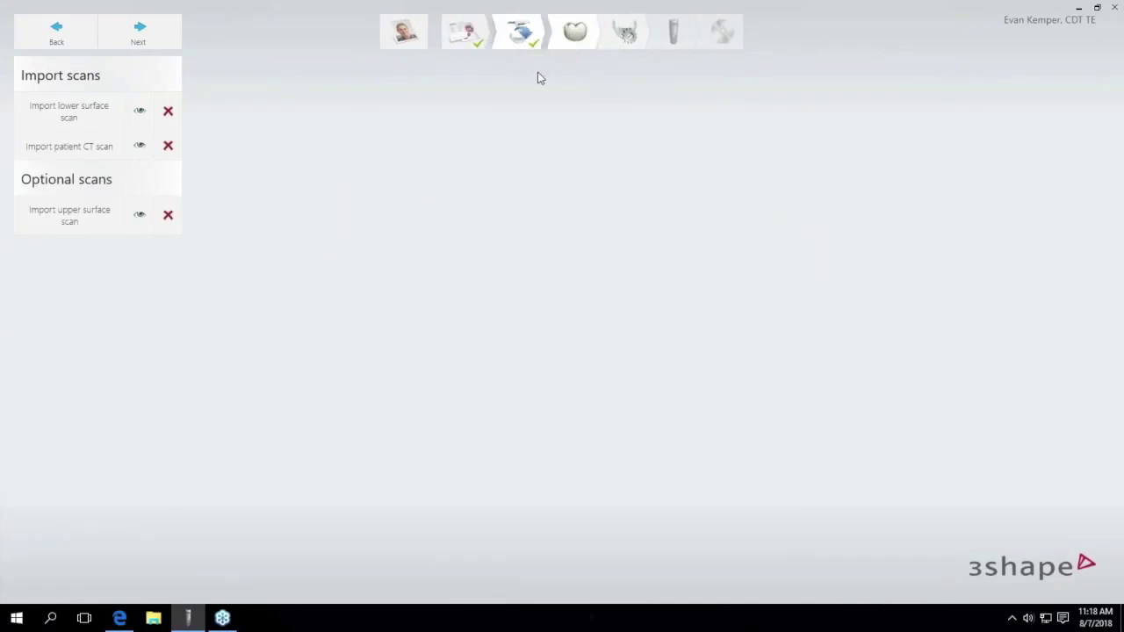
Examine the lower jaw surface scan and its toothless area at 18 and 19 from several angles.
right_drag(578, 289, 430, 281)
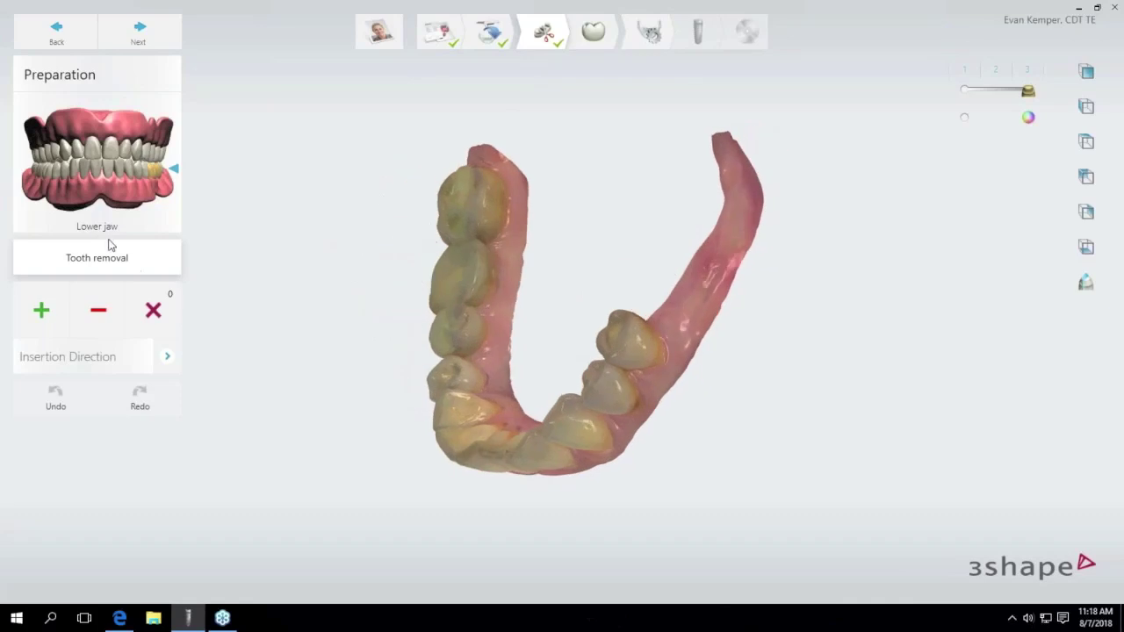
right_drag(595, 281, 703, 311)
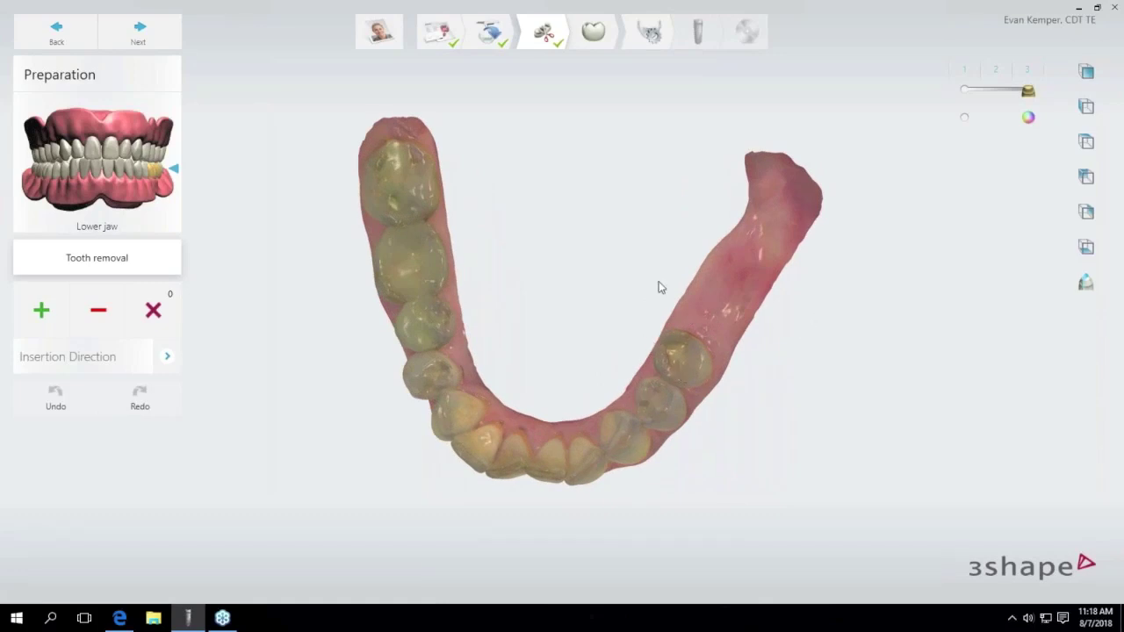
right_drag(659, 282, 871, 394)
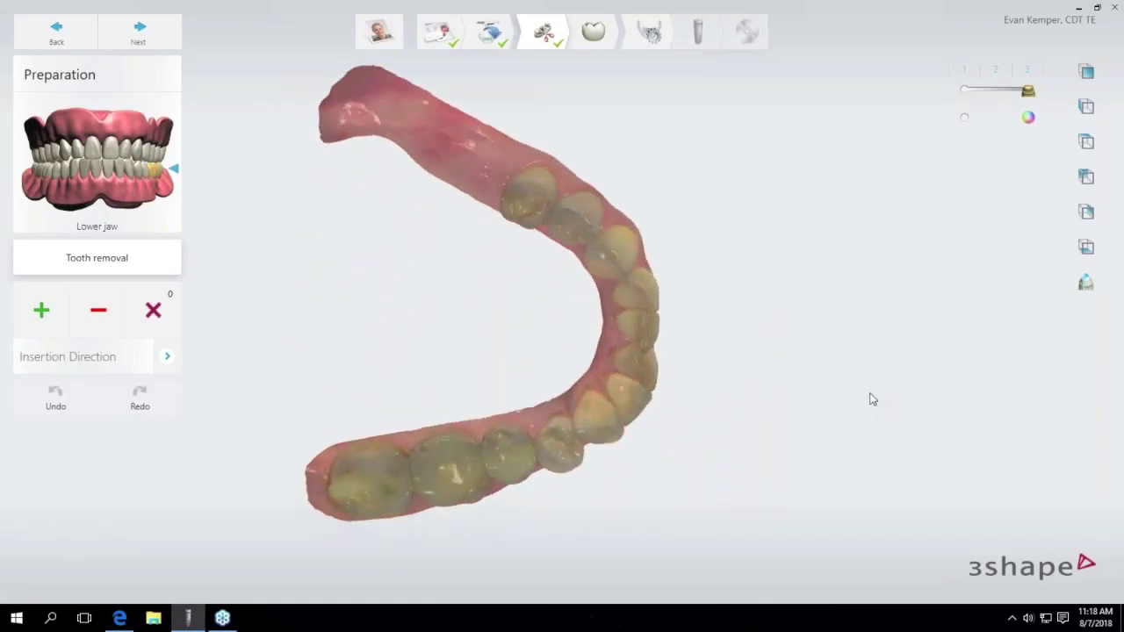
right_drag(475, 182, 478, 149)
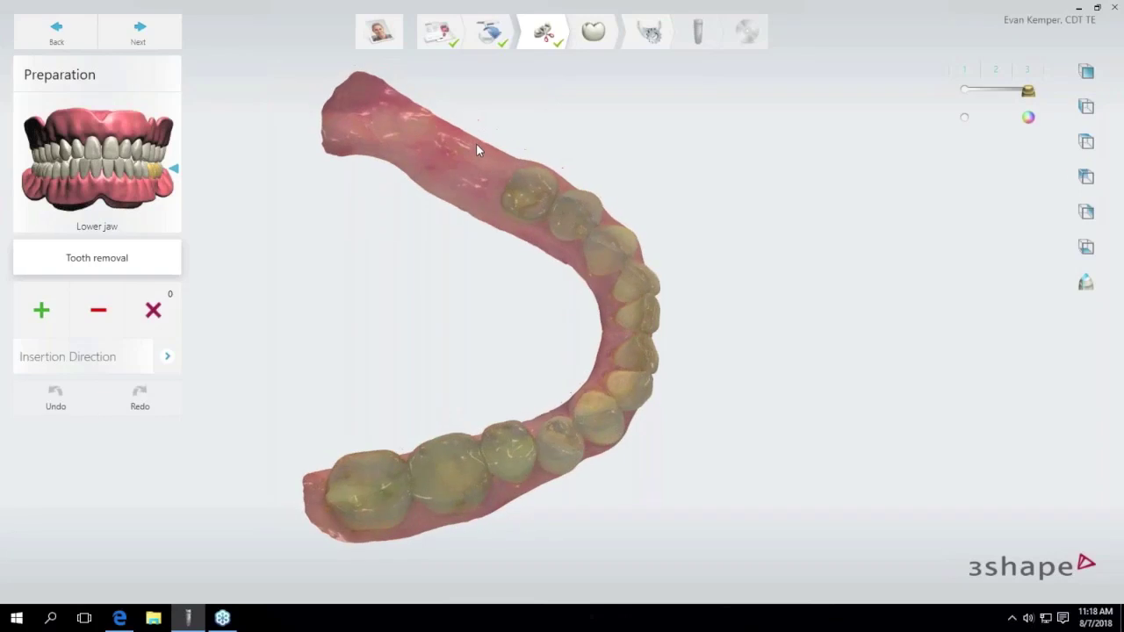
Outline the premolar beside the toothless area along its gumline to remove it virtually from the lower scan.
click(43, 317)
scroll(555, 187, up, 5)
scroll(555, 187, up, 5)
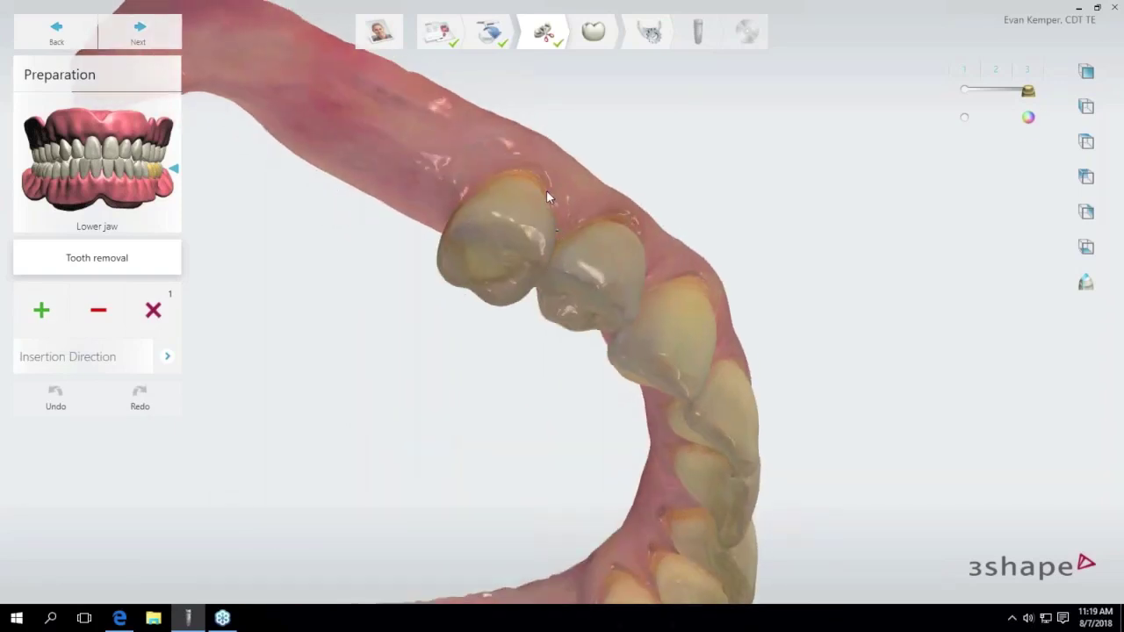
click(547, 190)
right_drag(458, 201, 478, 192)
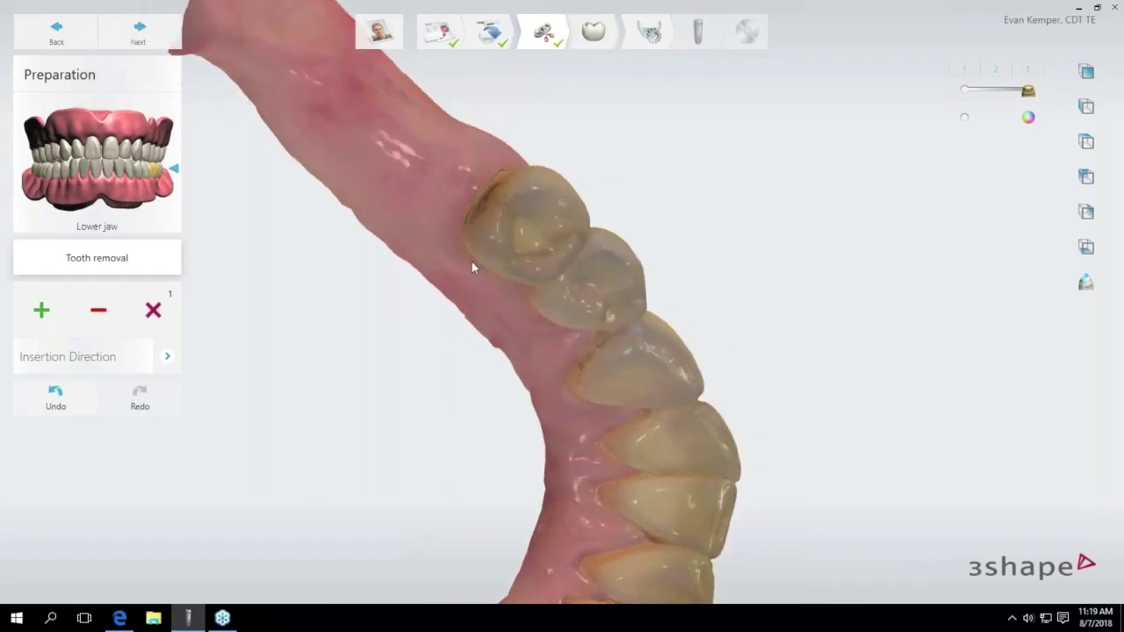
right_drag(471, 261, 465, 235)
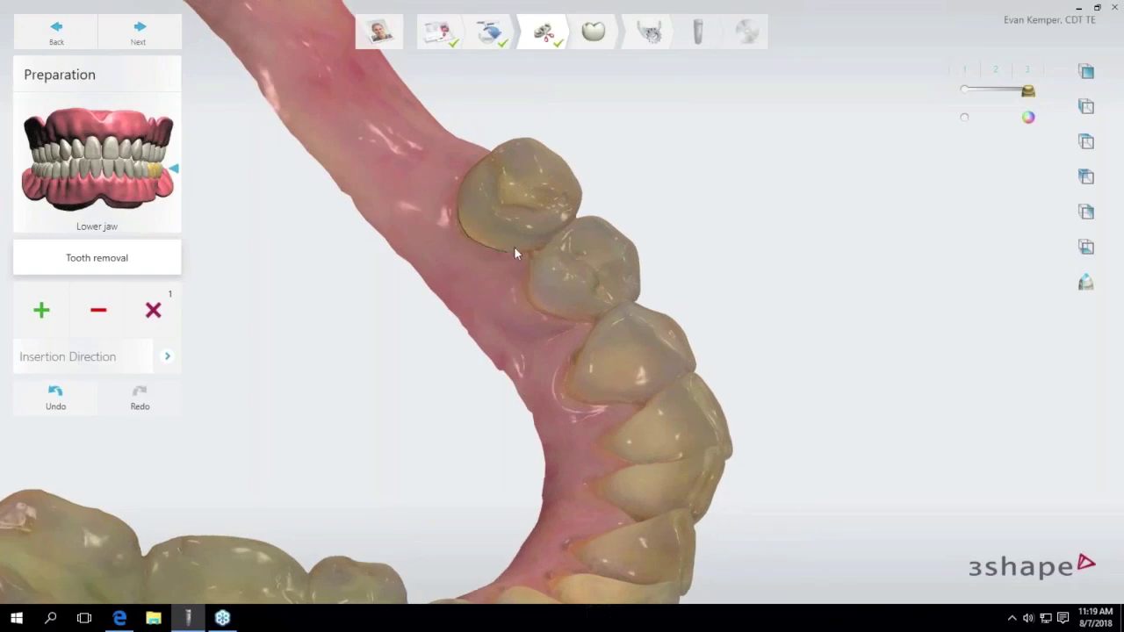
right_drag(514, 248, 549, 235)
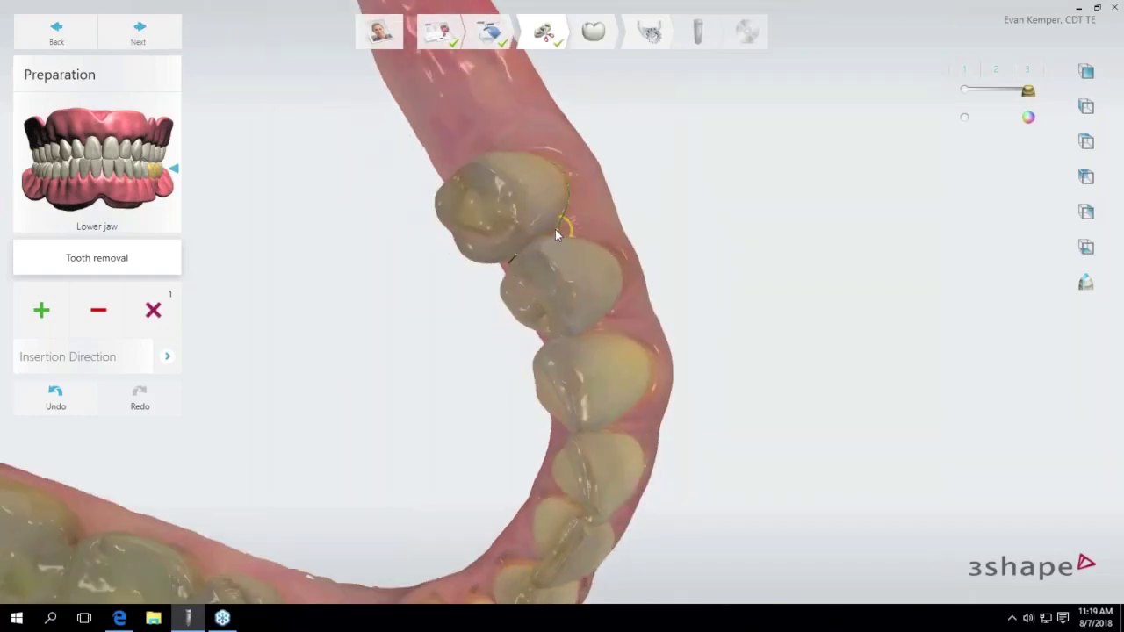
click(556, 230)
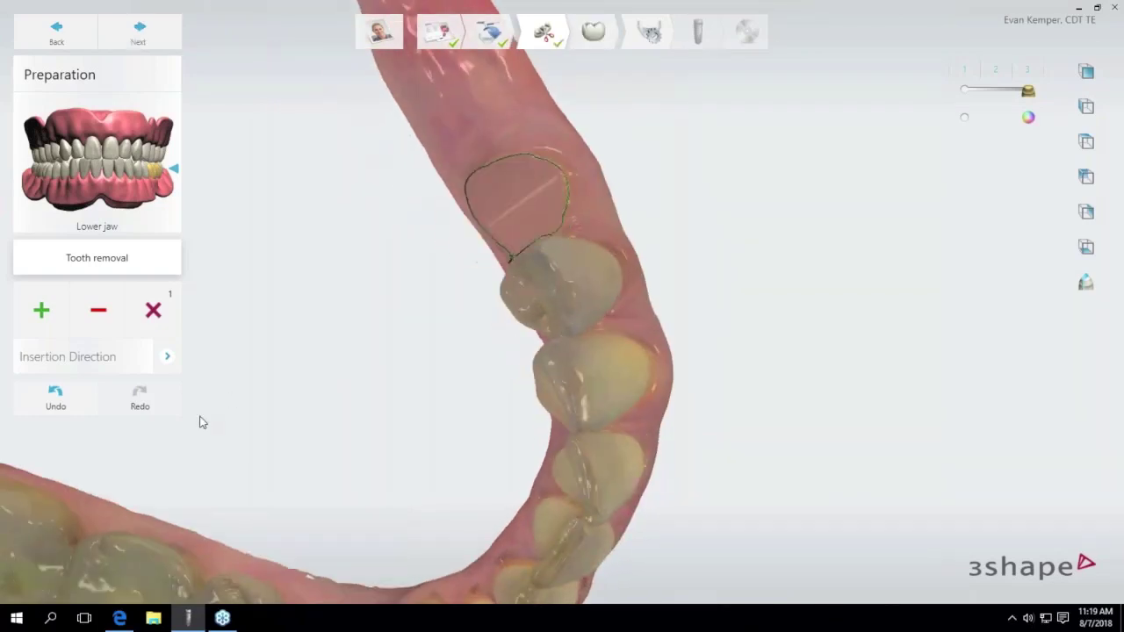
Turn off the scan's colour texture and clear all tooth removal patches.
right_drag(489, 320, 515, 264)
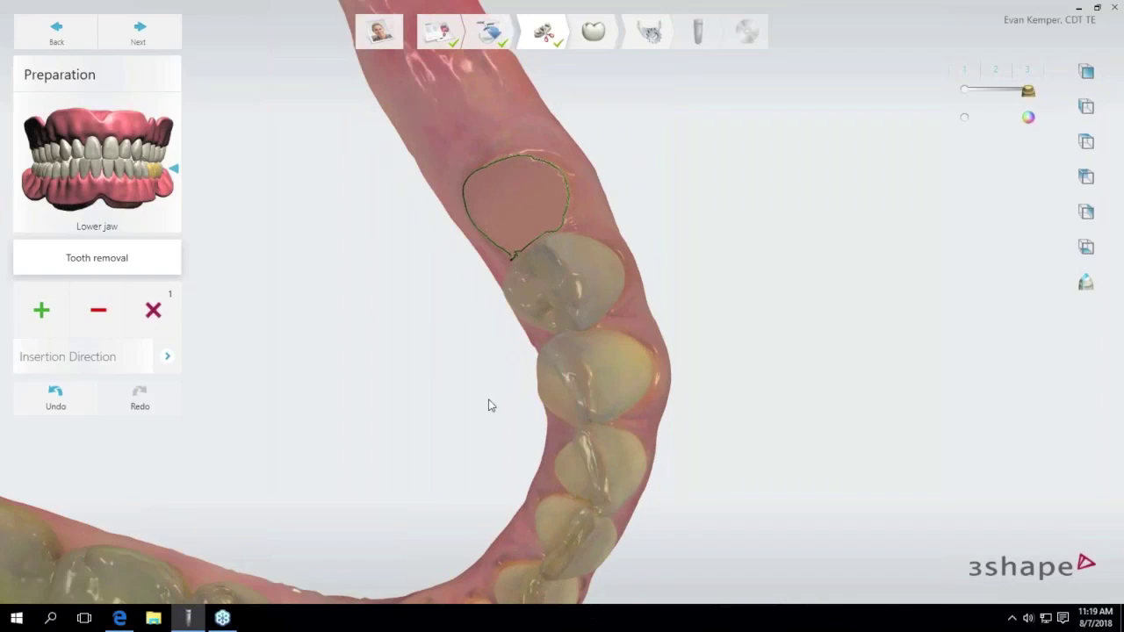
right_drag(490, 404, 442, 310)
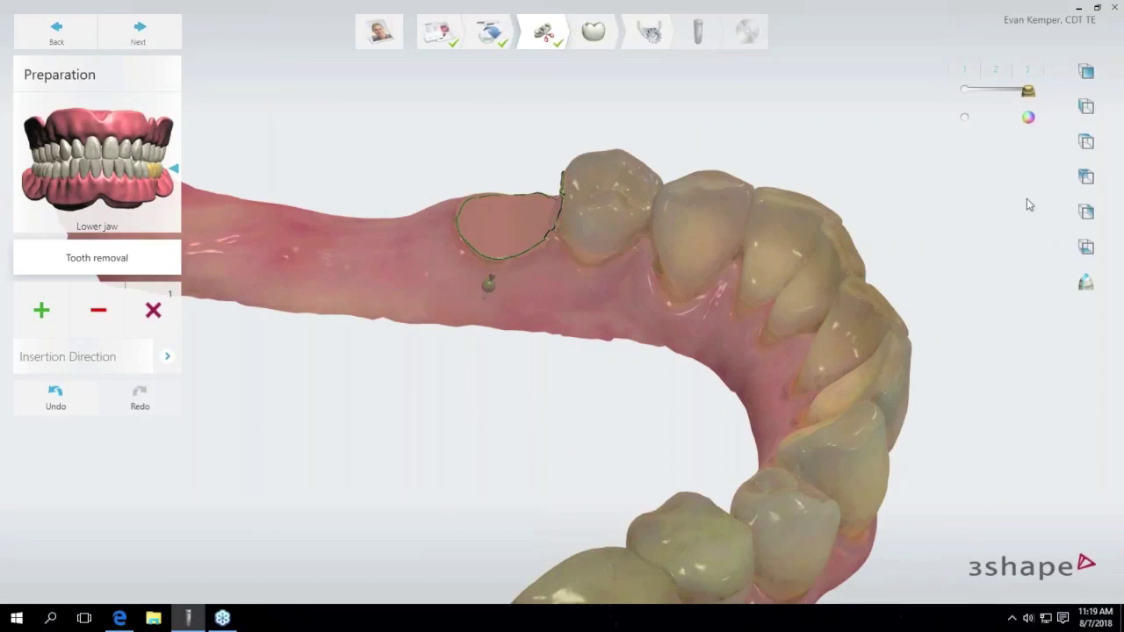
click(964, 118)
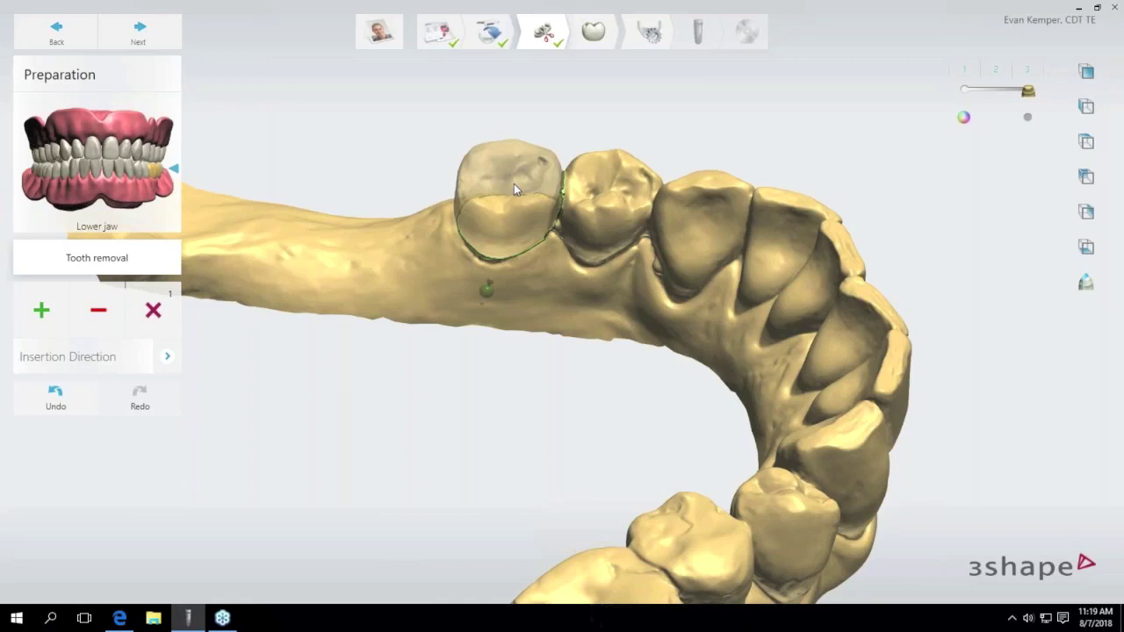
click(148, 307)
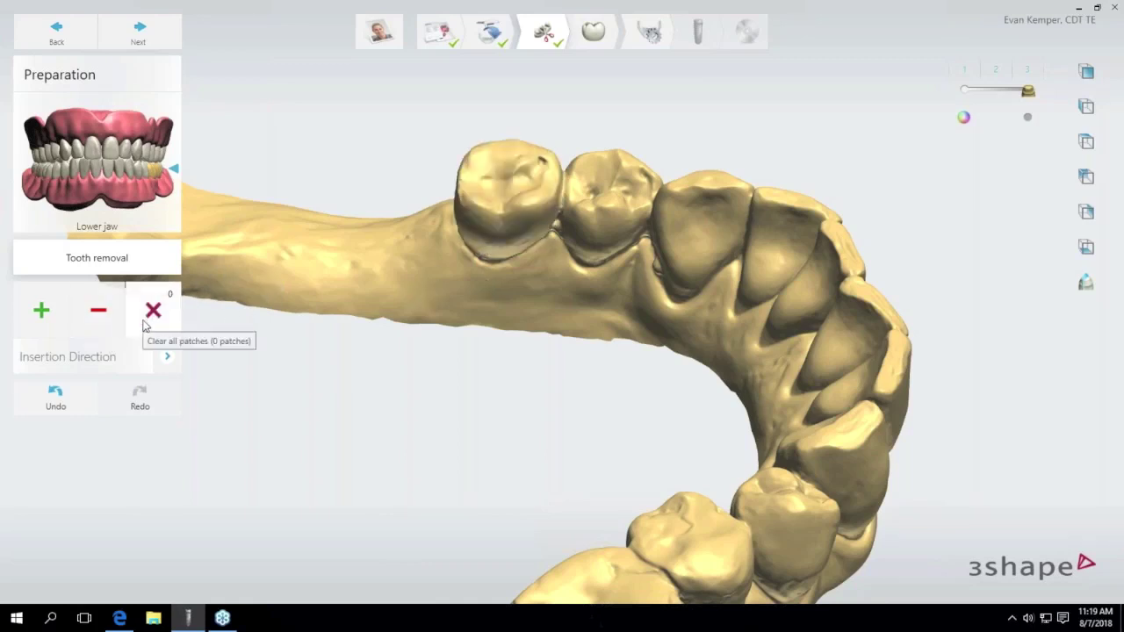
Proceed to Anatomy design and place crowns 18 and 19 on the toothless ridge directly behind the last premolar.
click(153, 40)
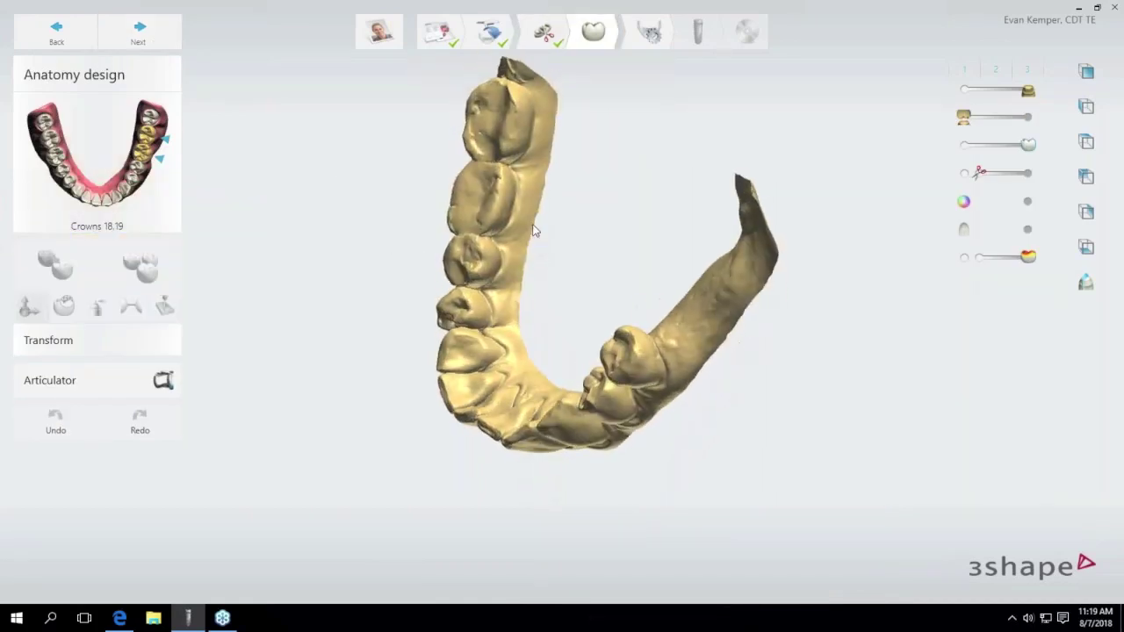
right_drag(693, 145, 736, 413)
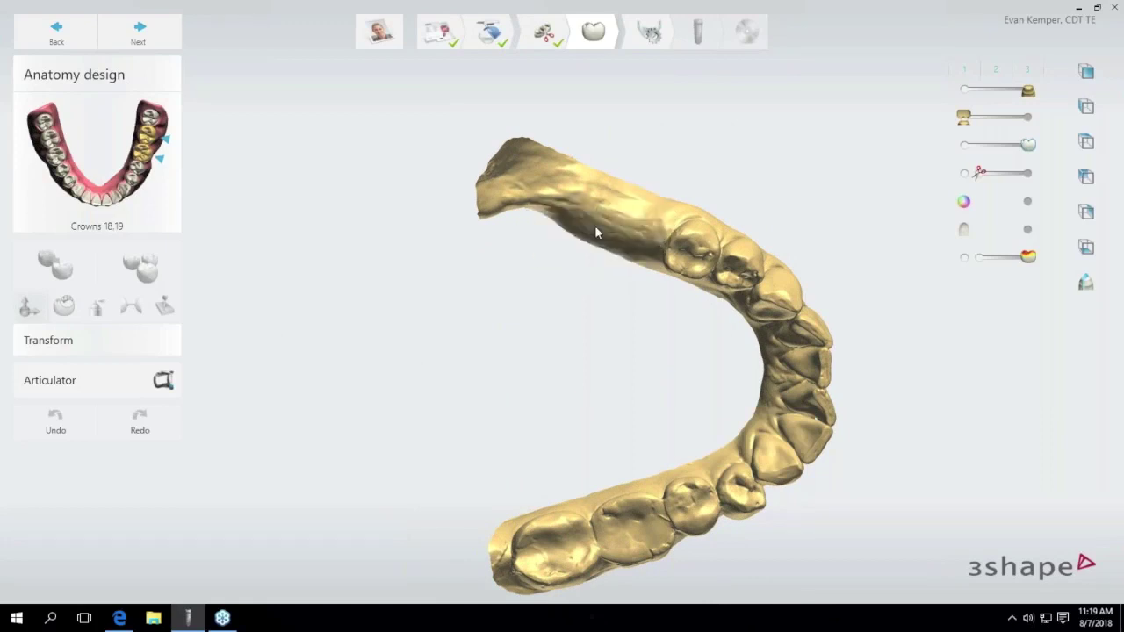
mouse_move(580, 227)
right_down()
mouse_move(646, 201)
mouse_move(692, 221)
mouse_move(583, 225)
right_up()
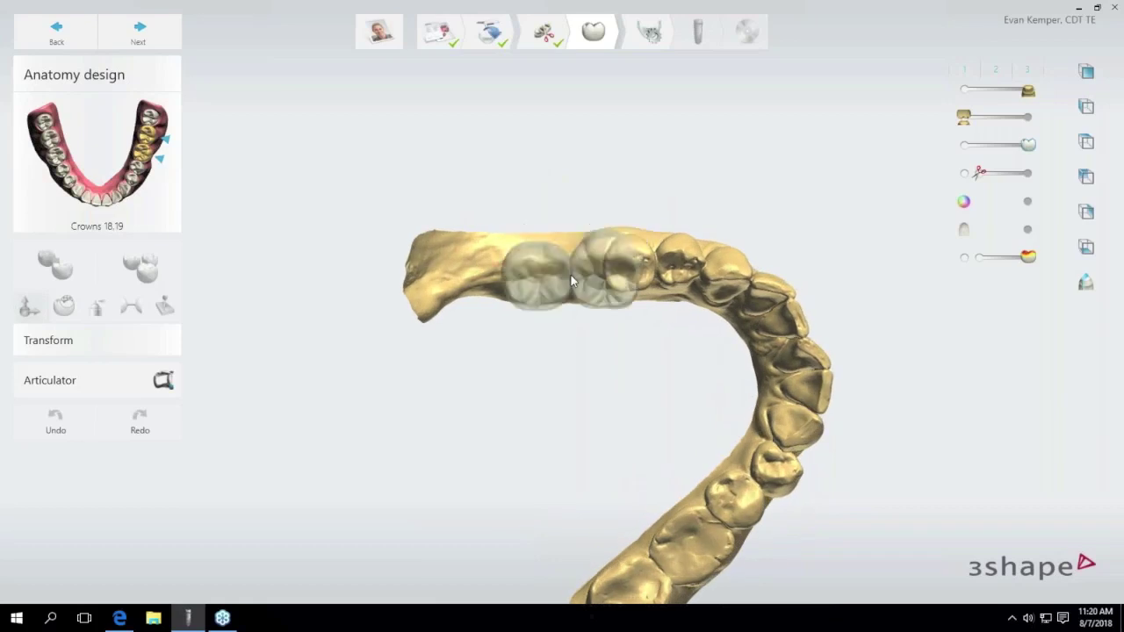
right_drag(571, 275, 567, 181)
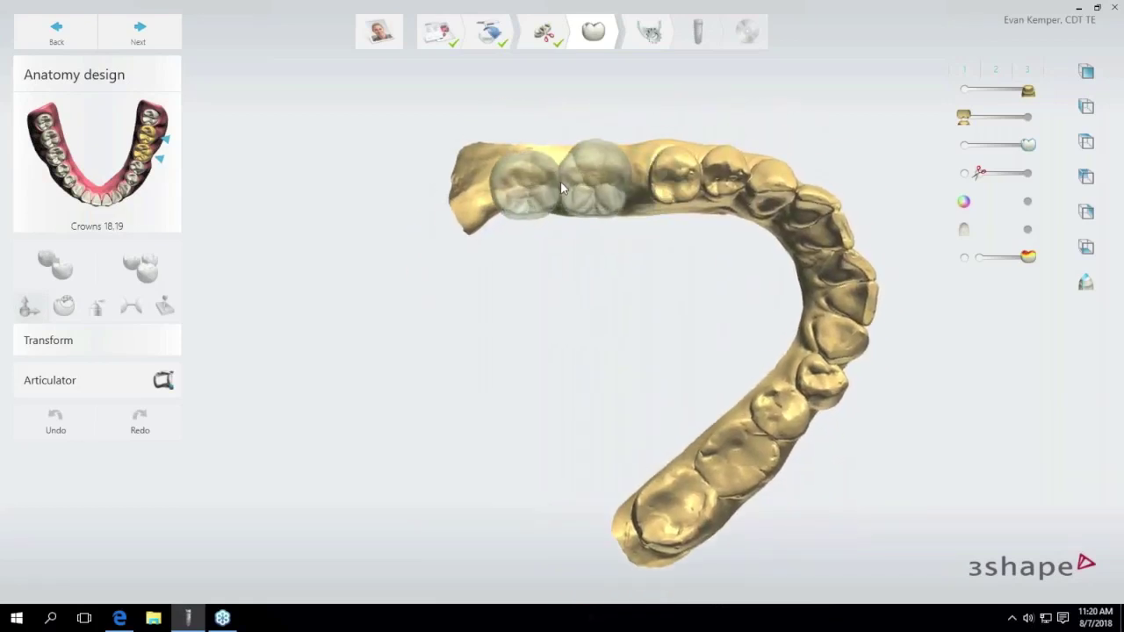
click(579, 180)
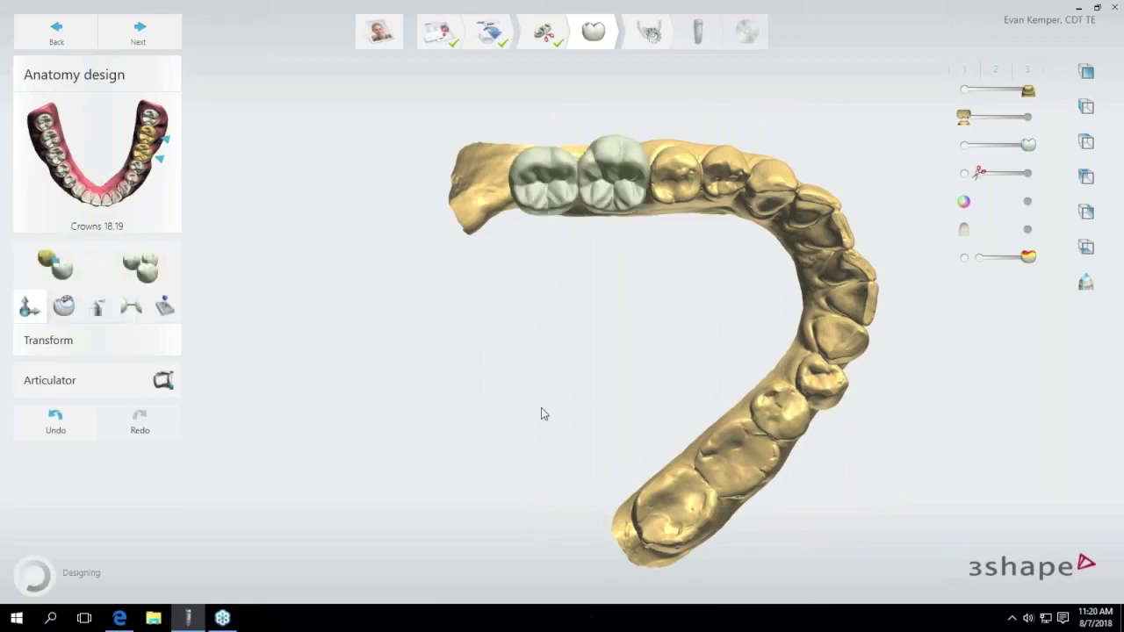
Reduce the height and width of crowns 18 and 19 together.
right_drag(542, 413, 567, 415)
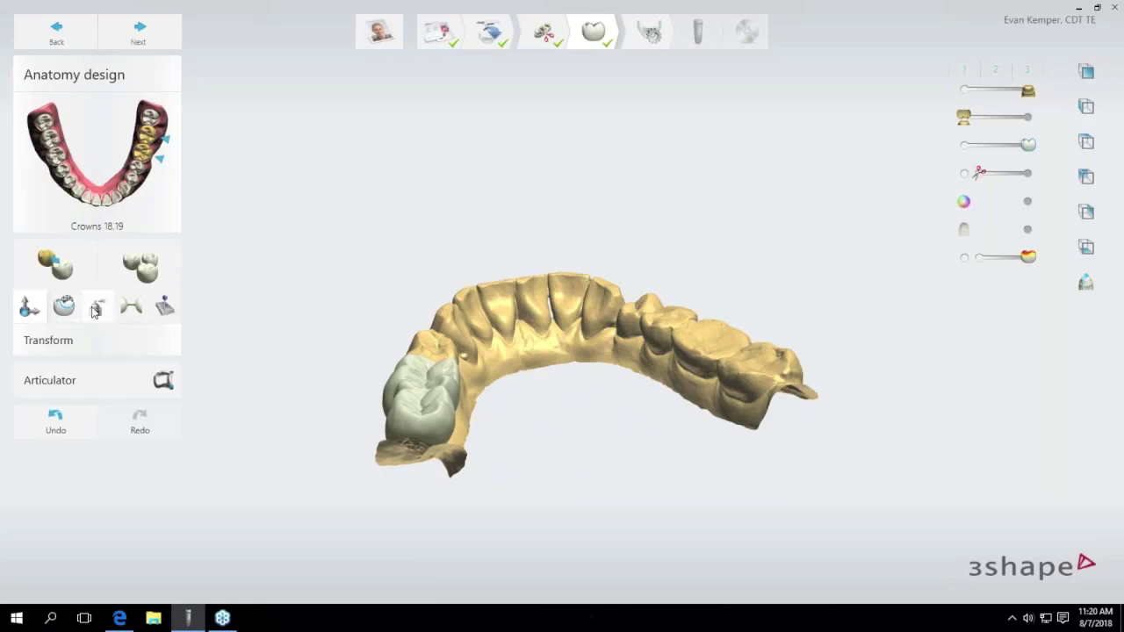
scroll(416, 362, up, 5)
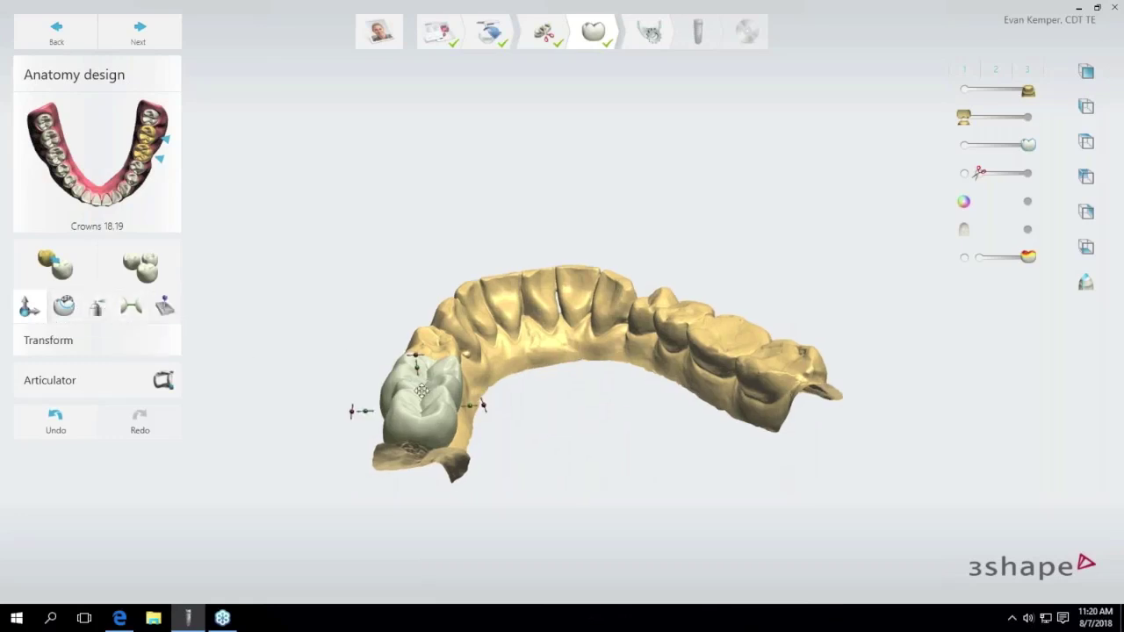
drag(410, 325, 409, 325)
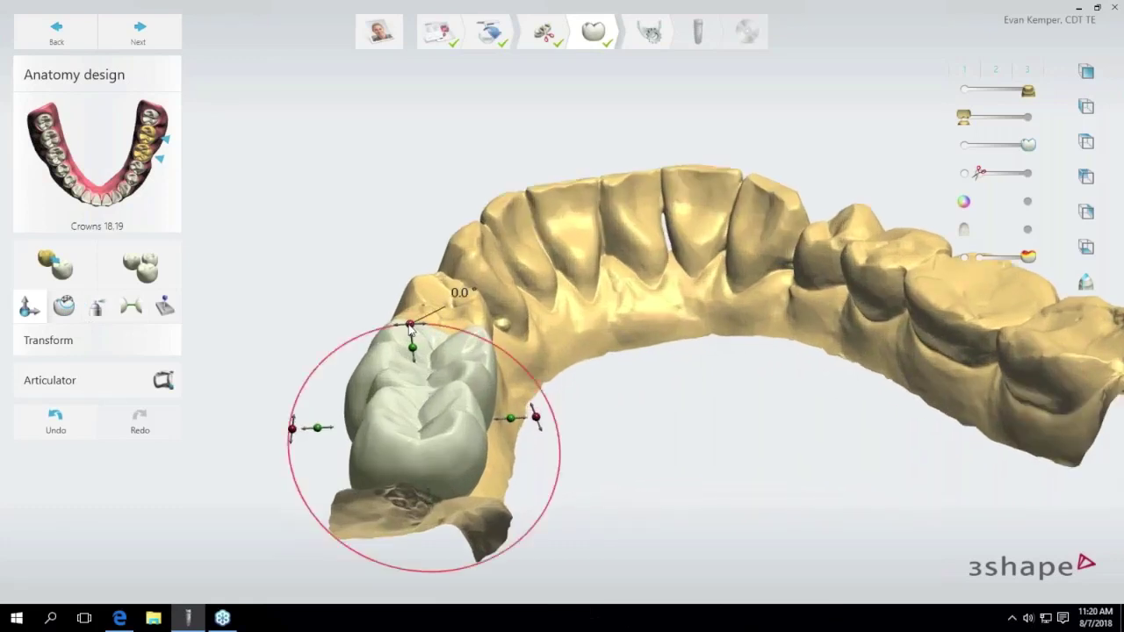
right_drag(483, 332, 492, 318)
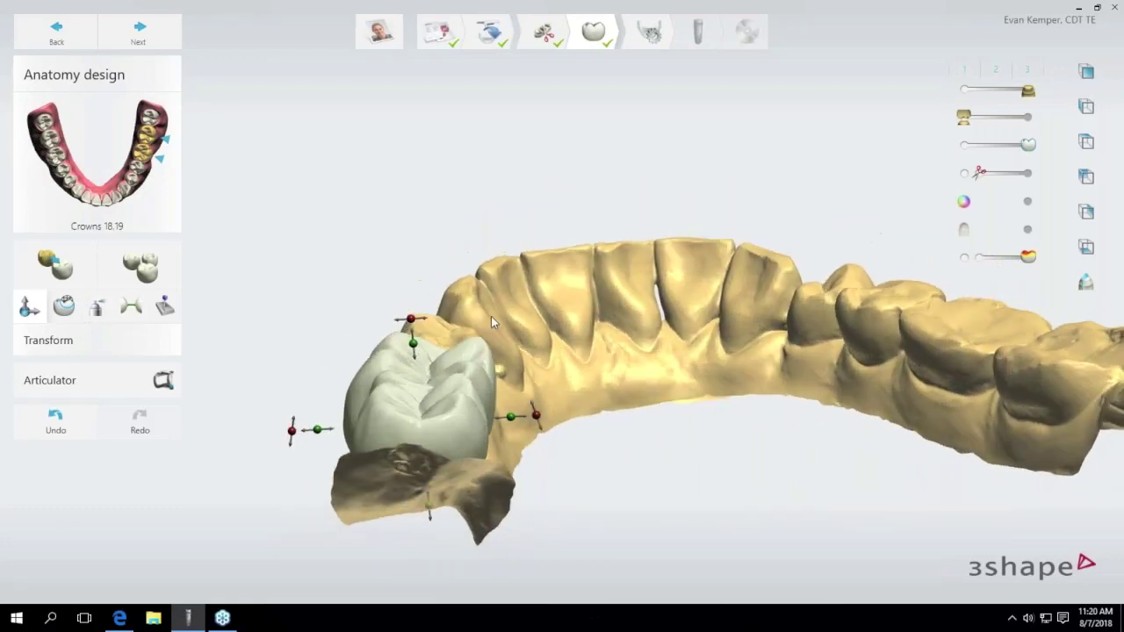
drag(412, 344, 413, 362)
drag(317, 437, 328, 442)
drag(517, 426, 510, 425)
Tilt both crowns slightly in the side view and move them a little upward and backward on the ridge.
right_drag(510, 425, 644, 432)
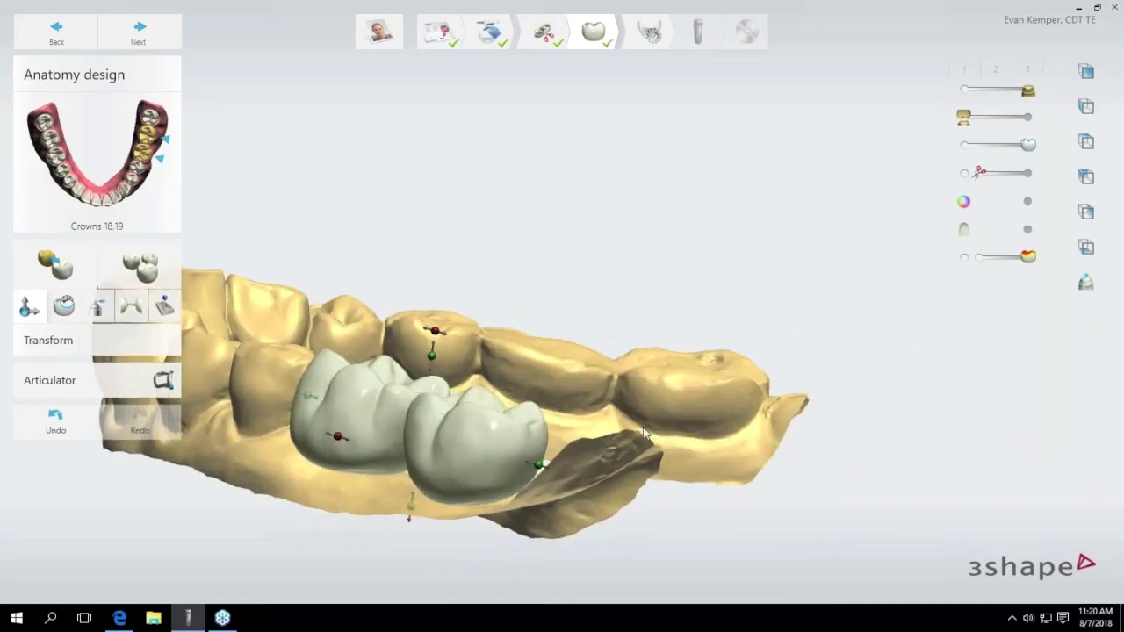
right_drag(556, 464, 615, 444)
drag(555, 296, 563, 297)
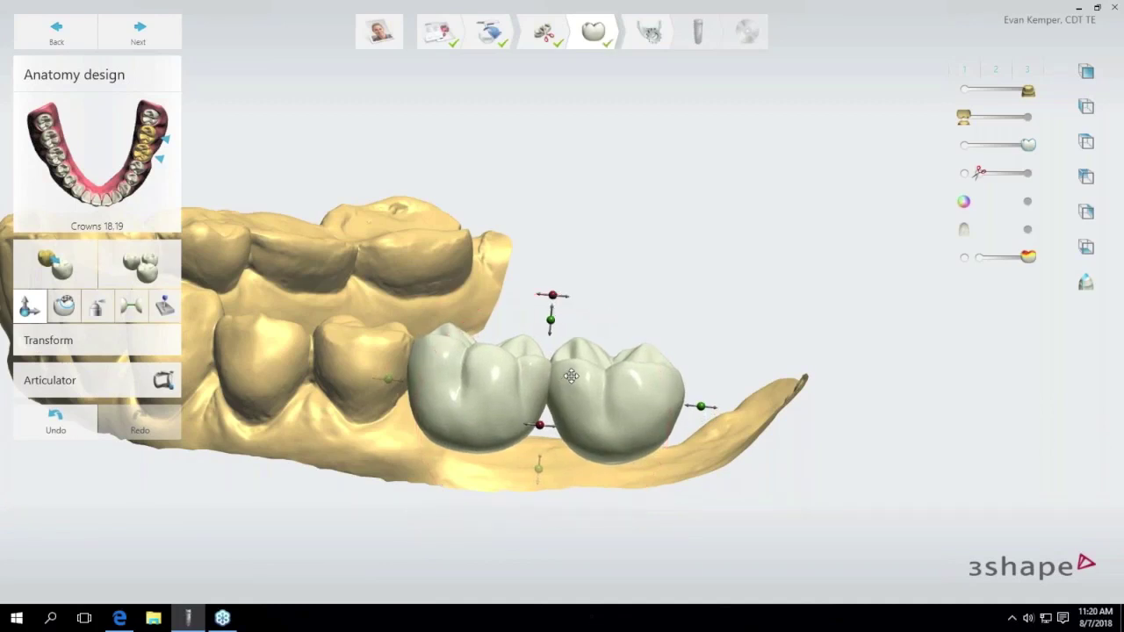
drag(571, 376, 578, 370)
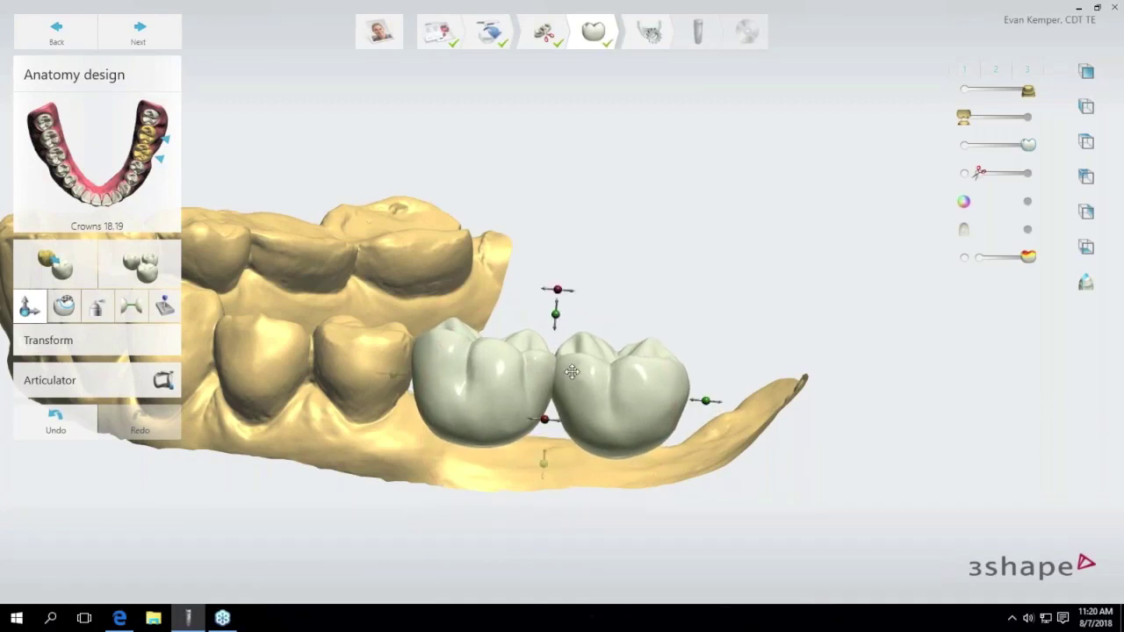
Display both jaw scans with the crowns and examine how the crowns meet the opposing teeth.
key(a)
key(p)
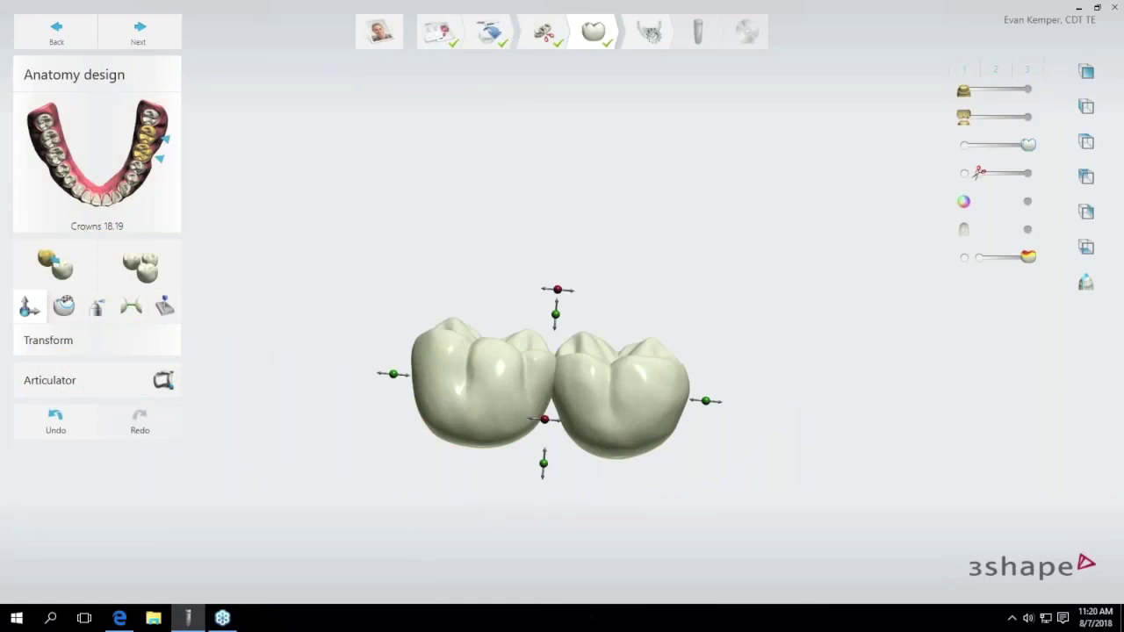
click(1027, 88)
click(1028, 117)
right_drag(545, 400, 655, 376)
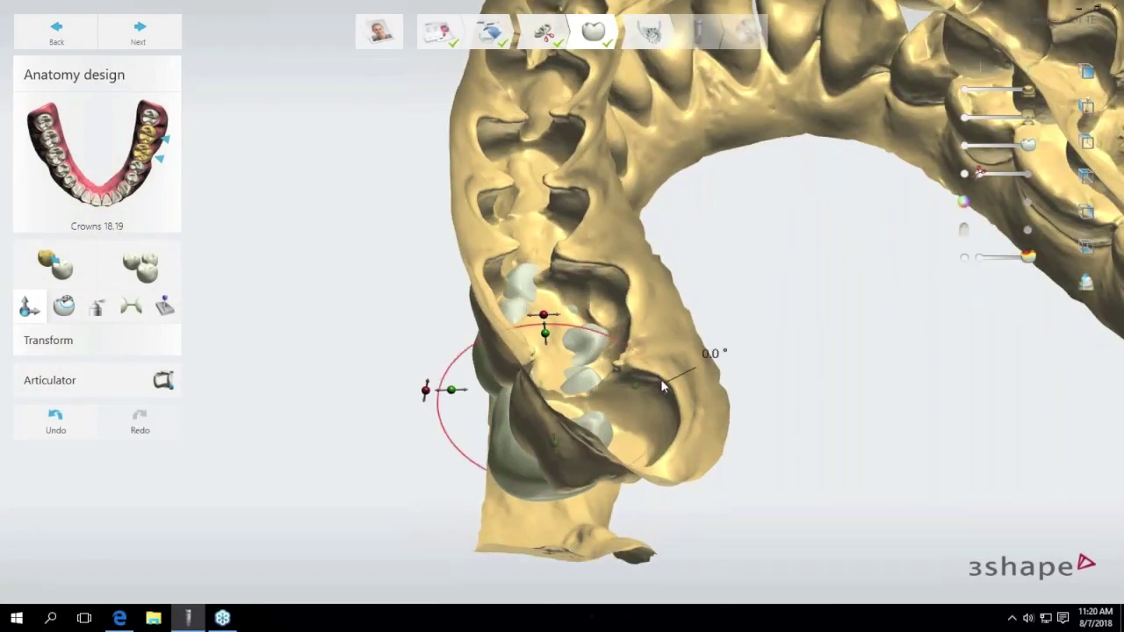
With the upper jaw hidden, rotate both crowns about 0.8° as seen from above and narrow them on the cheek side.
drag(663, 386, 666, 387)
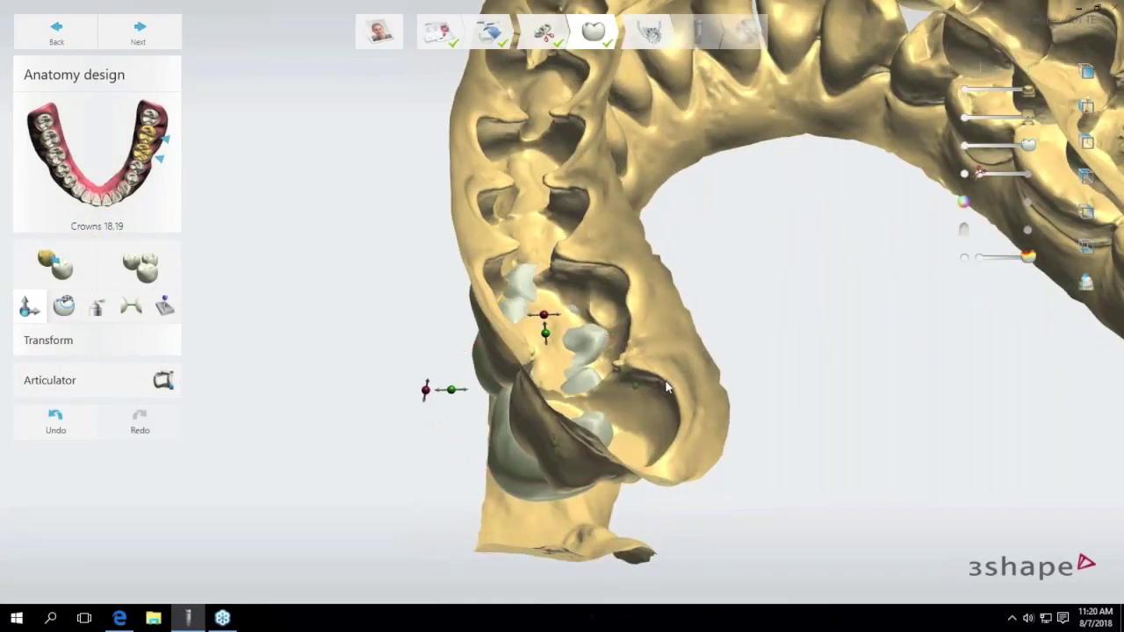
key(a)
right_drag(633, 416, 634, 443)
drag(662, 387, 663, 385)
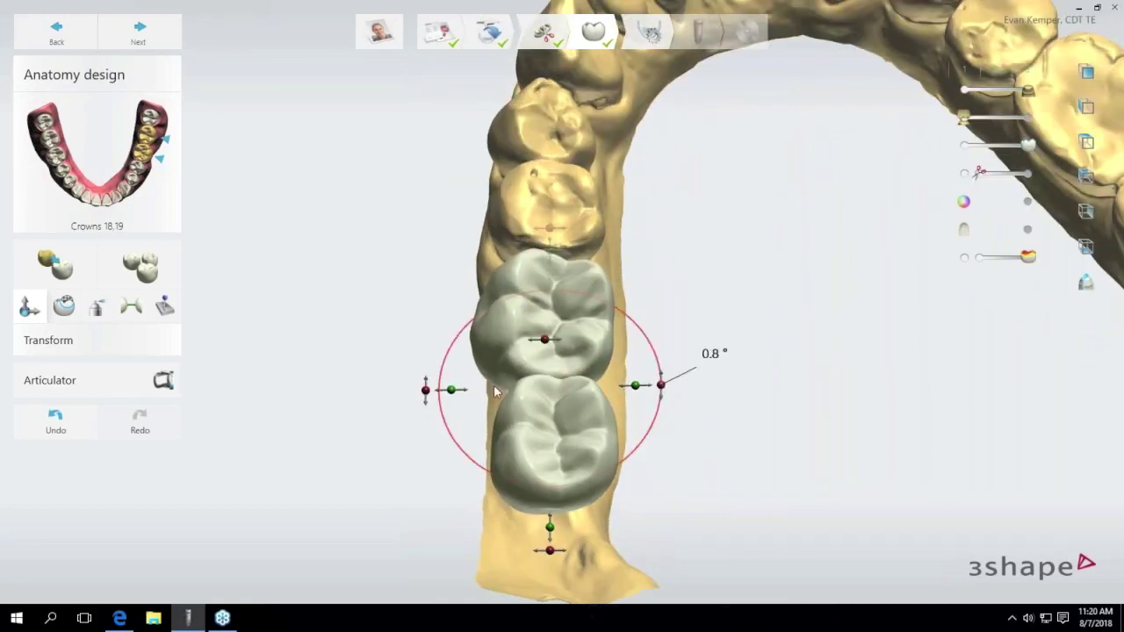
drag(452, 390, 404, 391)
Push in the front part of crown 19's cheek-side wall using Morph at a size of about 3.8 mm.
click(63, 306)
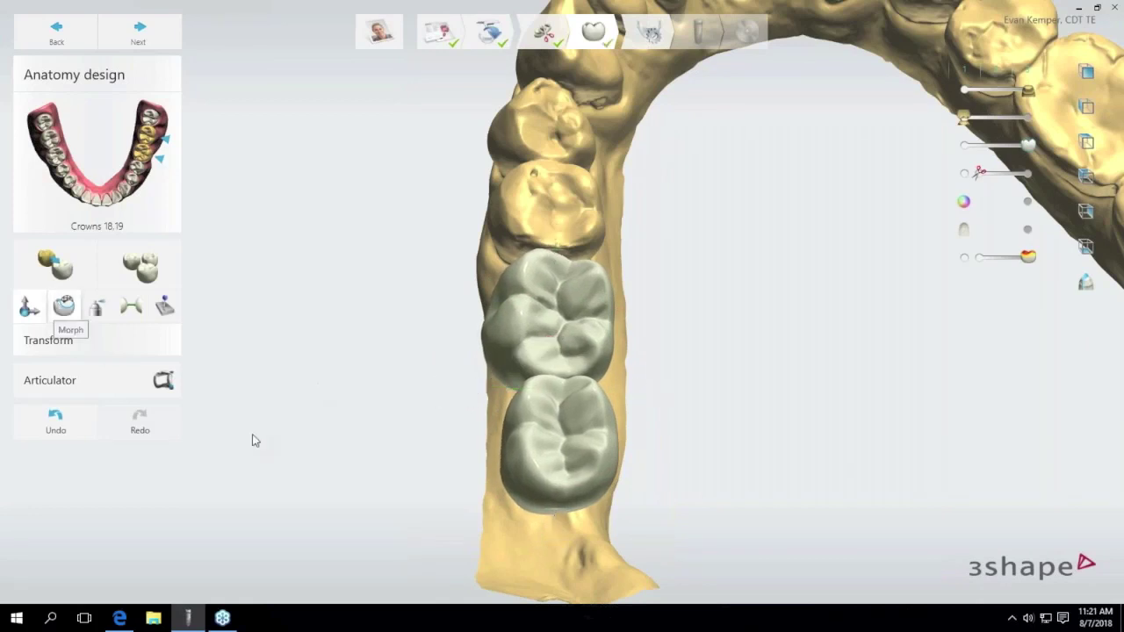
right_drag(401, 434, 489, 370)
key(a)
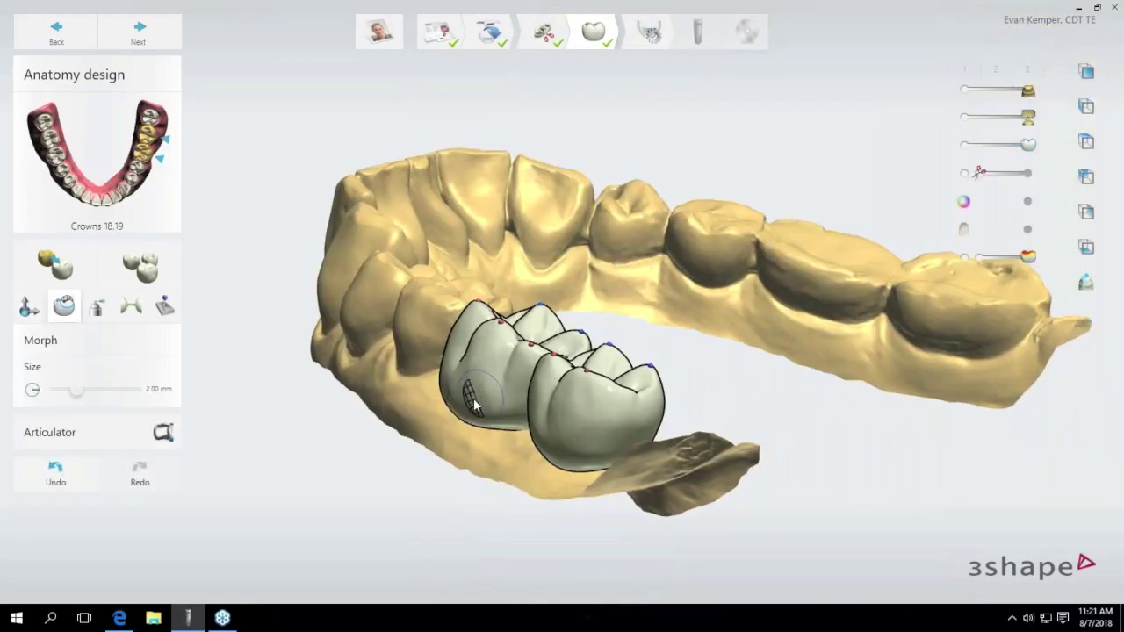
scroll(472, 404, up, 3)
key(a)
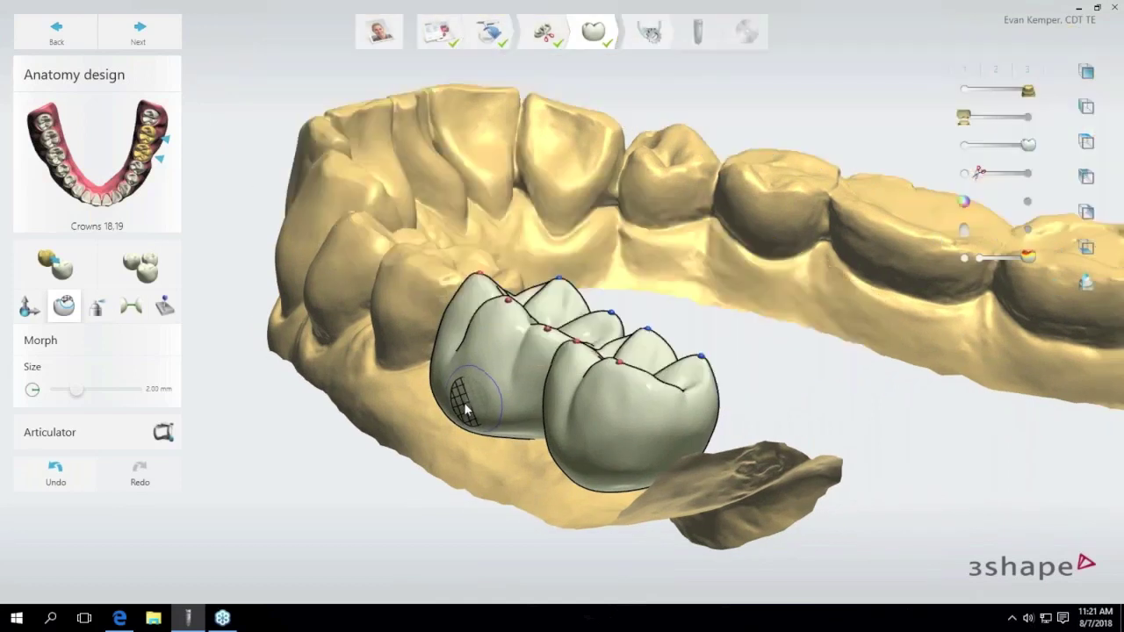
shift+scroll(459, 406, up, 5)
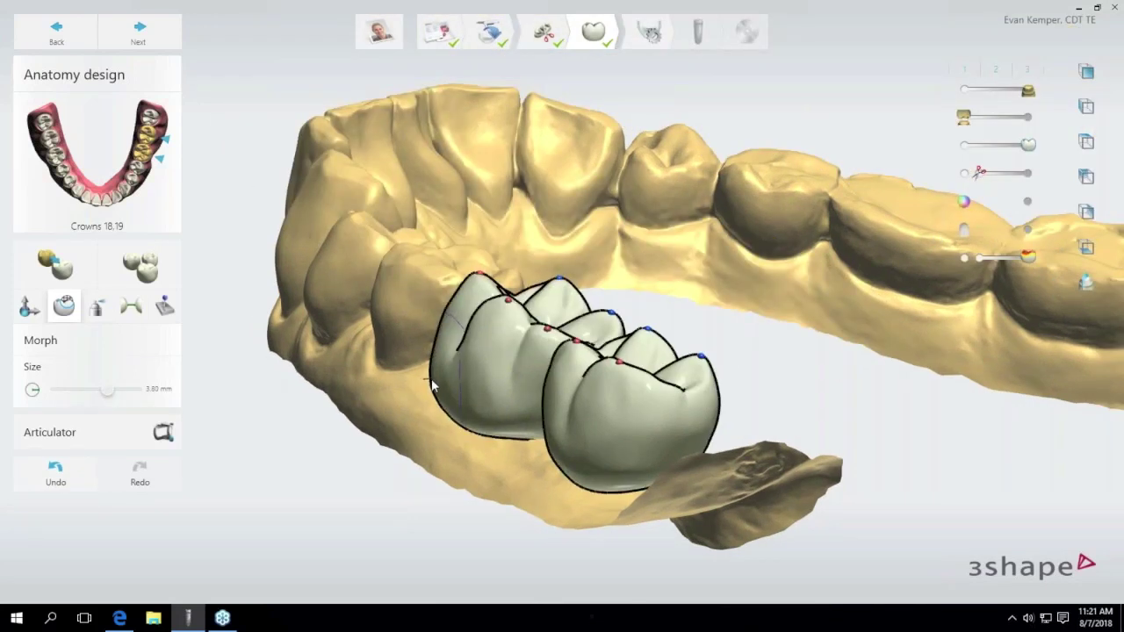
drag(433, 383, 458, 414)
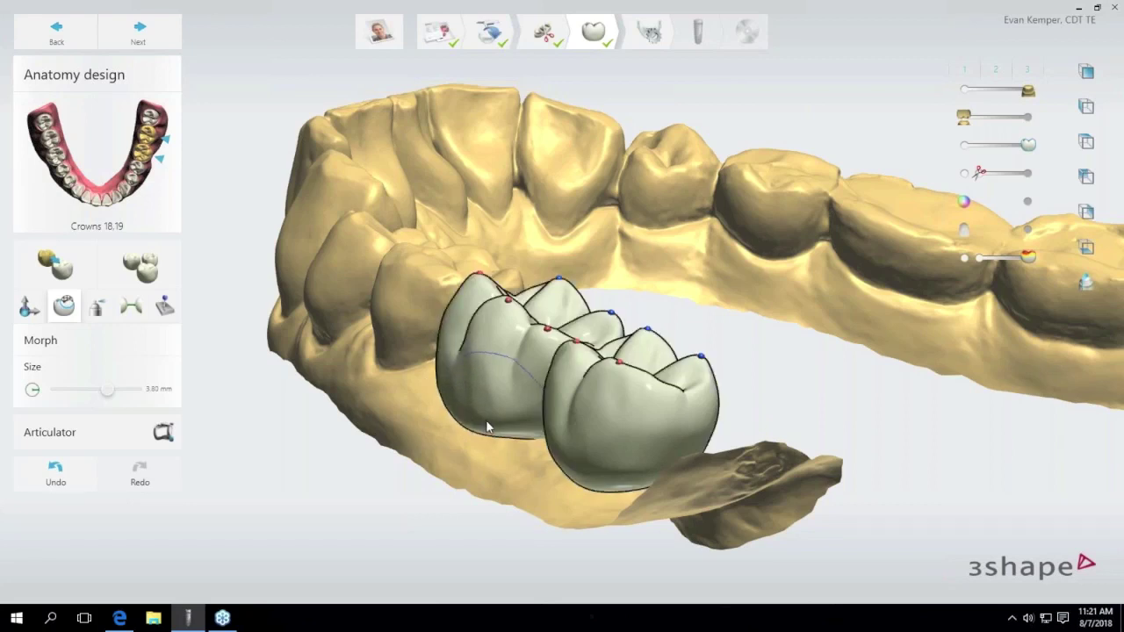
Reshape the chewing surfaces and tongue-side cusps of both crowns using Morph at a size of about 2.9 mm.
right_drag(680, 438, 471, 524)
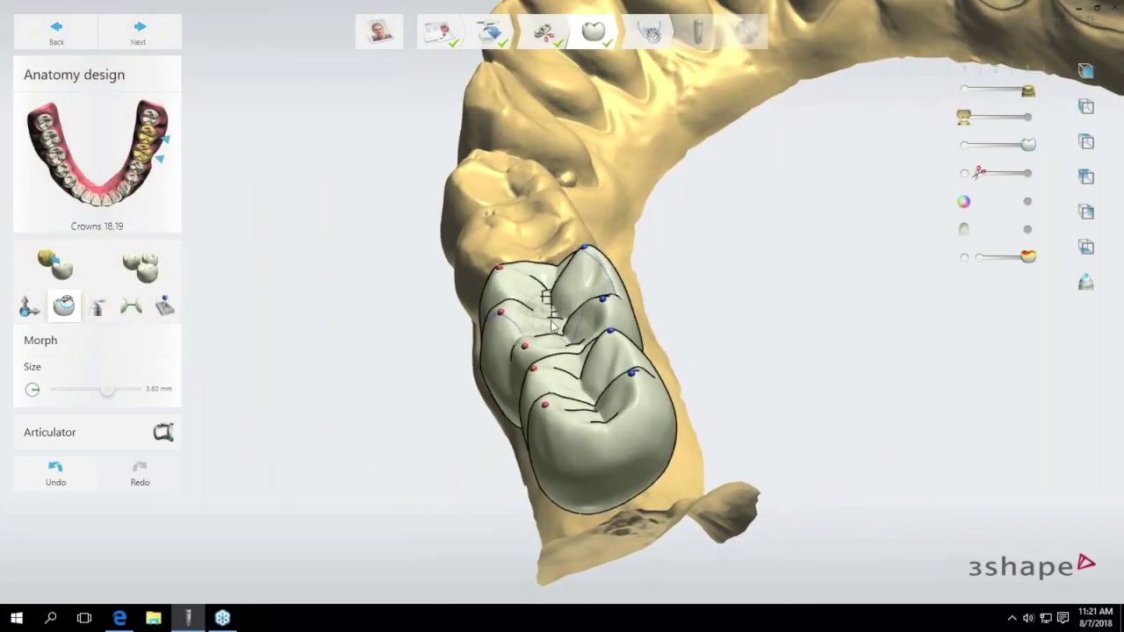
ctrl+scroll(555, 323, down, 3)
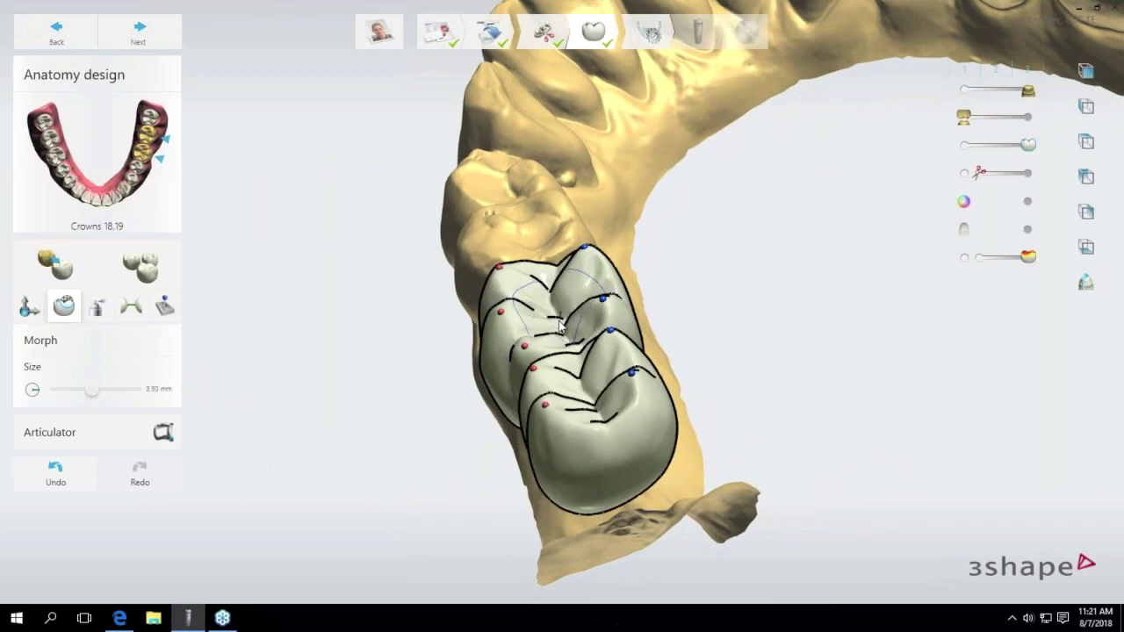
drag(559, 322, 551, 272)
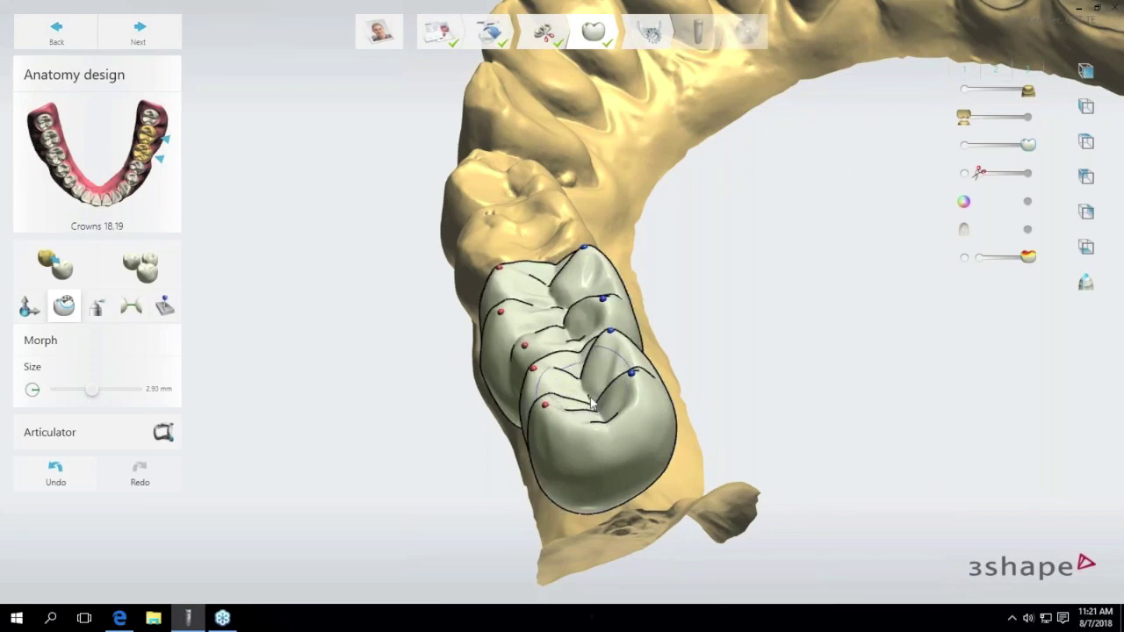
drag(594, 404, 636, 381)
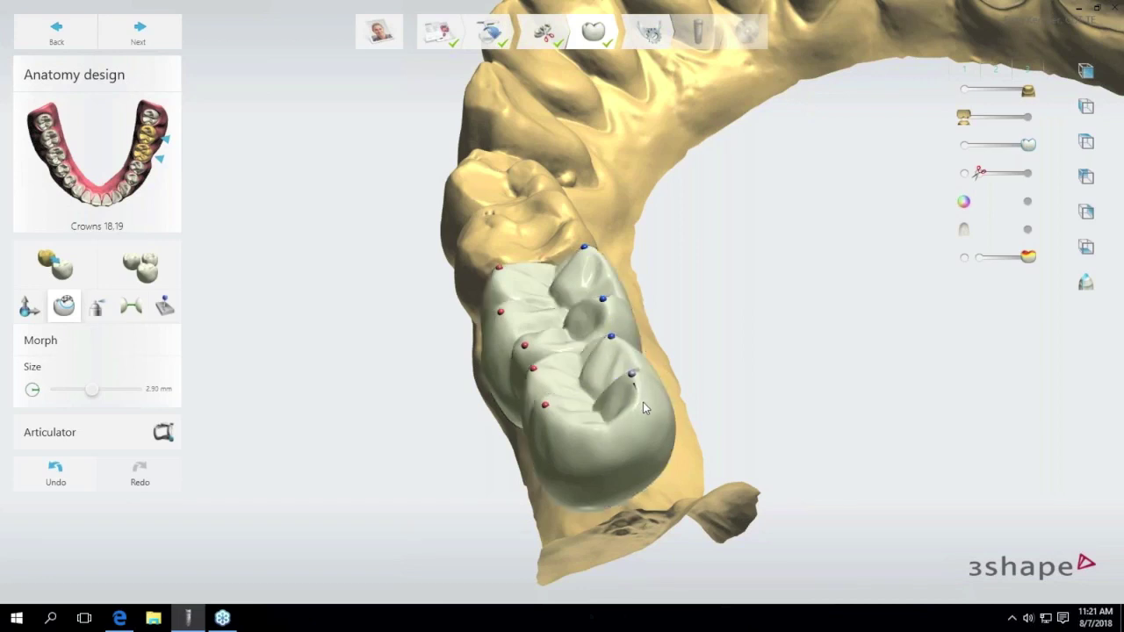
mouse_move(604, 303)
mouse_down()
mouse_move(607, 324)
mouse_move(603, 306)
mouse_up()
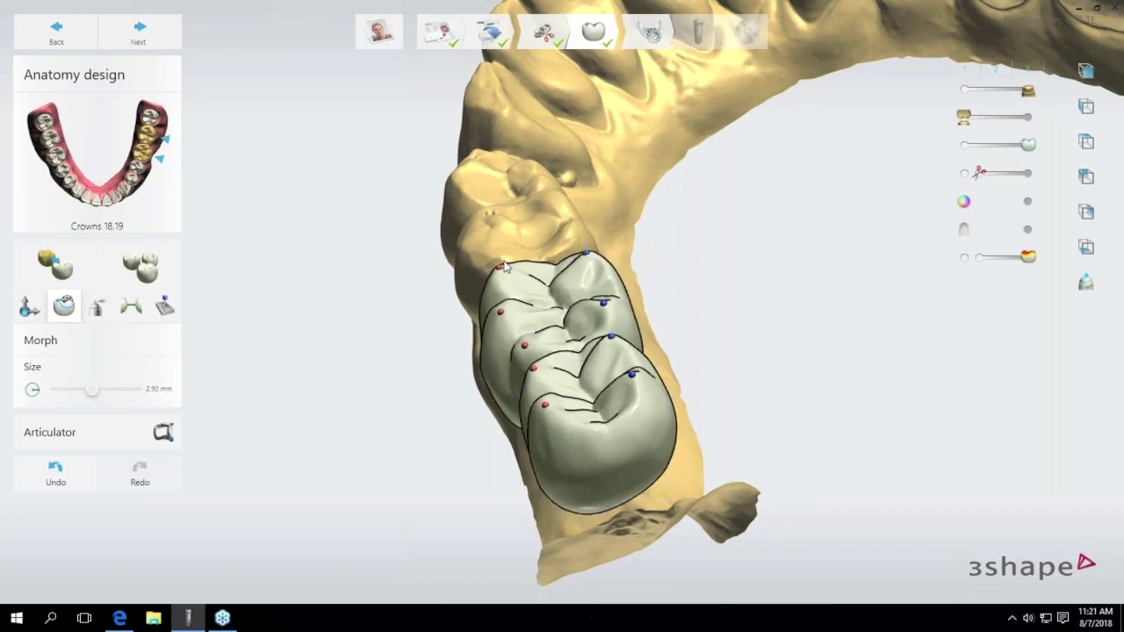
Inspect the finished crowns from the cheek side within the whole arch and continue to the CT scan cropping stage.
mouse_move(497, 451)
right_down()
mouse_move(541, 418)
mouse_move(673, 381)
right_up()
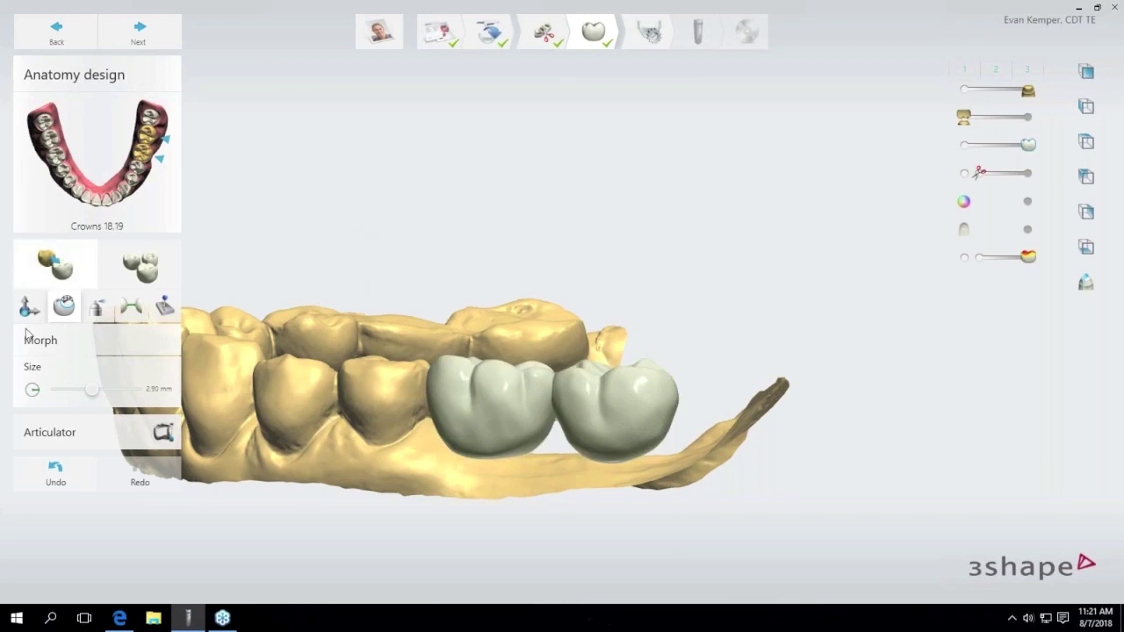
scroll(456, 237, down, 5)
middle_drag(451, 239, 529, 312)
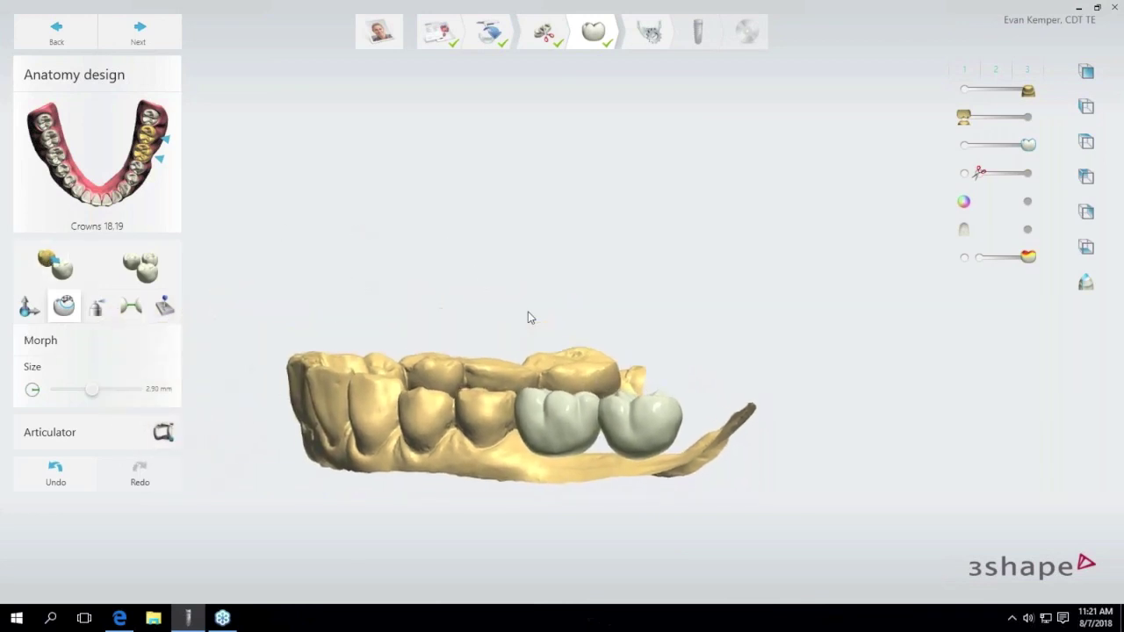
right_drag(528, 313, 526, 356)
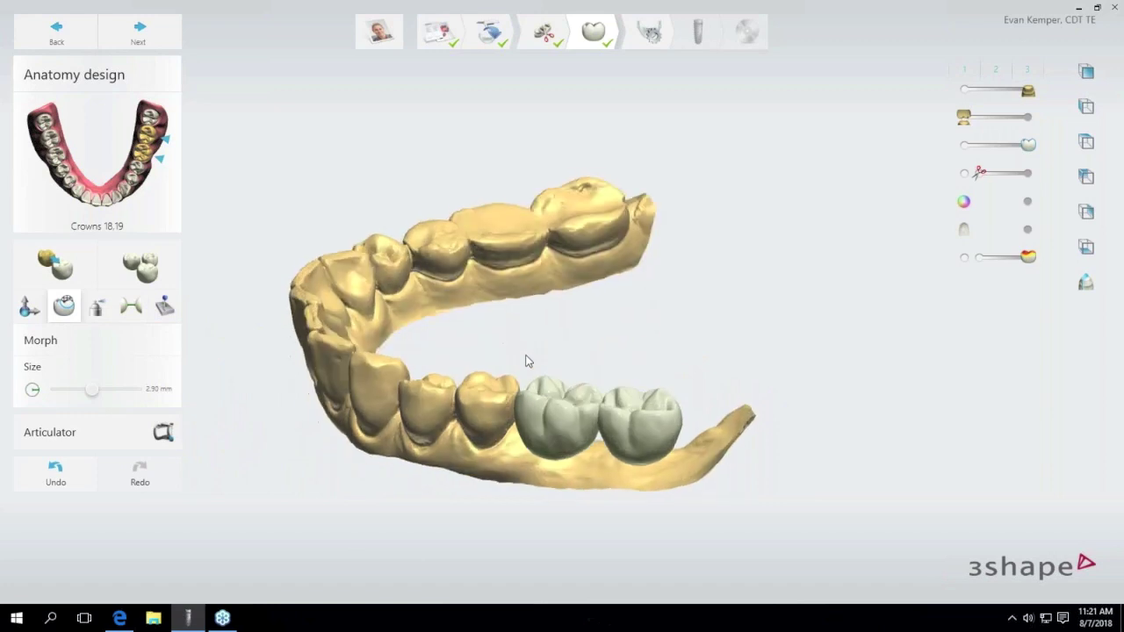
click(151, 34)
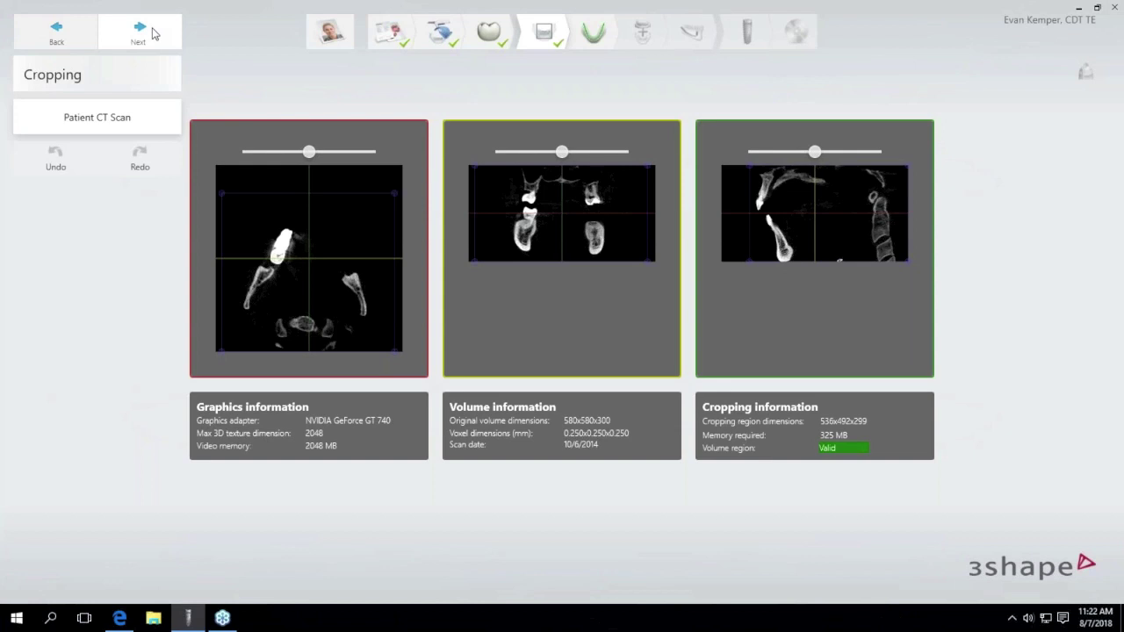
click(154, 39)
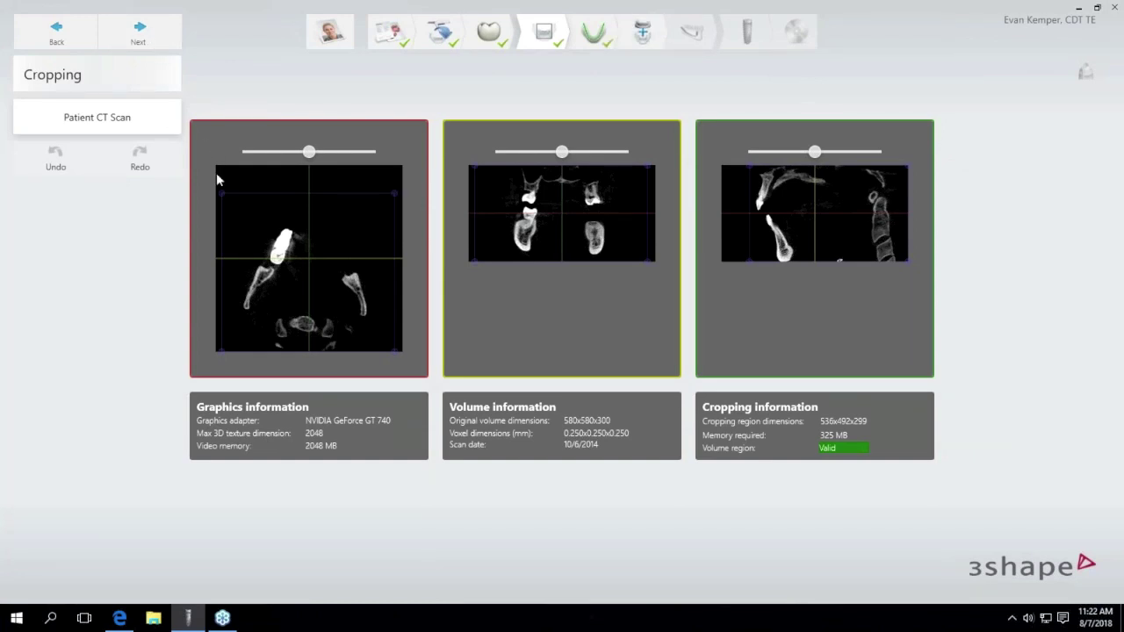
Enlarge the axial crop region to the edges of the CT scan, and pull its front corners inward.
drag(219, 192, 216, 167)
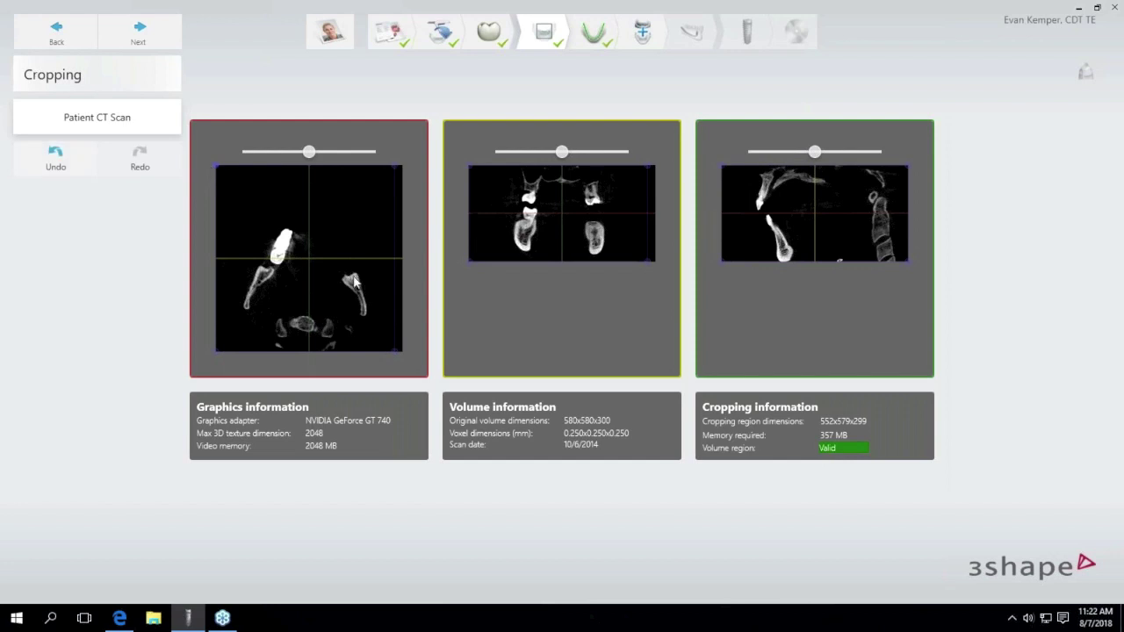
drag(392, 354, 409, 359)
mouse_move(217, 353)
mouse_down()
mouse_move(251, 352)
mouse_move(226, 354)
mouse_move(243, 341)
mouse_move(207, 365)
mouse_up()
drag(218, 173, 221, 214)
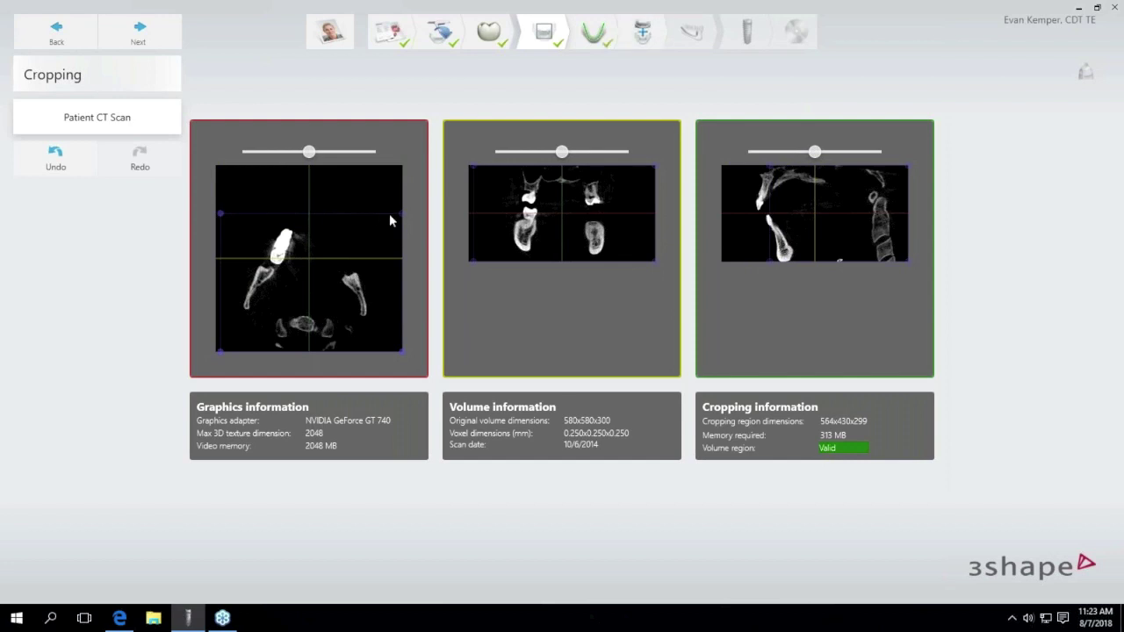
drag(401, 218, 382, 226)
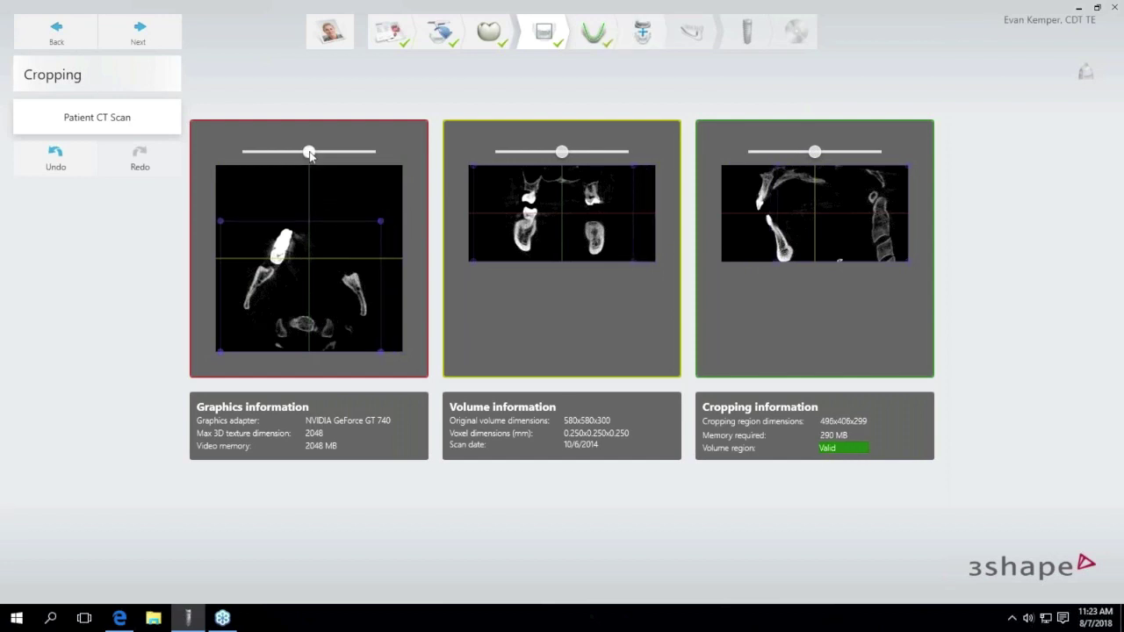
Fit the axial crop region closely around the lower arch, with its back edge just behind the jaw and the spine excluded.
mouse_move(308, 152)
mouse_down()
mouse_move(338, 152)
mouse_move(267, 177)
mouse_move(295, 162)
mouse_up()
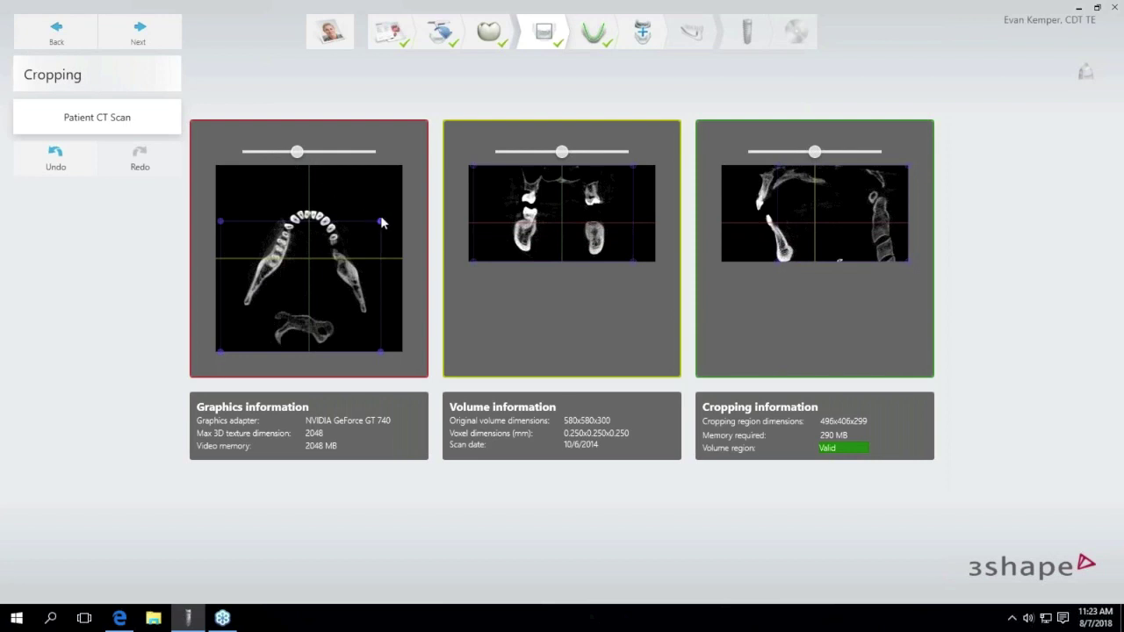
drag(380, 222, 388, 210)
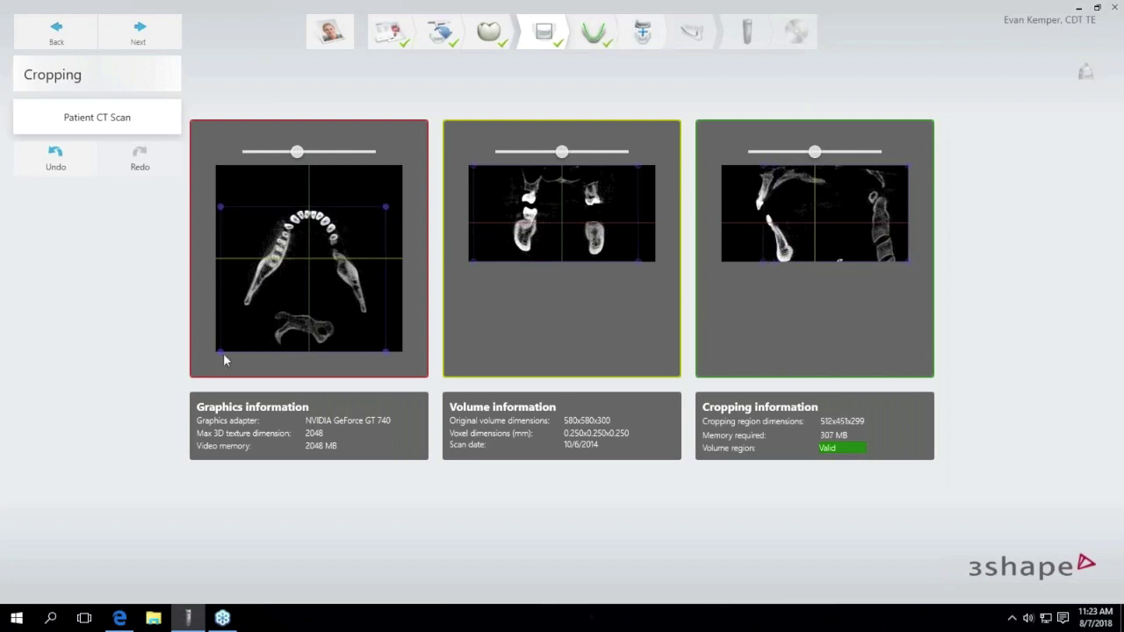
drag(220, 355, 239, 357)
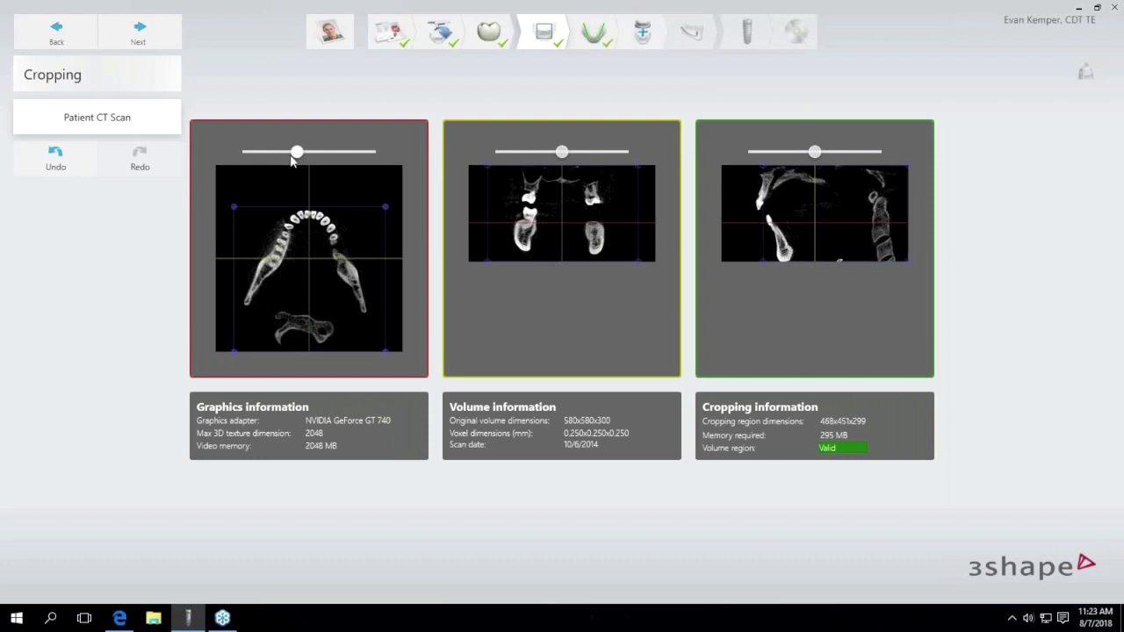
mouse_move(296, 154)
mouse_down()
mouse_move(282, 158)
mouse_move(293, 165)
mouse_up()
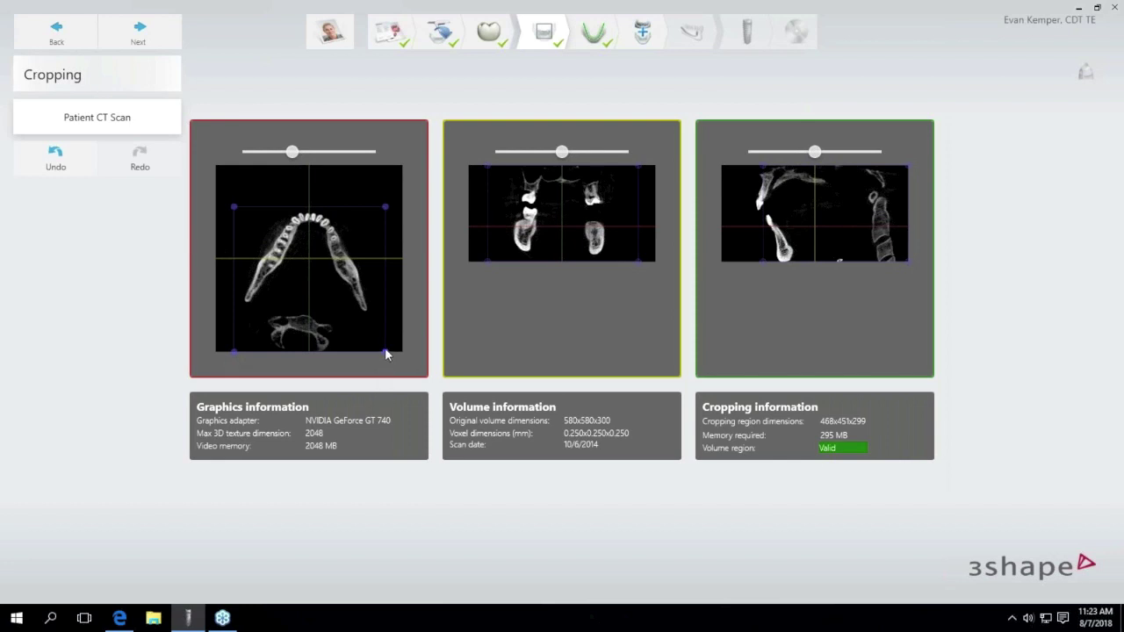
drag(384, 351, 382, 315)
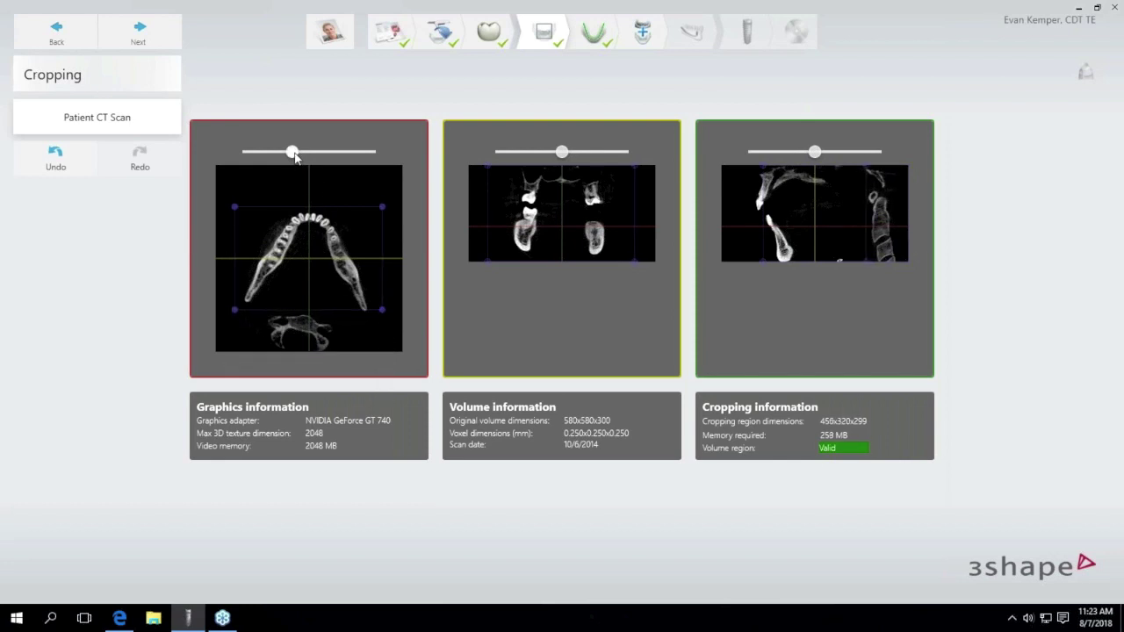
Crop the upper jaw out of the CT volume in the coronal slice and continue to the panoramic curve stage.
mouse_move(297, 155)
mouse_down()
mouse_move(348, 151)
mouse_move(244, 176)
mouse_move(302, 155)
mouse_move(341, 158)
mouse_move(300, 179)
mouse_move(308, 174)
mouse_up()
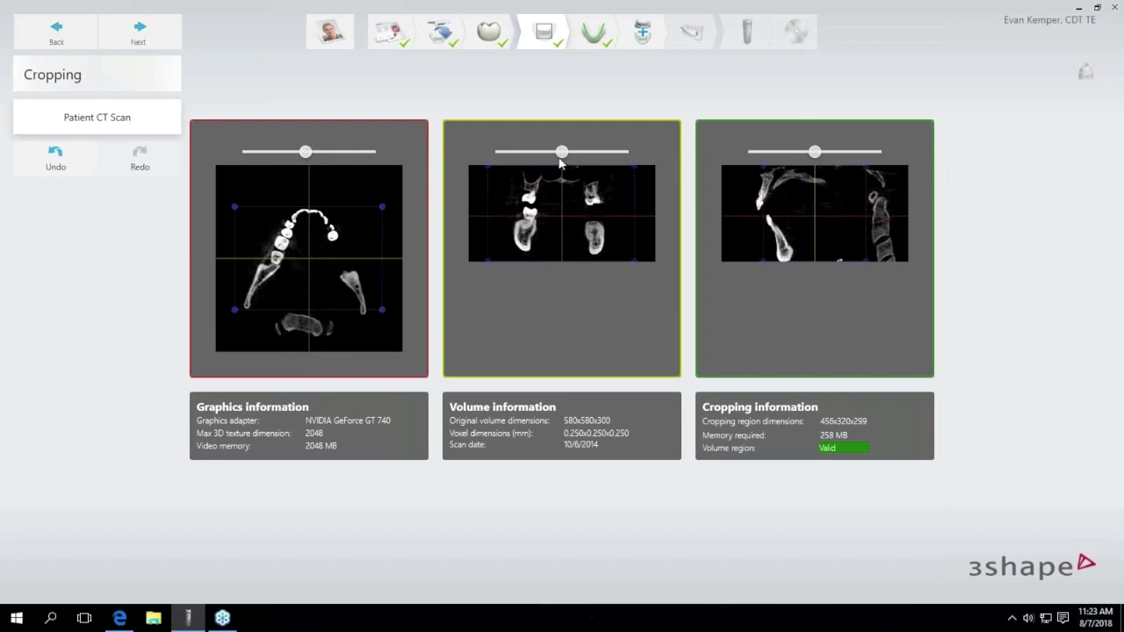
drag(552, 166, 493, 200)
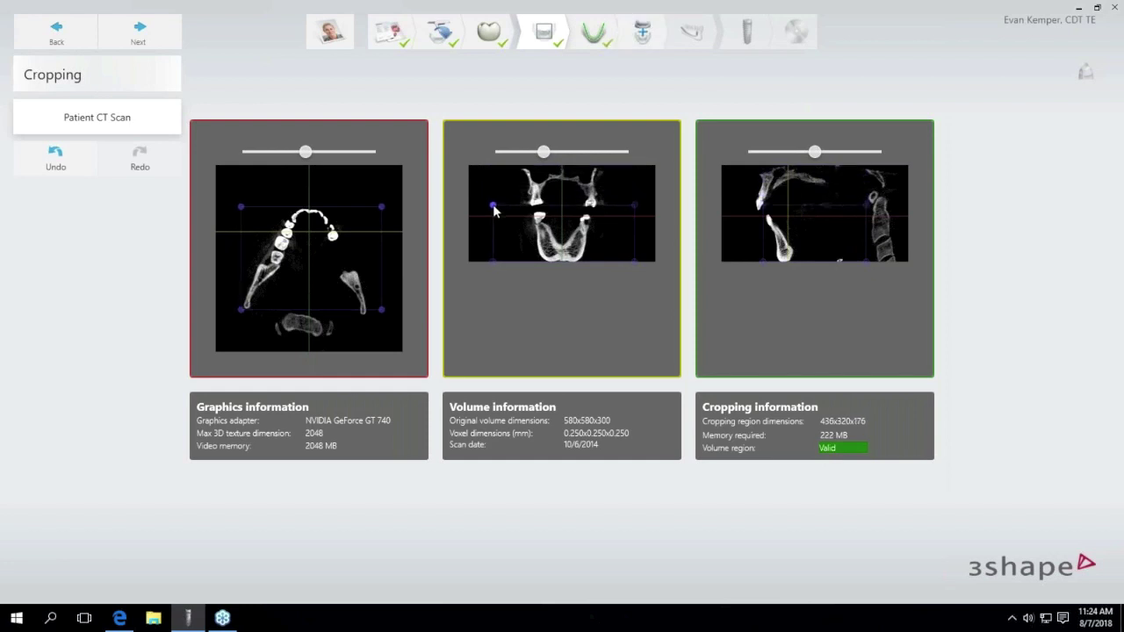
drag(543, 152, 593, 152)
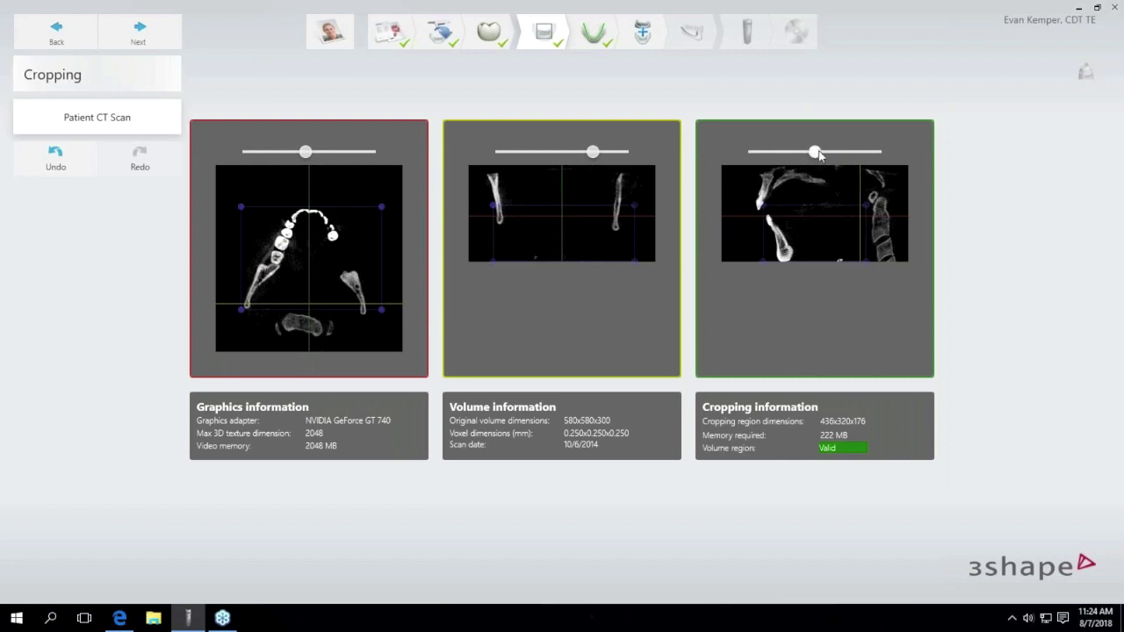
drag(816, 152, 864, 169)
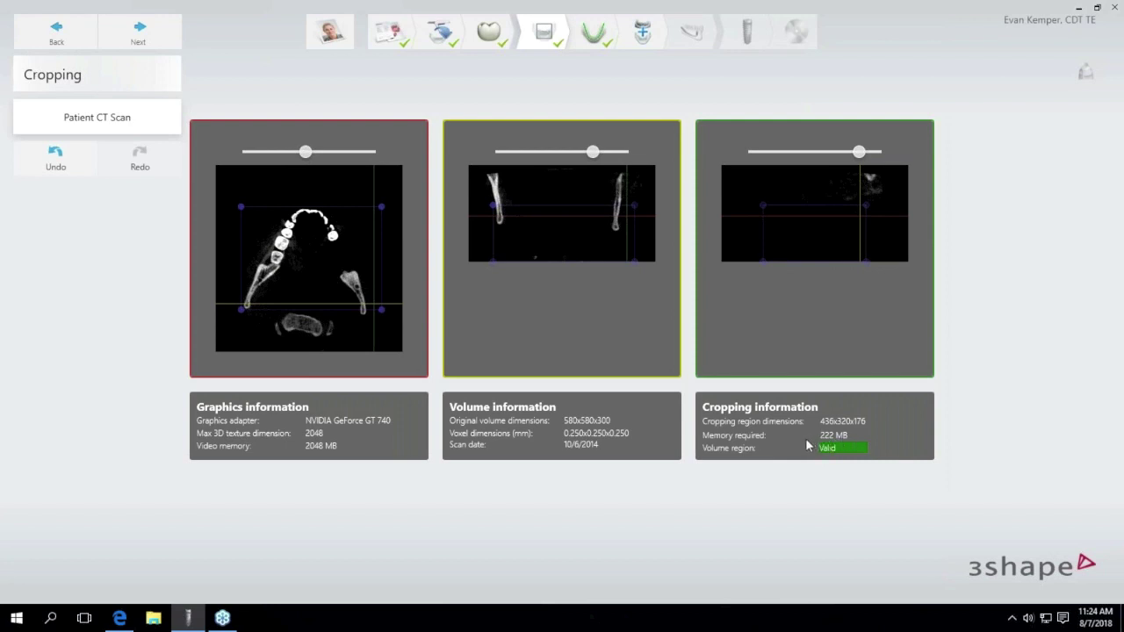
click(144, 40)
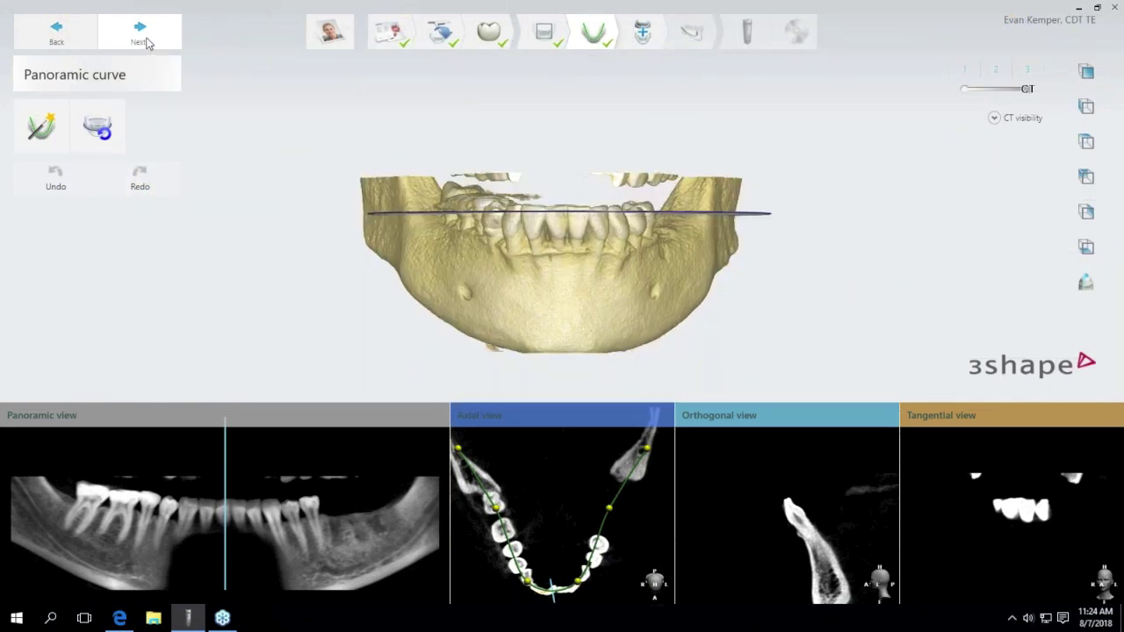
Tilt the panoramic plane down at the front and lower it so that it cuts through the lower jaw's tooth roots.
right_drag(353, 223, 600, 230)
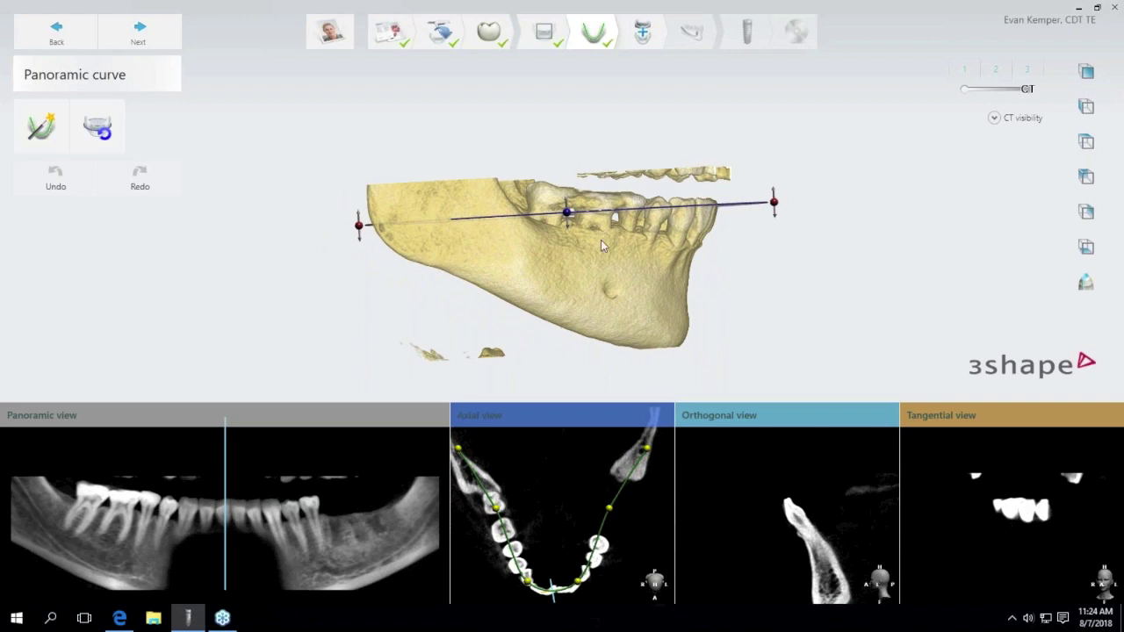
middle_drag(599, 237, 580, 209)
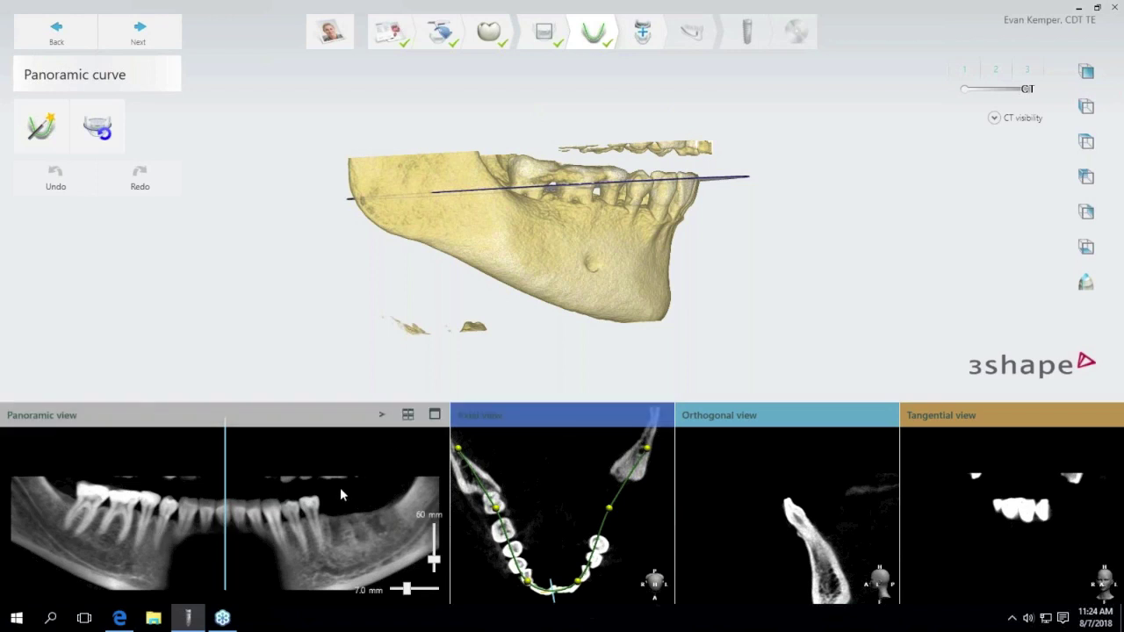
right_drag(519, 239, 555, 235)
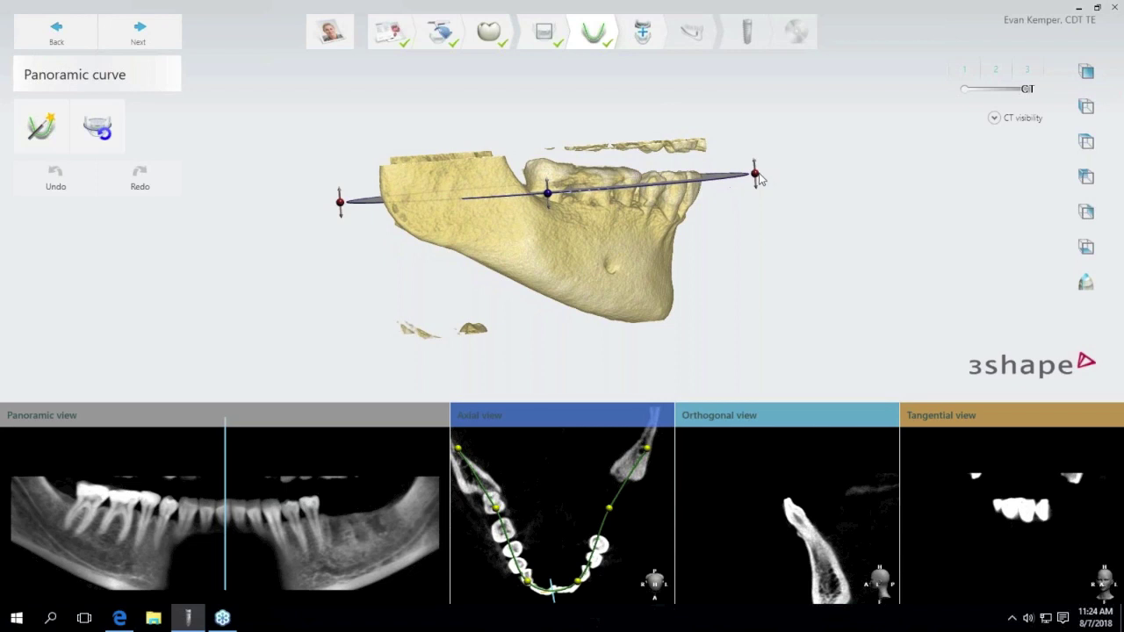
drag(758, 179, 761, 230)
drag(546, 193, 542, 221)
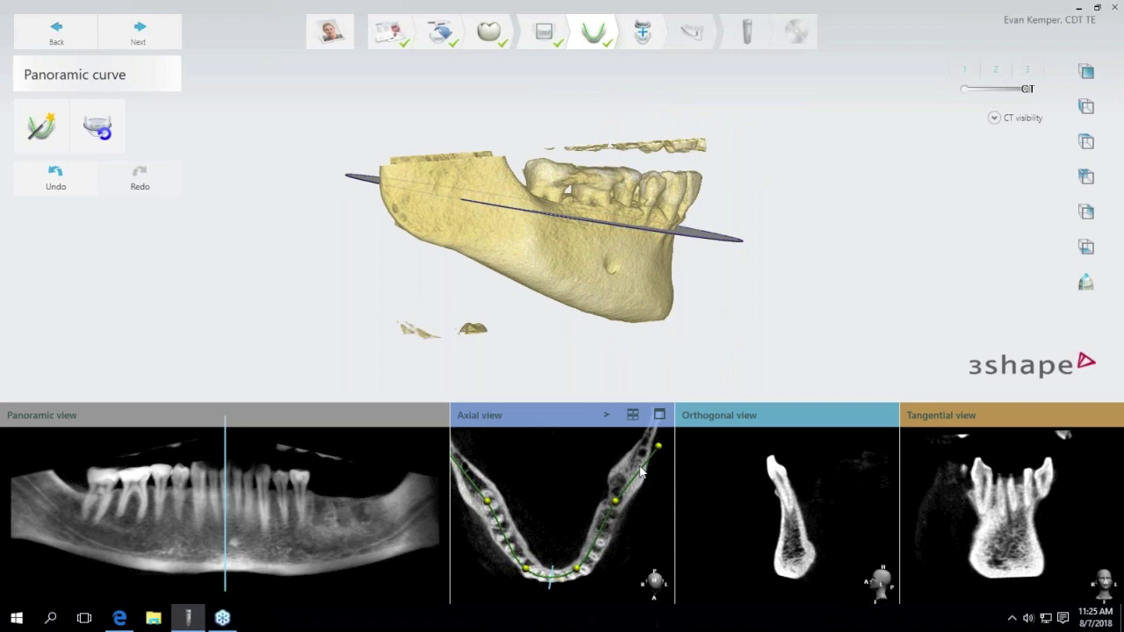
Move the panoramic curve's control points in the axial view to follow the centre of the jawbone, and continue to scan alignment.
drag(659, 446, 652, 447)
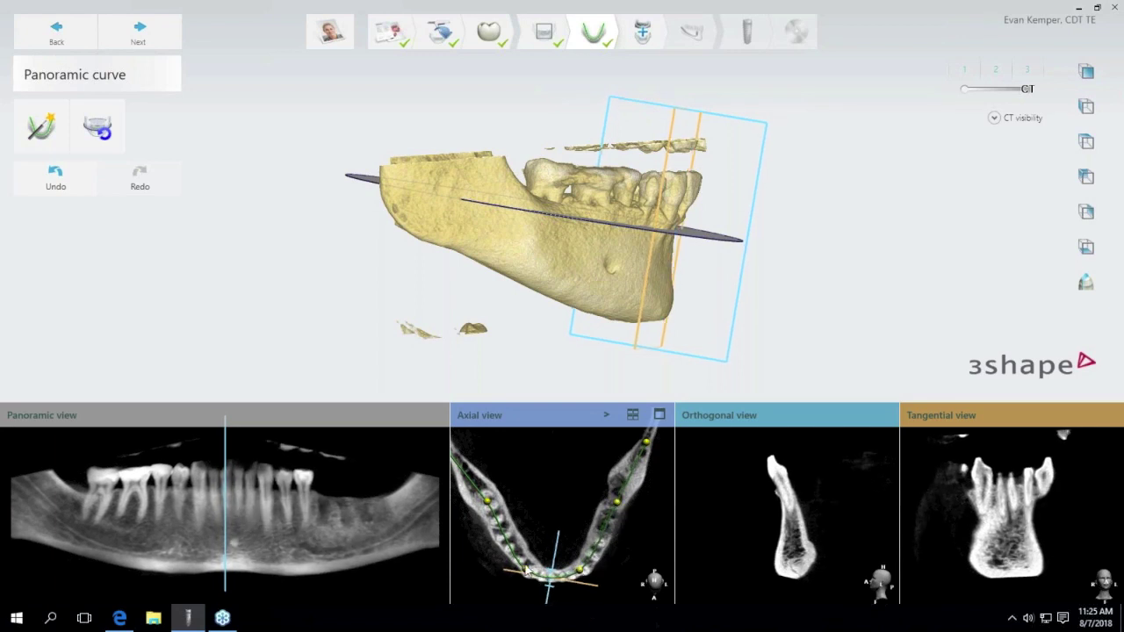
drag(526, 570, 527, 567)
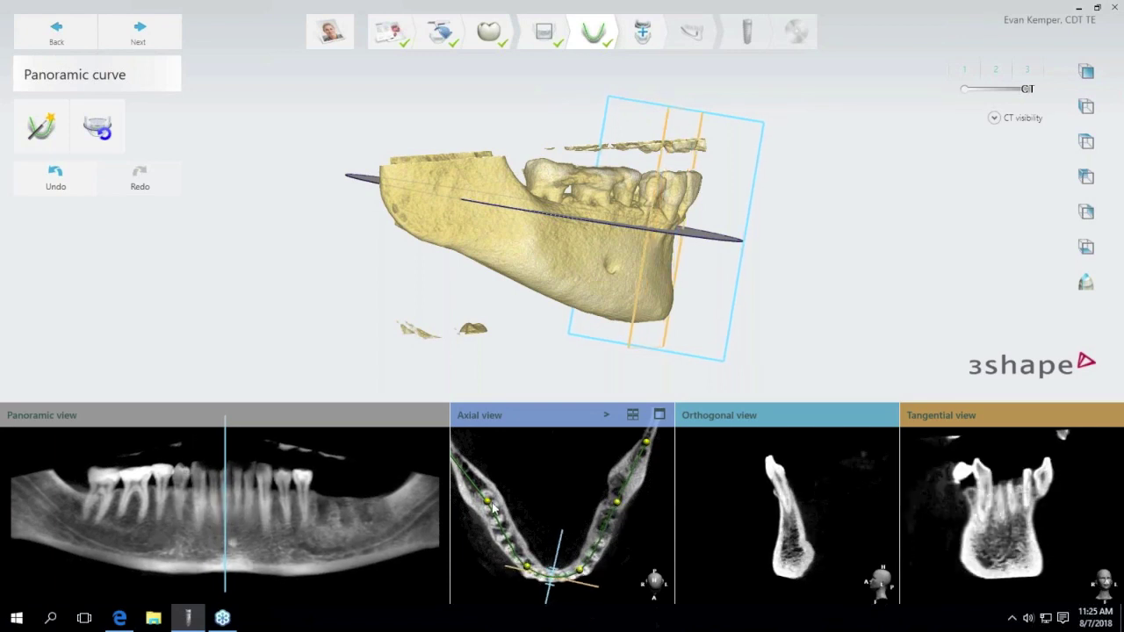
drag(486, 501, 485, 503)
middle_drag(508, 471, 543, 478)
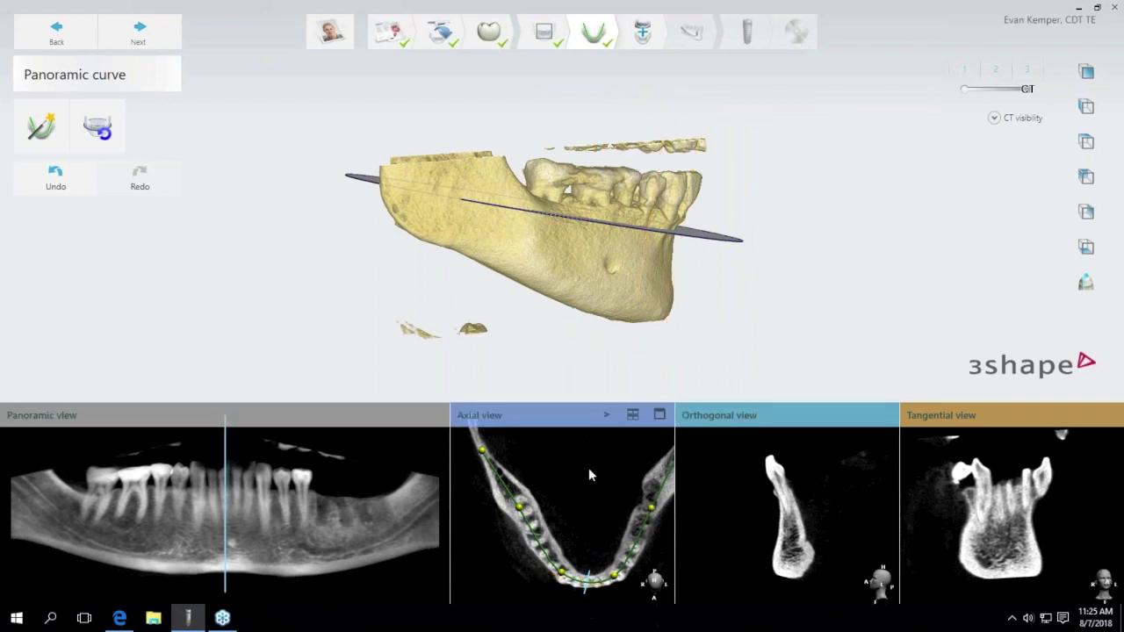
click(479, 424)
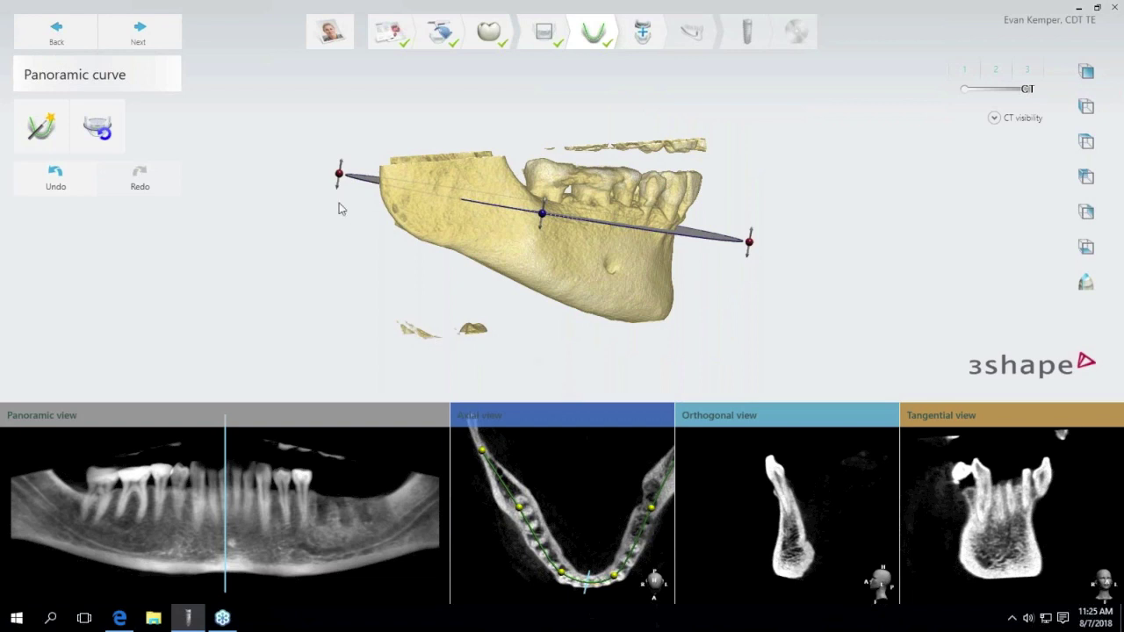
click(135, 29)
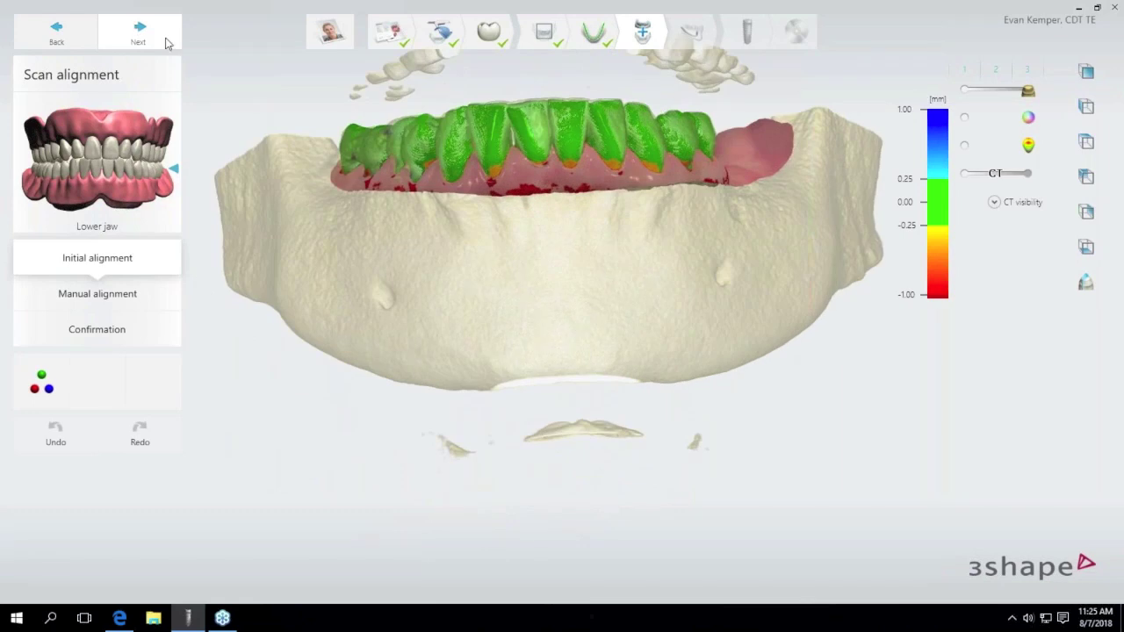
Examine the colour deviation map of the lower jaw scan against the CT bone from the front.
scroll(517, 207, down, 1)
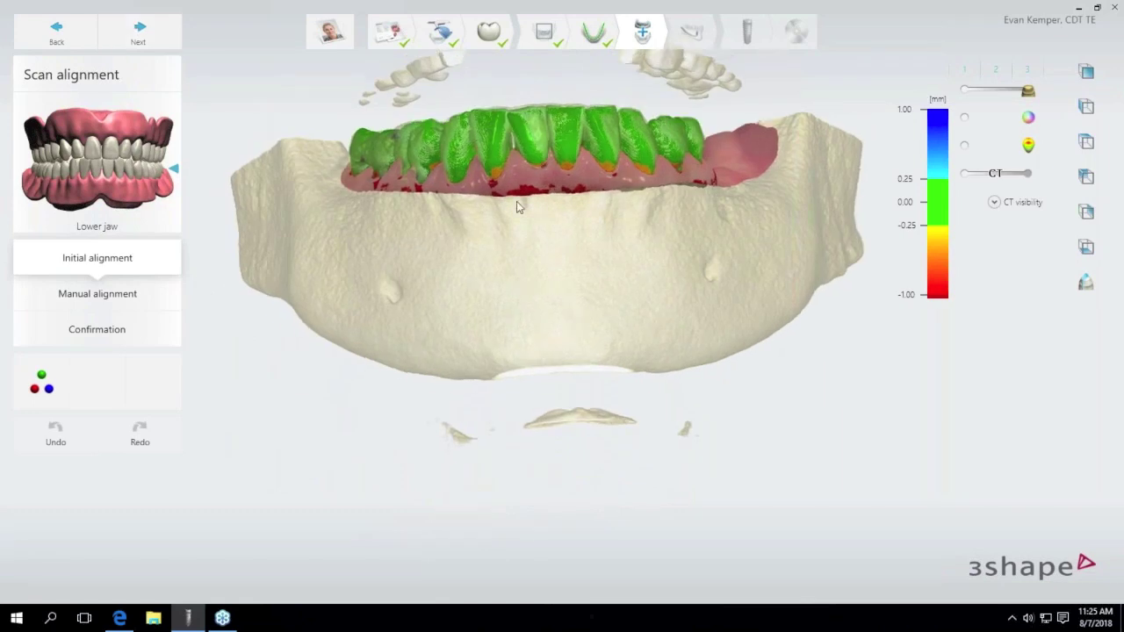
right_drag(518, 206, 550, 444)
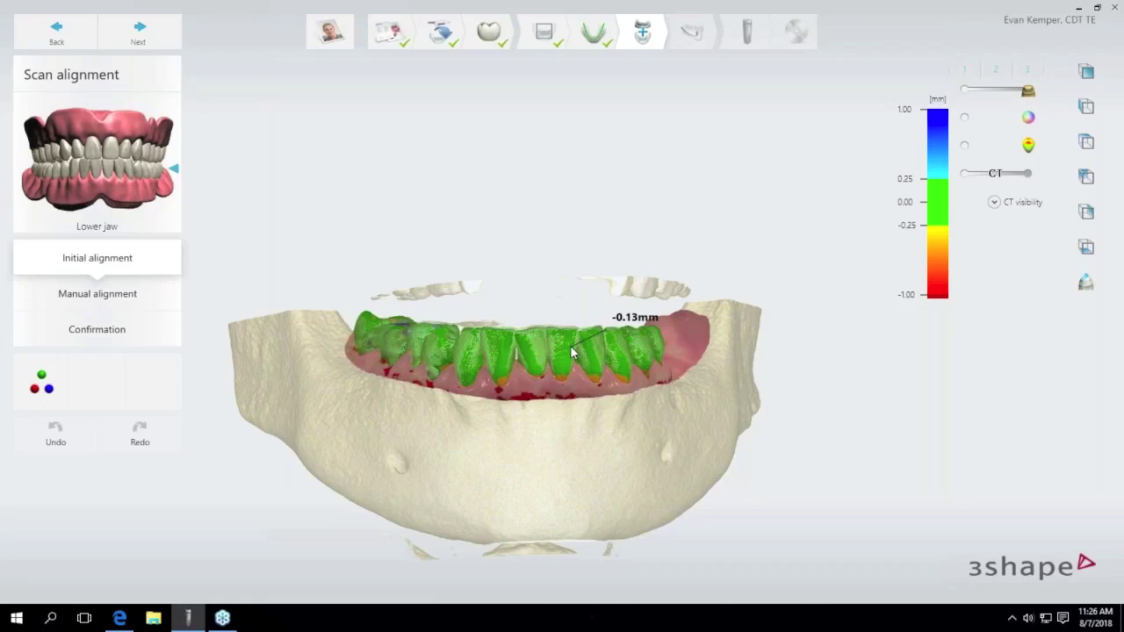
right_drag(571, 356, 543, 351)
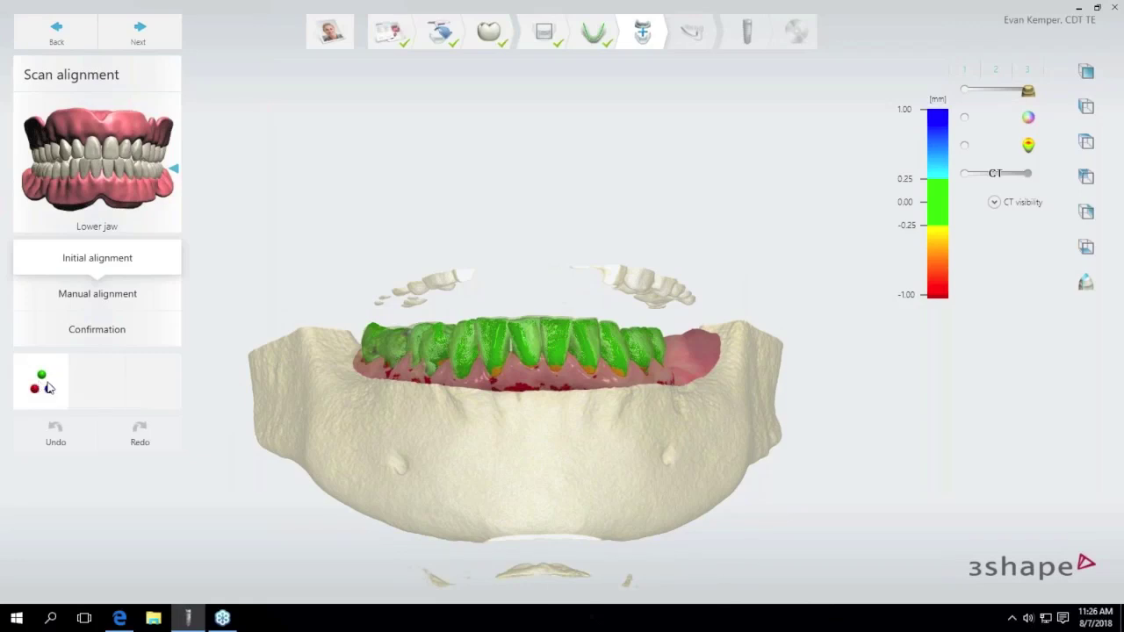
Align the CT scan to the lower jaw surface scan with three matching points on the front teeth and gum of each.
click(48, 388)
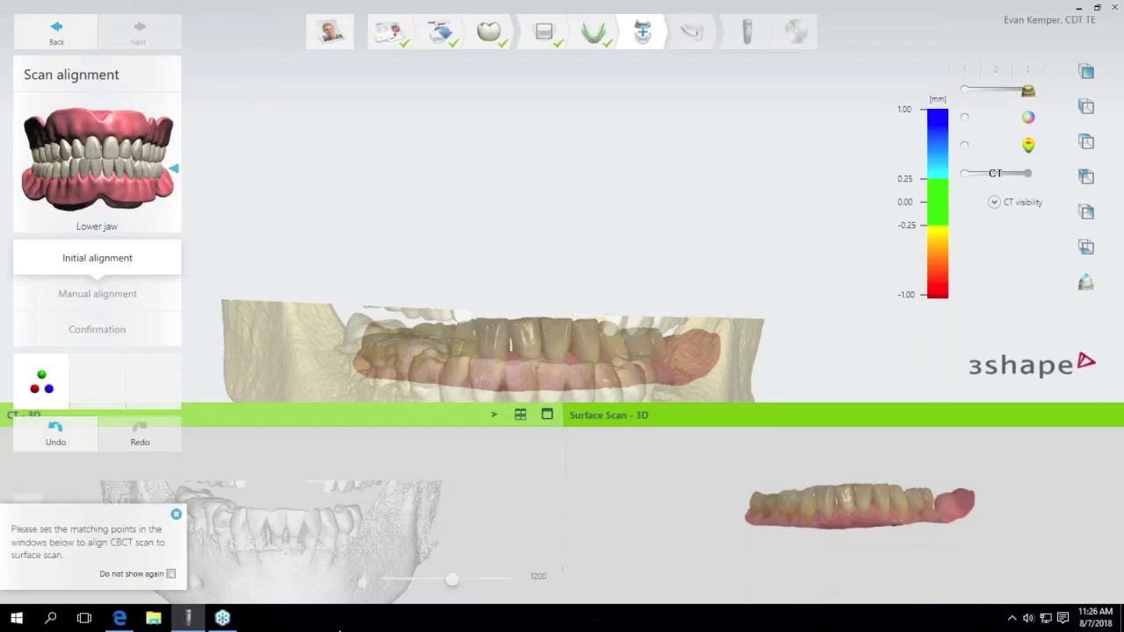
middle_drag(346, 553, 420, 513)
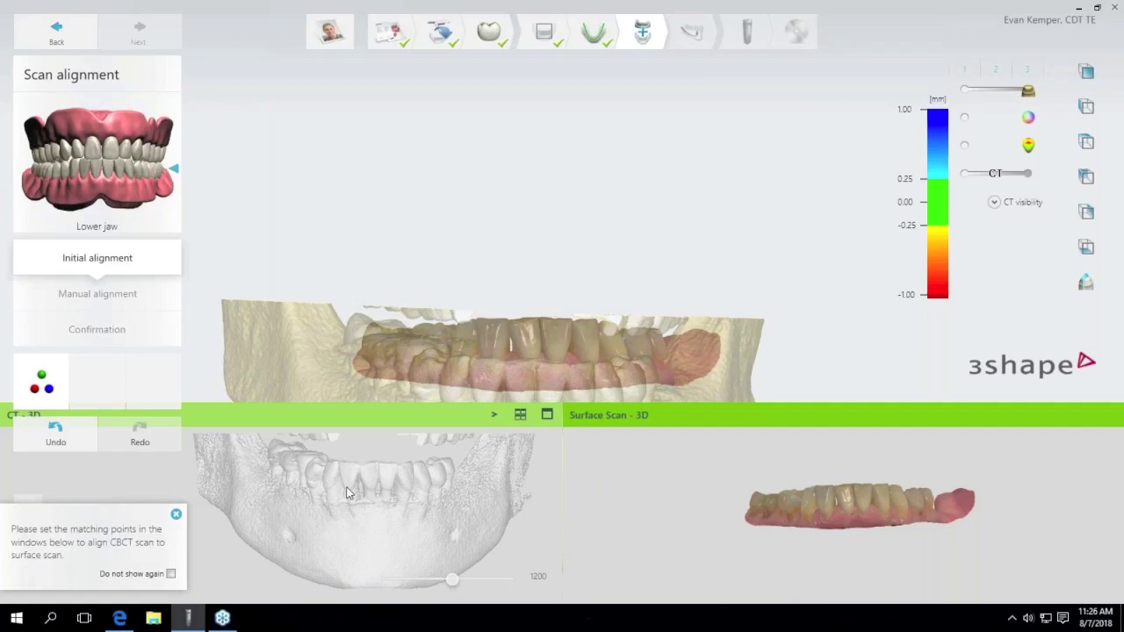
click(391, 493)
click(411, 468)
click(835, 487)
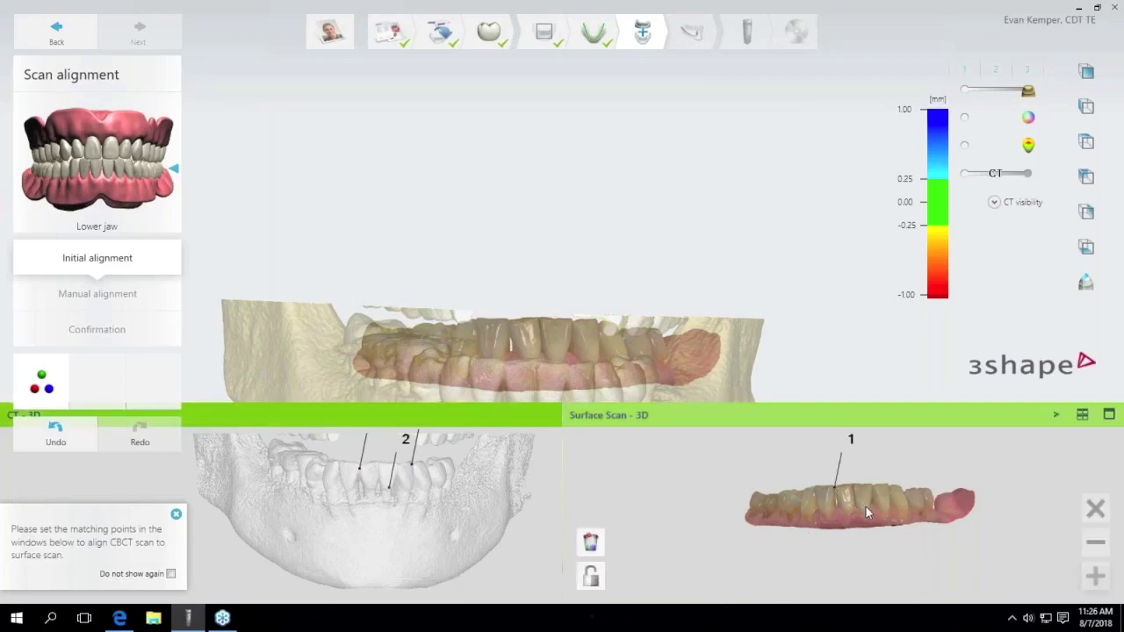
click(865, 511)
click(888, 486)
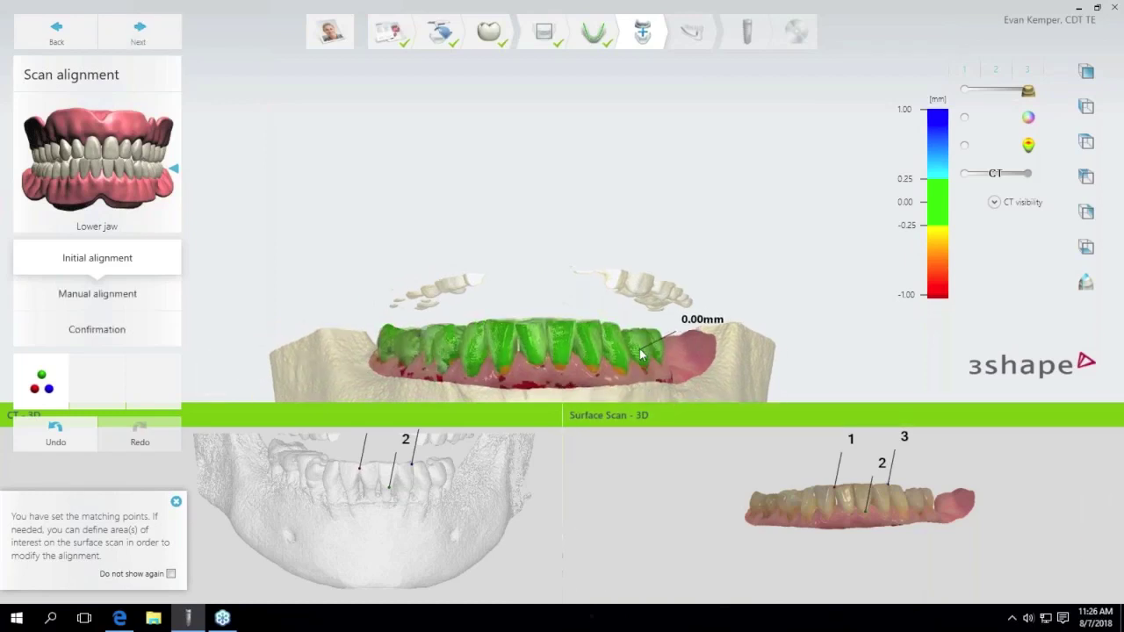
Check the deviation map on the lower teeth, and continue to manual alignment with its hint message turned off.
scroll(640, 353, down, 2)
middle_drag(576, 354, 580, 272)
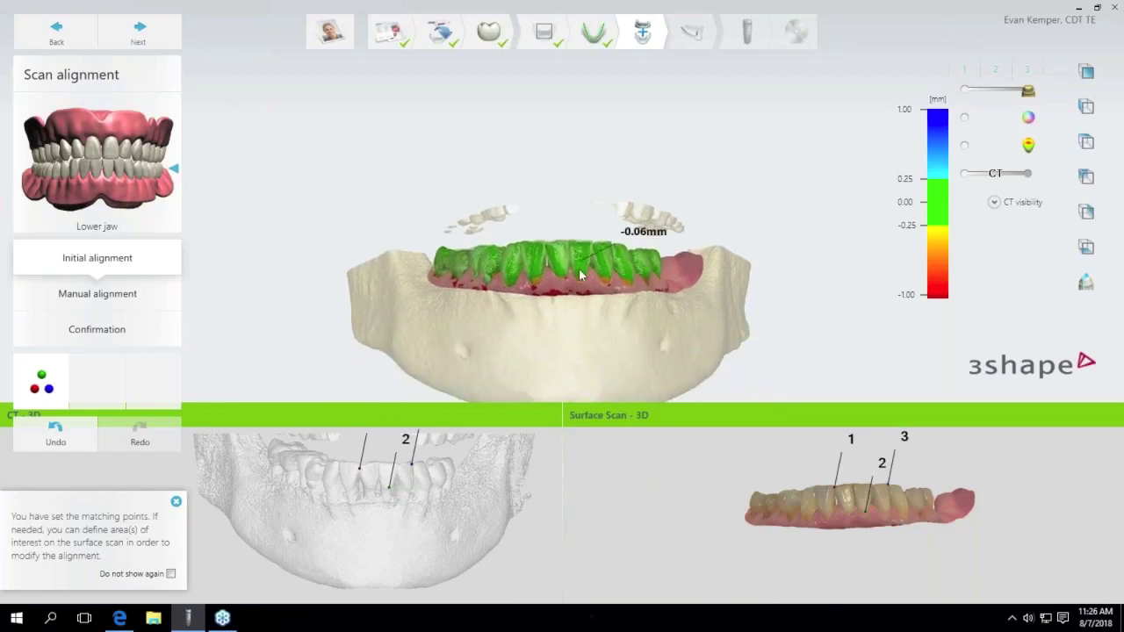
scroll(579, 275, up, 4)
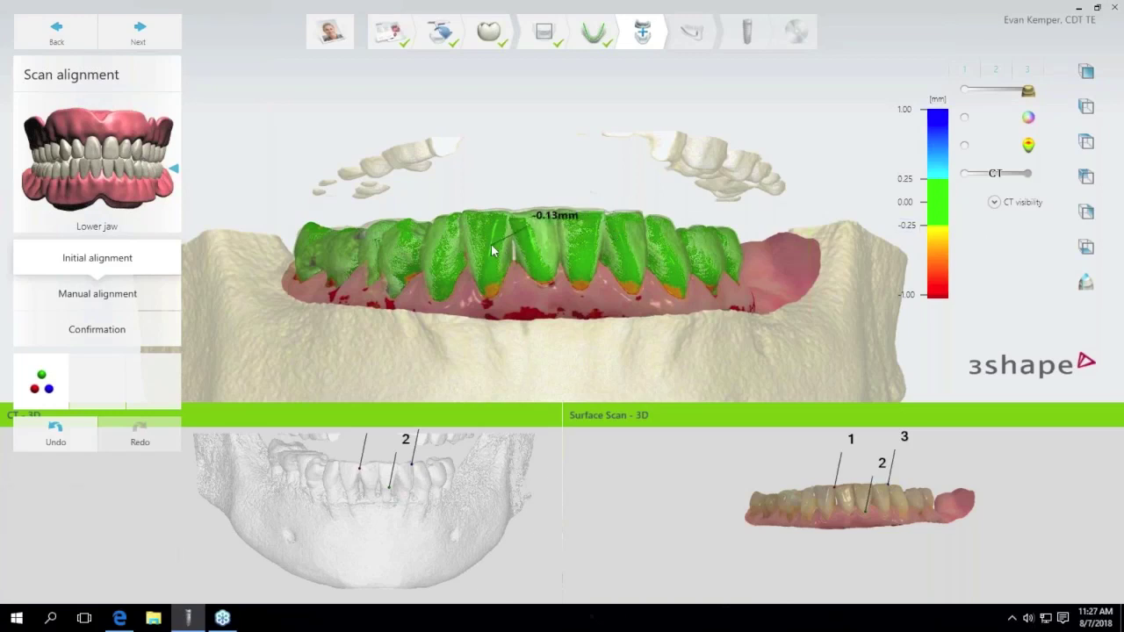
scroll(494, 248, down, 1)
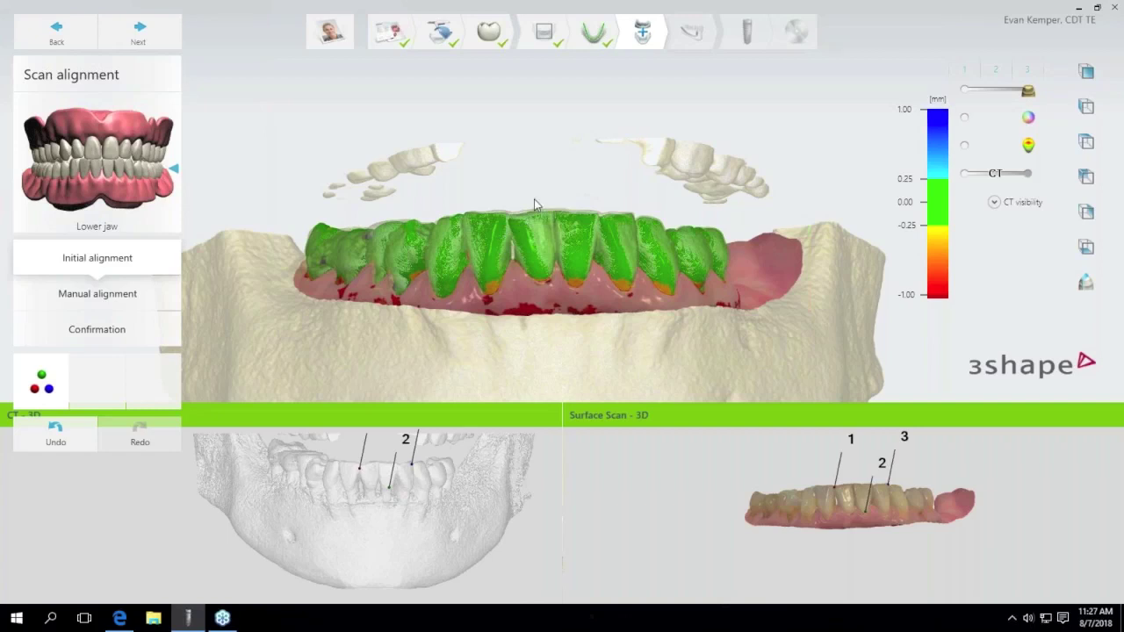
mouse_move(535, 205)
right_down()
mouse_move(539, 194)
mouse_move(539, 222)
right_up()
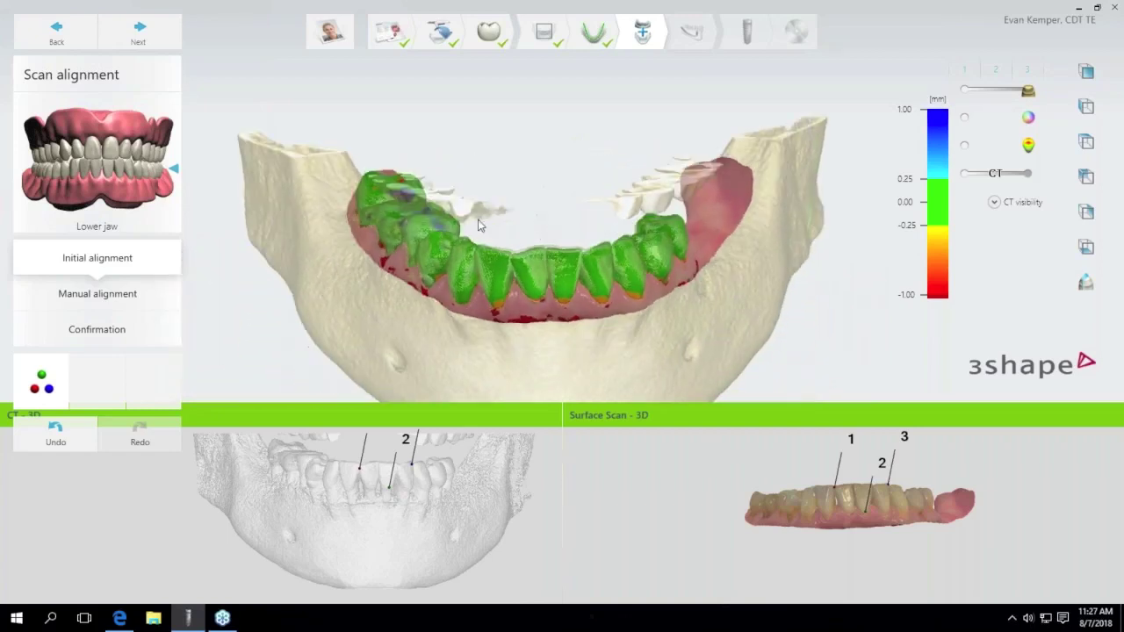
click(137, 299)
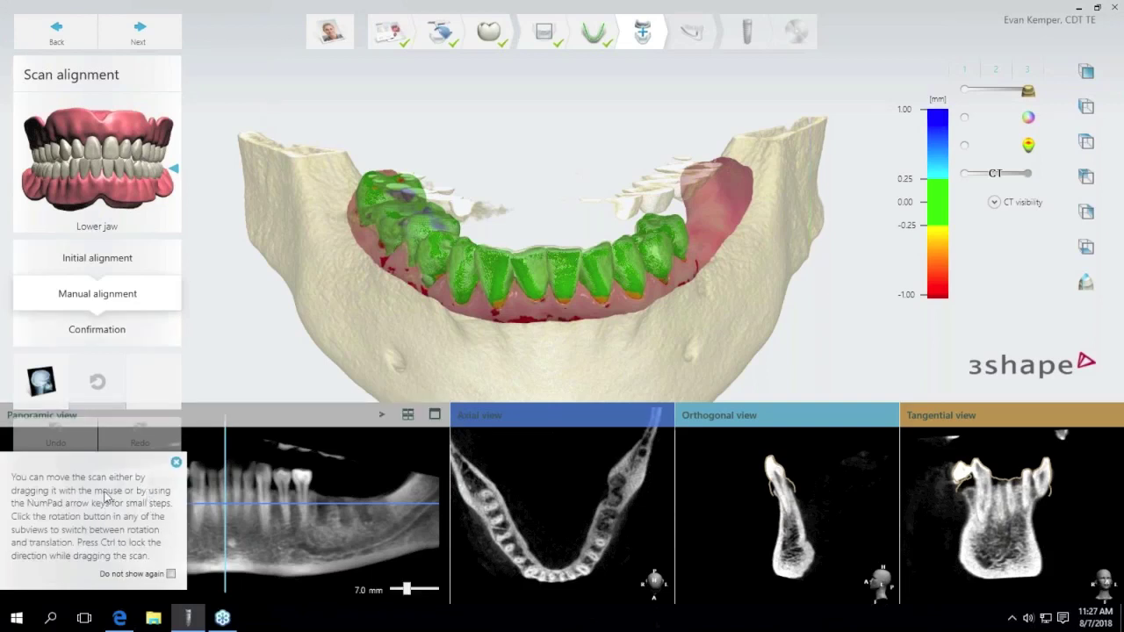
click(171, 574)
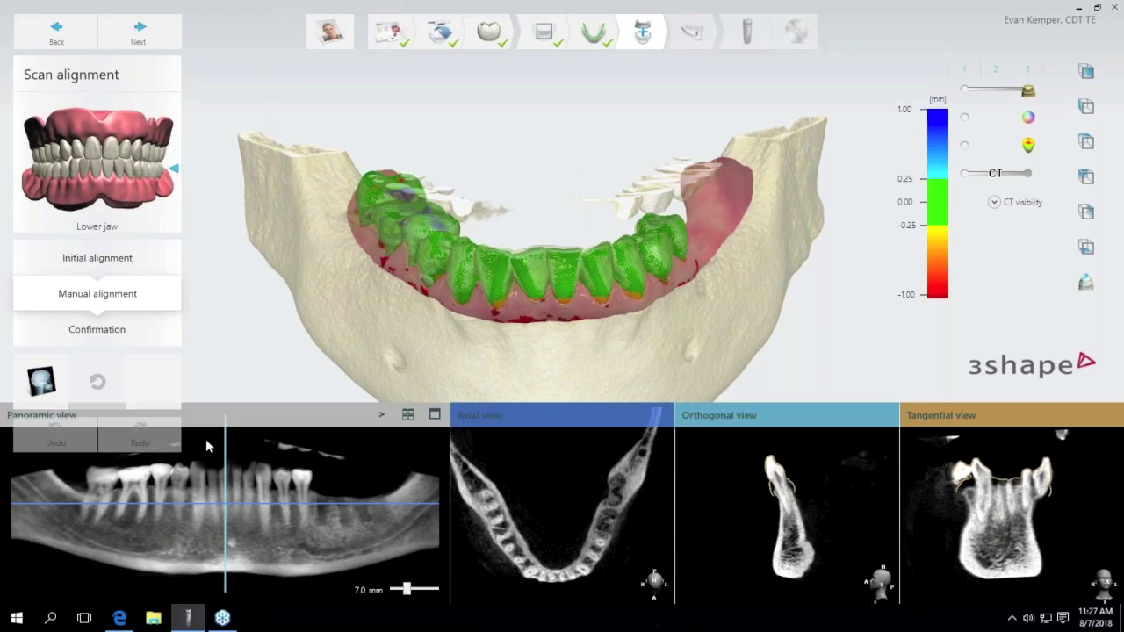
Try shifting the surface scan outline slightly in the orthogonal view, and reset the manual alignment.
scroll(325, 338, down, 3)
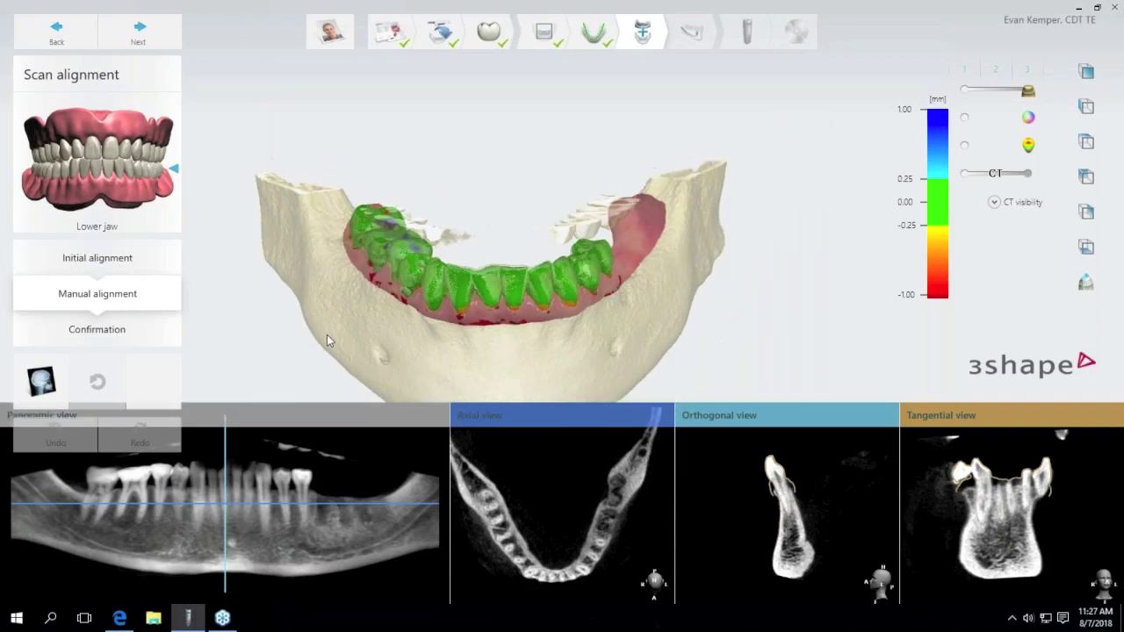
right_drag(326, 334, 331, 314)
middle_drag(342, 302, 402, 200)
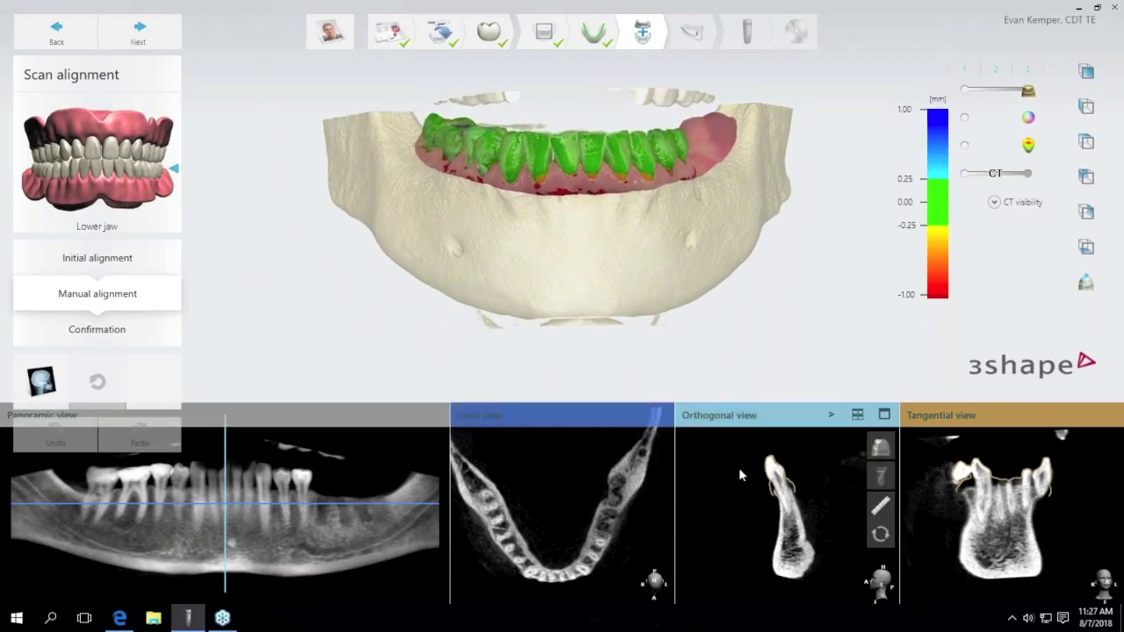
scroll(788, 487, up, 3)
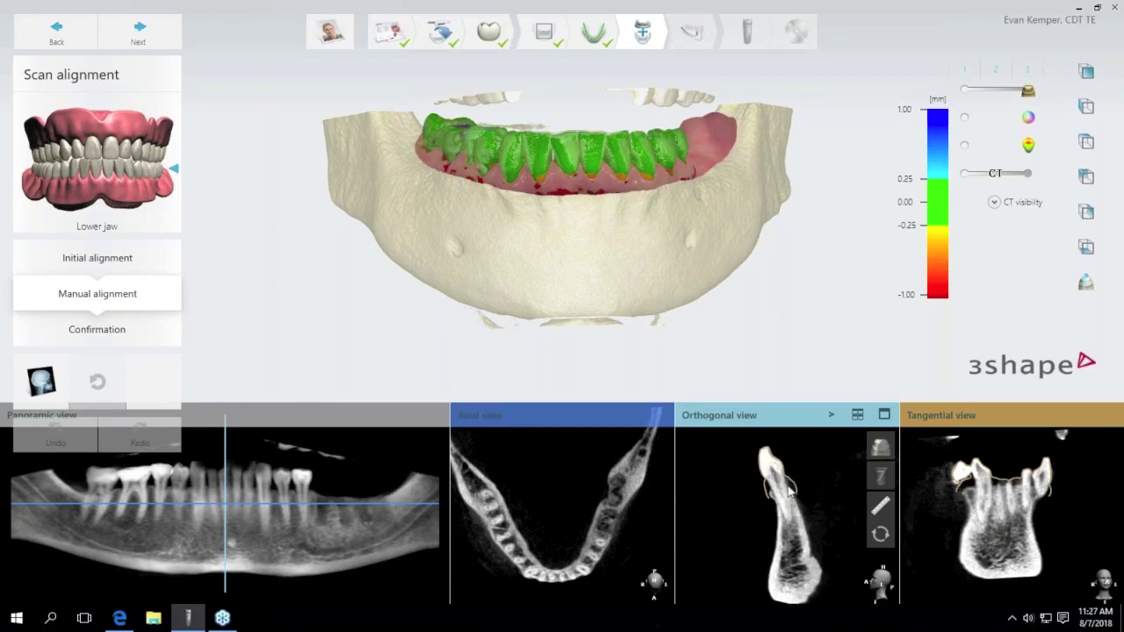
scroll(788, 488, up, 3)
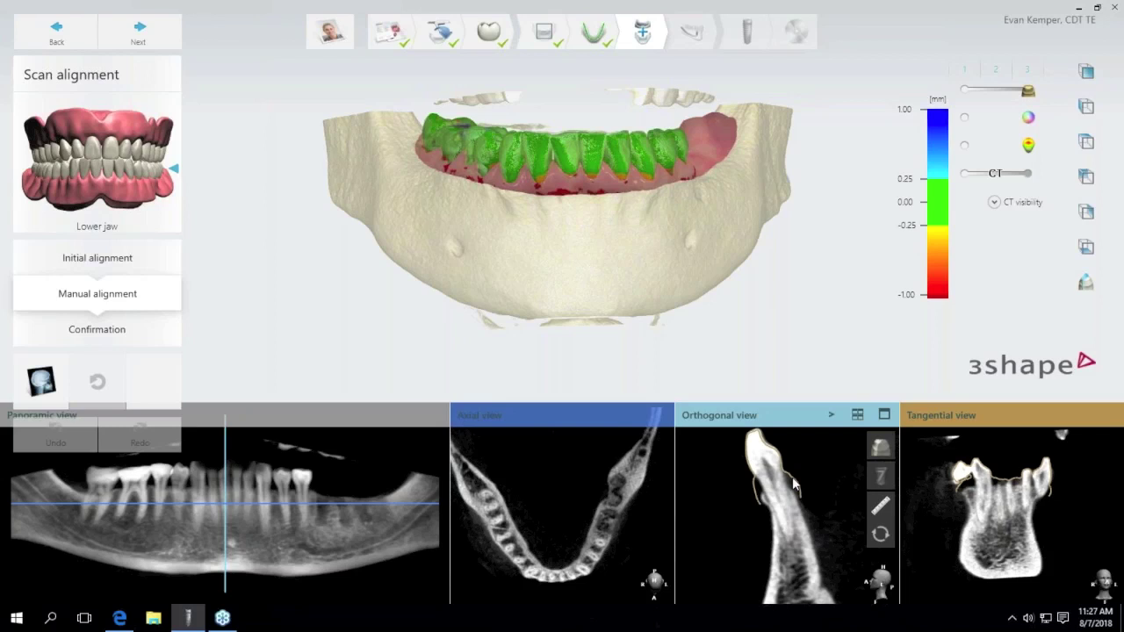
mouse_move(793, 478)
mouse_down()
mouse_move(789, 489)
mouse_move(796, 480)
mouse_up()
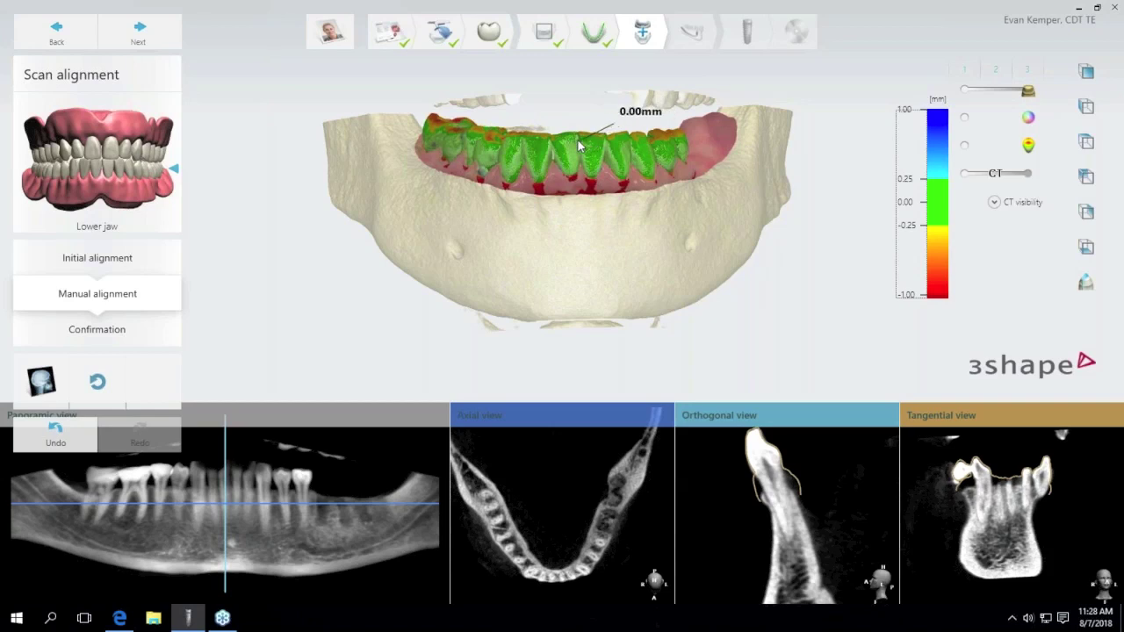
click(99, 383)
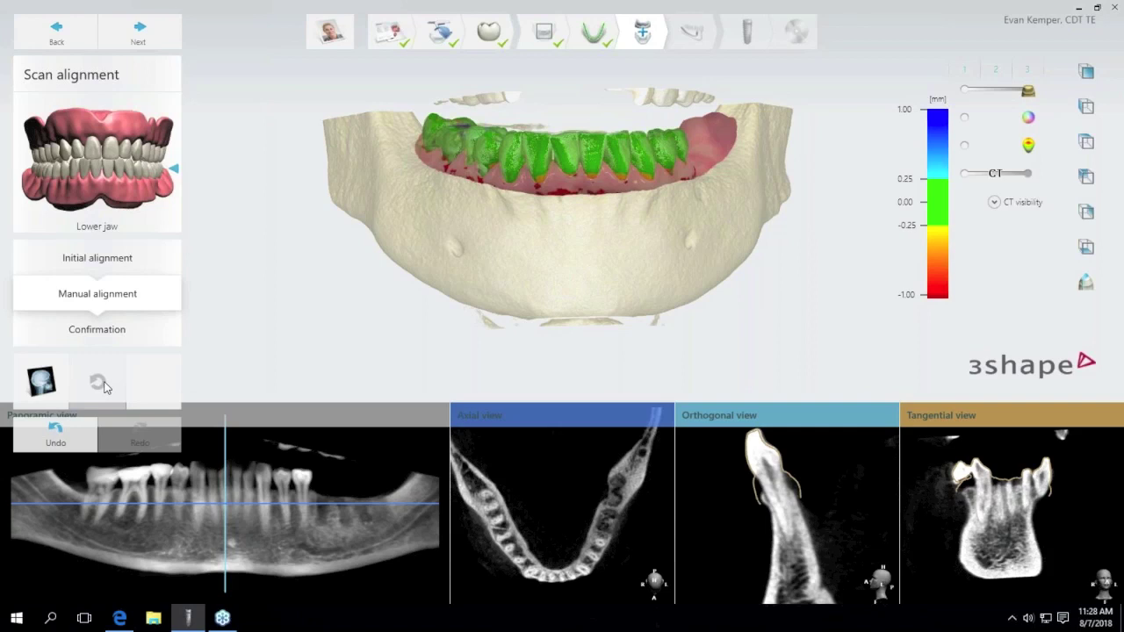
Confirm the lower jaw scan alignment and continue to nerve definition.
click(107, 337)
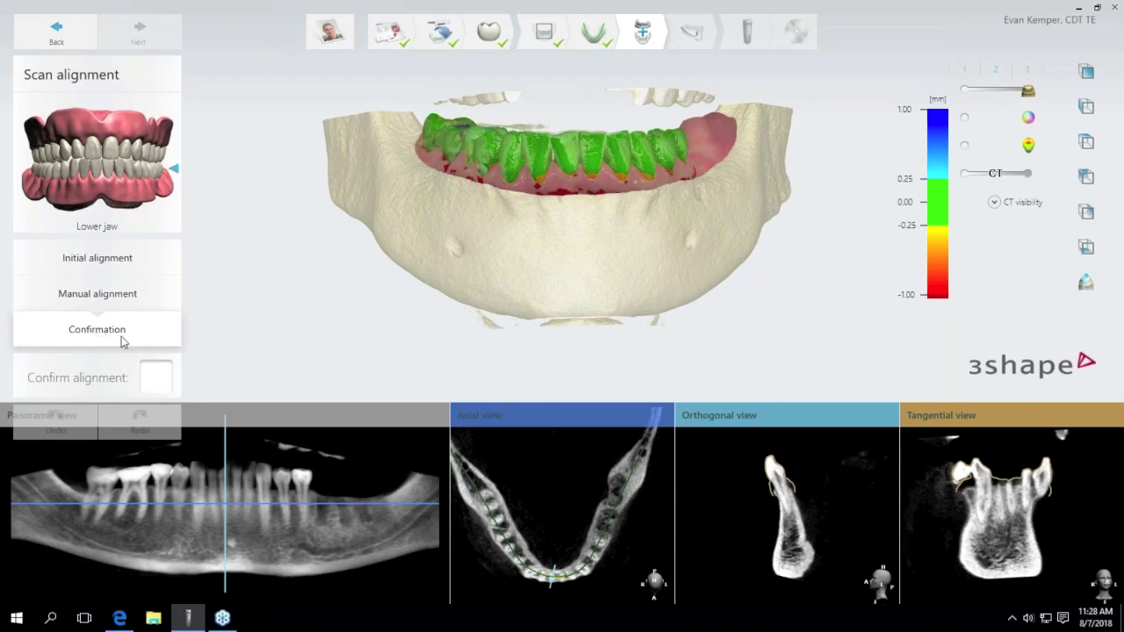
click(156, 378)
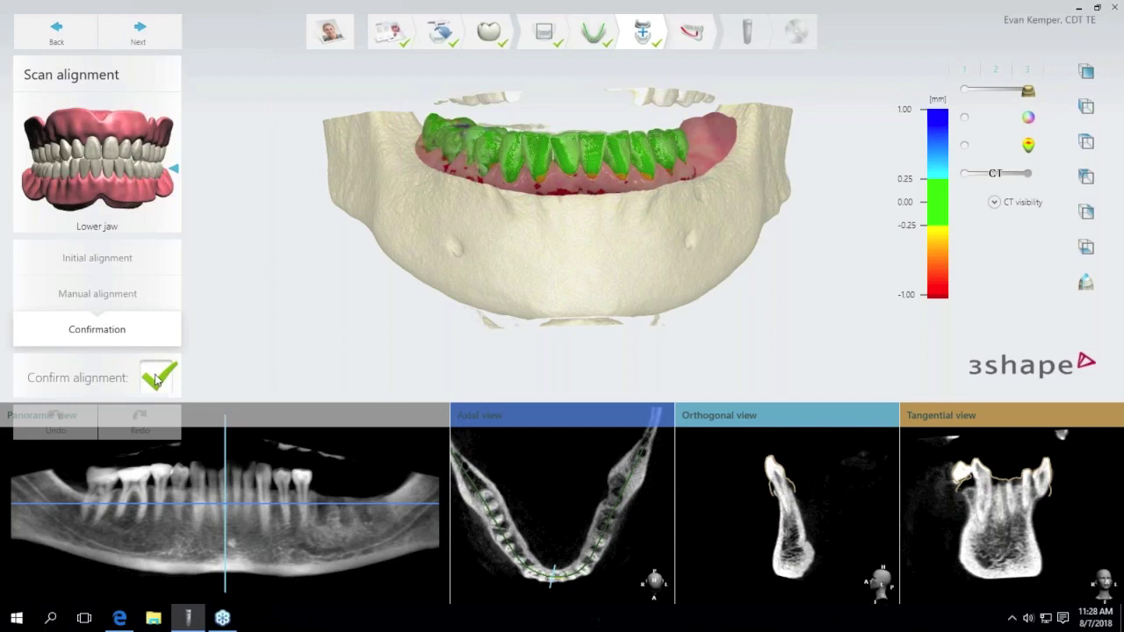
click(150, 30)
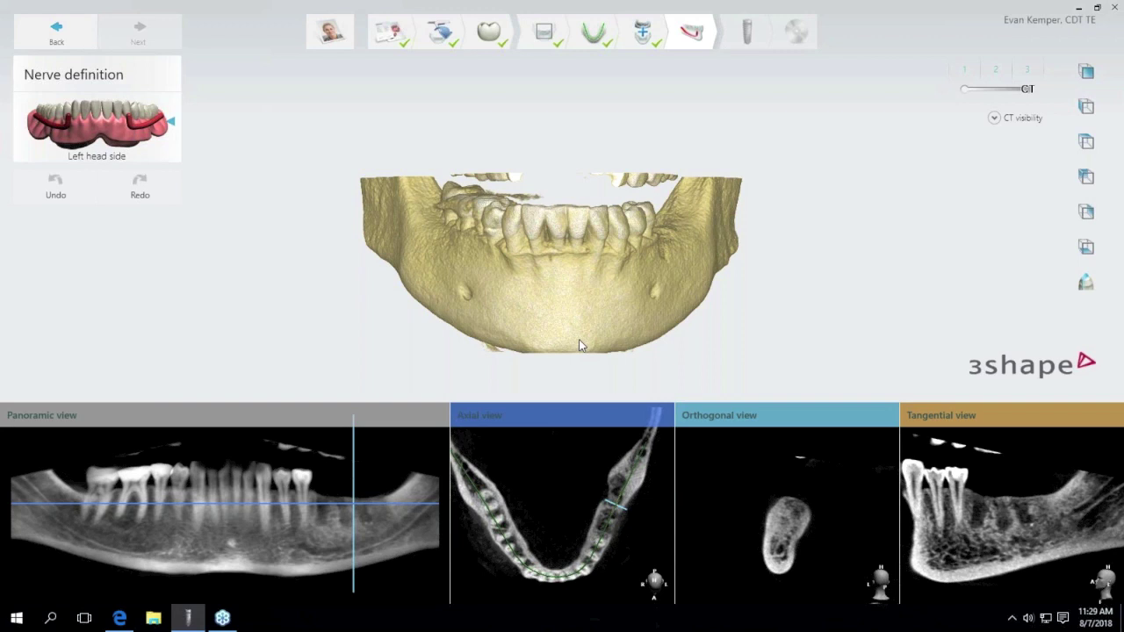
Position the slice planes at the mental foramen near the last left premolar and enlarge the orthogonal view.
right_drag(589, 329, 509, 329)
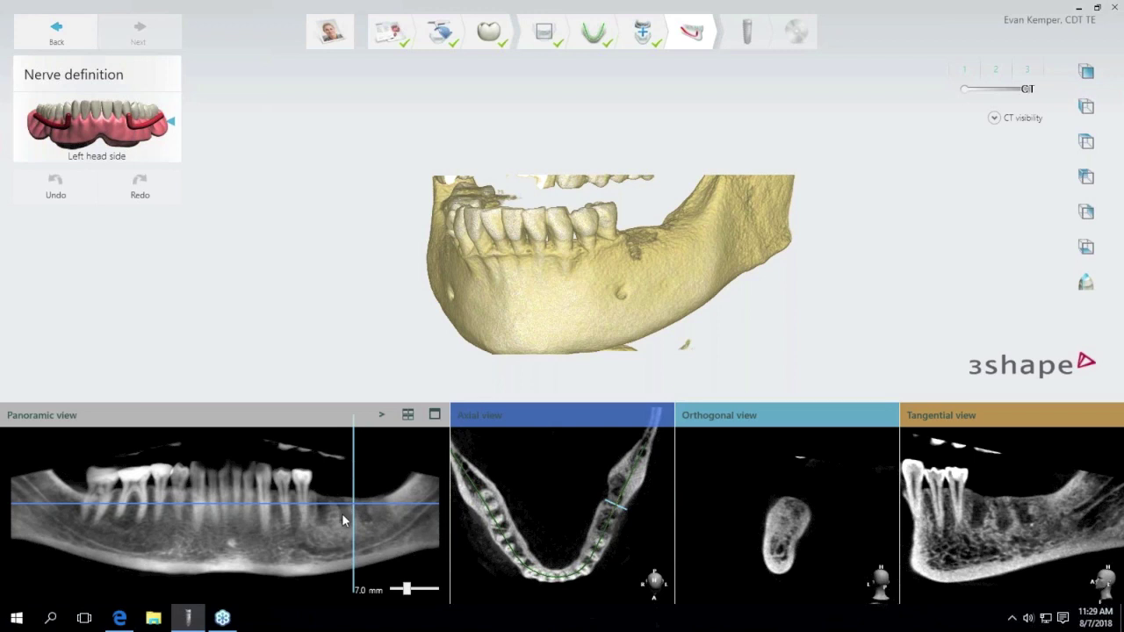
drag(356, 507, 305, 546)
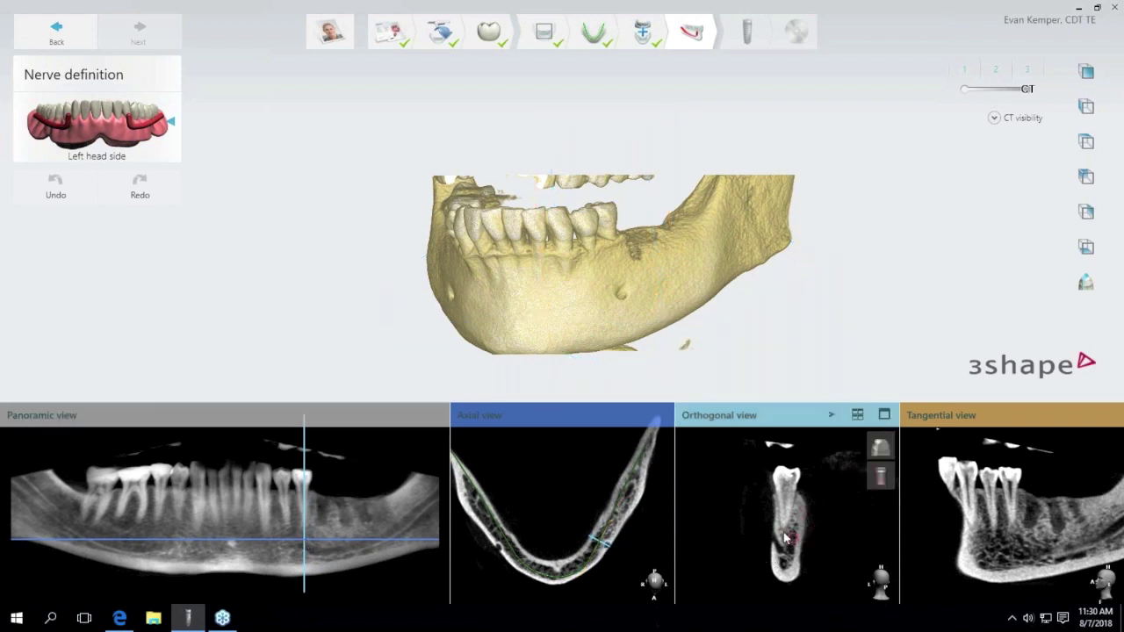
click(884, 415)
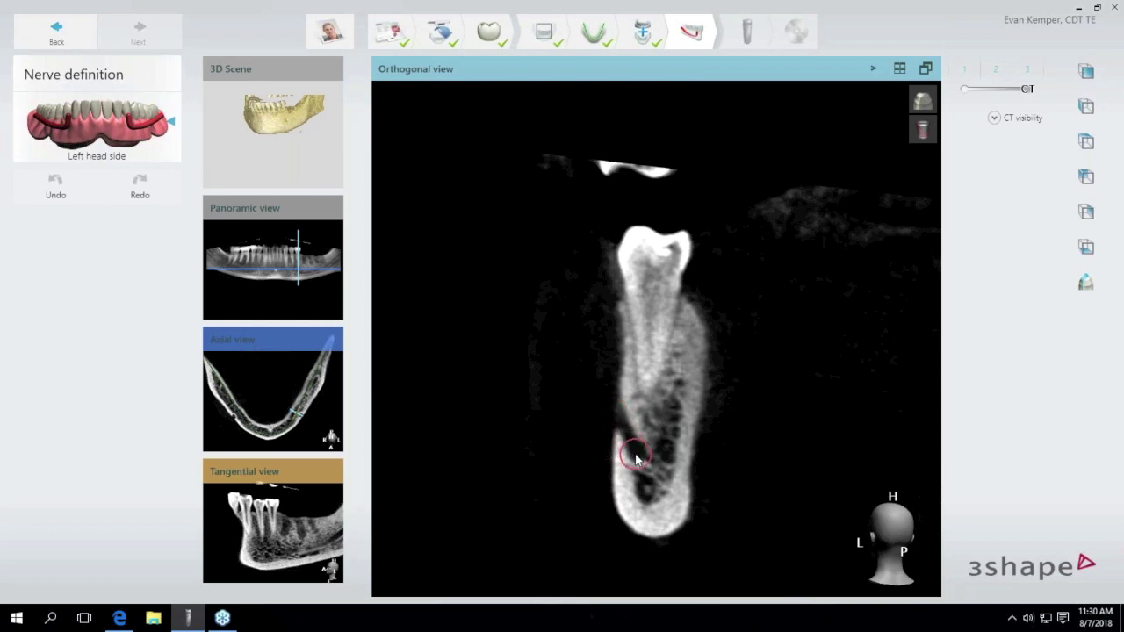
Place the first left nerve points from the mental foramen opening into the canal in the orthogonal slice.
click(635, 455)
click(617, 422)
click(639, 463)
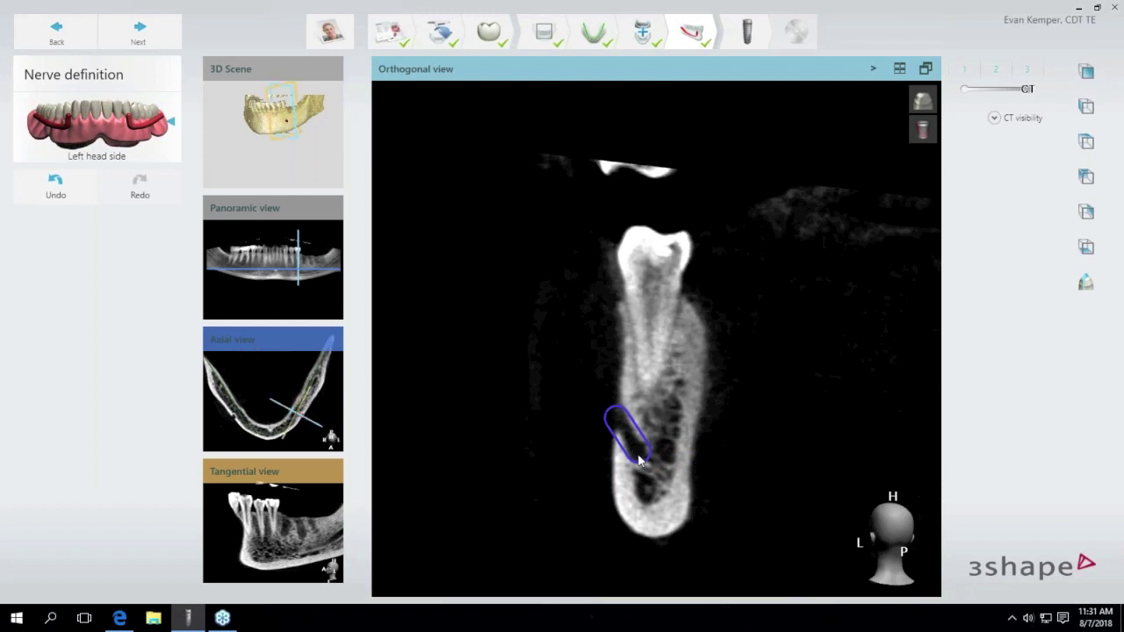
Follow the left nerve canal through the orthogonal slices and add a nerve point in its centre just behind the mental foramen.
scroll(639, 460, down, 2)
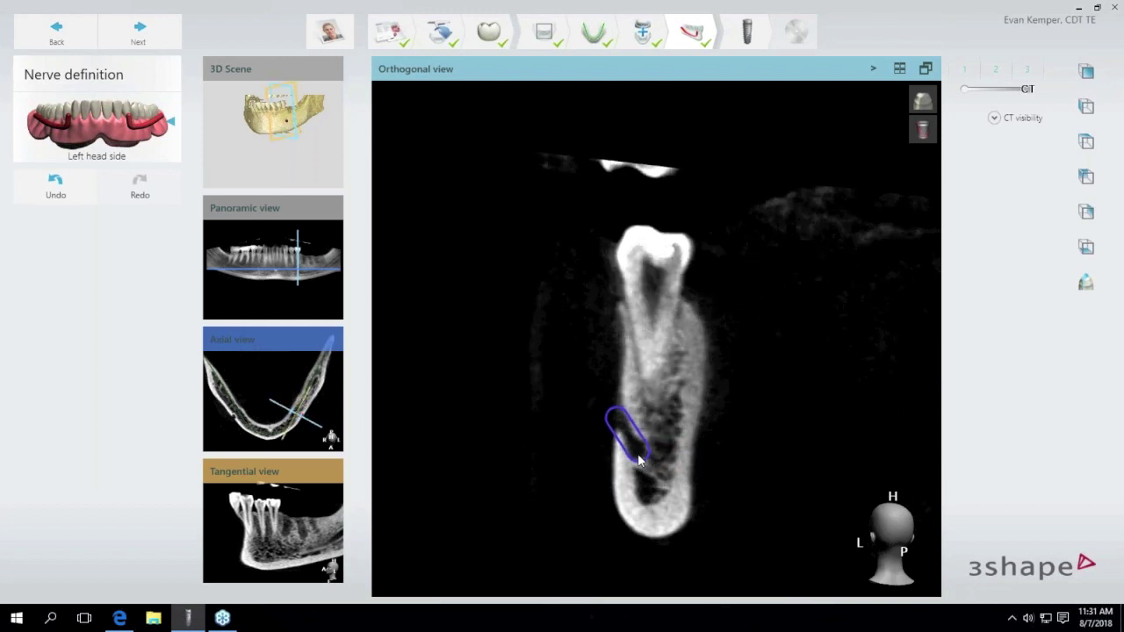
scroll(639, 458, down, 2)
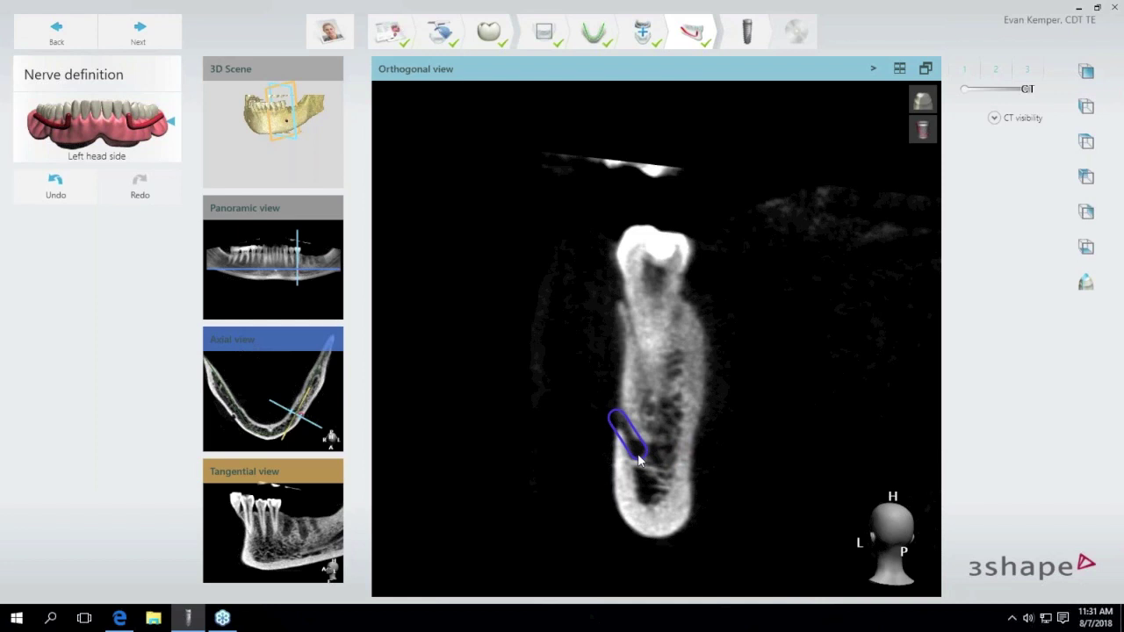
scroll(638, 453, down, 2)
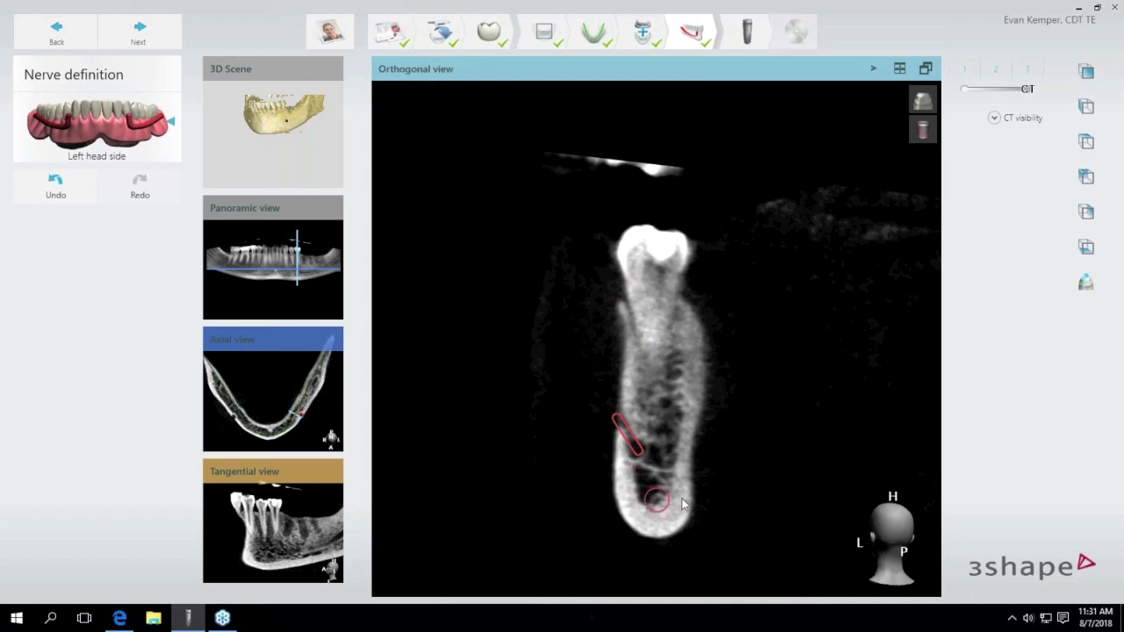
scroll(639, 456, down, 1)
scroll(639, 459, down, 2)
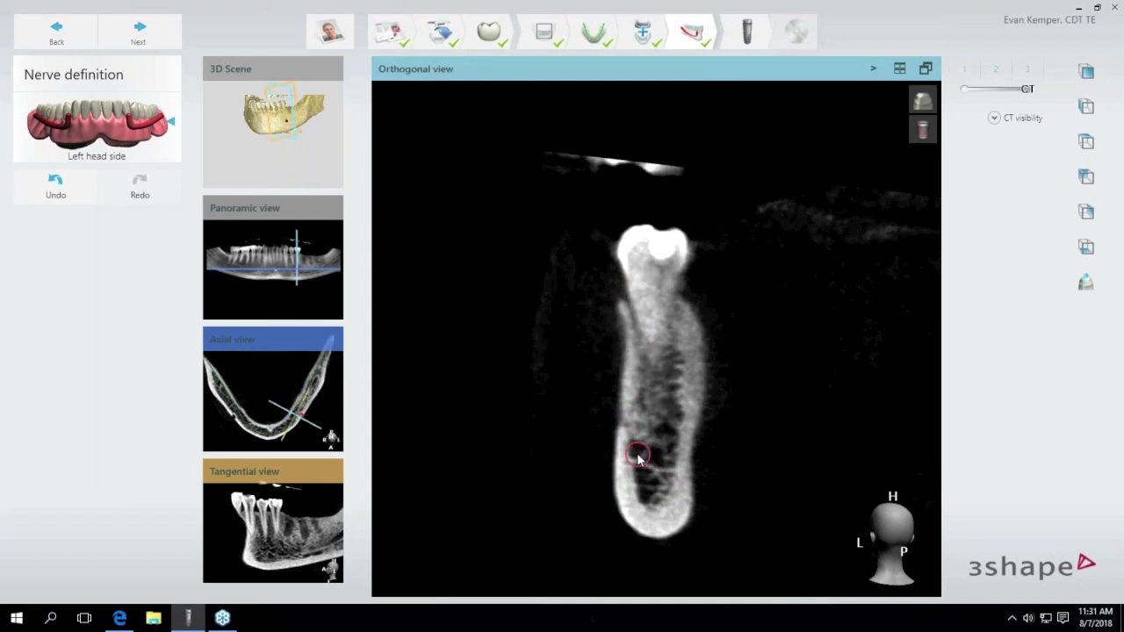
scroll(638, 459, up, 3)
scroll(638, 458, down, 4)
scroll(638, 458, down, 3)
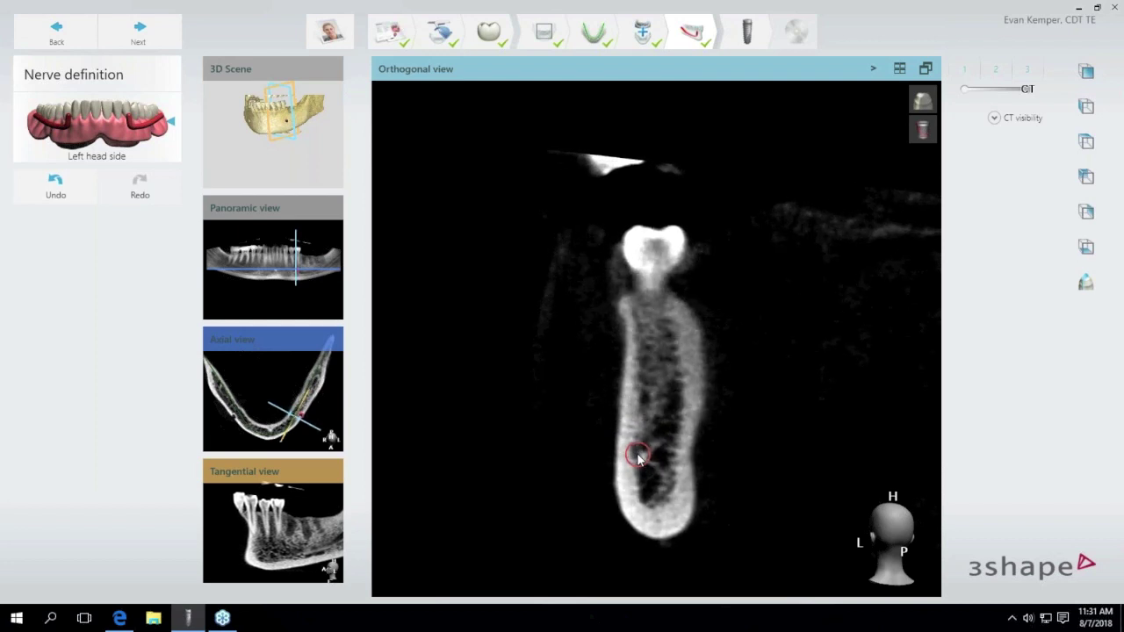
scroll(638, 457, down, 6)
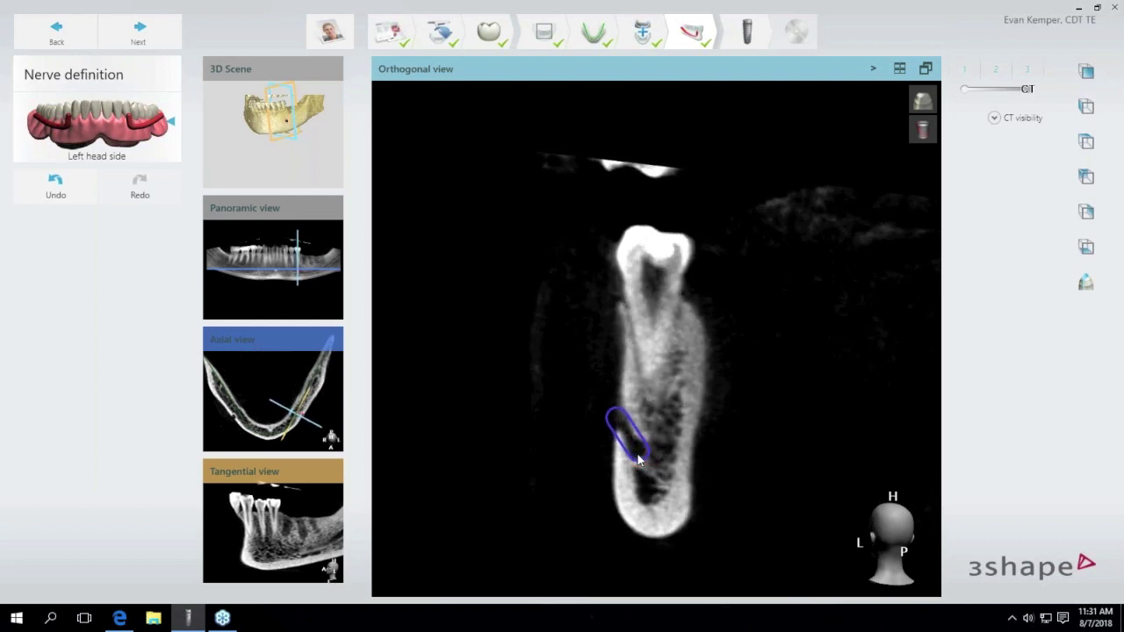
scroll(639, 458, down, 6)
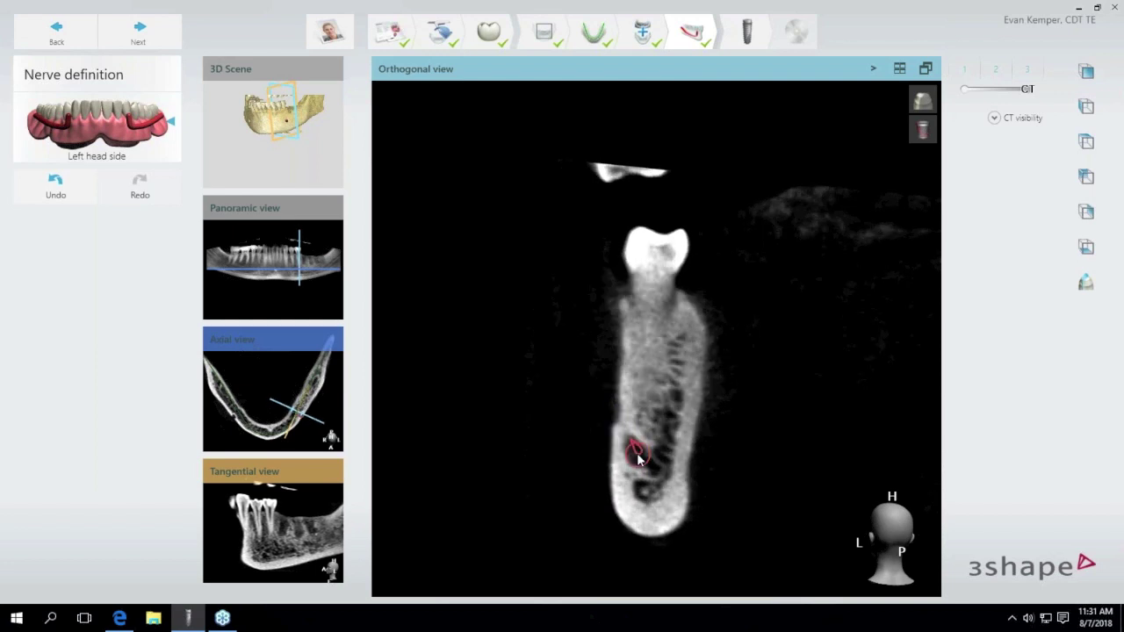
click(639, 457)
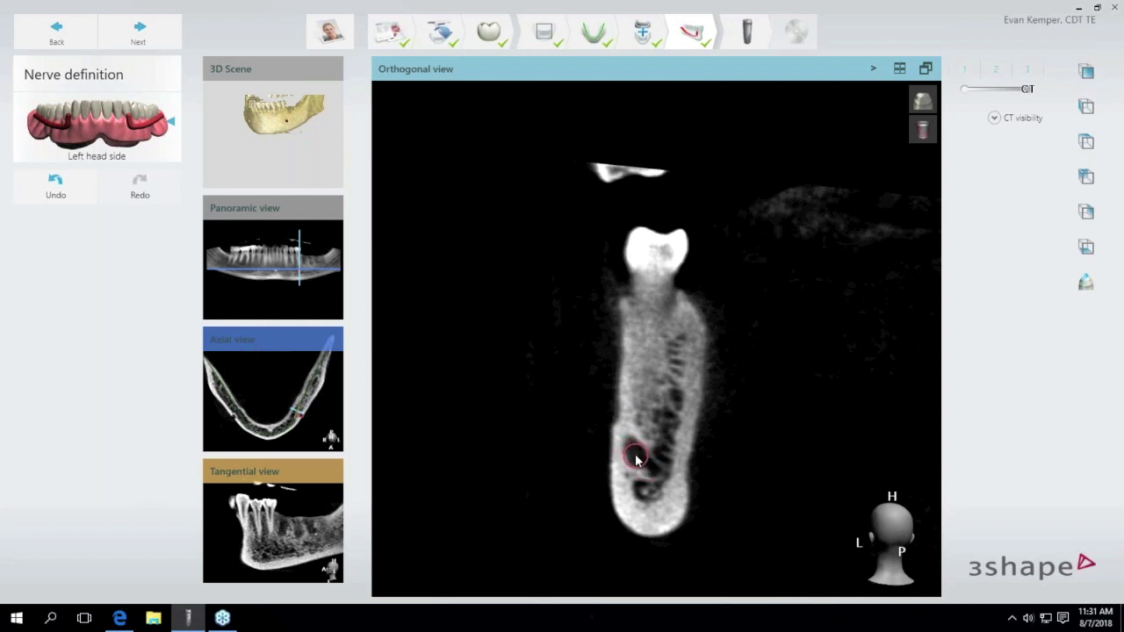
click(638, 458)
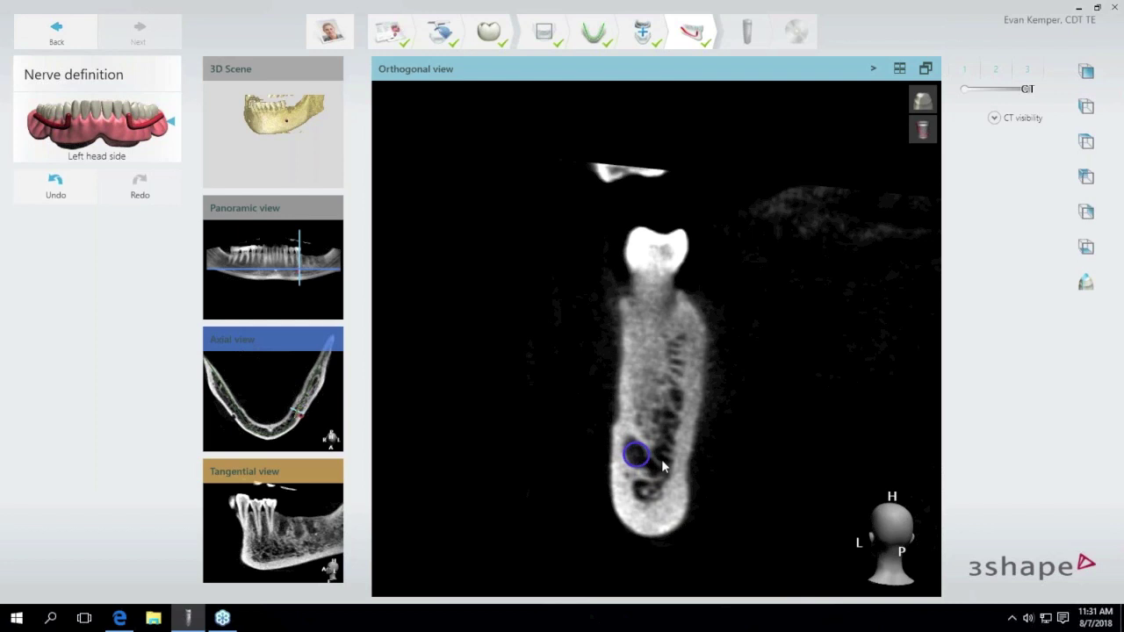
click(636, 457)
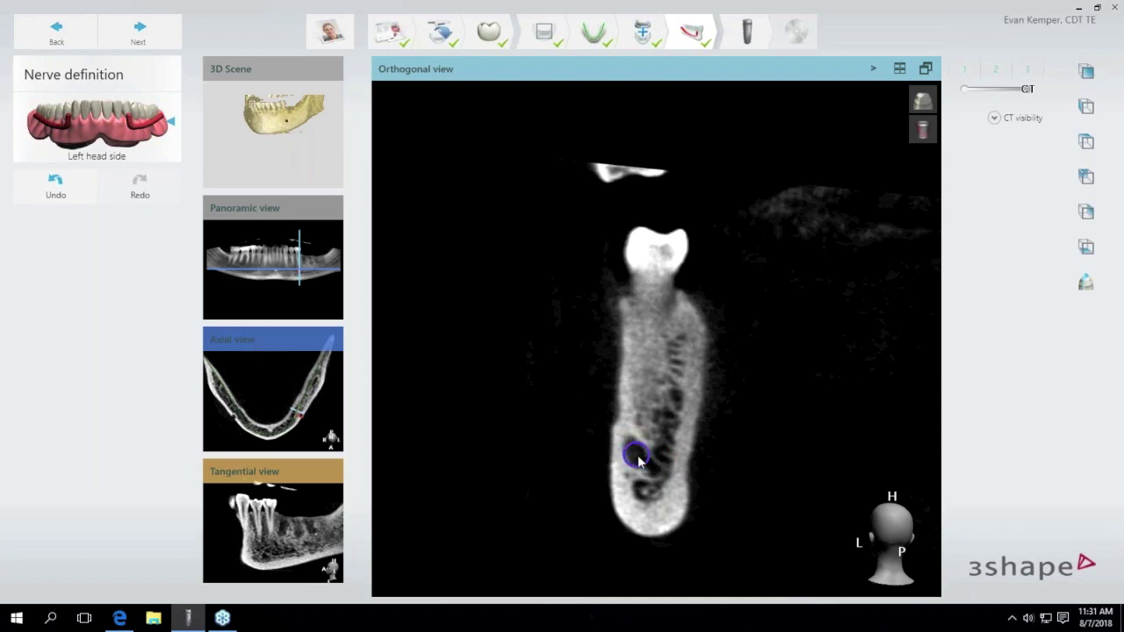
Add a left nerve point in the canal centre in the orthogonal slice just behind the last premolar's crown.
scroll(640, 461, down, 1)
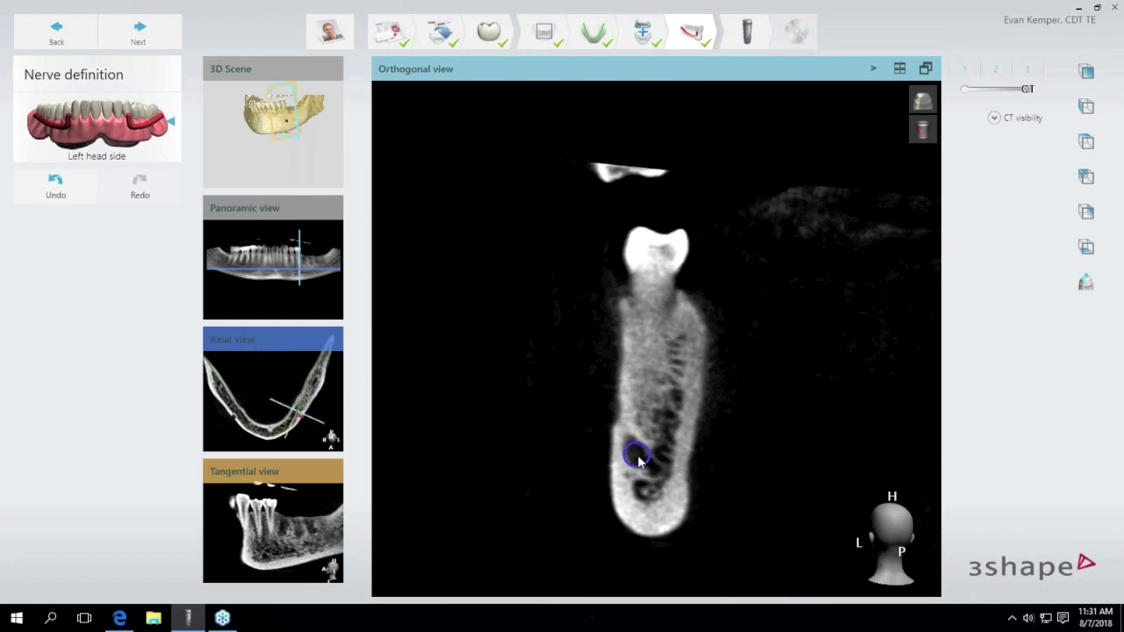
scroll(640, 461, down, 2)
scroll(639, 461, down, 4)
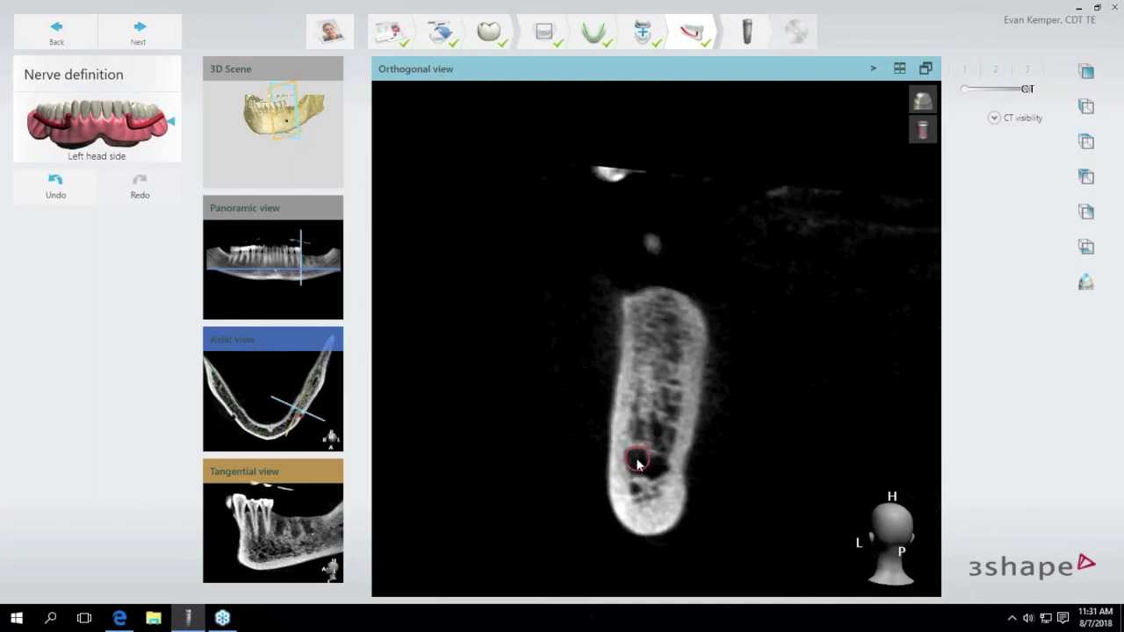
click(639, 462)
Follow the left nerve canal backwards through the toothless area behind the last premolar and mark its centre with nerve points.
scroll(639, 461, down, 4)
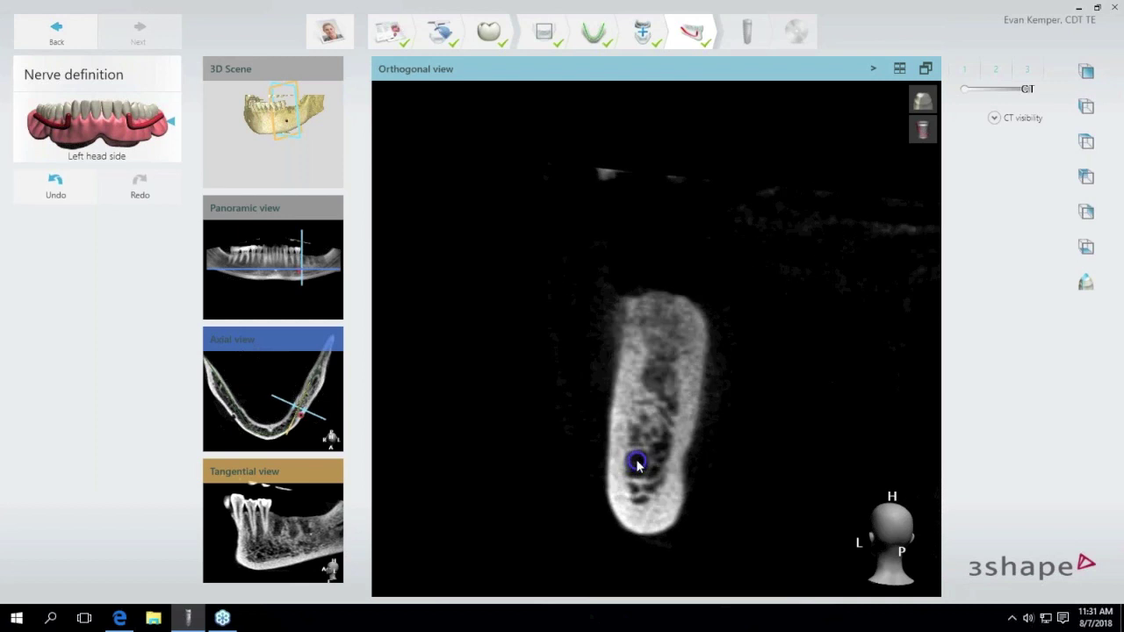
scroll(636, 463, down, 2)
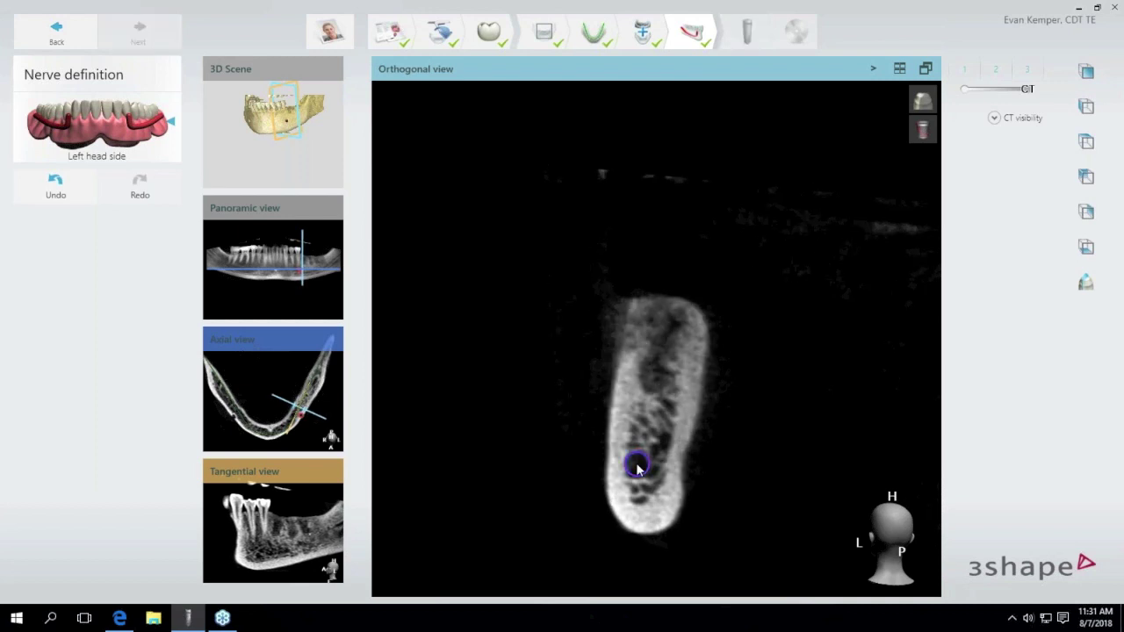
scroll(639, 469, down, 4)
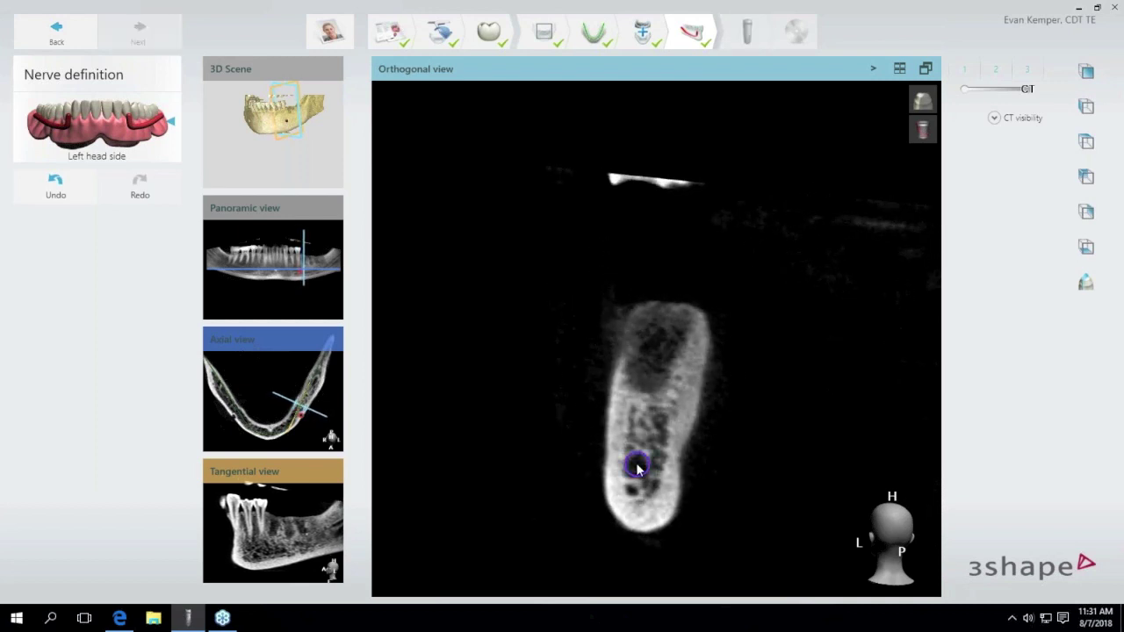
scroll(638, 468, down, 4)
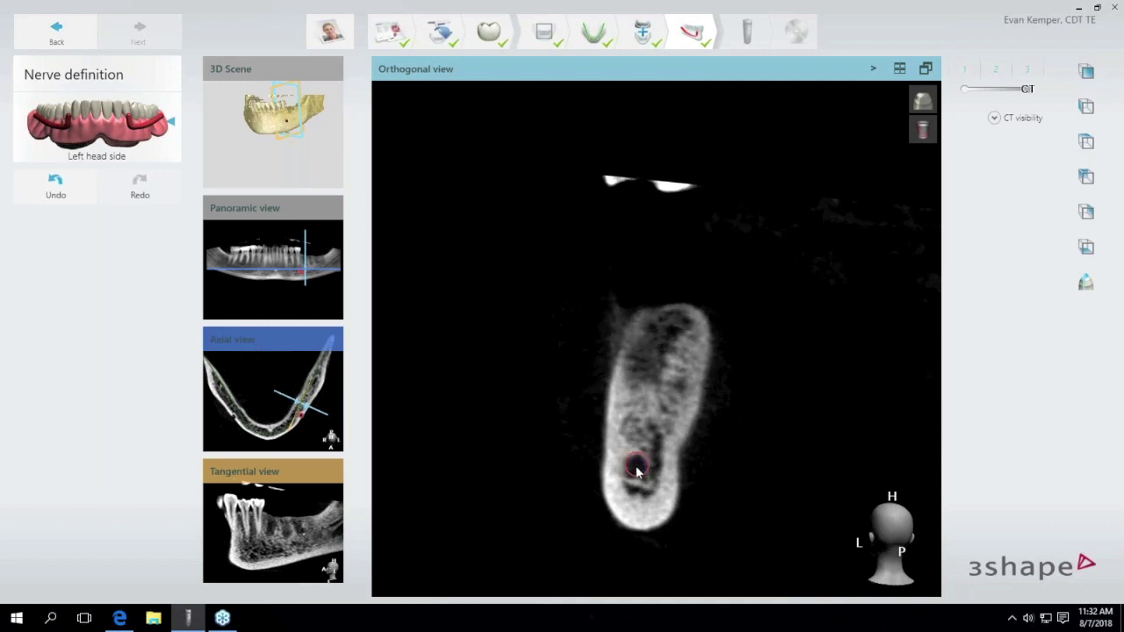
scroll(639, 471, down, 2)
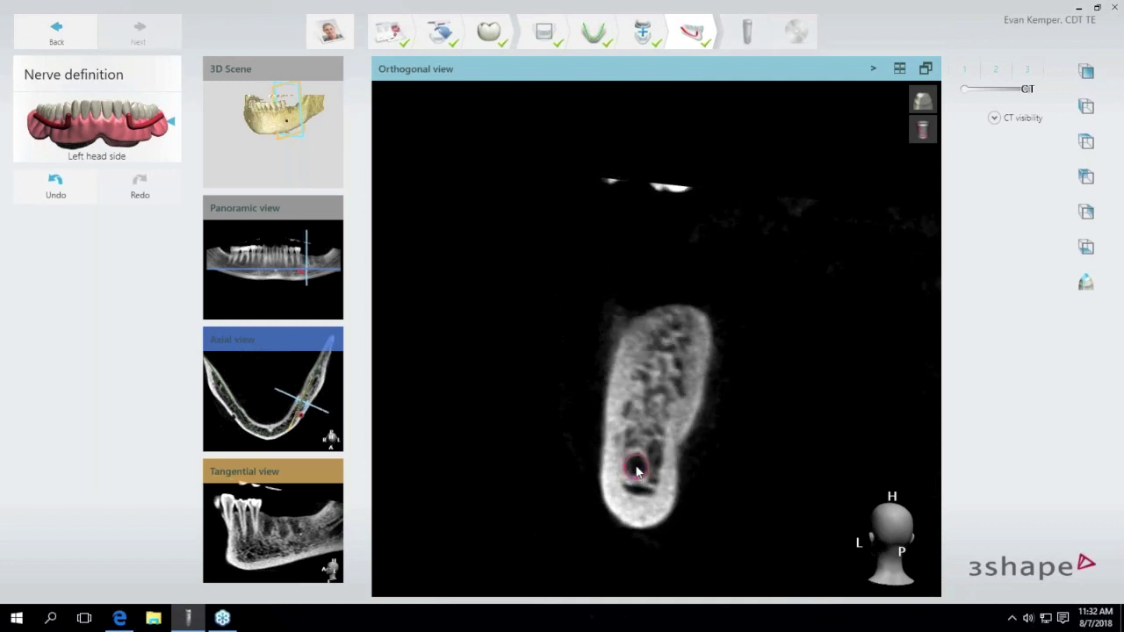
scroll(639, 469, down, 4)
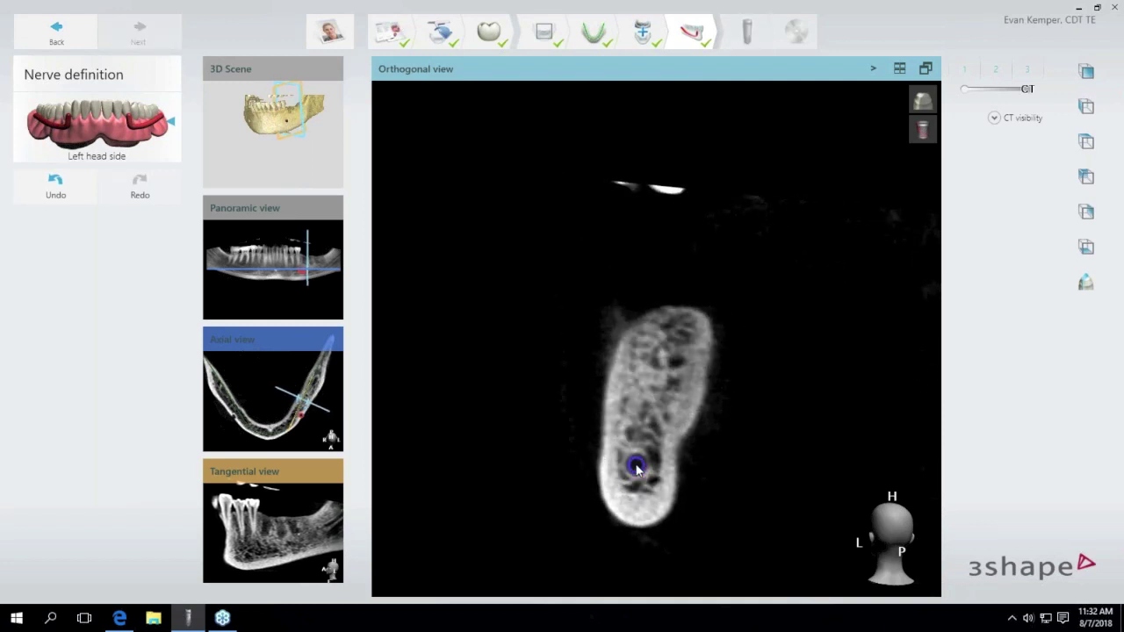
scroll(638, 469, down, 4)
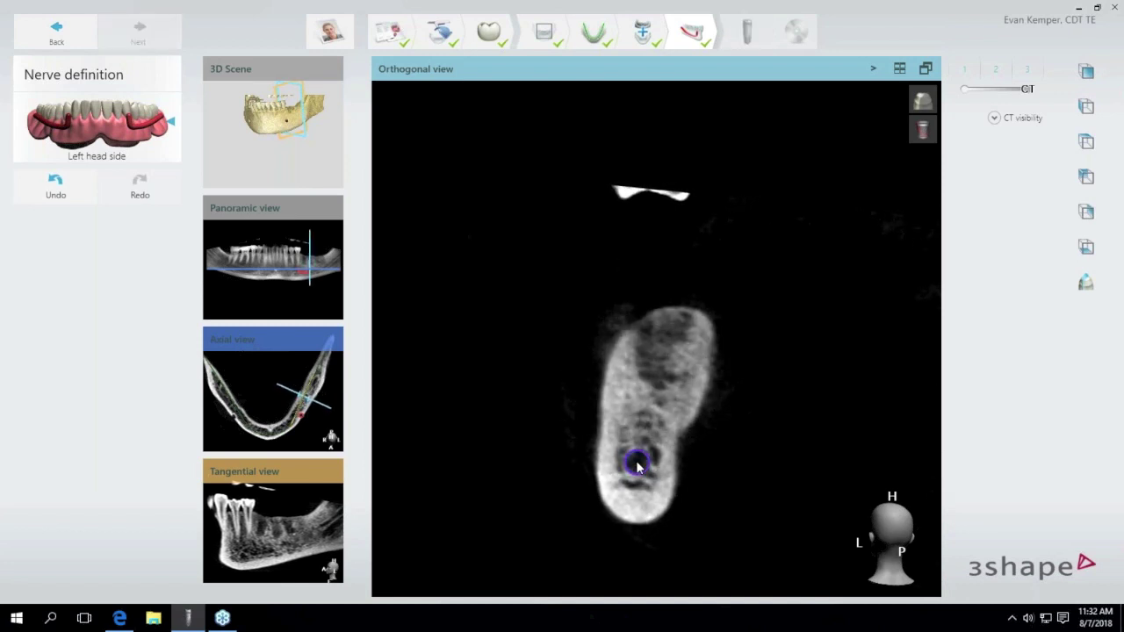
scroll(638, 469, down, 2)
scroll(639, 463, down, 4)
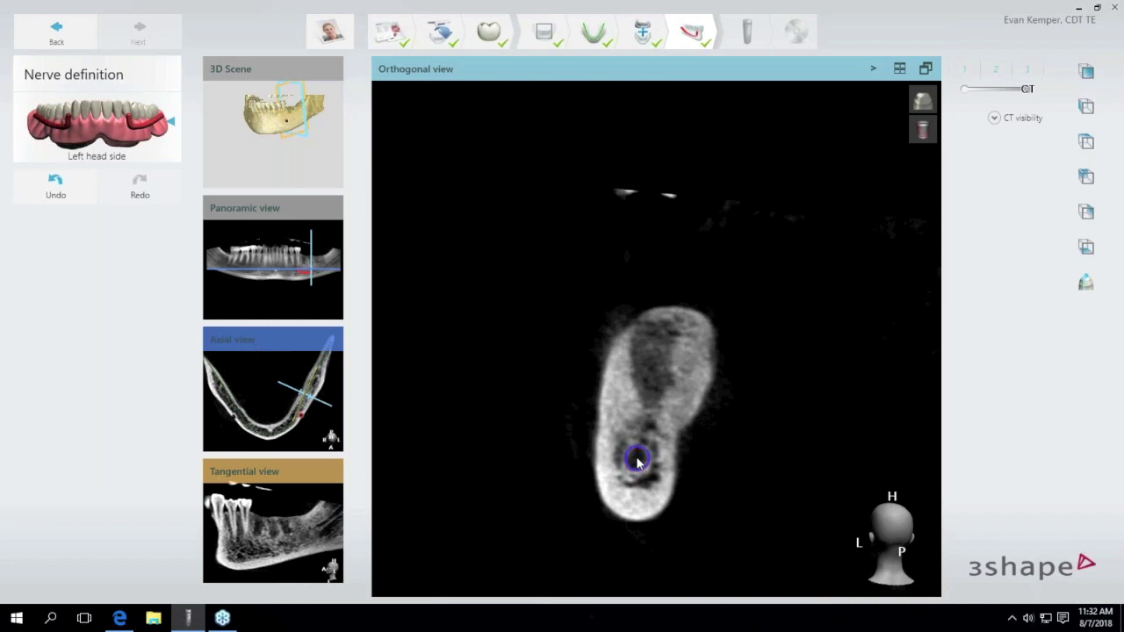
scroll(638, 461, down, 3)
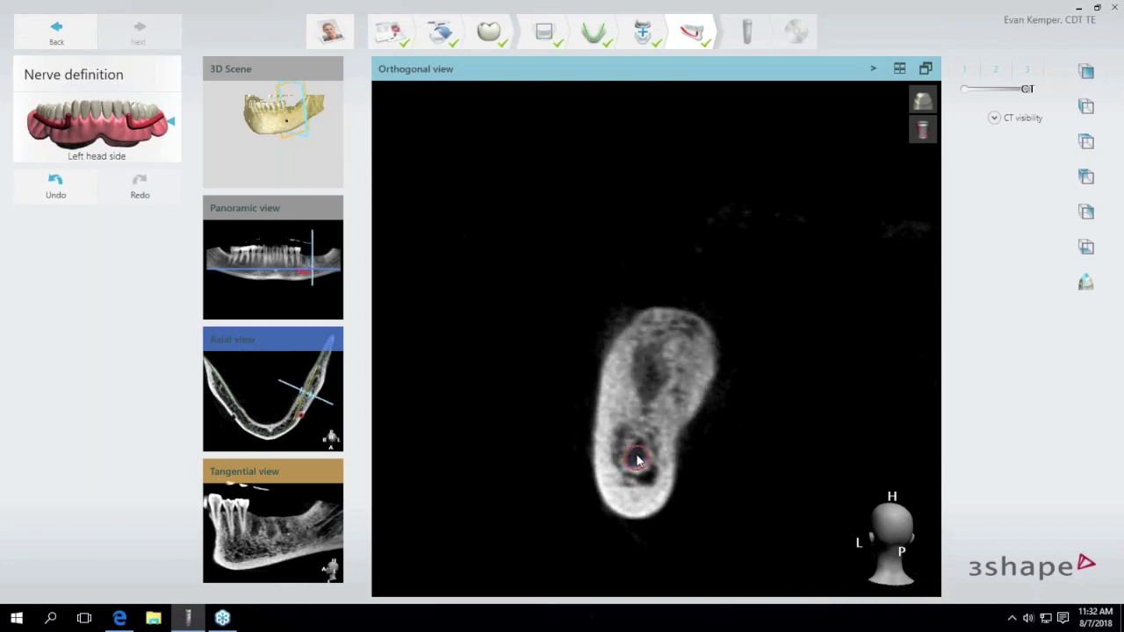
scroll(639, 458, down, 1)
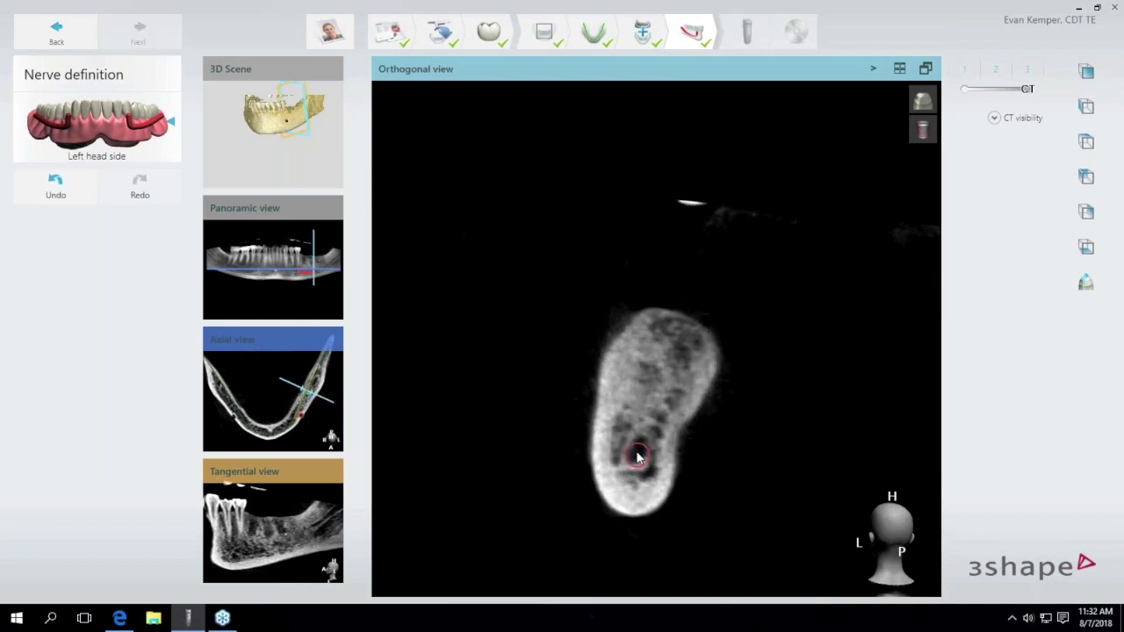
click(639, 452)
Add two more left nerve points in the centre of the dark canal opening along the middle of the toothless ridge.
scroll(639, 453, down, 2)
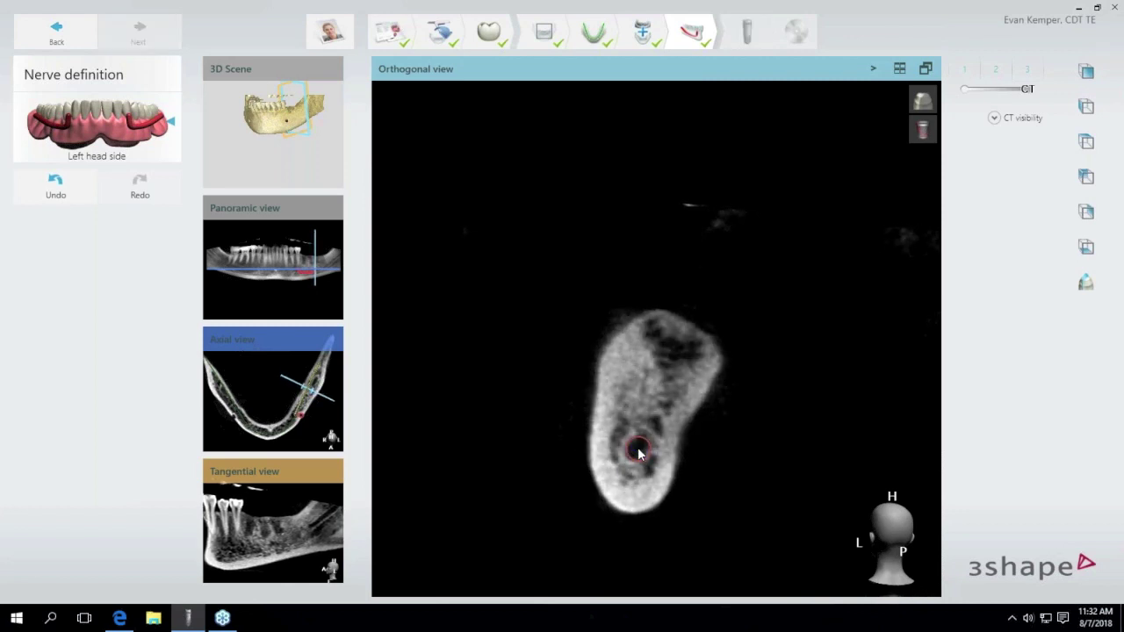
click(639, 452)
scroll(638, 451, down, 3)
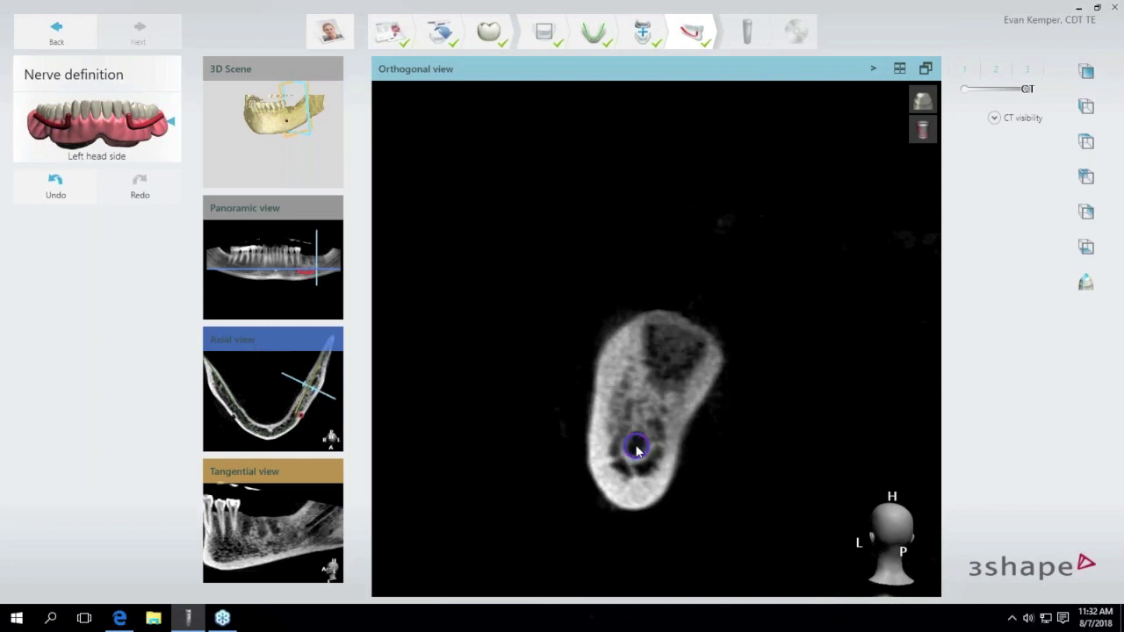
scroll(638, 451, down, 3)
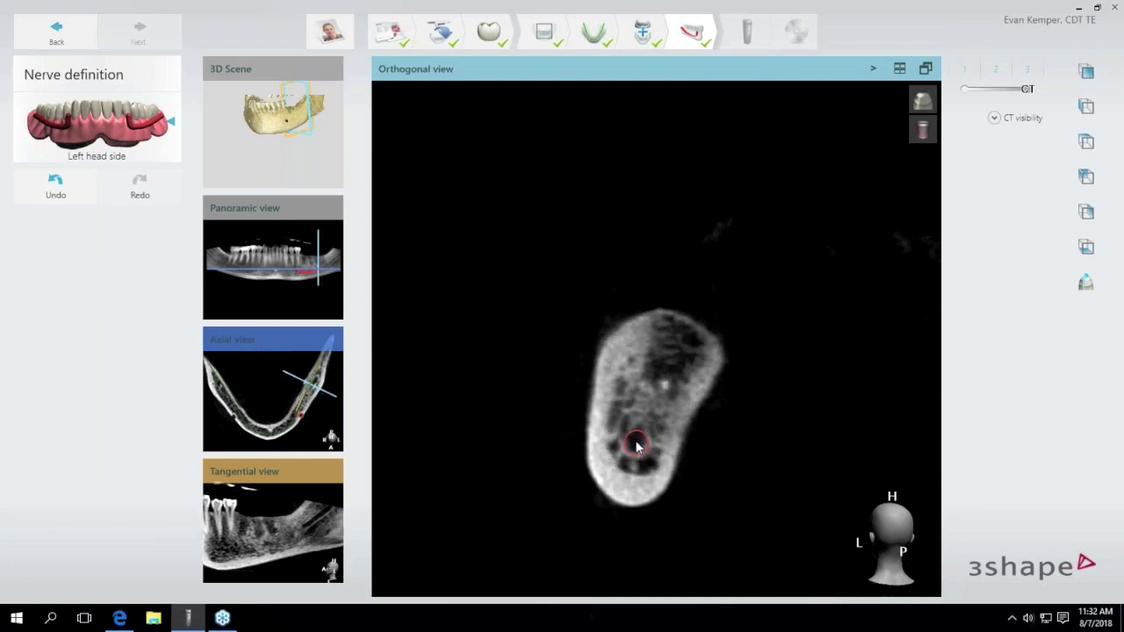
scroll(638, 448, down, 3)
click(639, 443)
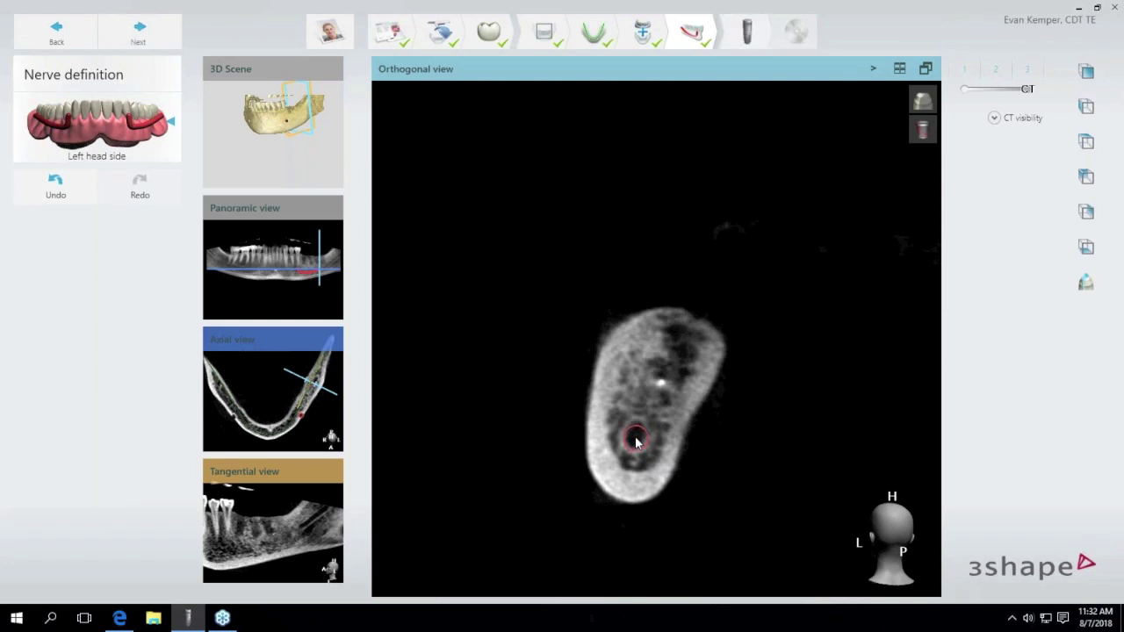
Extend the left nerve with points in the canal centre through the rear part of the toothless ridge, where the canal starts rising.
scroll(637, 442, down, 4)
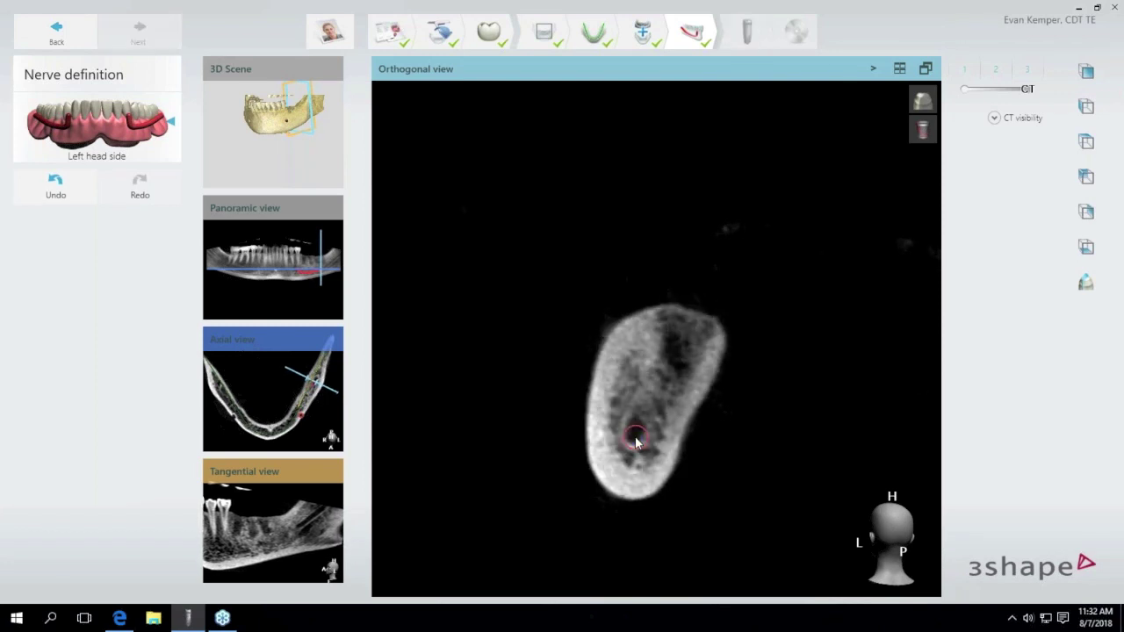
click(635, 434)
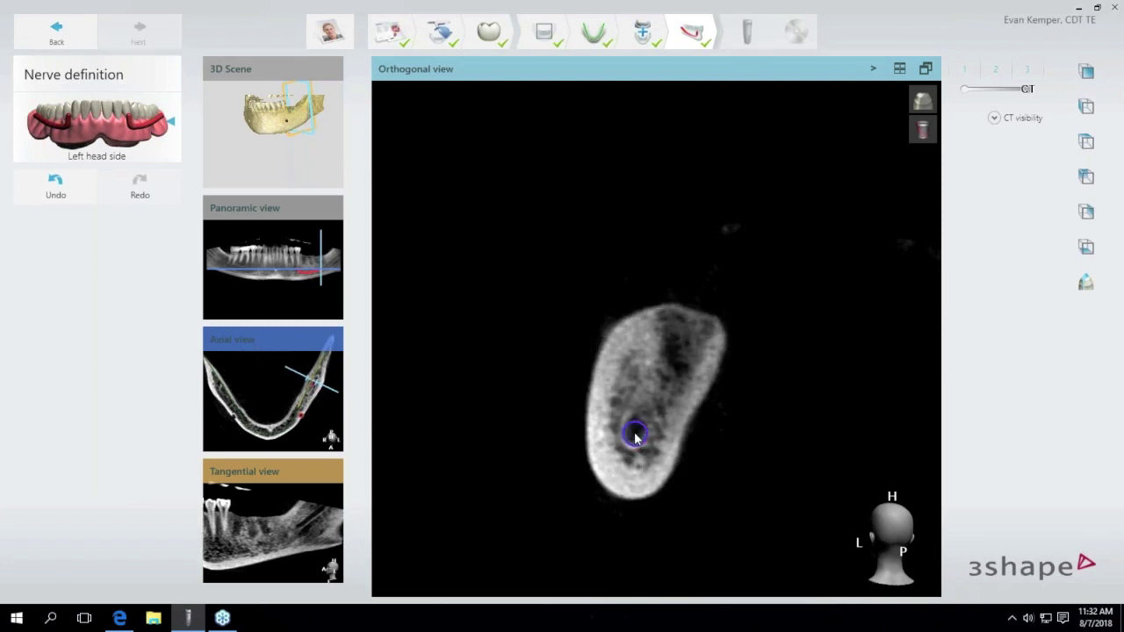
scroll(635, 436, down, 3)
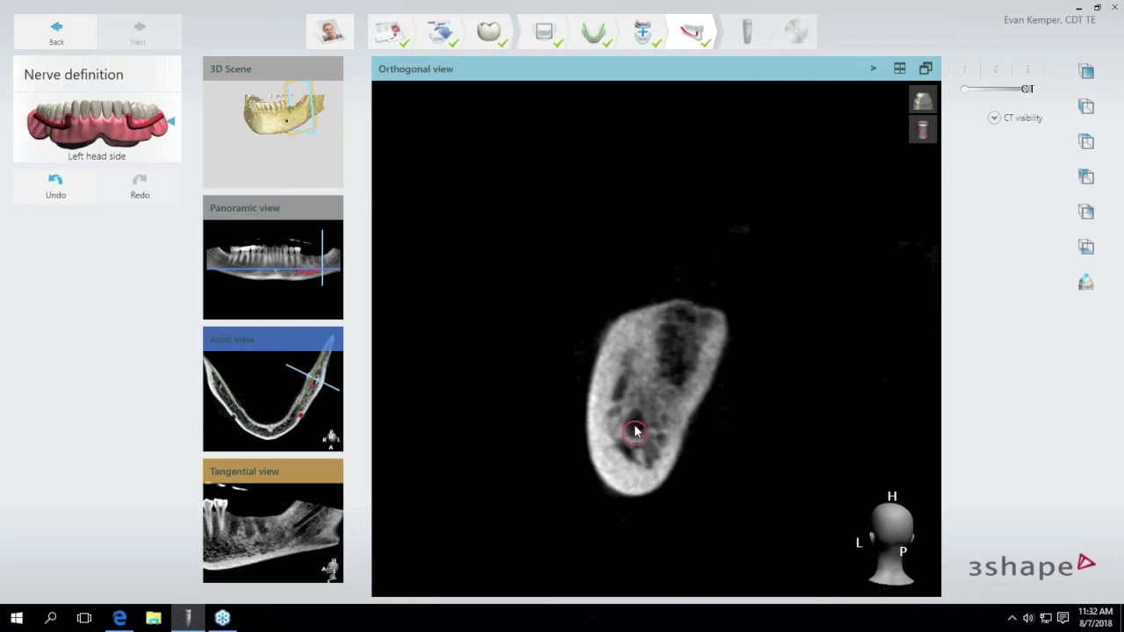
click(636, 426)
click(636, 427)
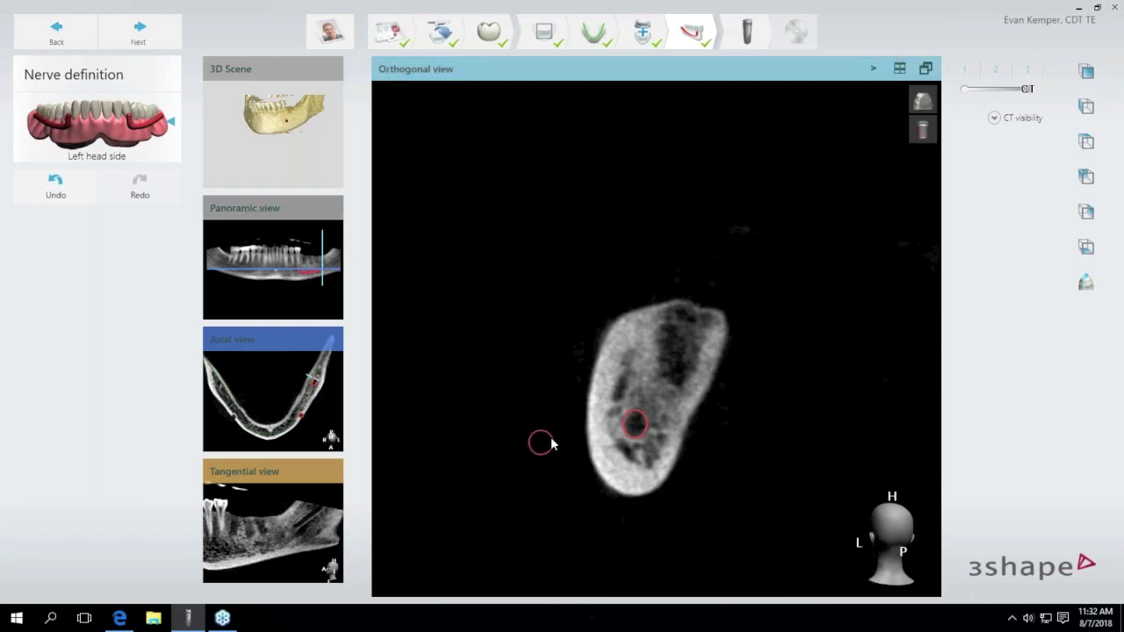
Add three left nerve points that follow the rising canal from the end of the toothless ridge into the retromolar area.
scroll(641, 432, down, 5)
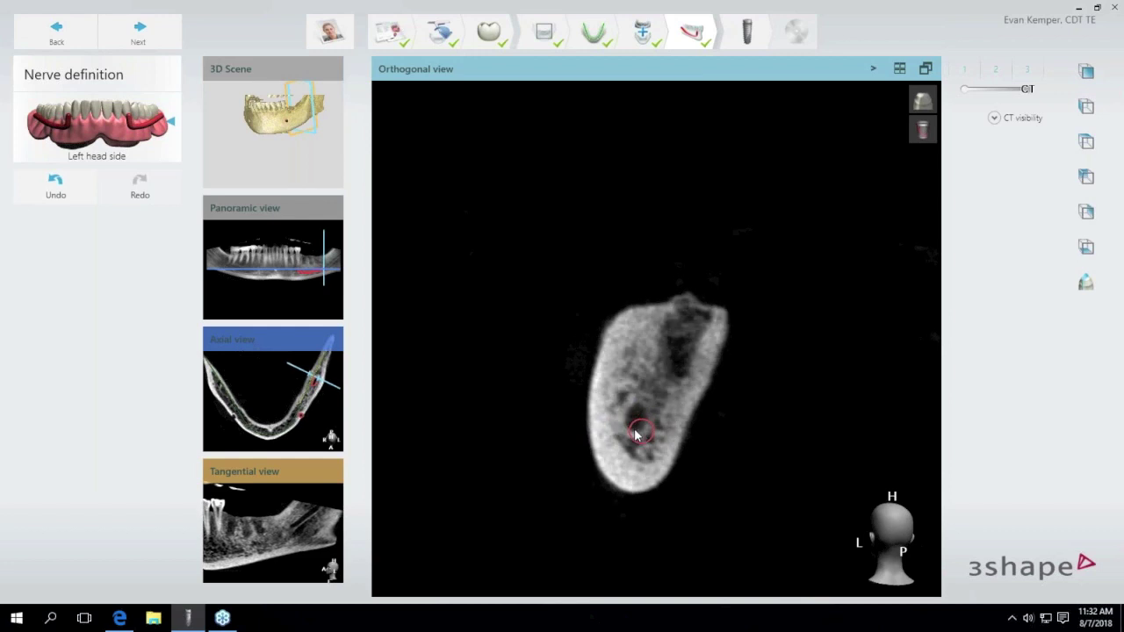
click(636, 424)
scroll(636, 421, down, 5)
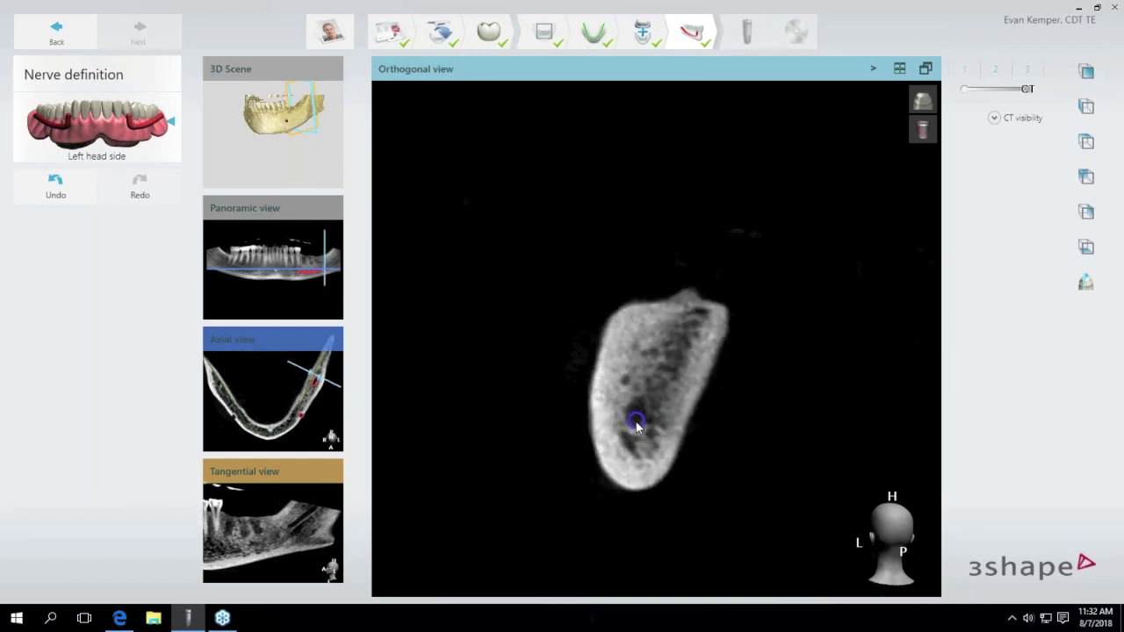
click(637, 414)
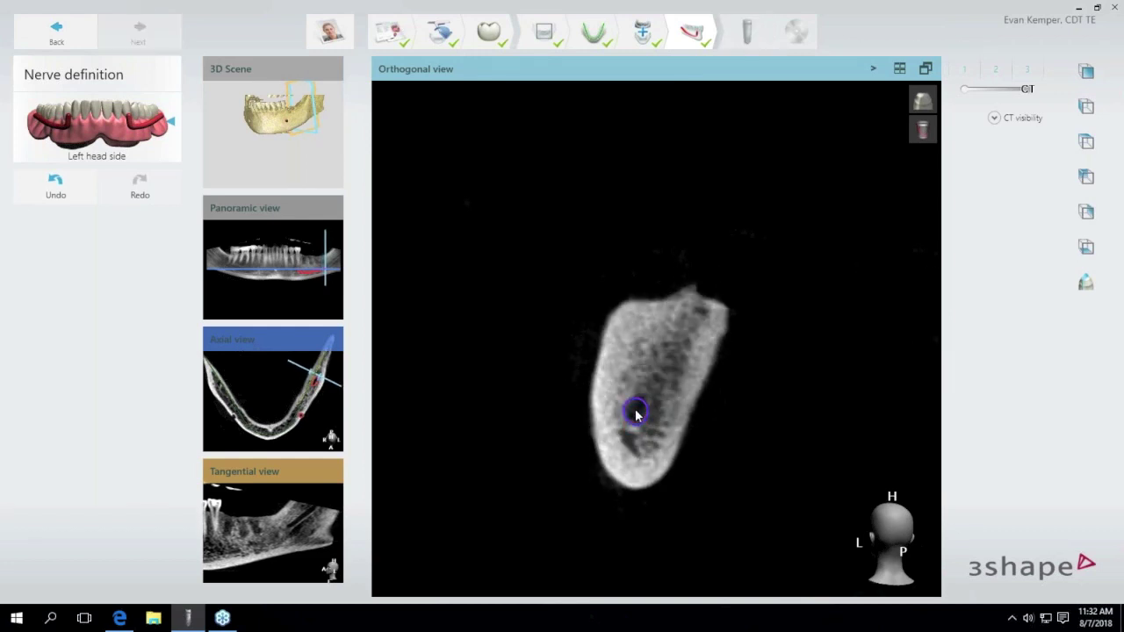
scroll(638, 411, down, 5)
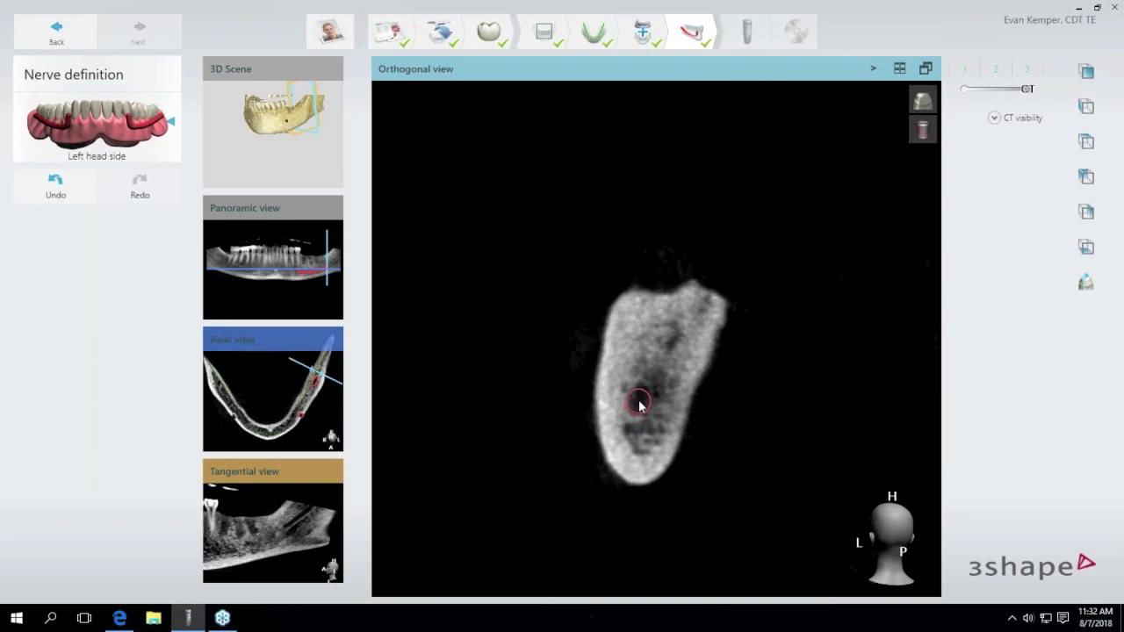
click(638, 404)
Continue the left nerve with two points centred in the canal as it climbs towards the ascending ramus.
scroll(639, 402, down, 5)
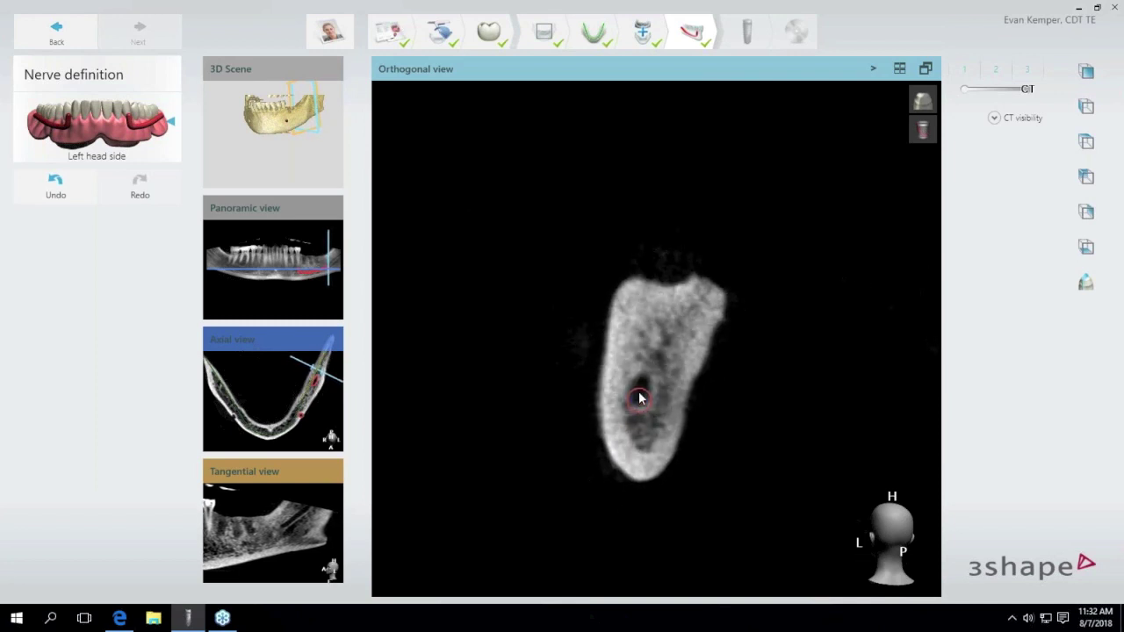
click(639, 392)
scroll(638, 389, down, 5)
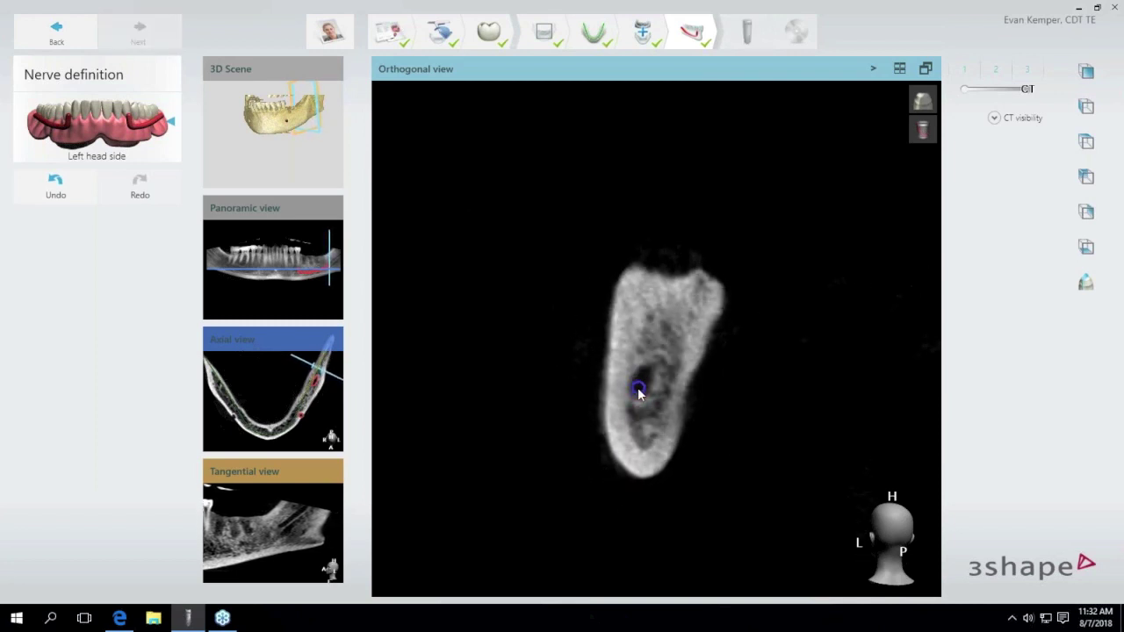
scroll(644, 376, down, 5)
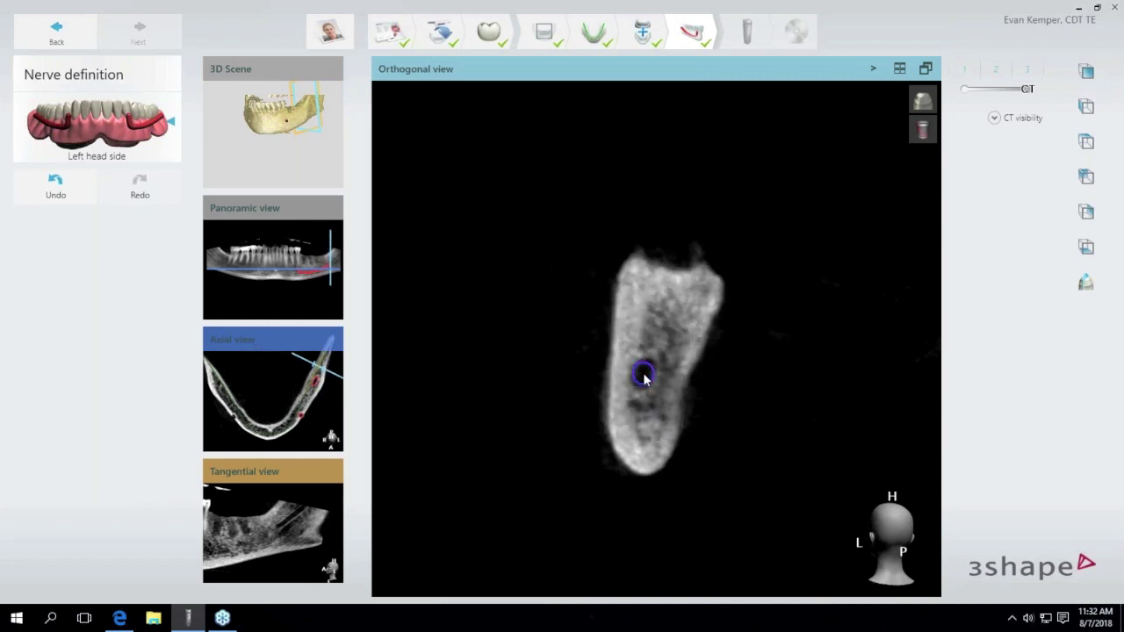
click(645, 368)
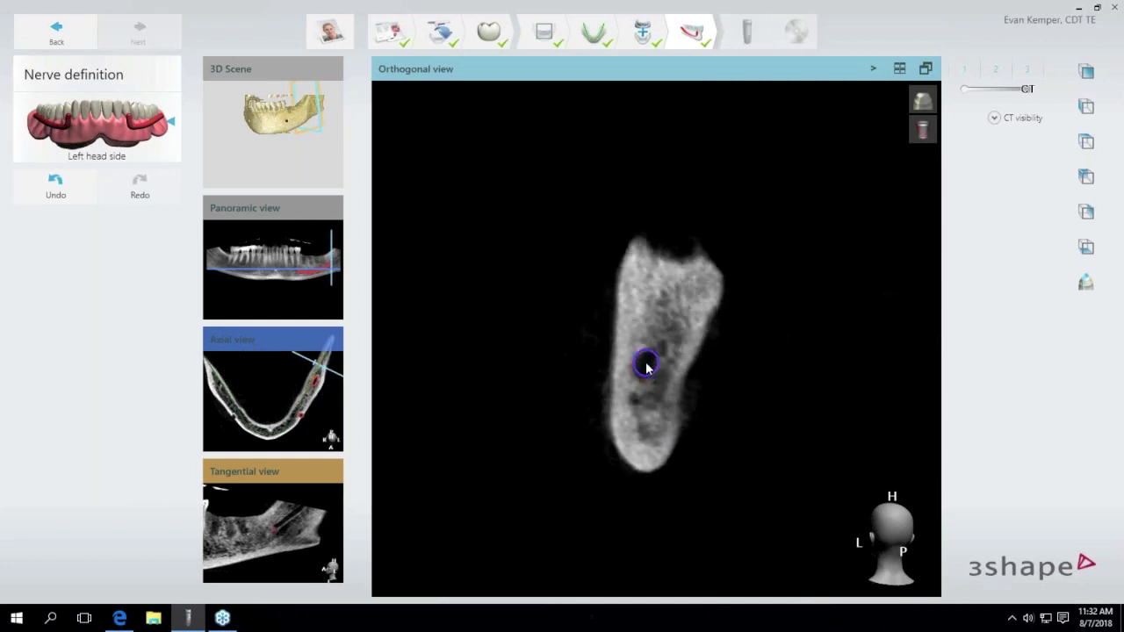
Place left nerve points in the centre of the upper dark canal opening through the orthogonal slices of the lower ramus.
scroll(644, 411, down, 5)
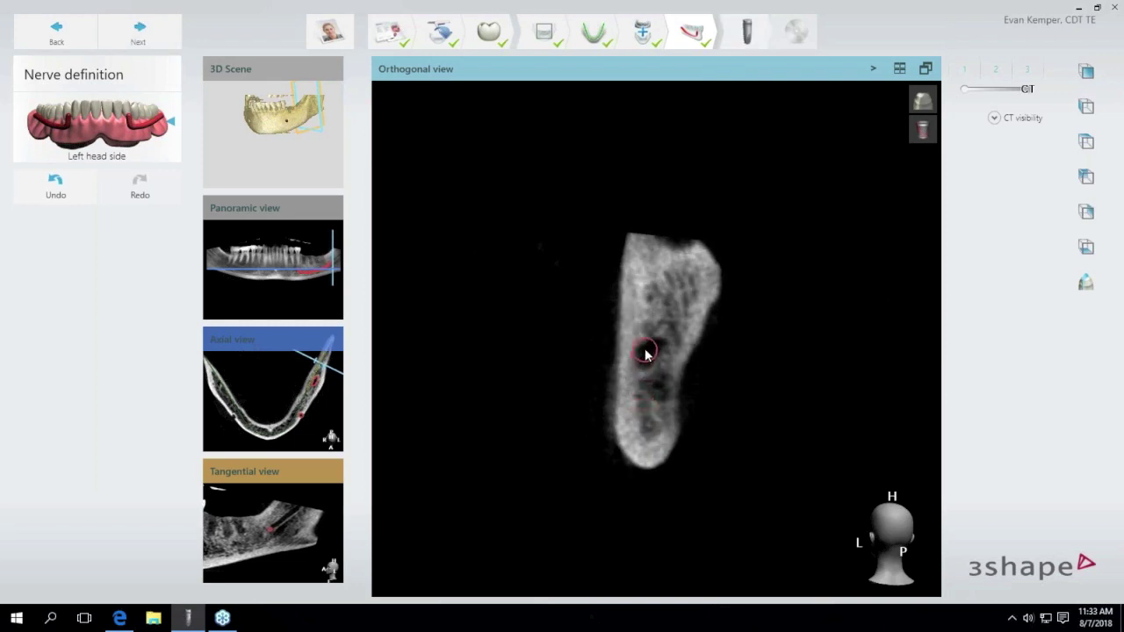
click(644, 374)
scroll(646, 411, down, 5)
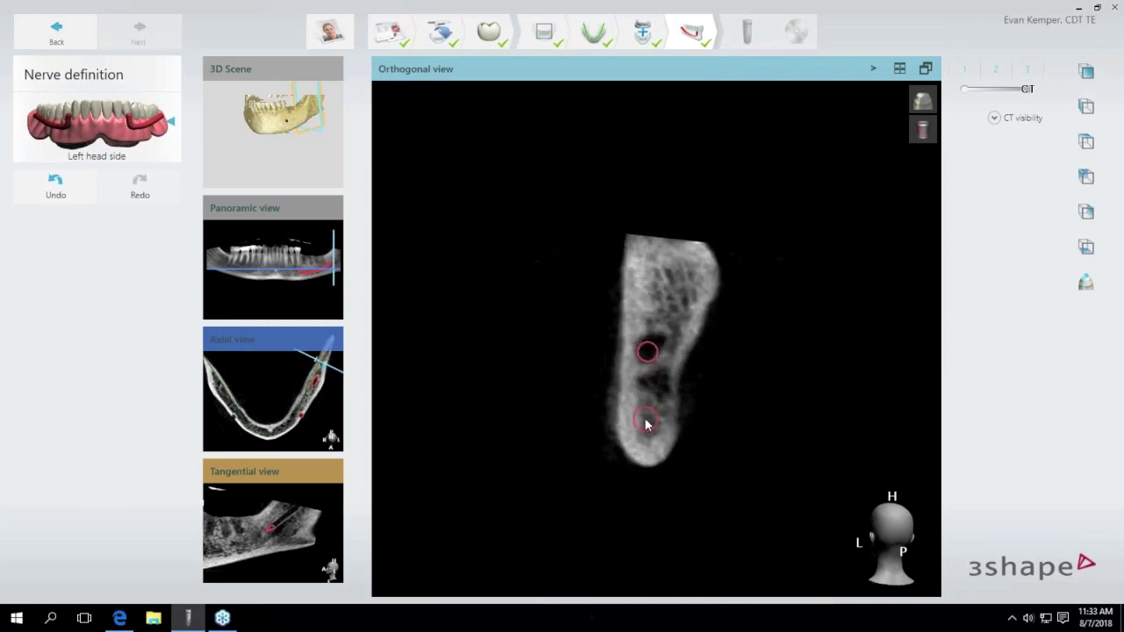
click(649, 343)
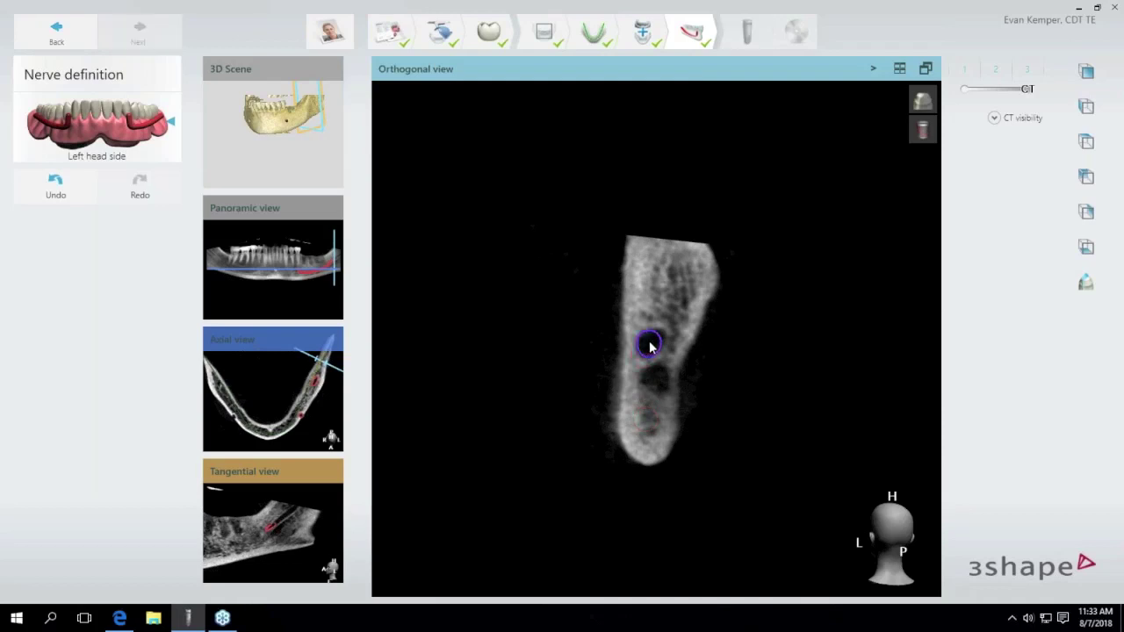
scroll(650, 443, down, 5)
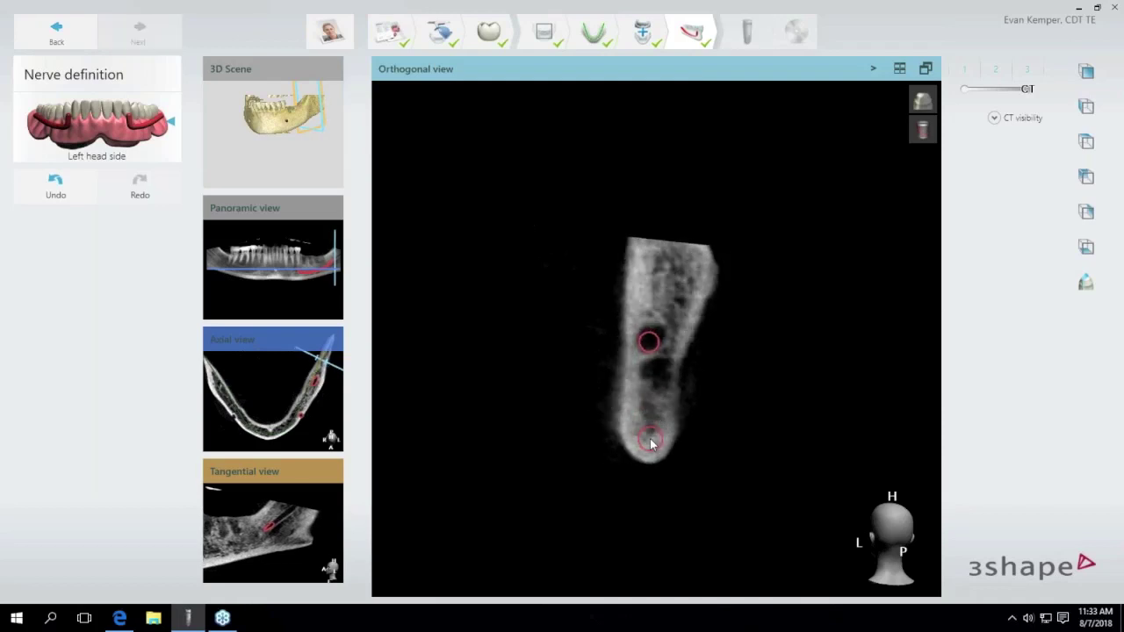
click(648, 335)
Place the last left nerve point in the ramus near the rear end of the scan and restore the multi-view layout.
scroll(649, 406, down, 4)
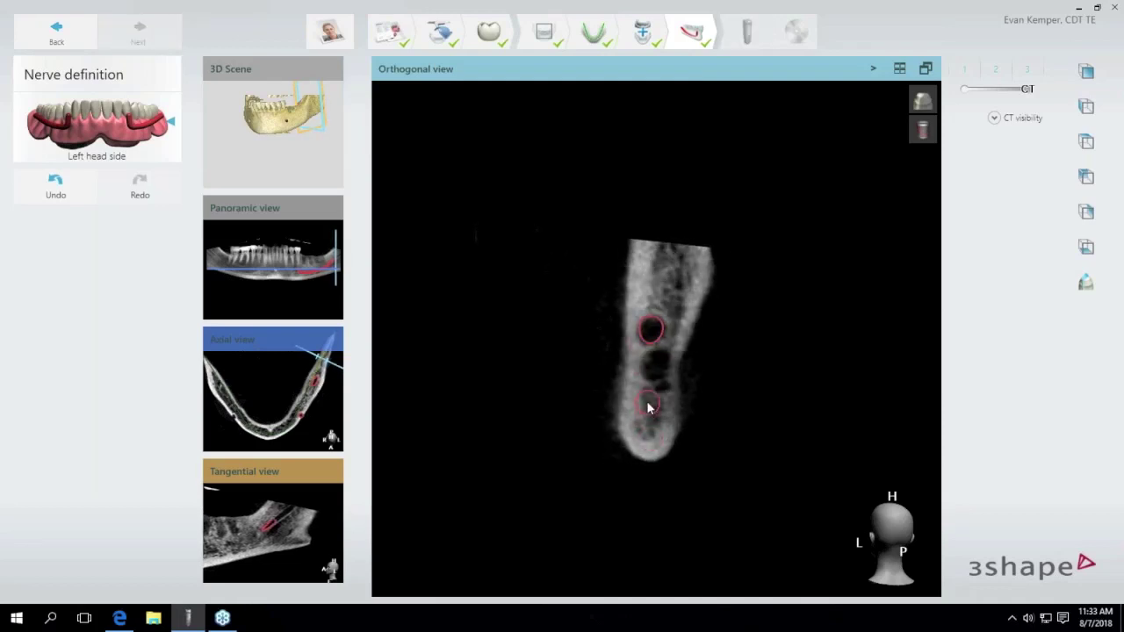
scroll(648, 406, down, 4)
click(651, 325)
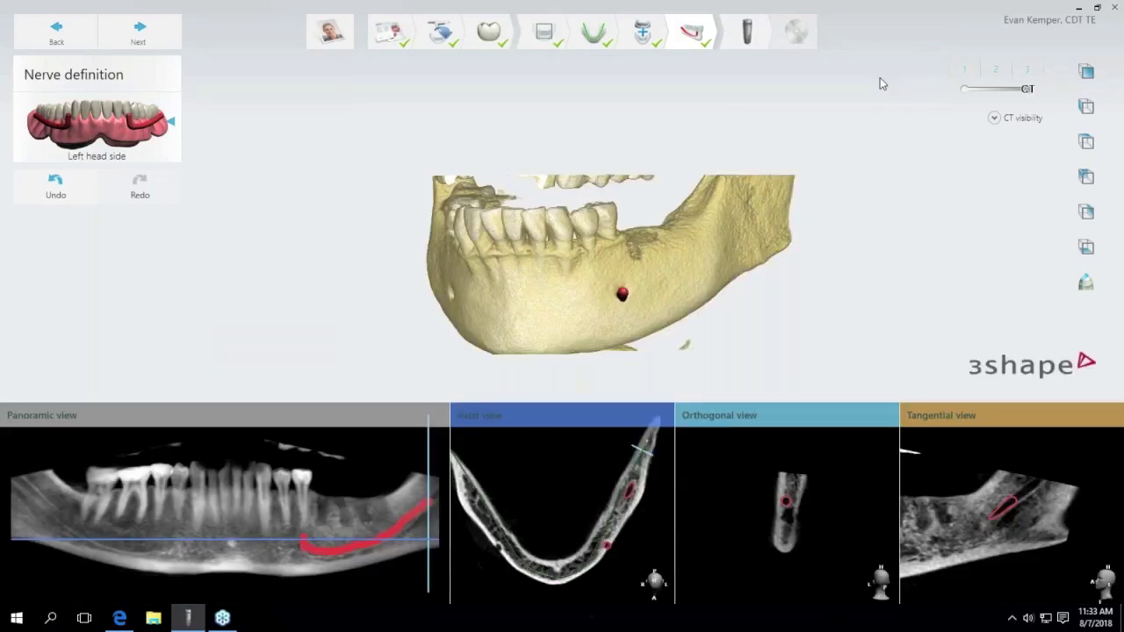
click(925, 69)
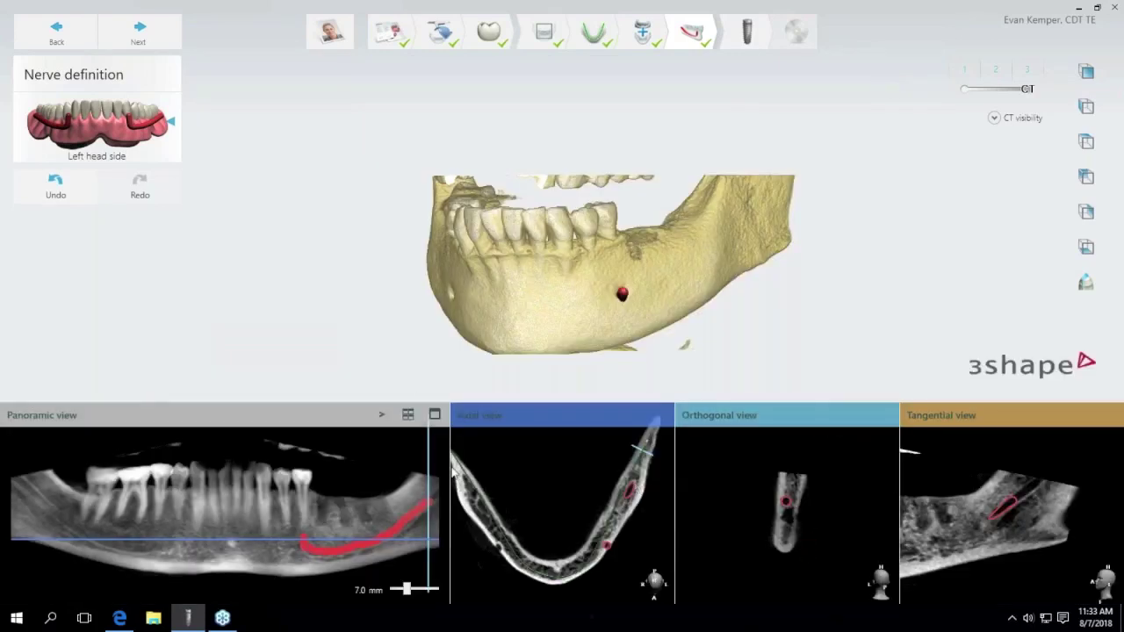
Finish the nerve definition, continue to implant planning and start adding an implant on tooth 19.
click(152, 34)
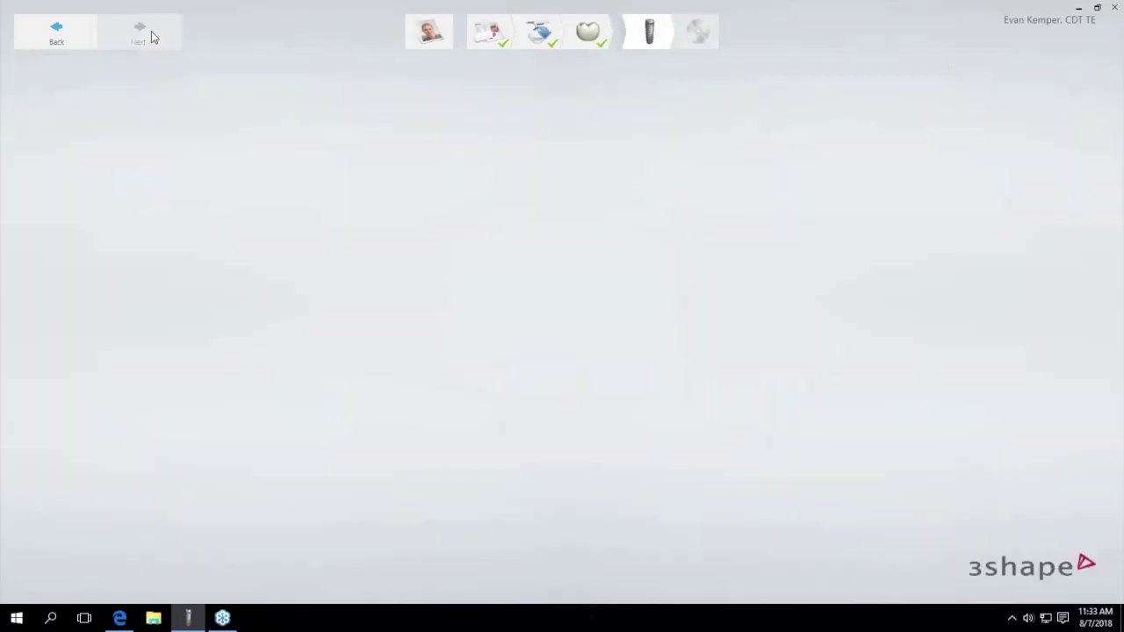
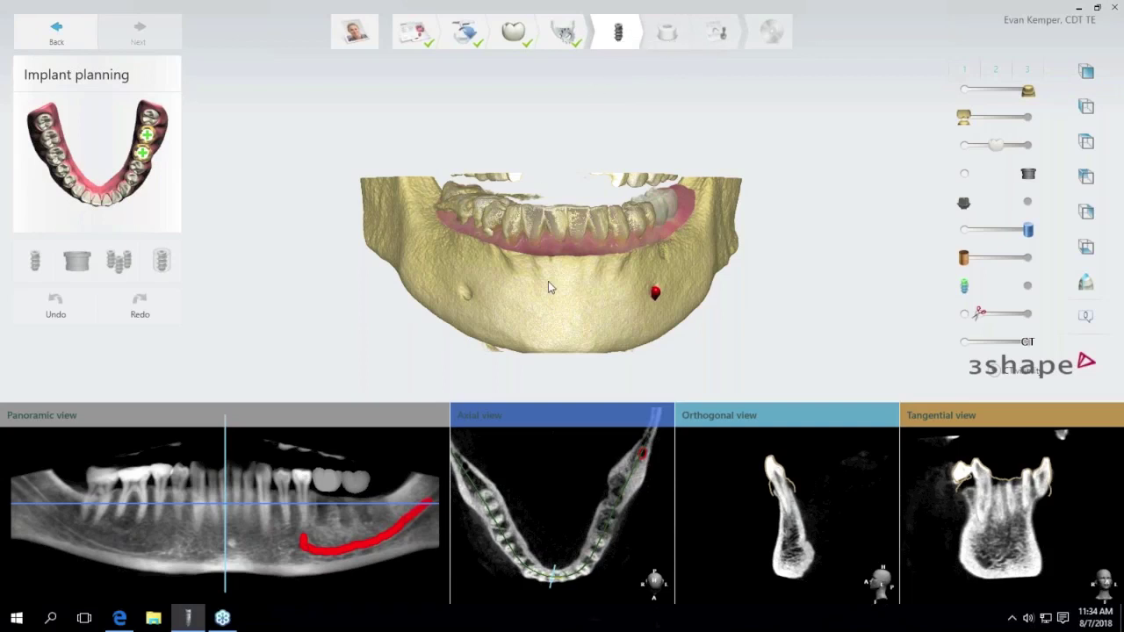
right_drag(548, 281, 493, 297)
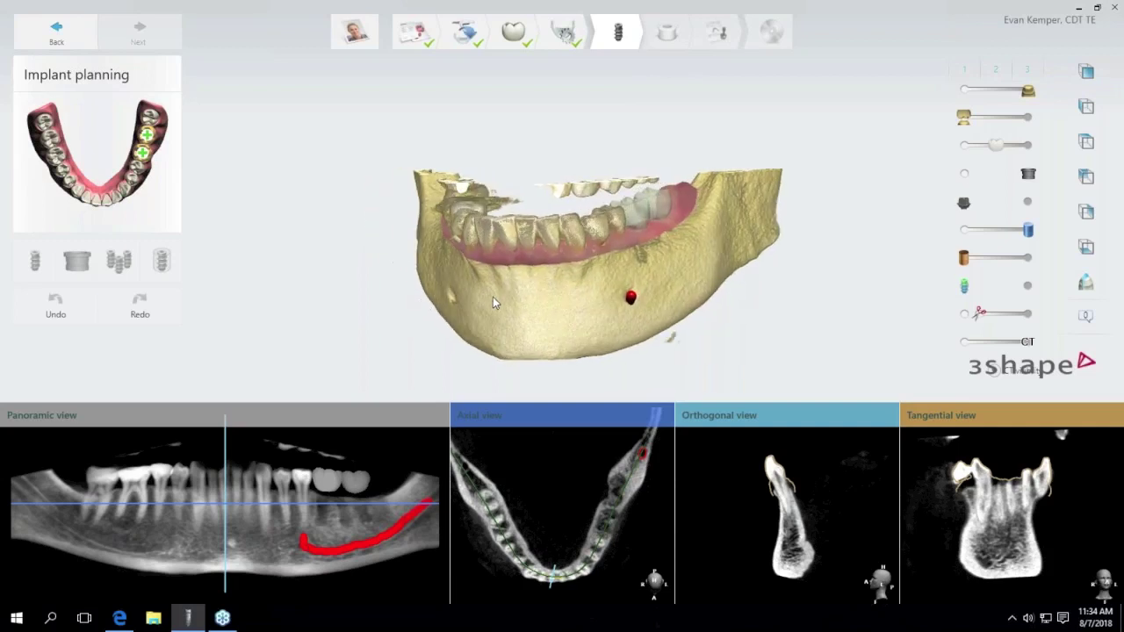
click(143, 154)
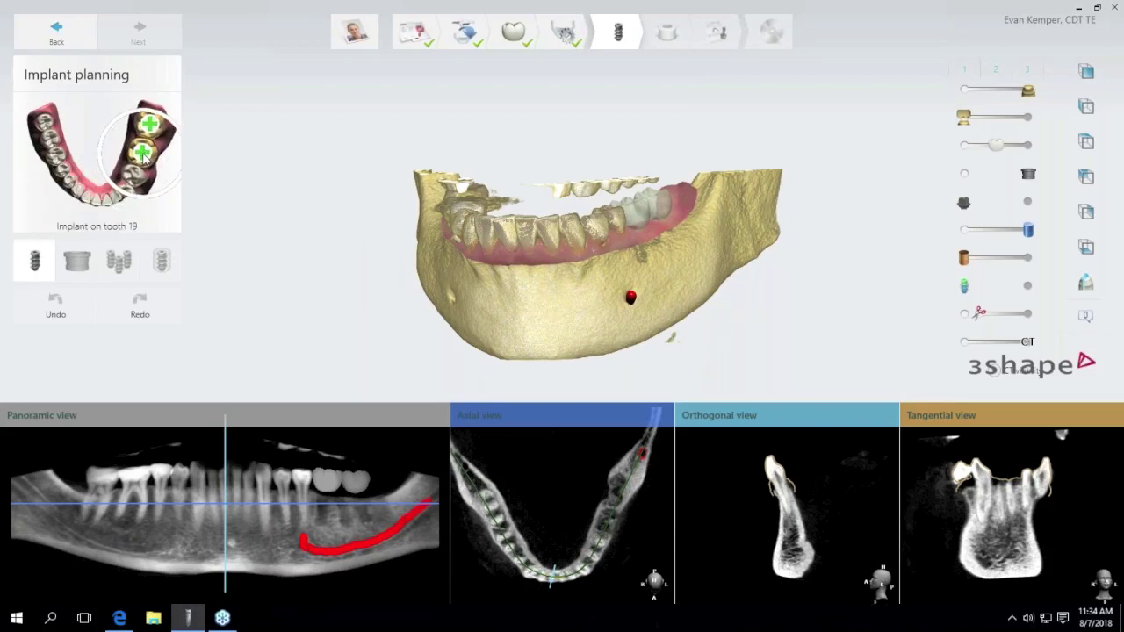
click(142, 154)
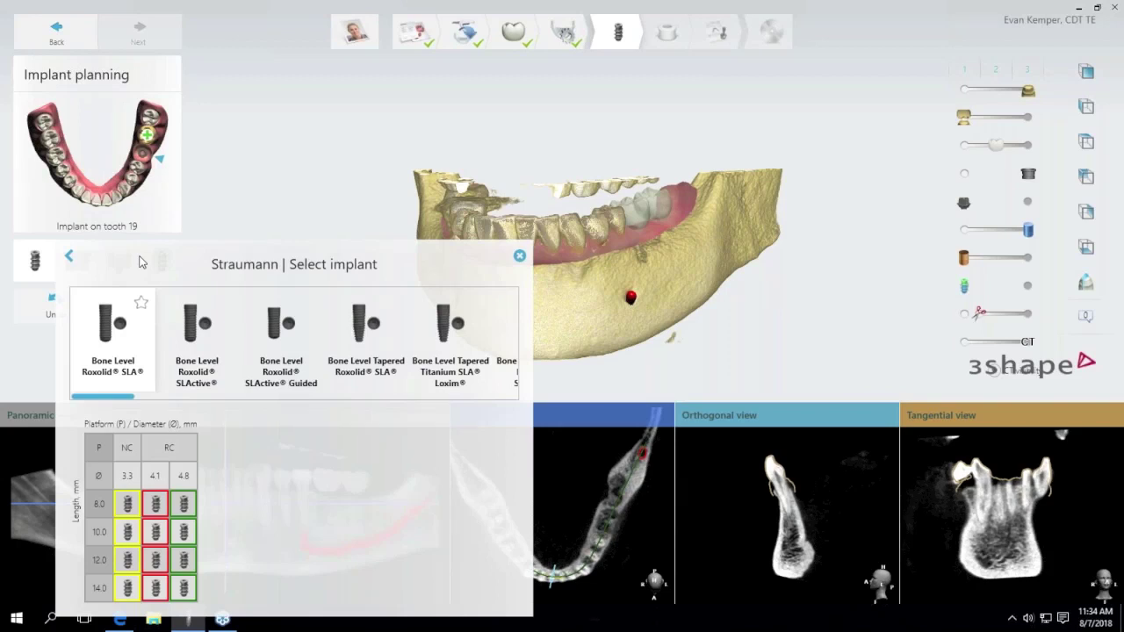
Browse the implant manufacturers and open the Nobel Biocare implant systems.
click(69, 258)
scroll(222, 355, down, 1)
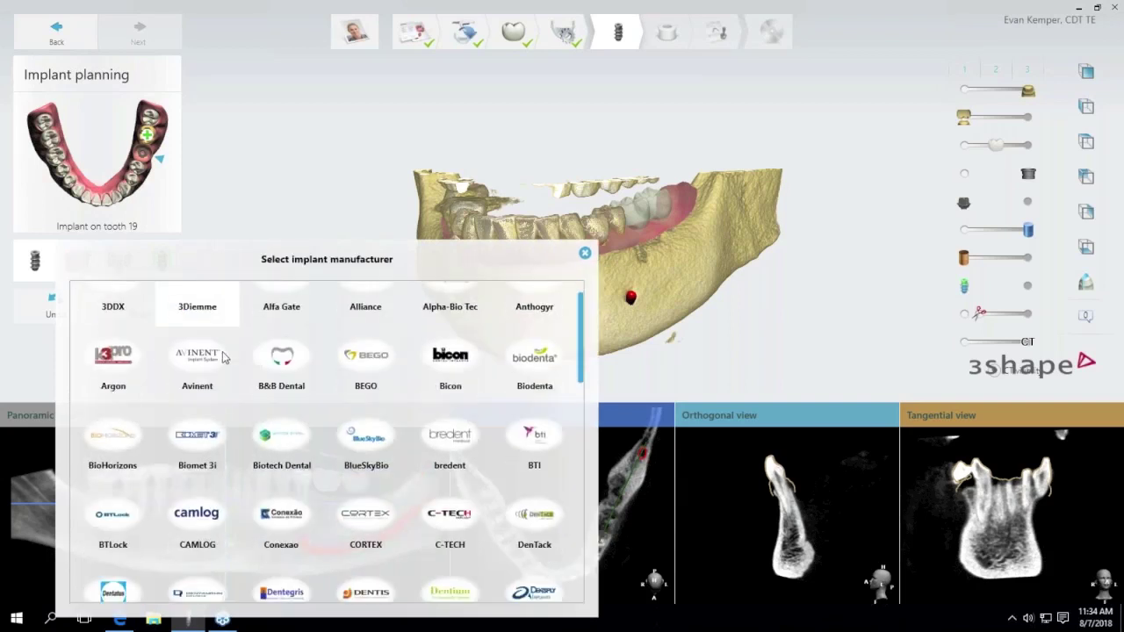
scroll(222, 356, down, 10)
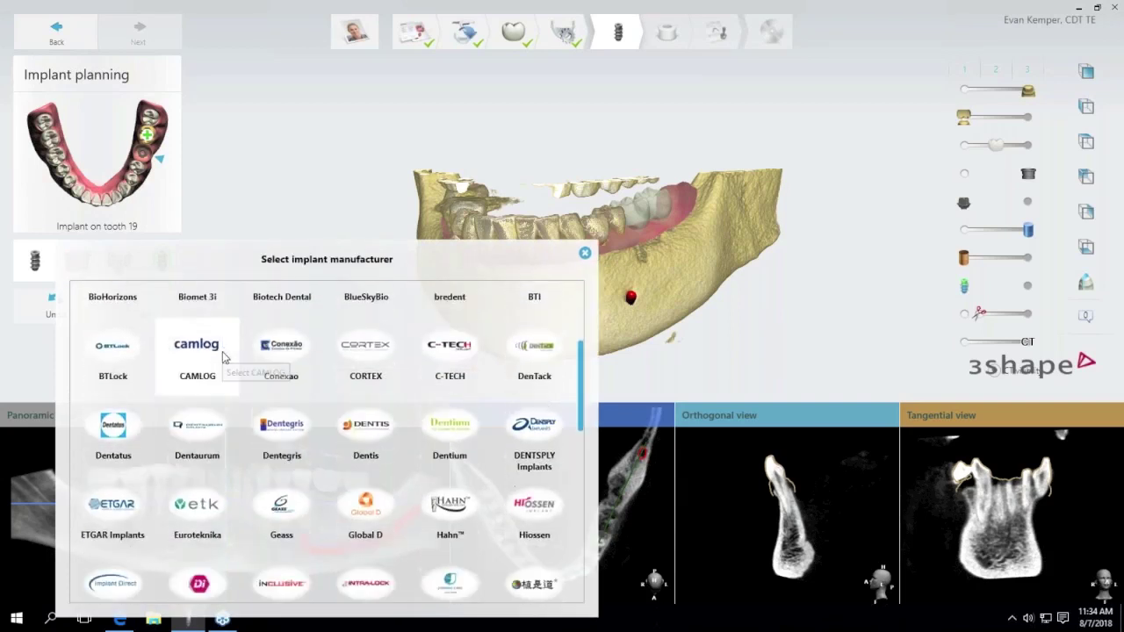
scroll(222, 352, down, 6)
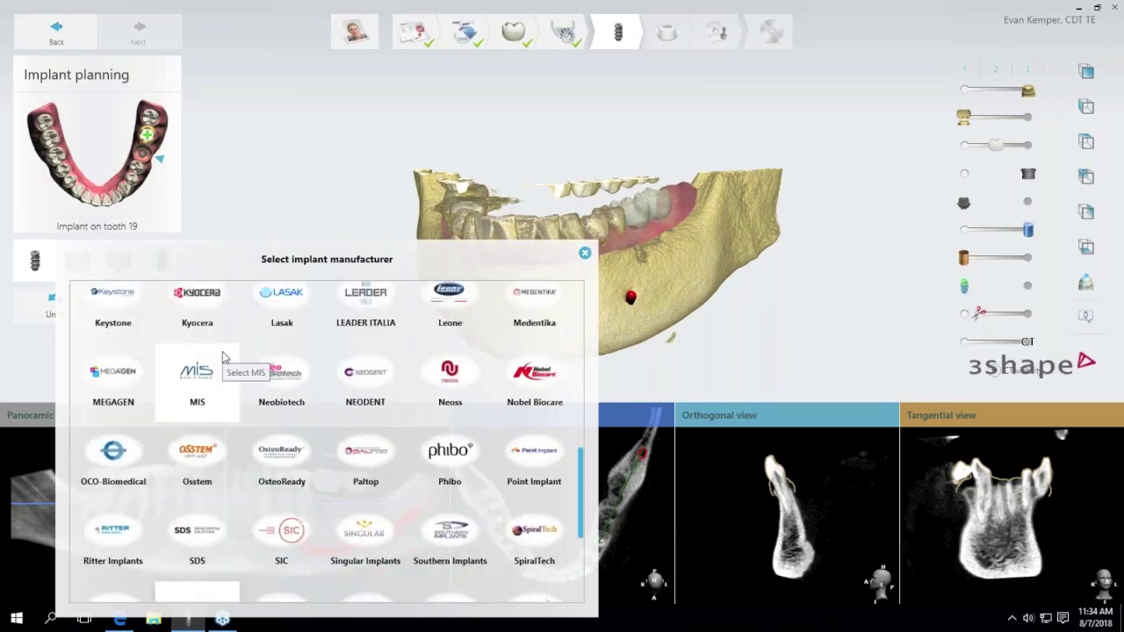
scroll(222, 356, up, 7)
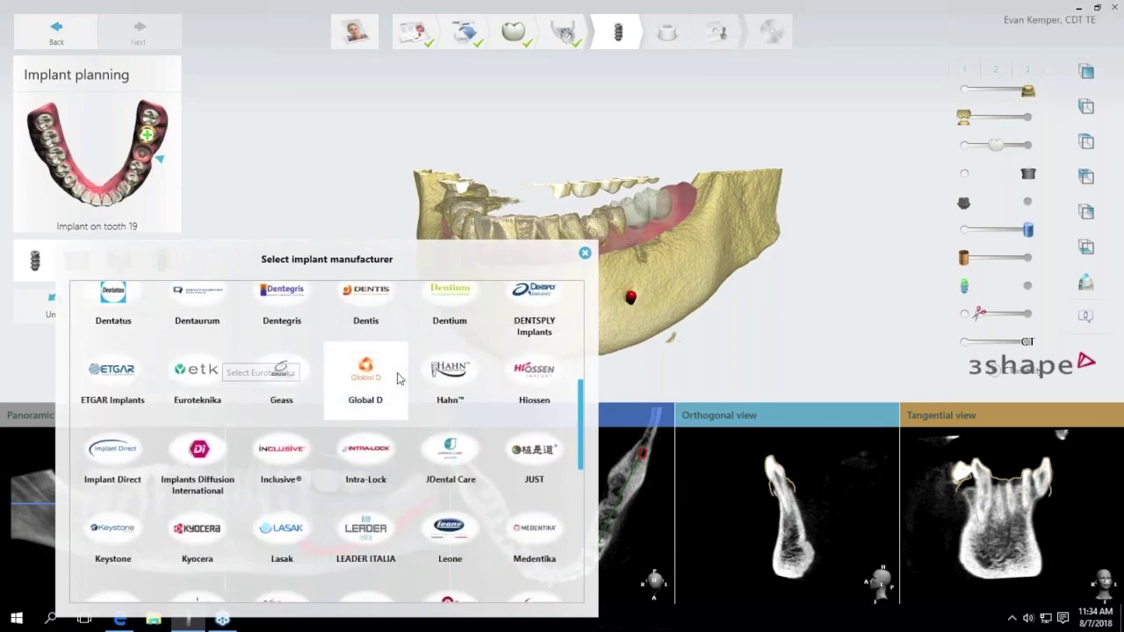
scroll(430, 376, down, 3)
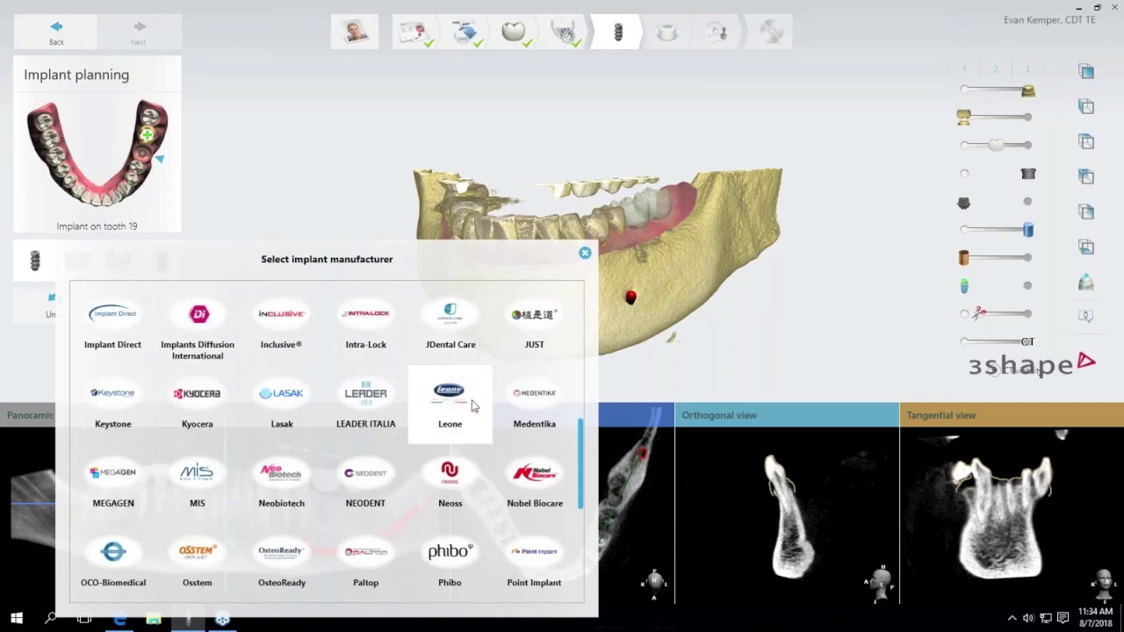
click(520, 468)
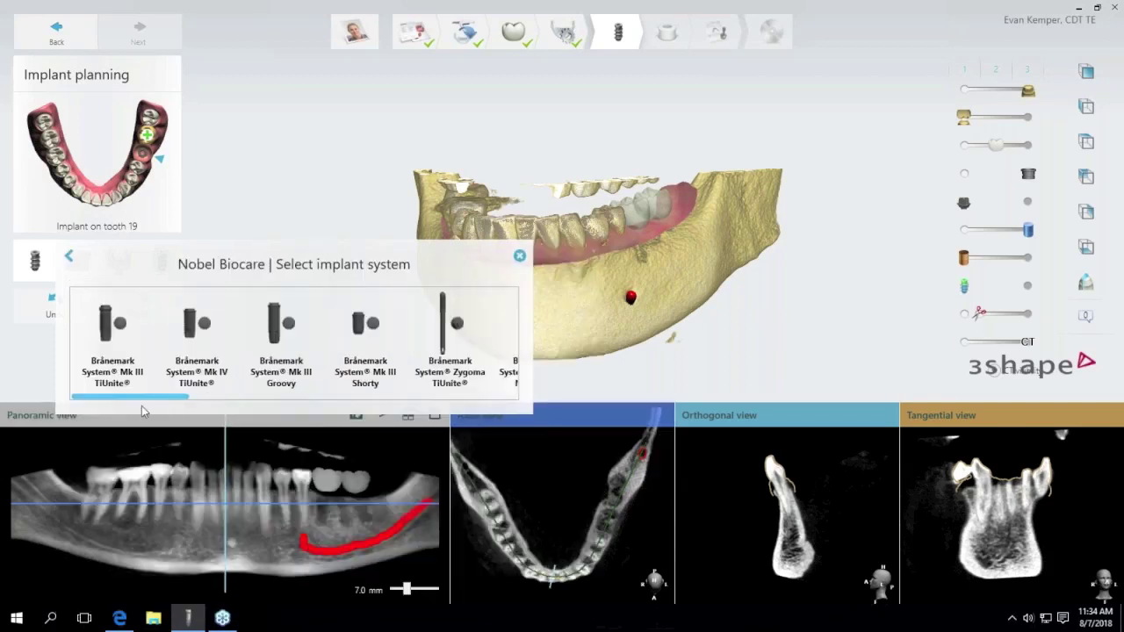
Examine the Nobel Biocare range, including the available sizes of NobelActive and Brånemark System Zygoma TiUnite, and return to the manufacturers.
drag(136, 392, 247, 382)
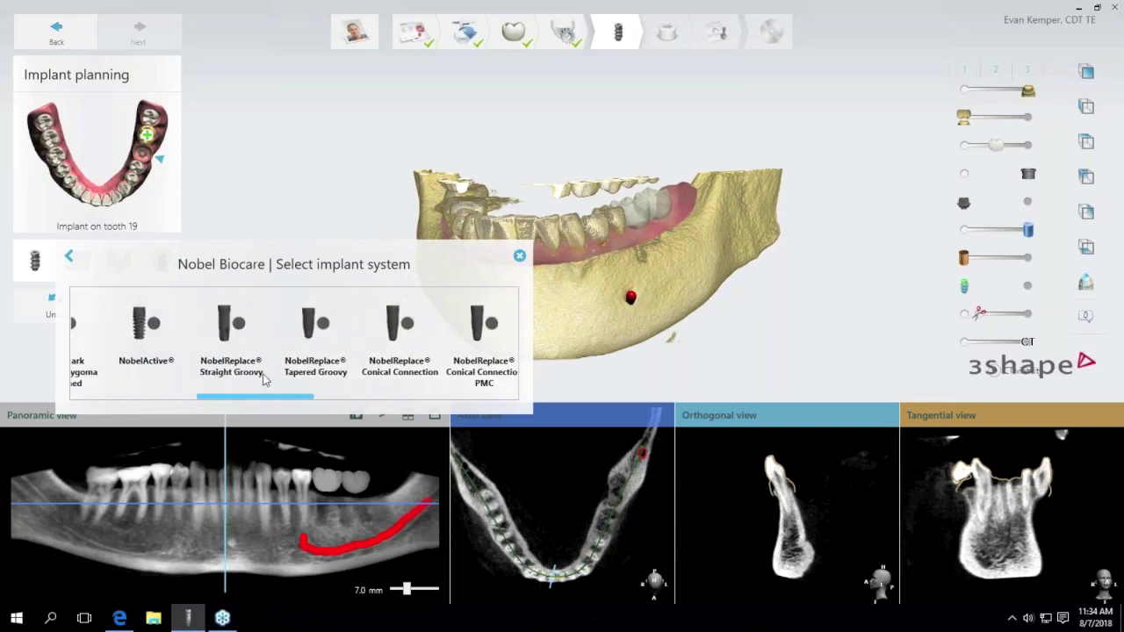
click(91, 361)
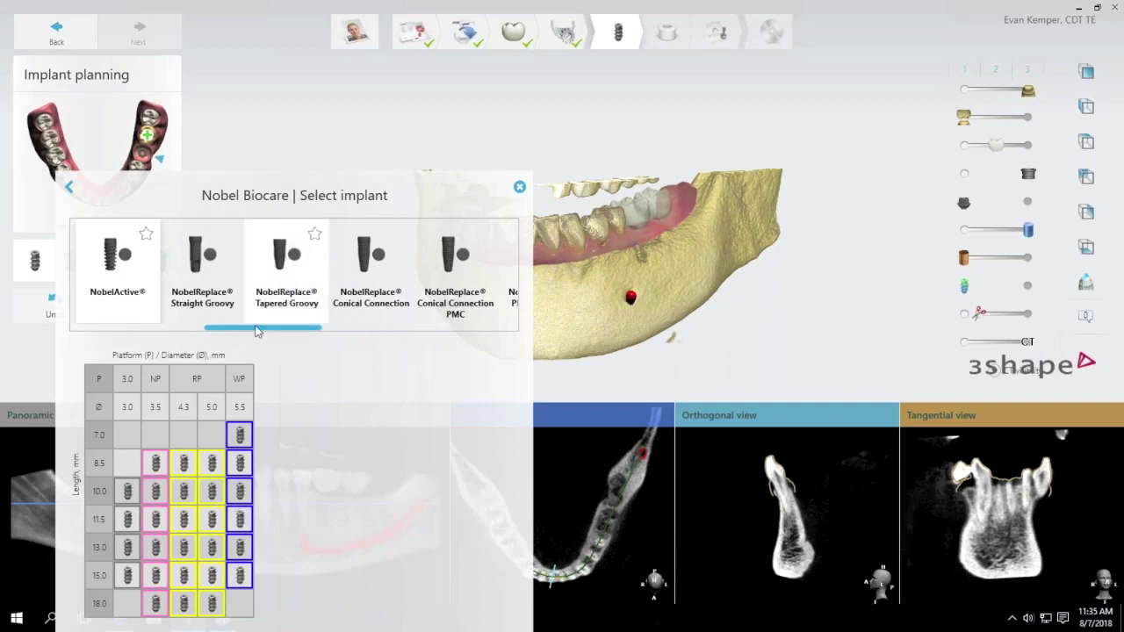
drag(257, 329, 148, 364)
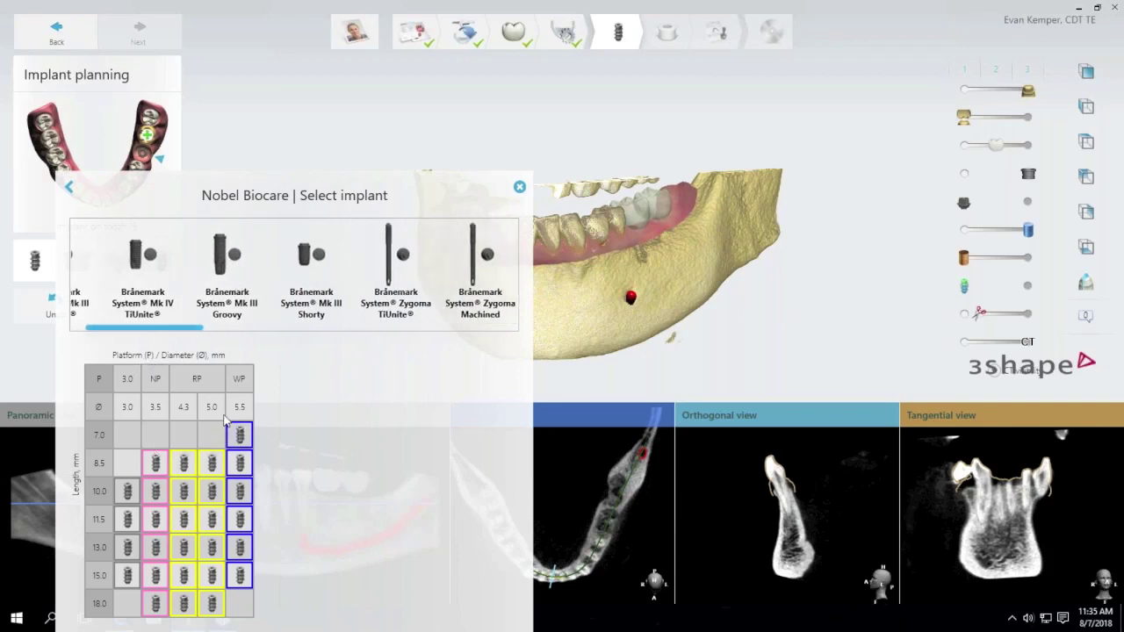
drag(175, 329, 202, 328)
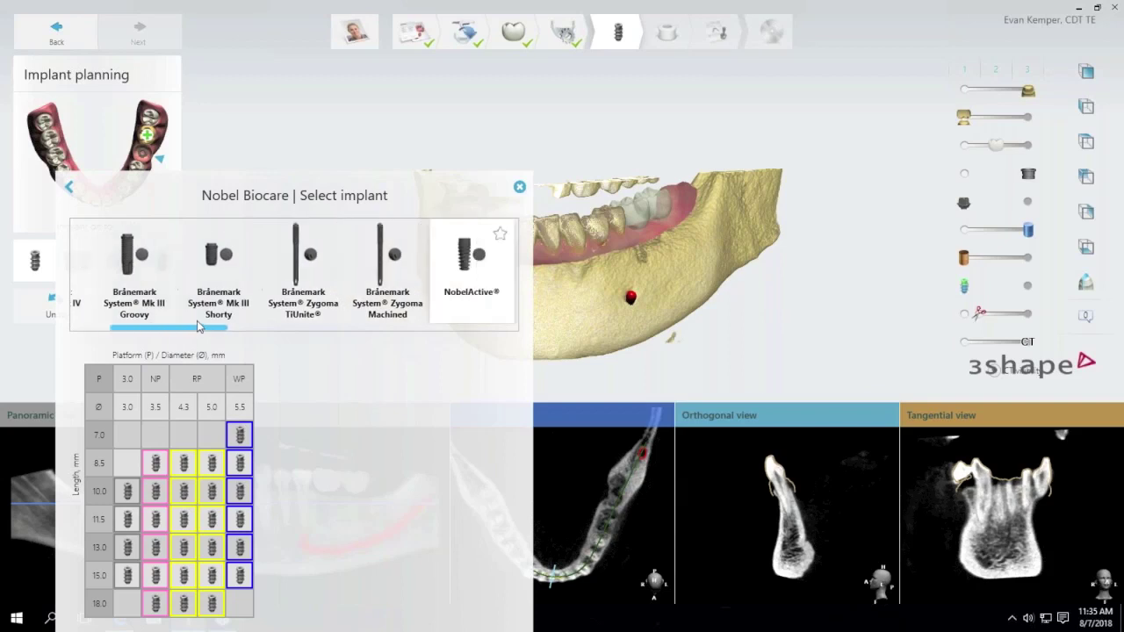
click(283, 316)
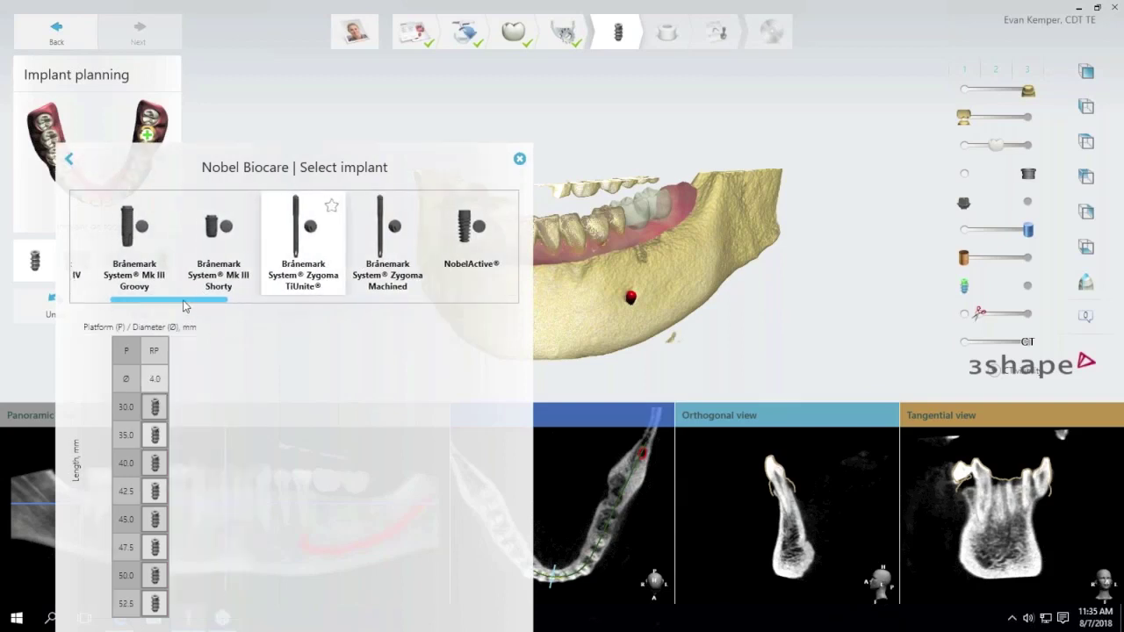
drag(206, 312, 95, 323)
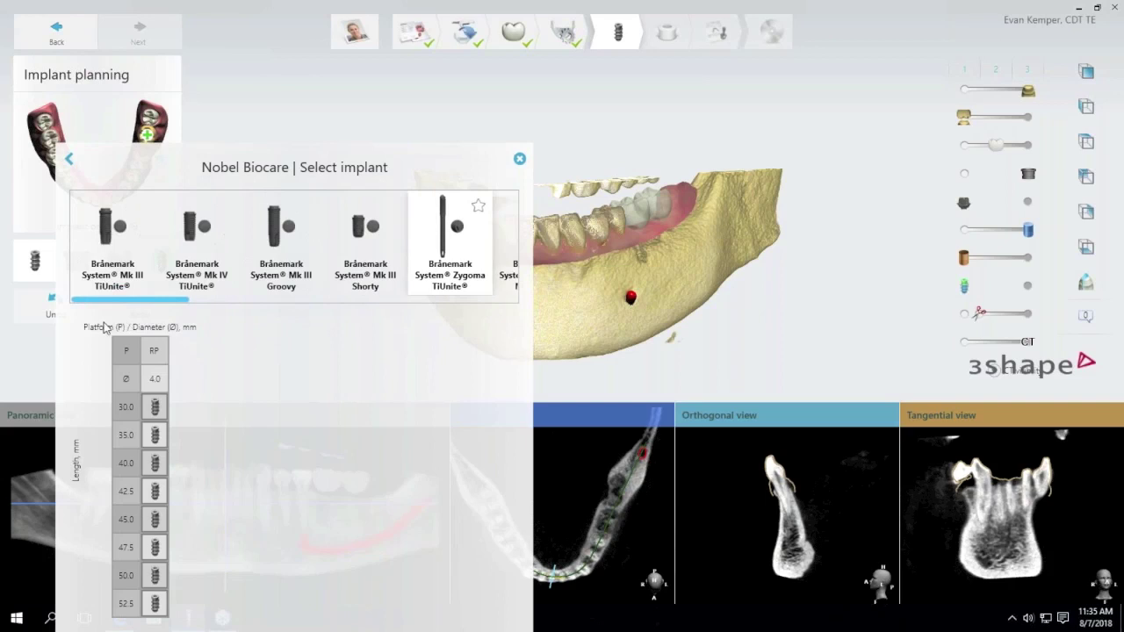
click(70, 161)
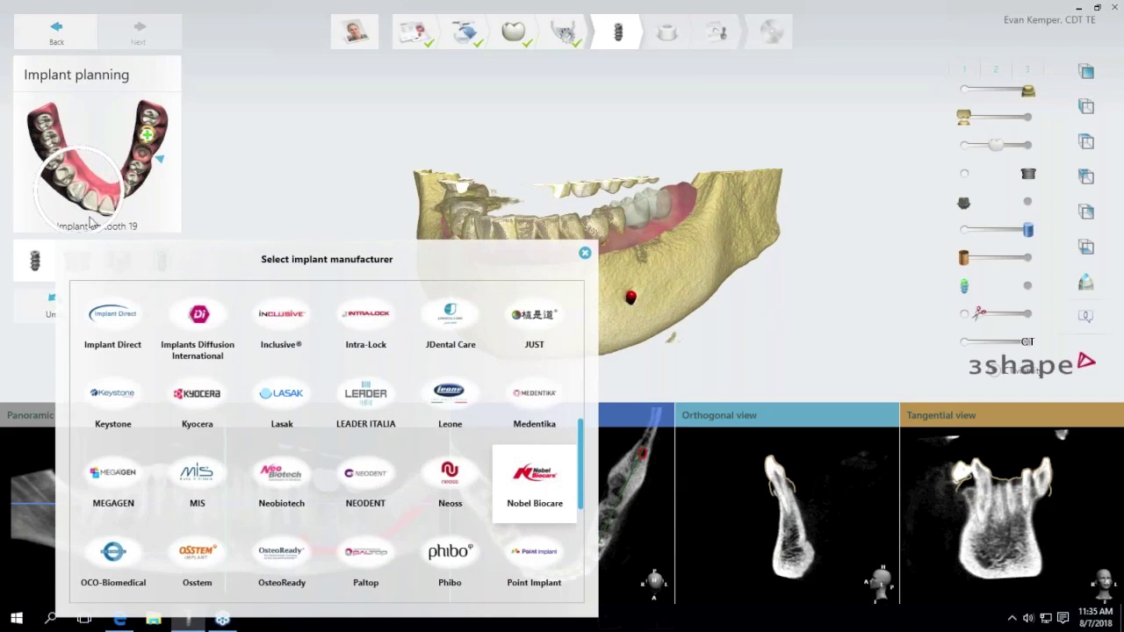
Place a Straumann Bone Level Roxolid SLA implant, RC platform, 4.8 mm diameter and 12.0 mm long, on tooth 19.
scroll(195, 425, down, 1)
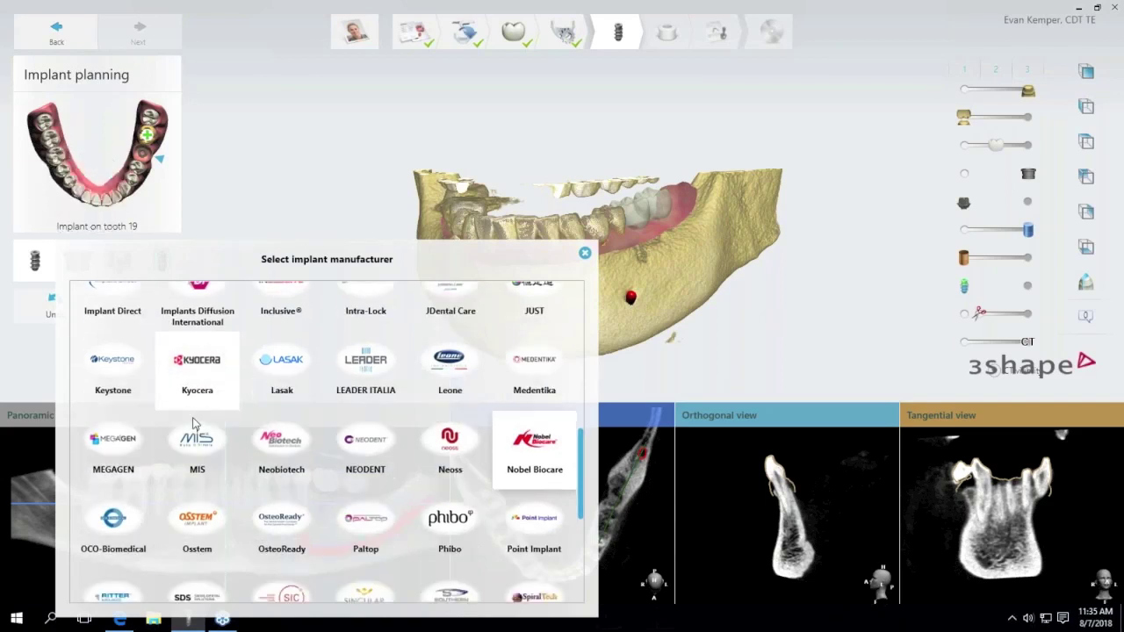
scroll(195, 424, down, 5)
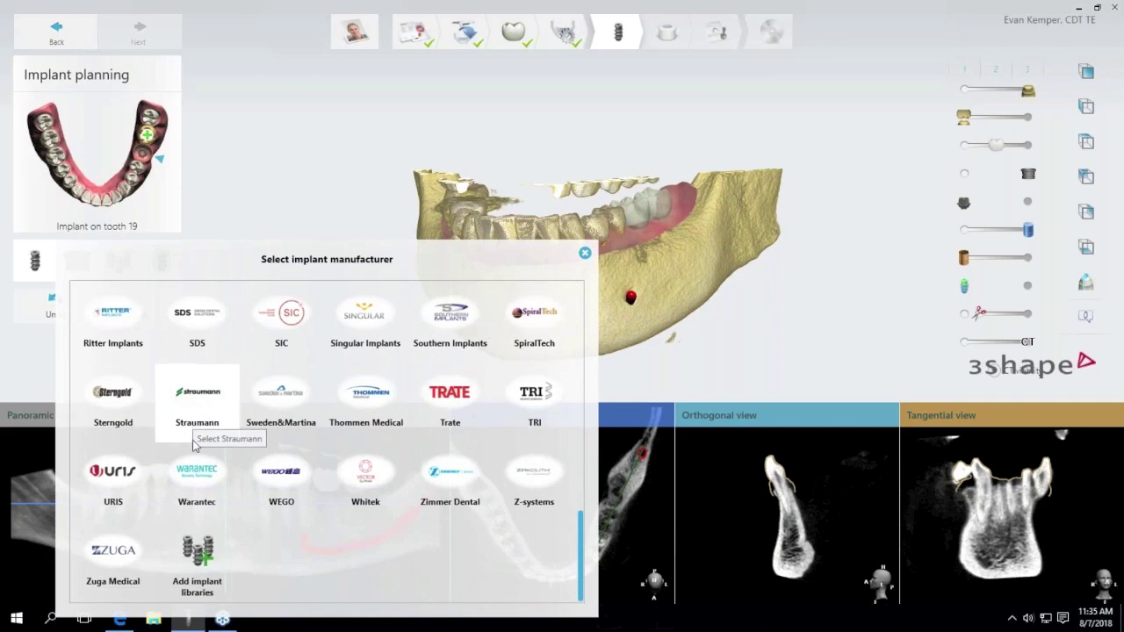
click(195, 442)
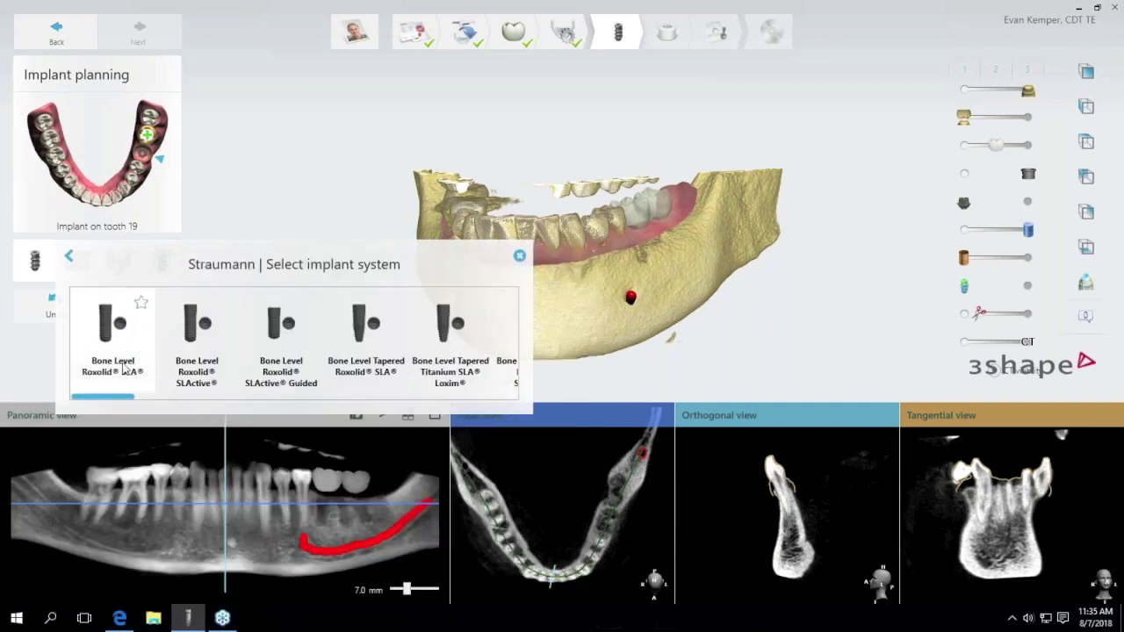
click(119, 345)
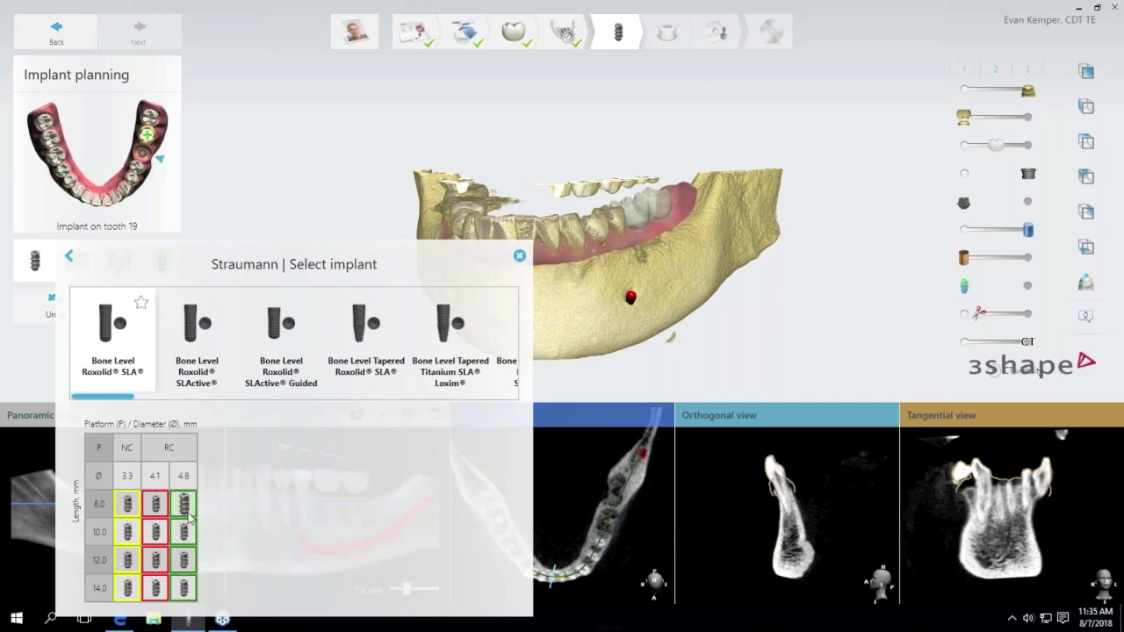
click(186, 562)
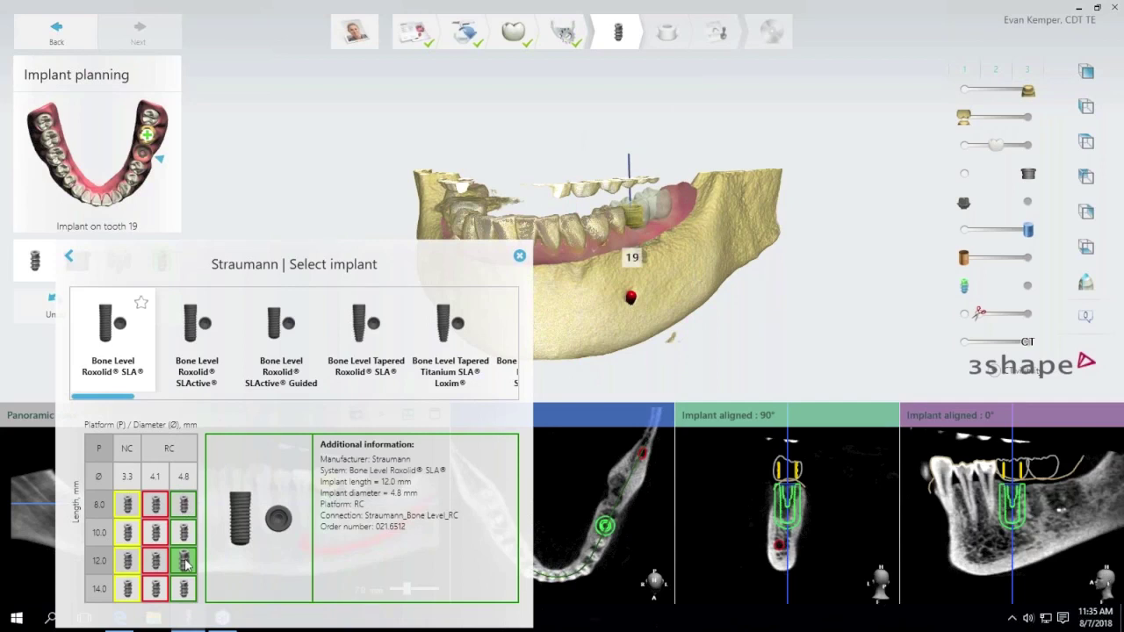
mouse_move(786, 493)
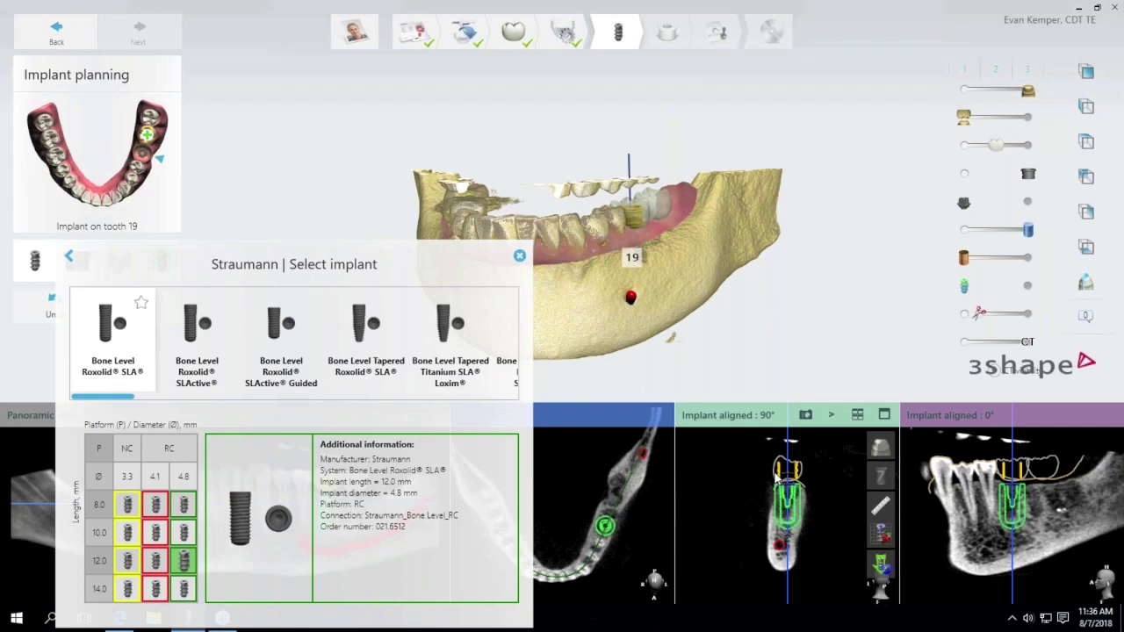
click(519, 256)
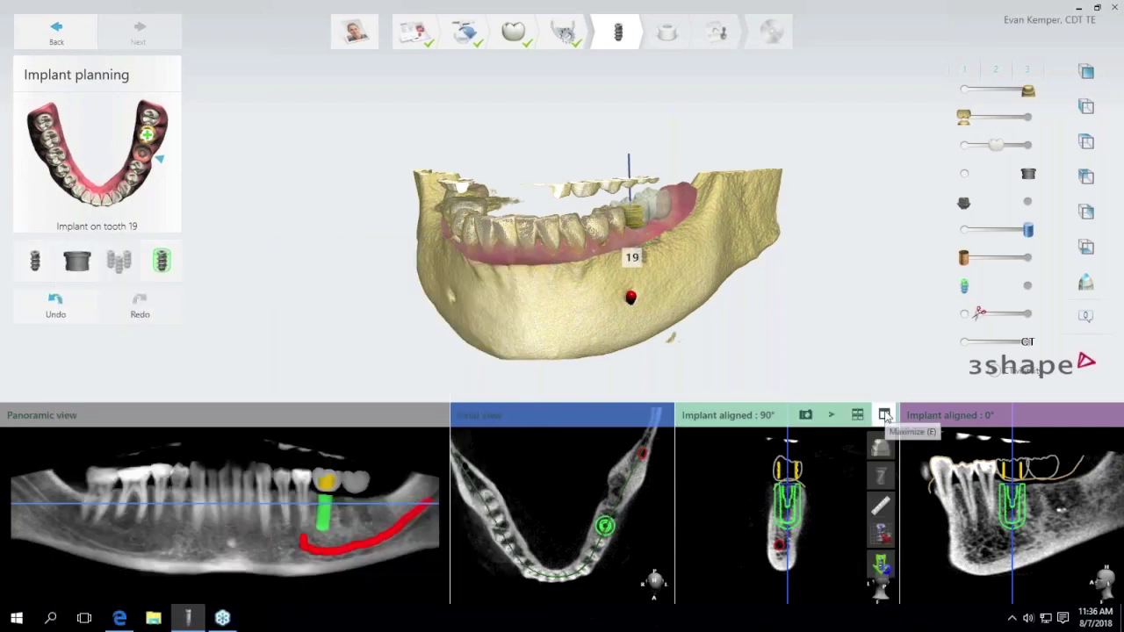
Shift and tilt the tooth 19 implant slightly within the ridge in the enlarged 90° implant-aligned view, keeping it clear of the nerve.
click(884, 415)
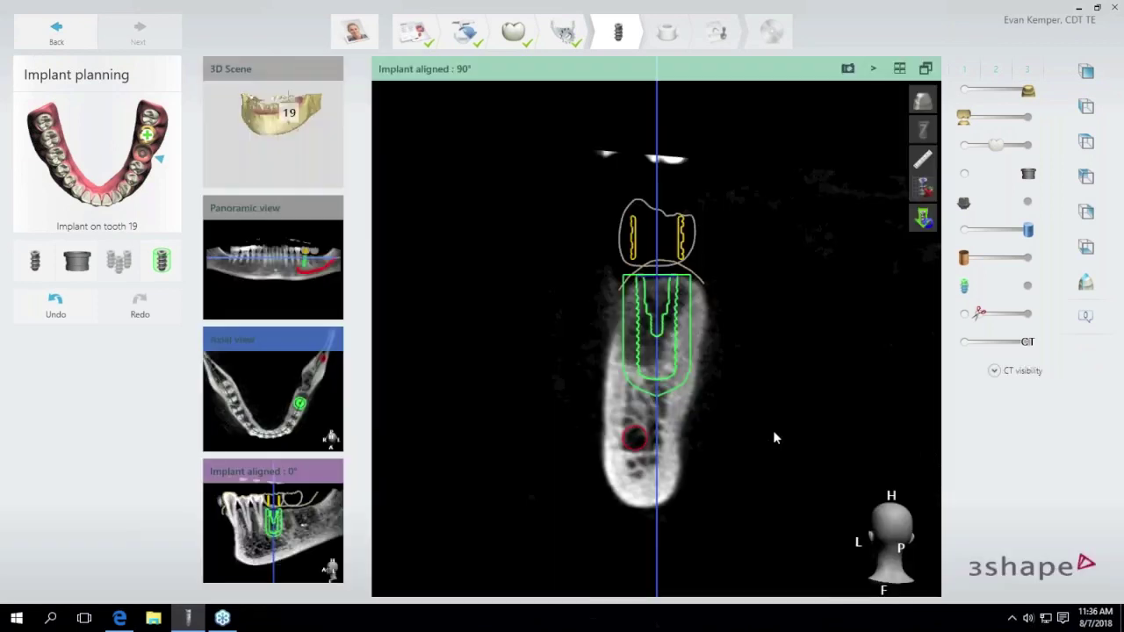
mouse_move(706, 366)
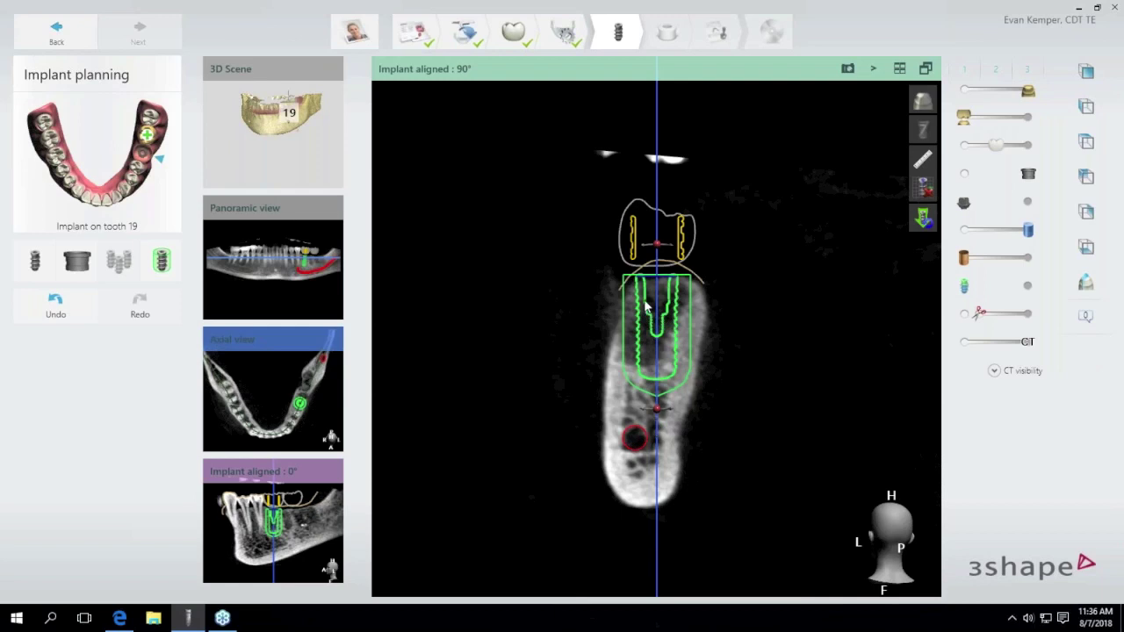
mouse_move(645, 304)
mouse_down()
mouse_move(653, 322)
mouse_move(652, 305)
mouse_up()
mouse_move(657, 411)
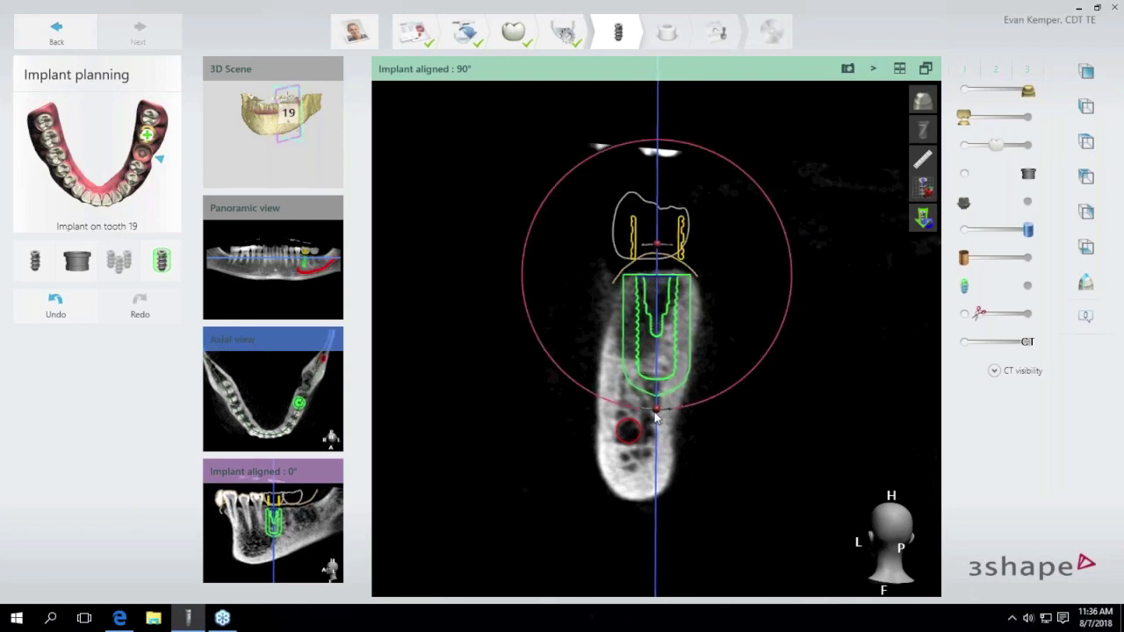
mouse_move(657, 413)
mouse_down()
mouse_move(648, 422)
mouse_move(659, 419)
mouse_up()
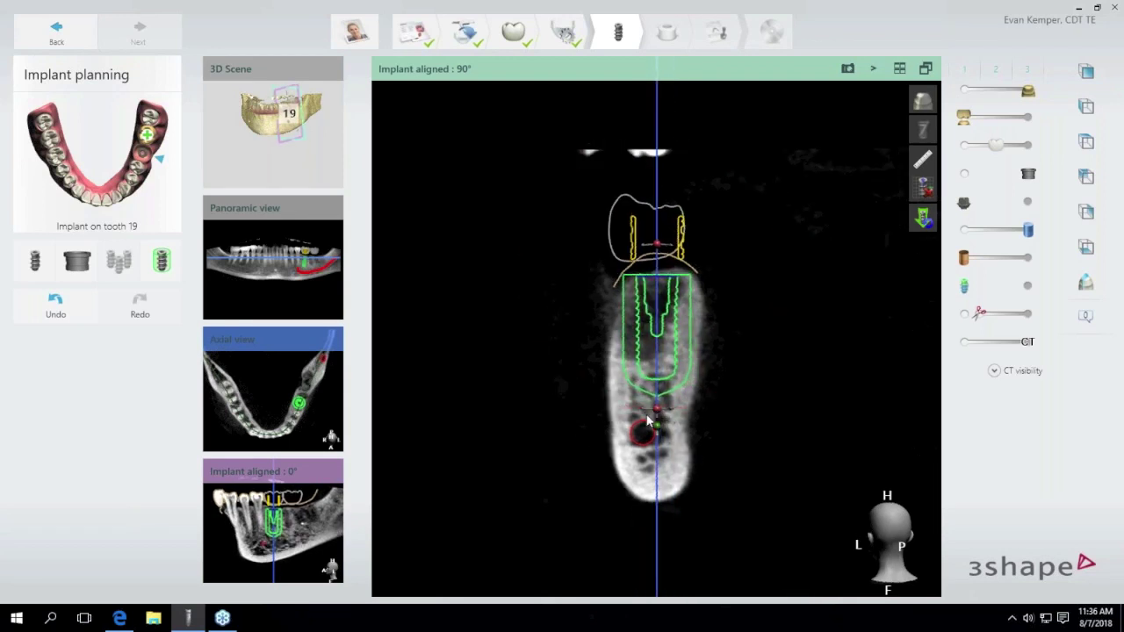
mouse_move(658, 411)
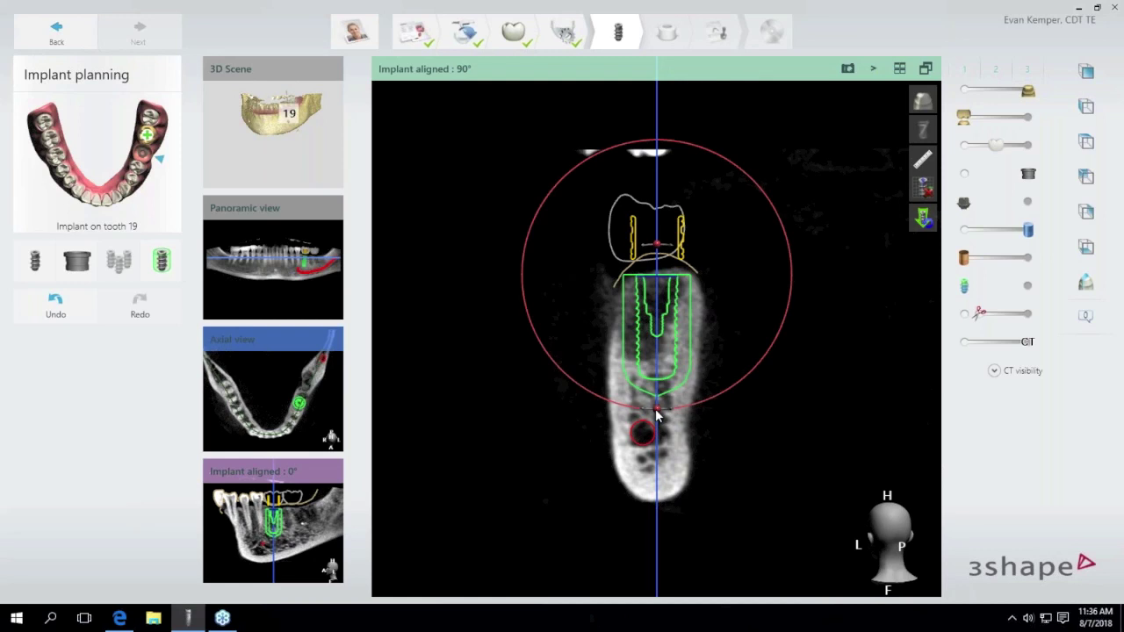
drag(658, 416, 668, 411)
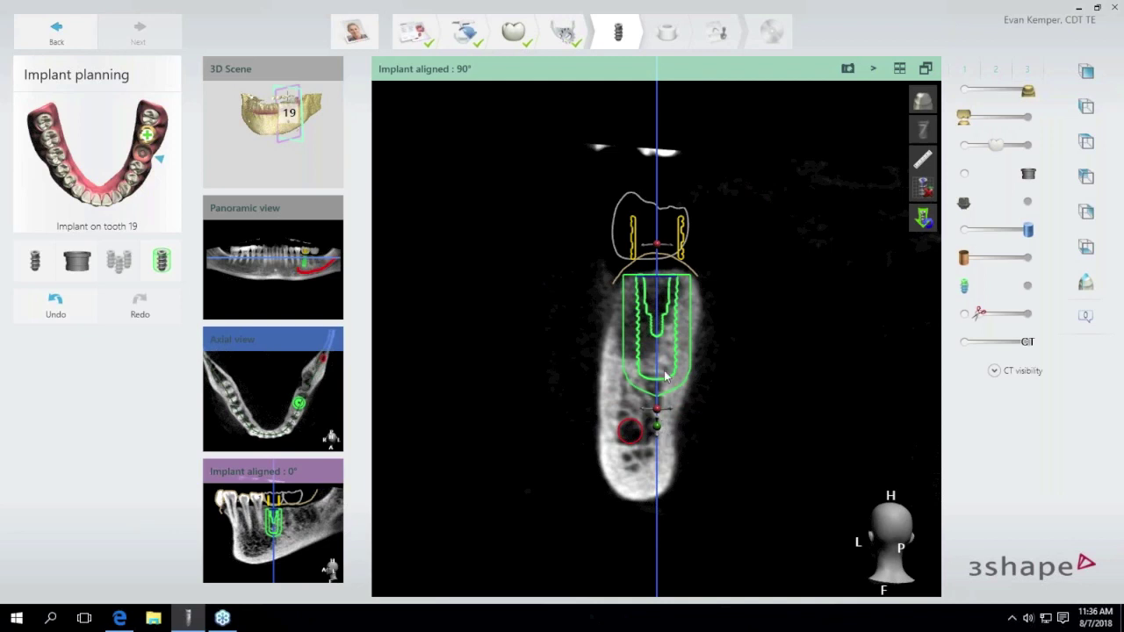
Try adjusting the tooth 19 implant's length at its apex and reopen its Straumann implant selection.
click(657, 426)
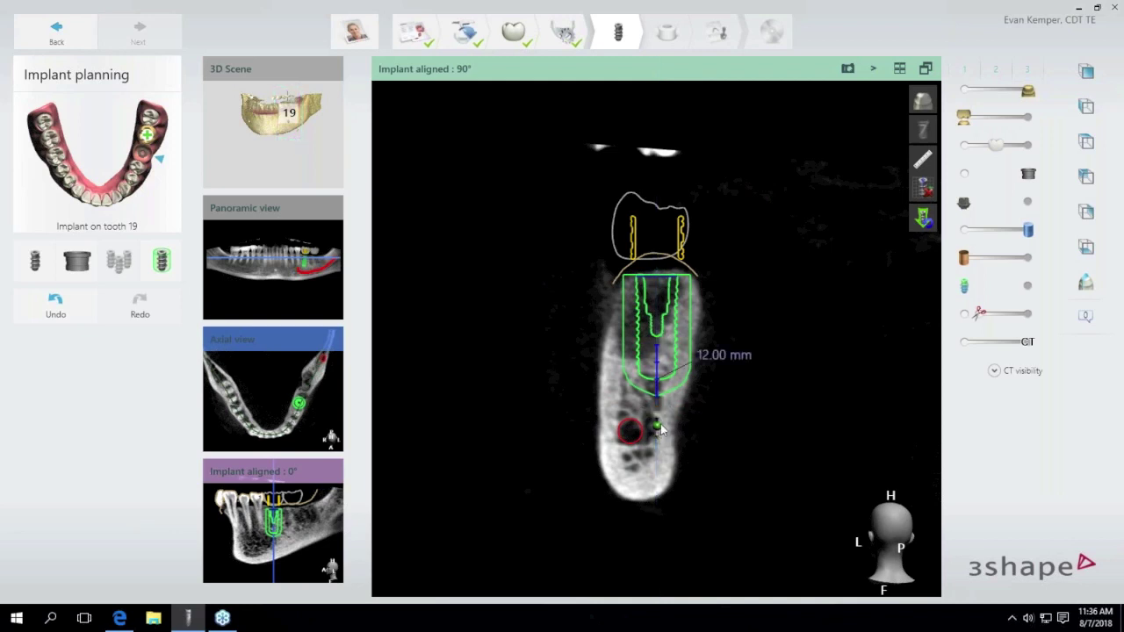
drag(657, 427, 644, 414)
click(36, 261)
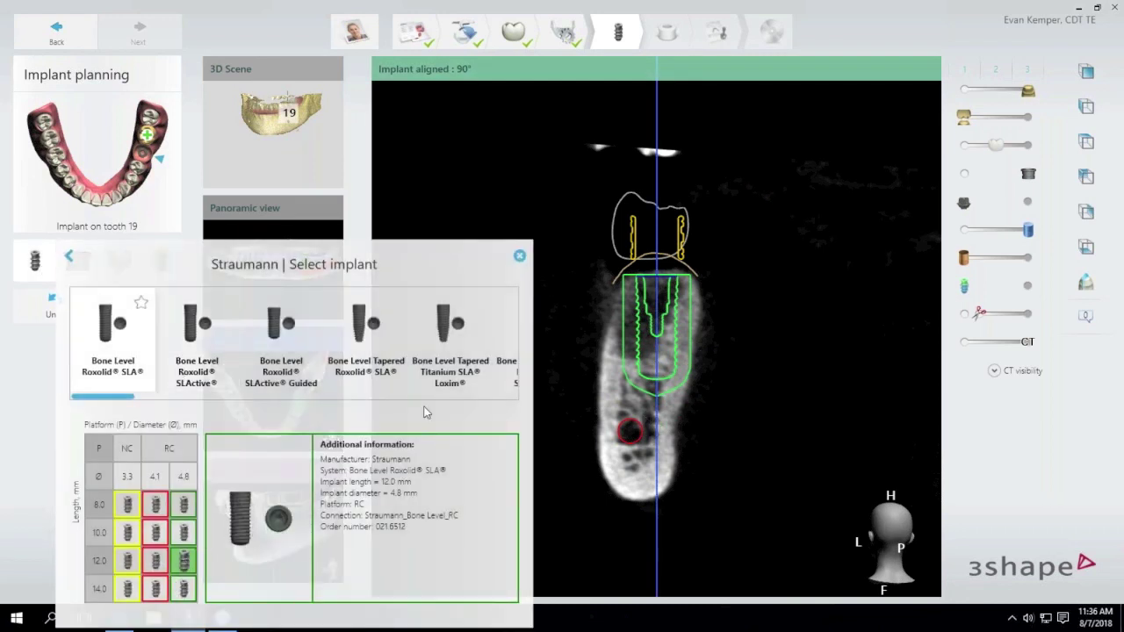
Close the implant selection and lengthen the tooth 19 implant from its apical end to the next available size.
click(520, 256)
click(658, 429)
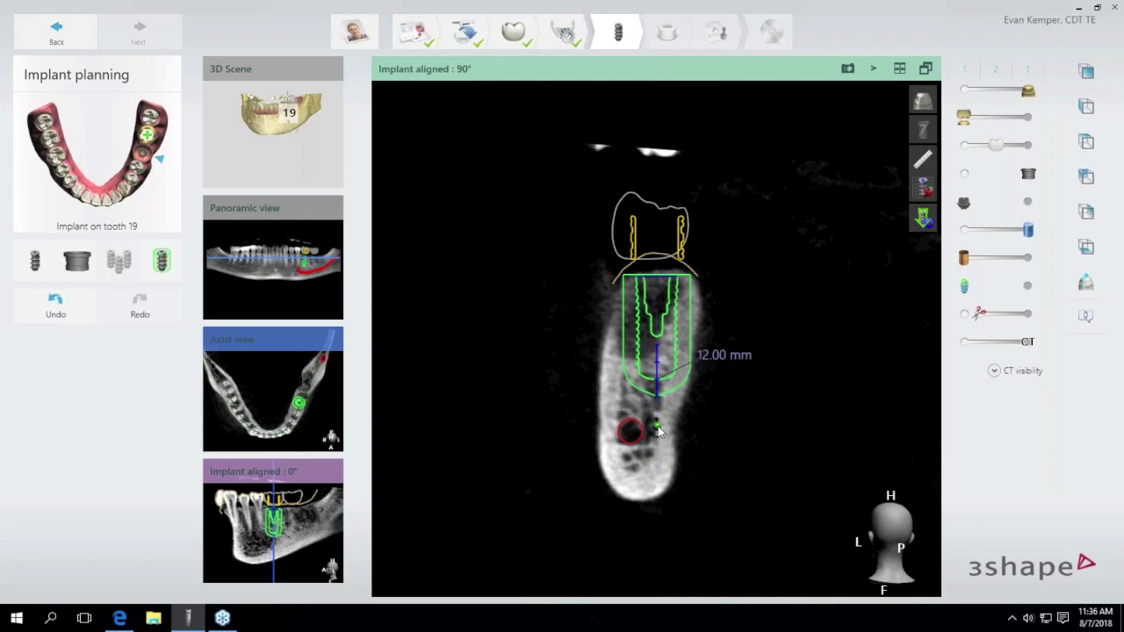
drag(656, 459, 657, 466)
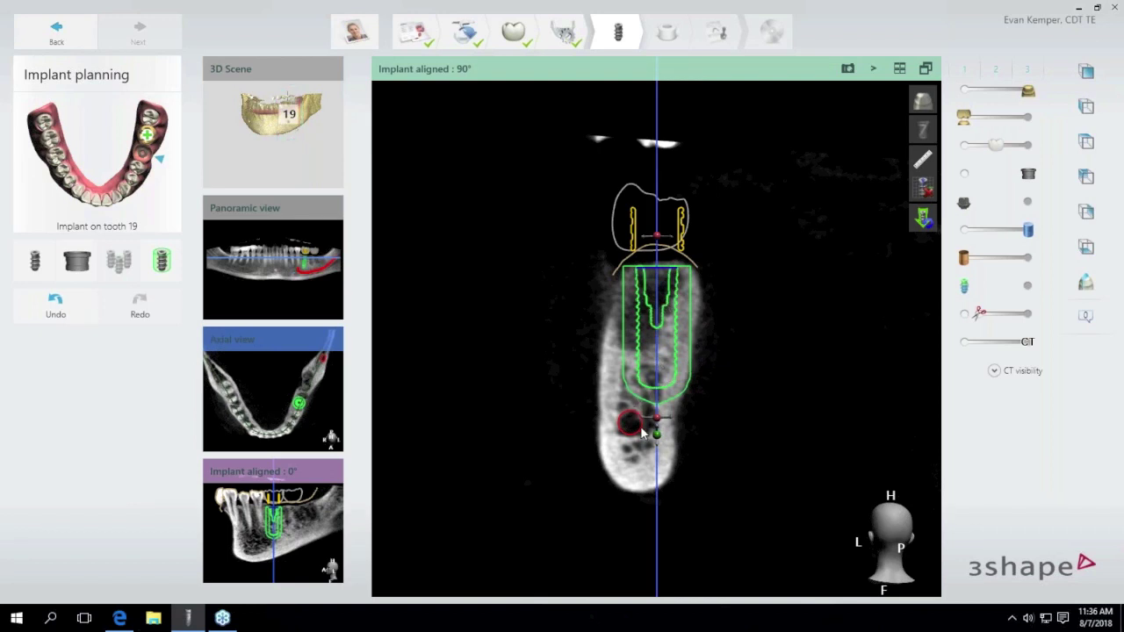
Shift the implant toward the nerve canal and try a custom safety zone with 1.50 apical and 0.58 radial distance.
mouse_move(659, 393)
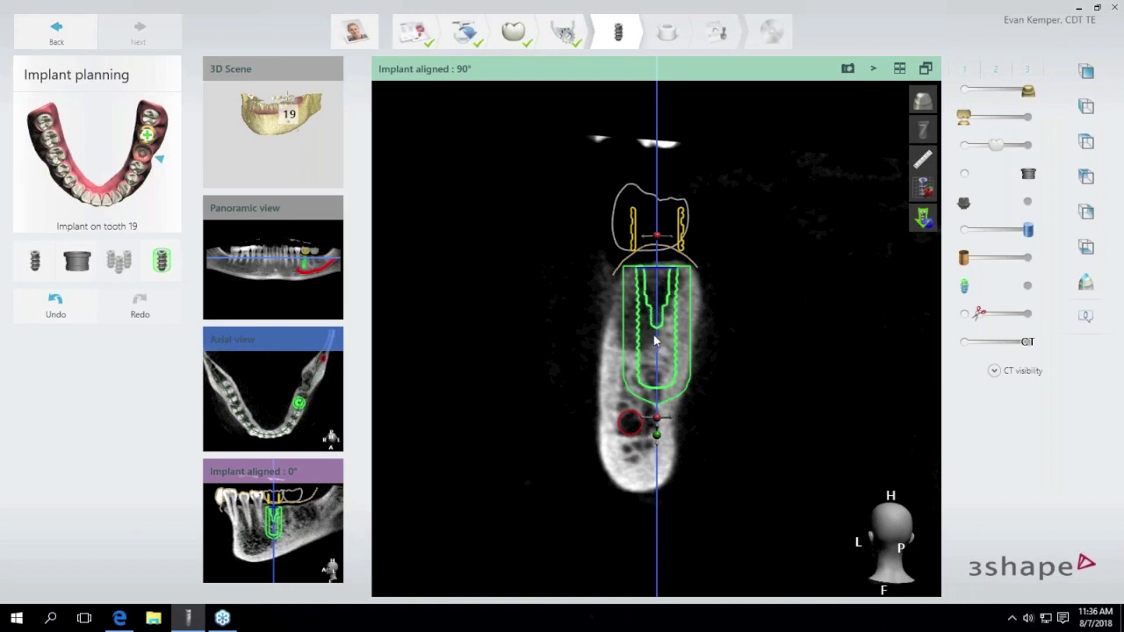
drag(639, 325, 629, 330)
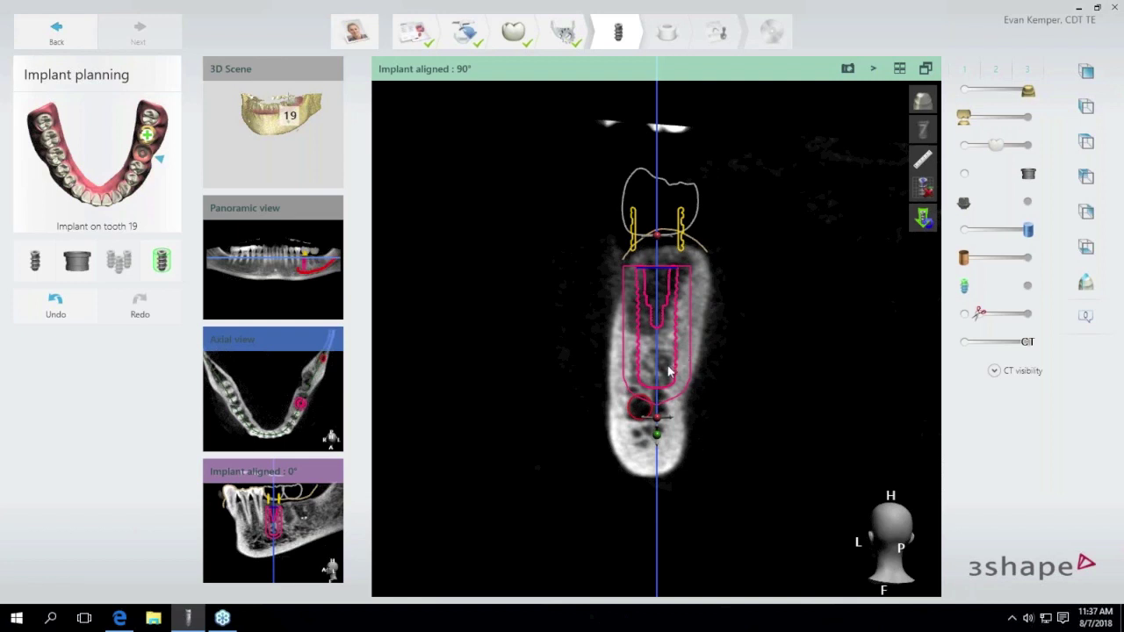
click(160, 263)
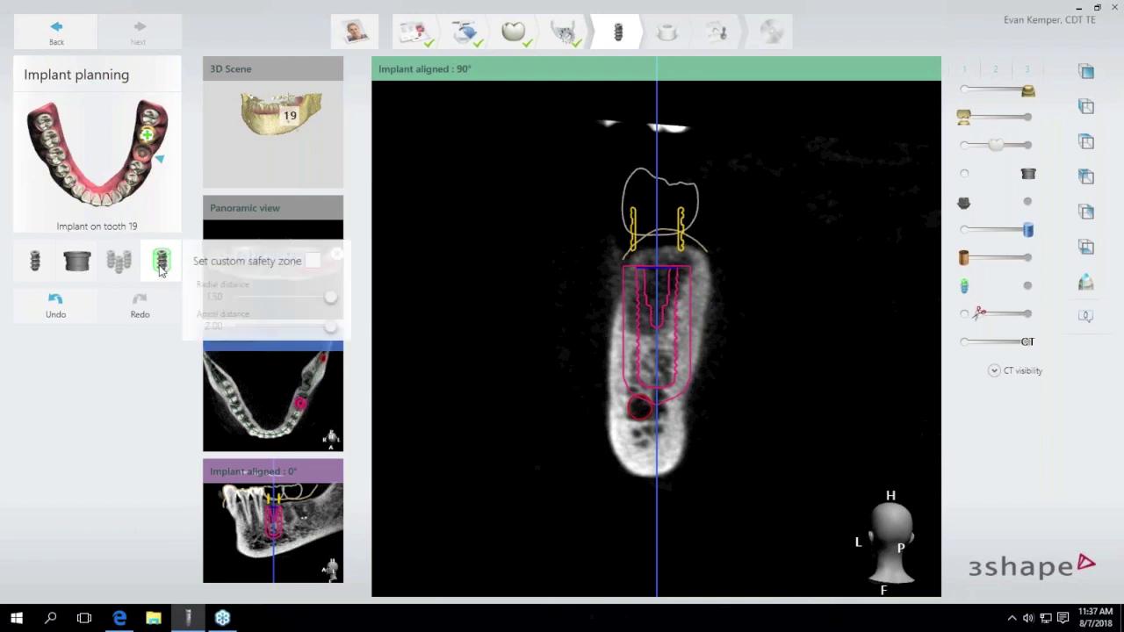
click(313, 262)
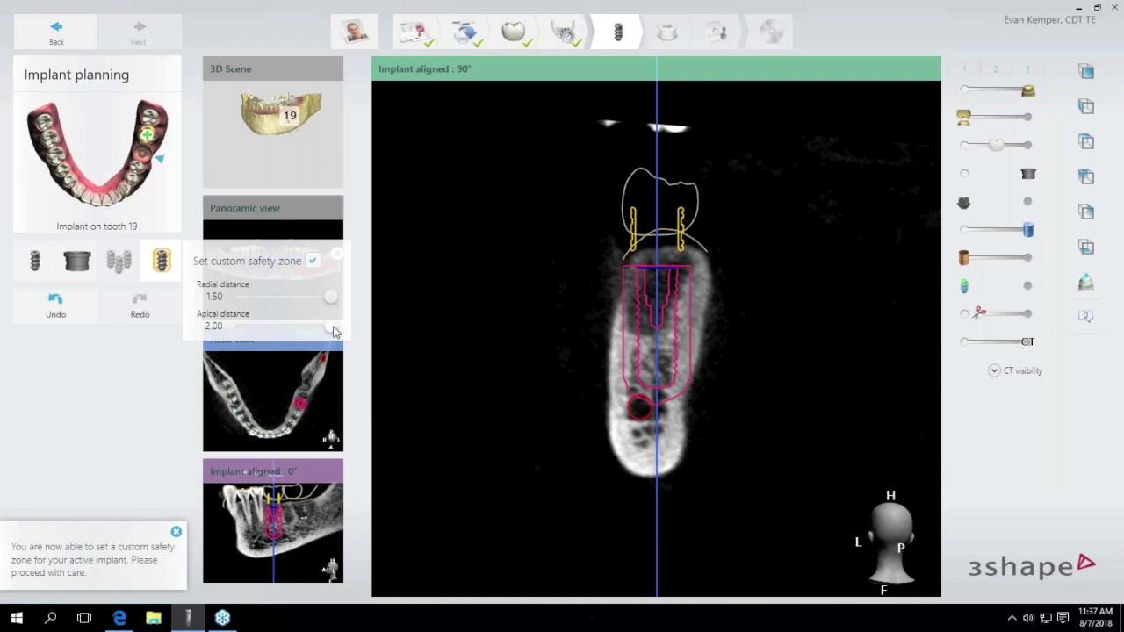
drag(333, 329, 230, 339)
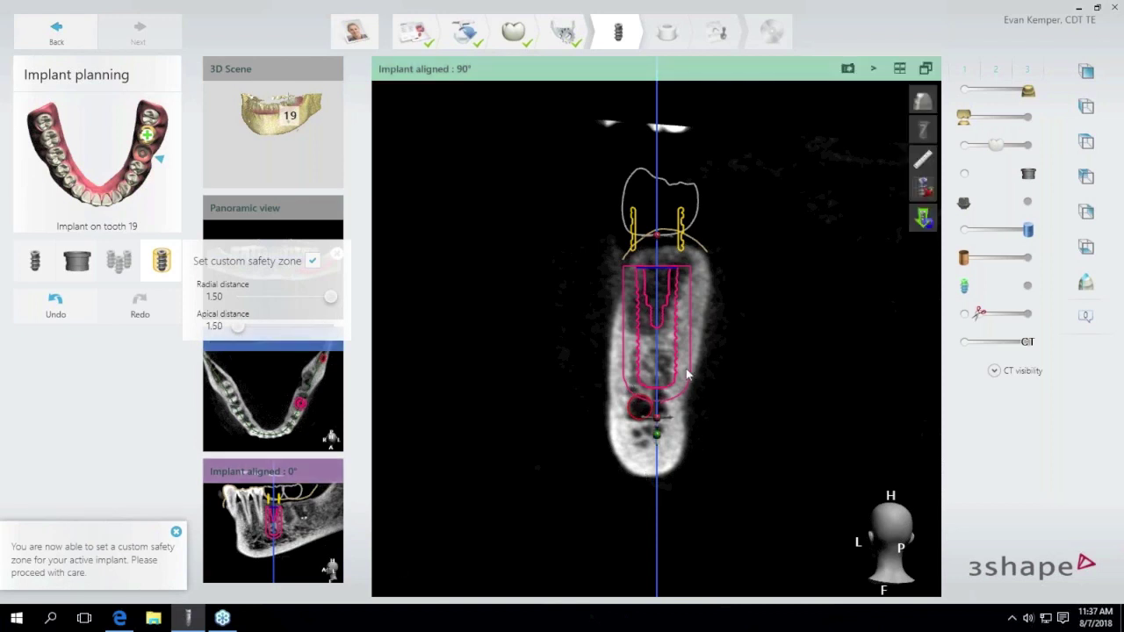
drag(326, 296, 271, 318)
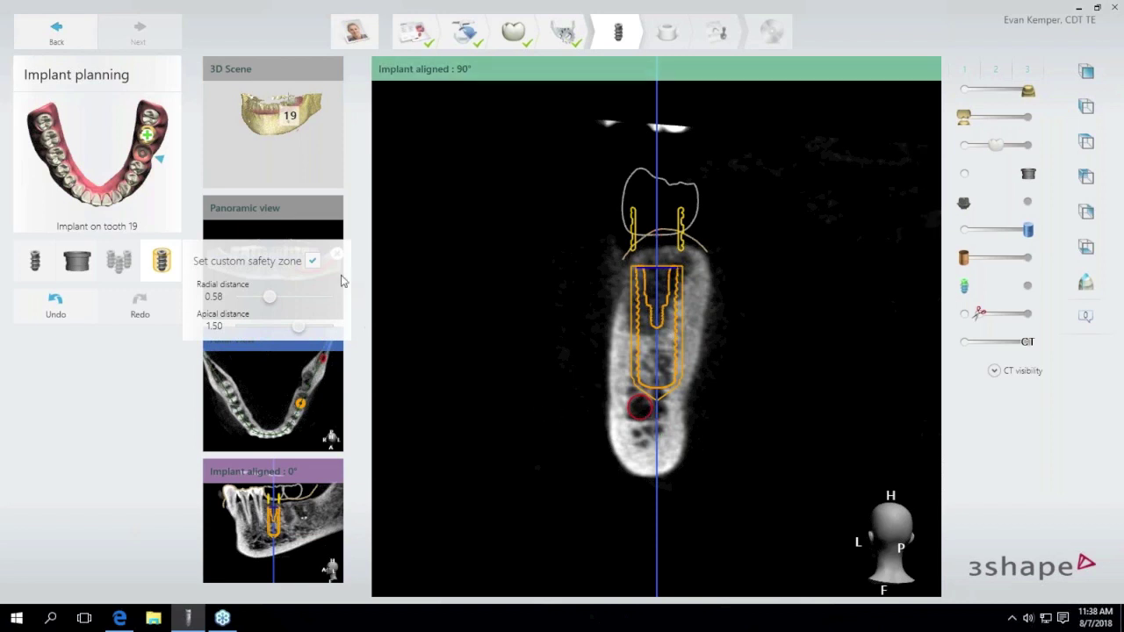
click(312, 261)
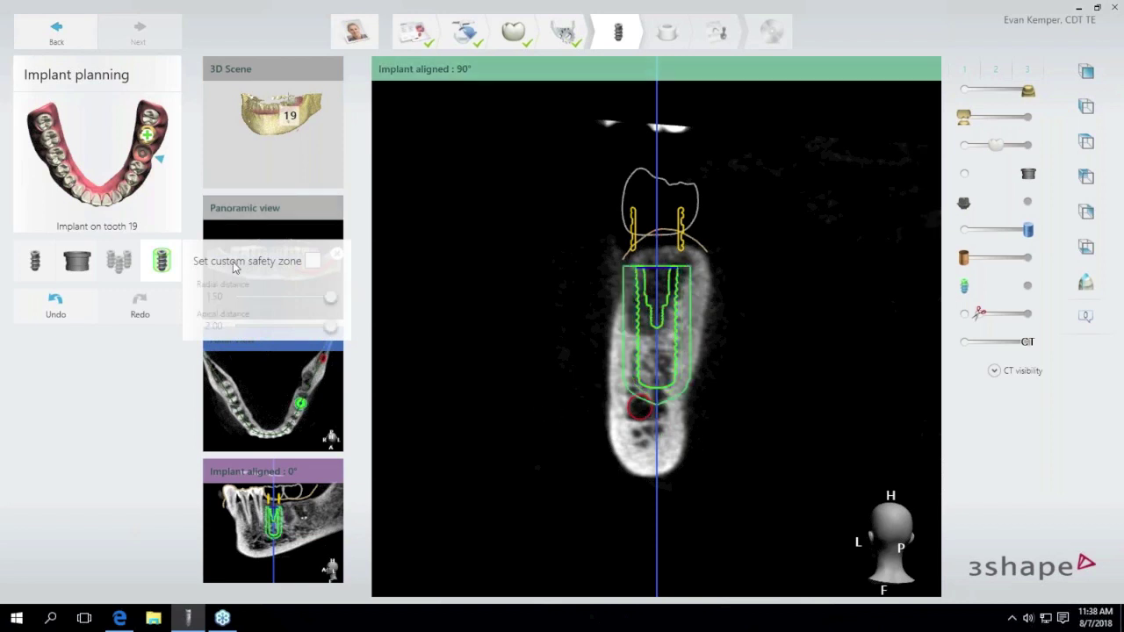
Move the implant away from the nerve canal in the 90° cross-section, and fine-tune its tilt and position in the 0° cross-section.
click(682, 282)
drag(680, 282, 683, 275)
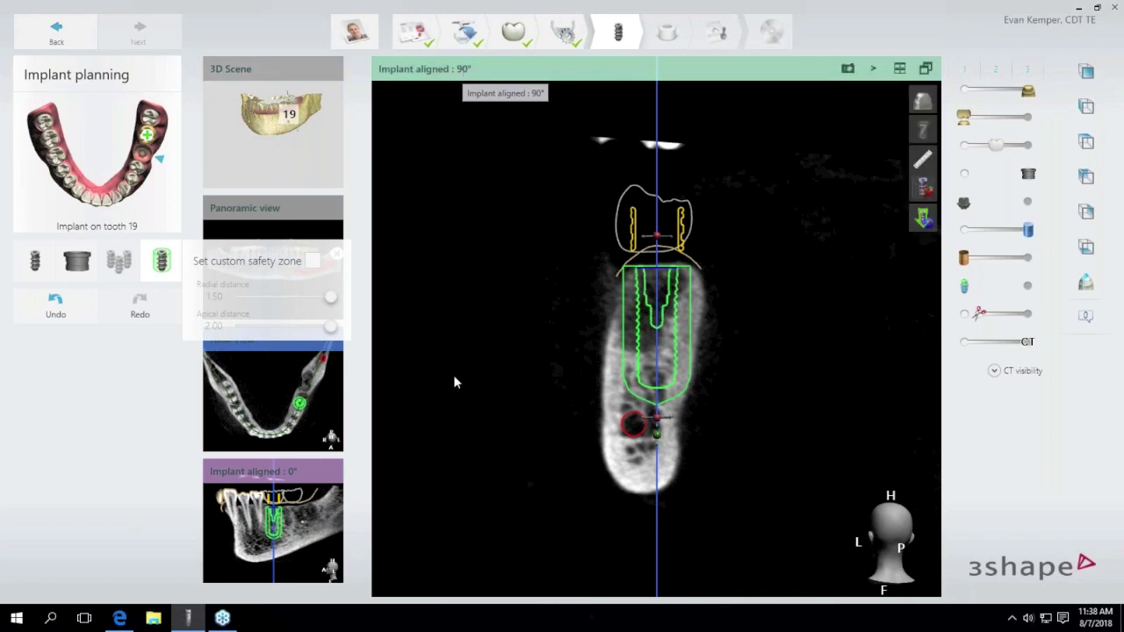
click(293, 482)
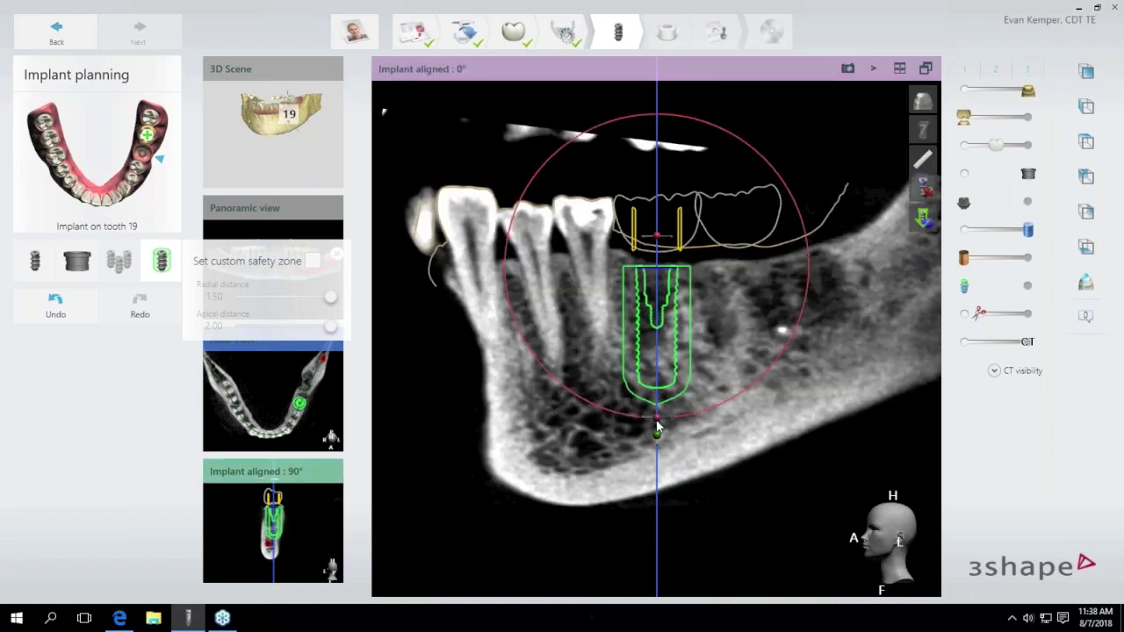
drag(658, 419, 670, 432)
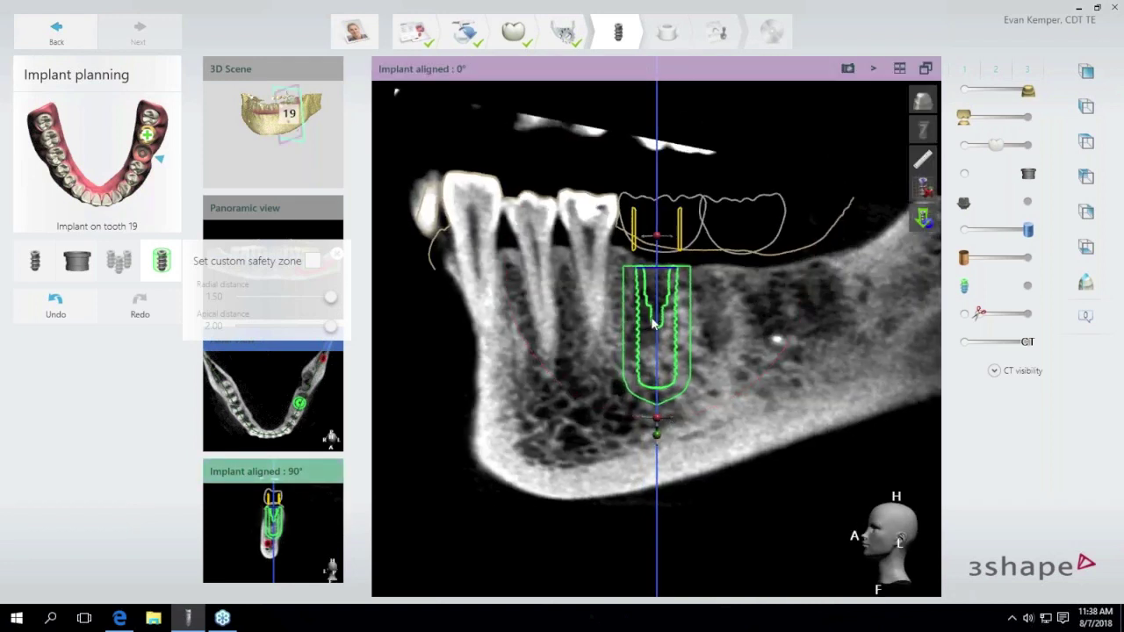
drag(654, 322, 659, 320)
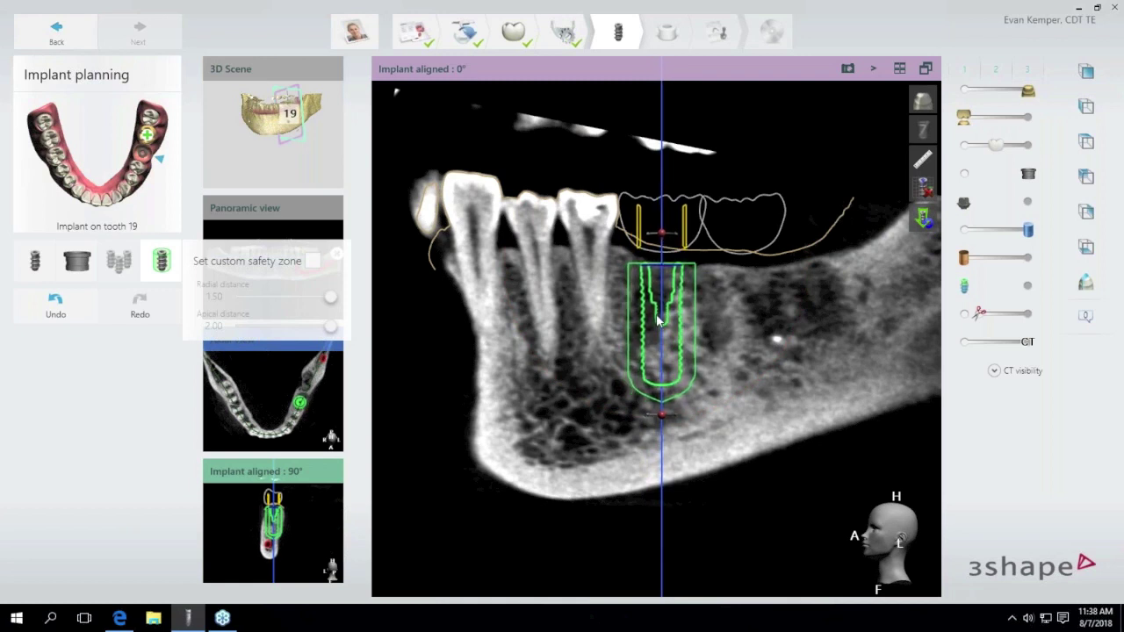
mouse_move(658, 421)
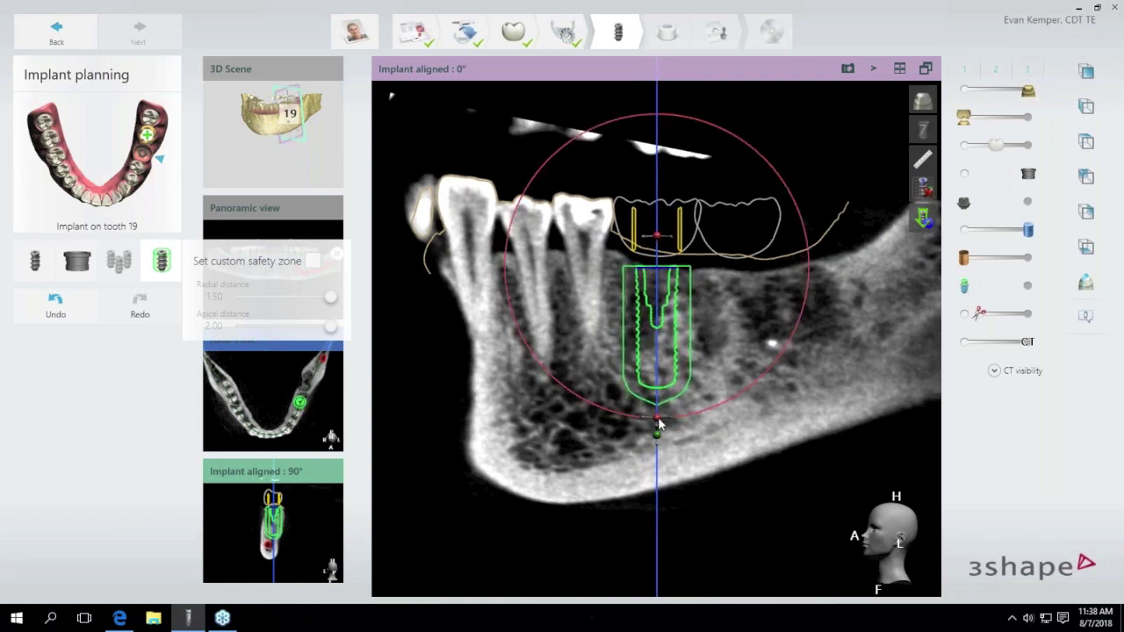
drag(661, 426, 657, 426)
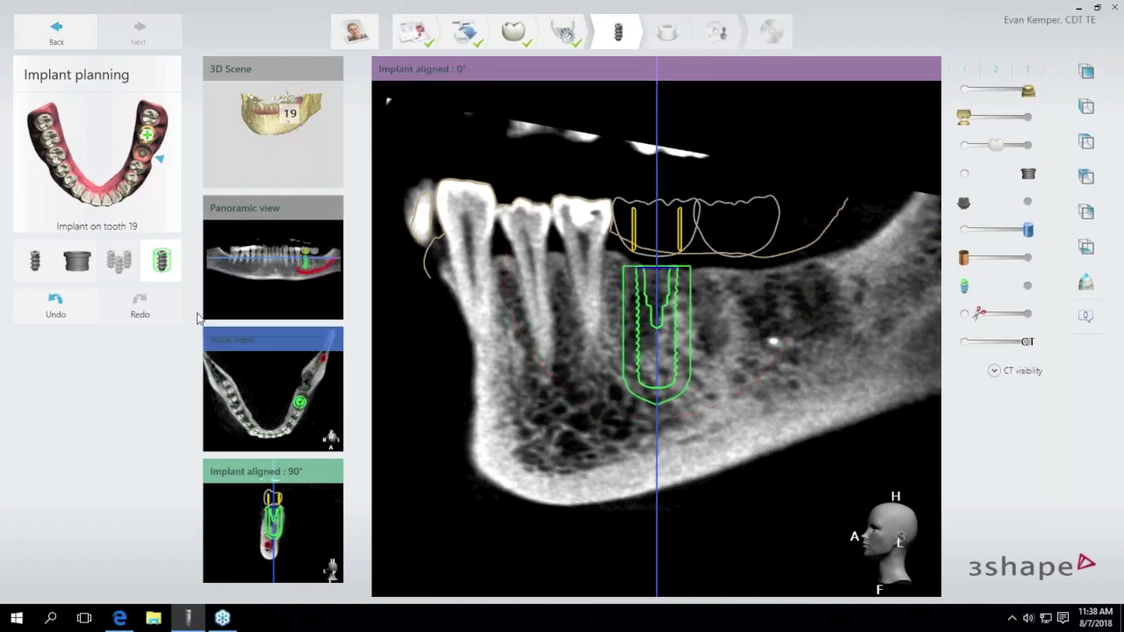
Nudge the implant slightly within the ridge in the axial view and check it in the panoramic view.
click(271, 372)
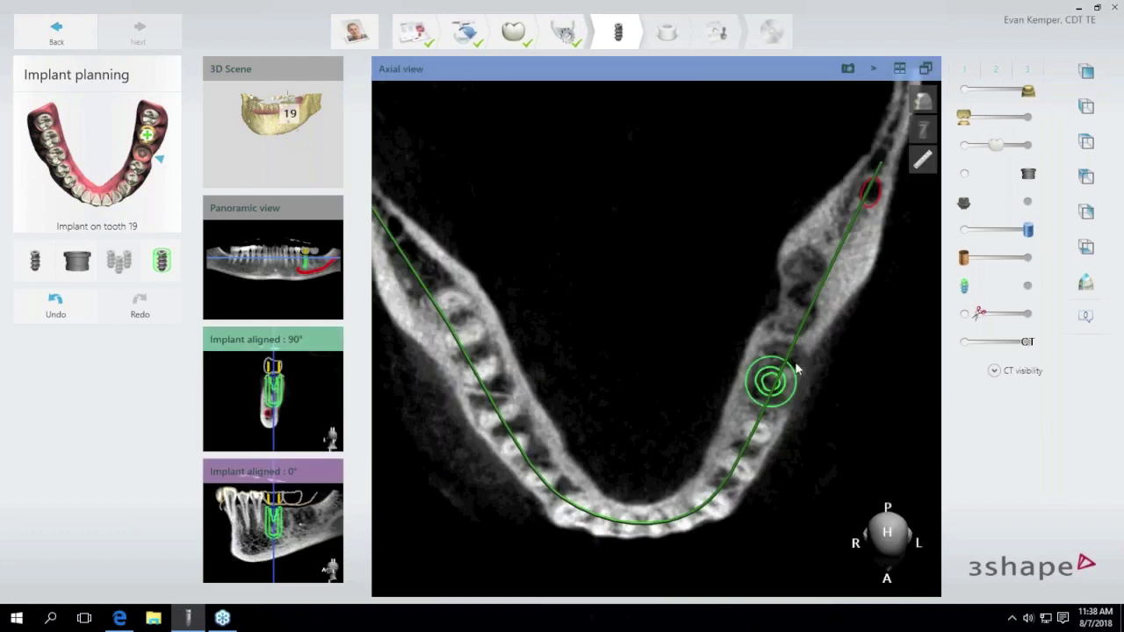
drag(782, 390, 784, 391)
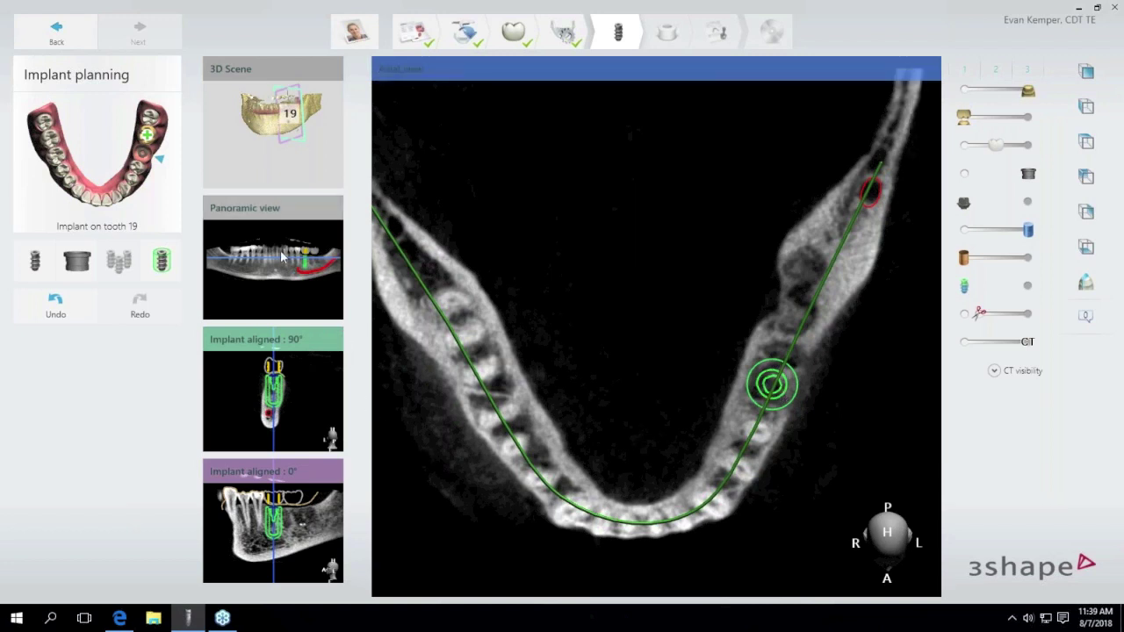
click(251, 277)
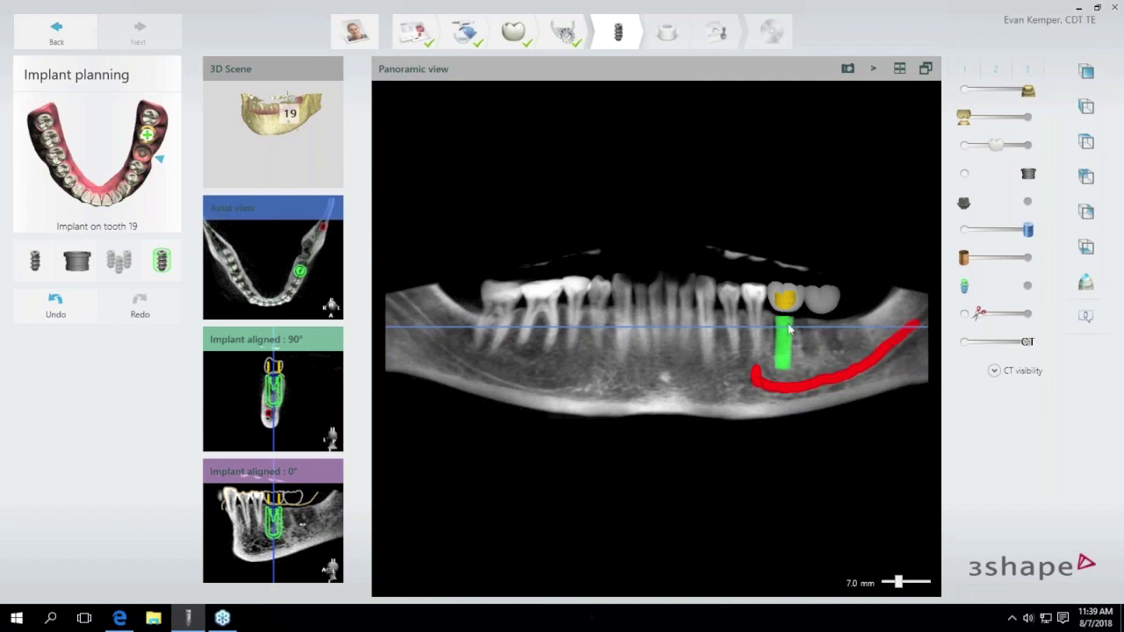
Show the 3D scene with the CT bone made semi-transparent to inspect the tooth 19 implant, its sleeve and the nerve canal.
click(274, 123)
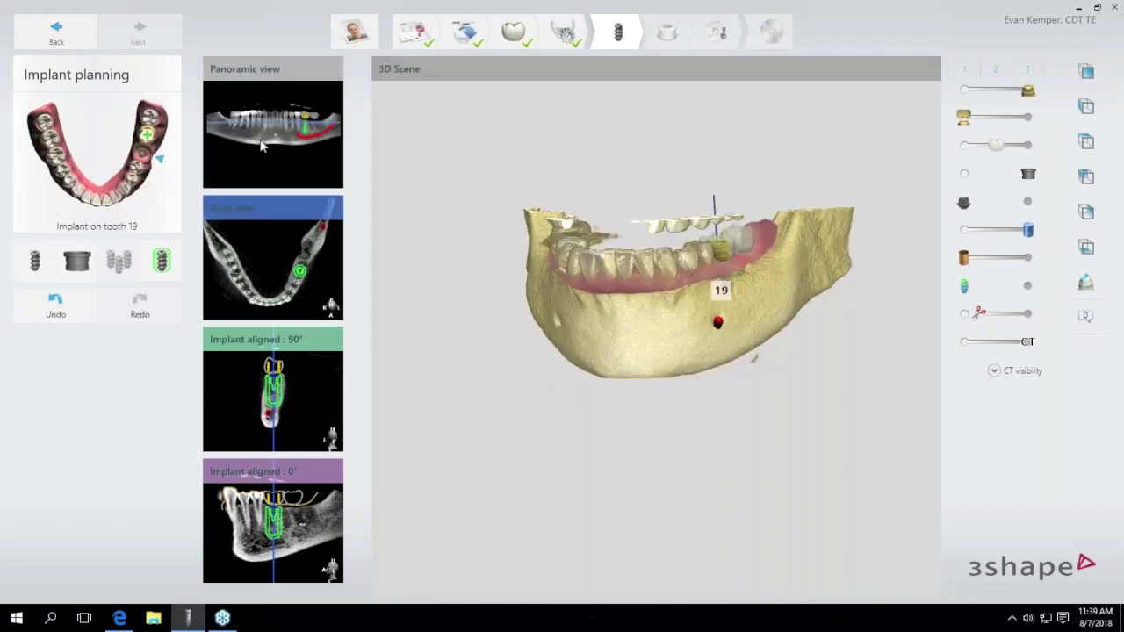
right_drag(742, 312, 678, 349)
scroll(682, 316, up, 5)
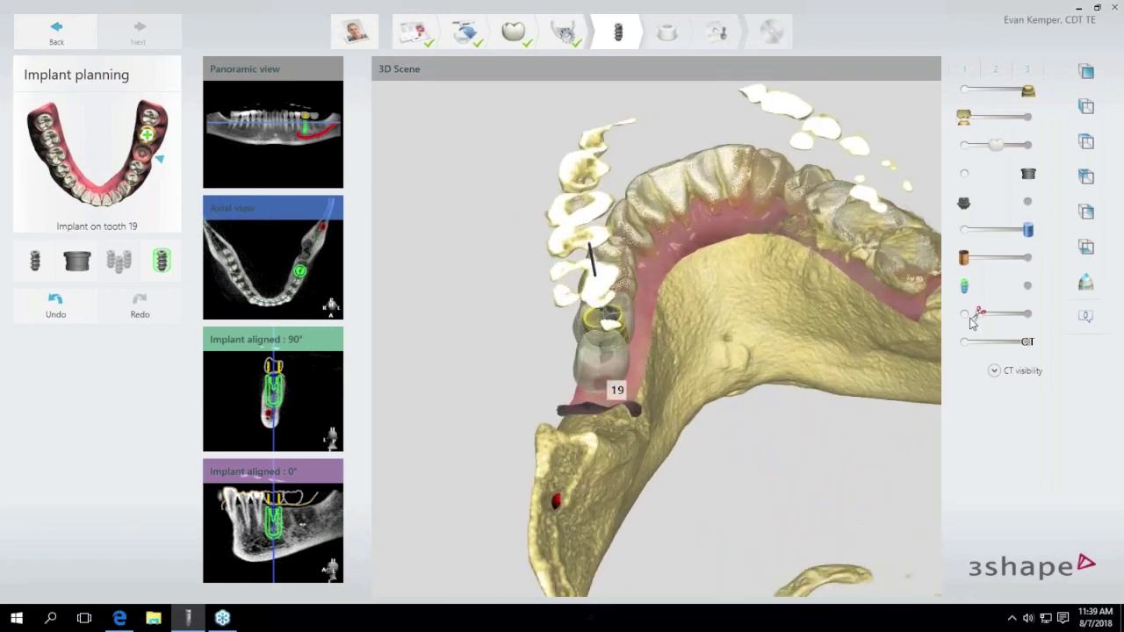
drag(1024, 343, 994, 348)
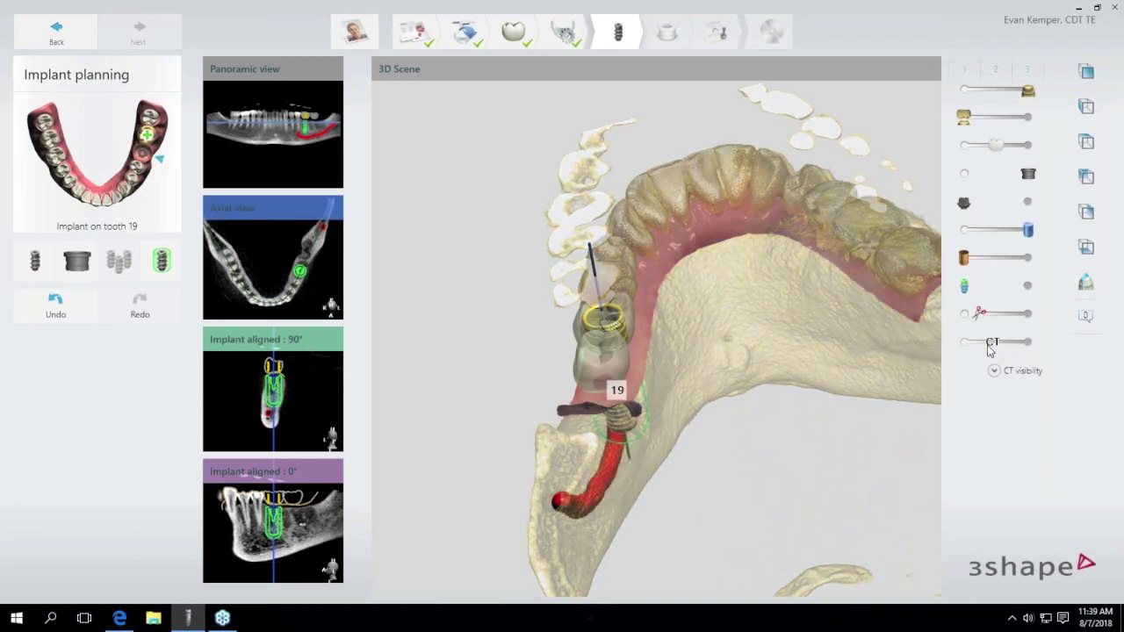
right_drag(727, 374, 864, 258)
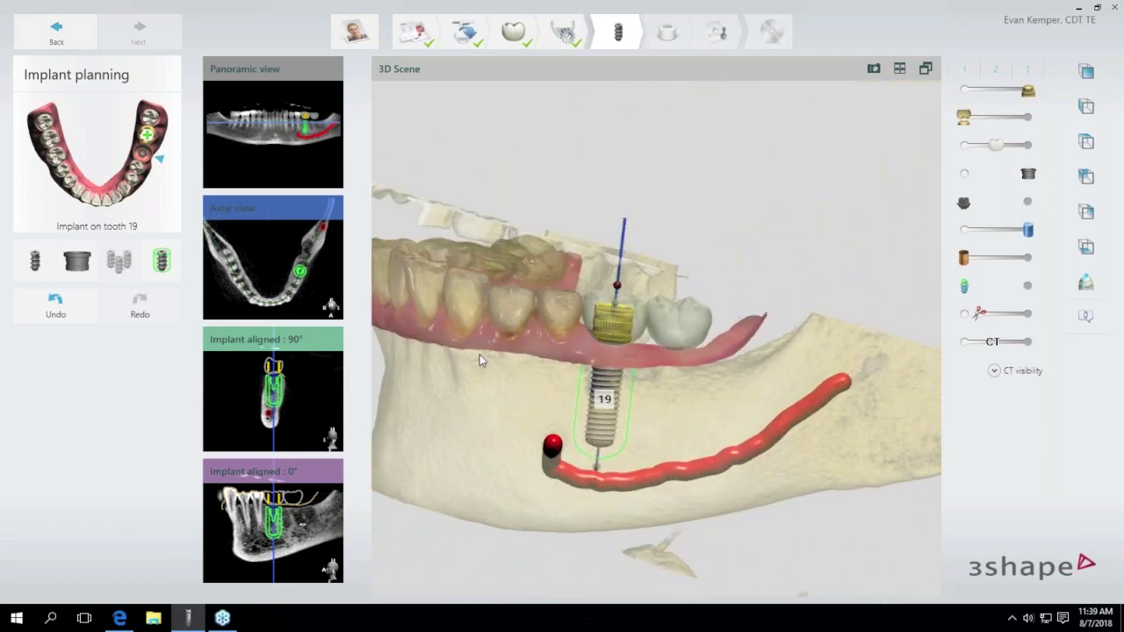
scroll(607, 310, up, 3)
scroll(607, 310, up, 2)
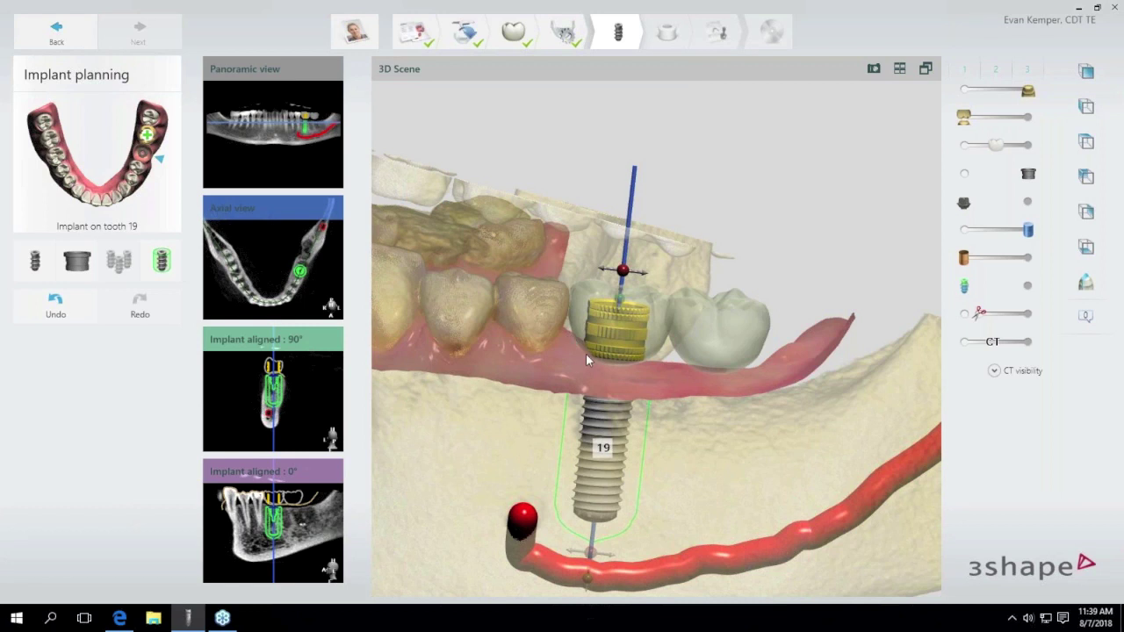
mouse_move(620, 302)
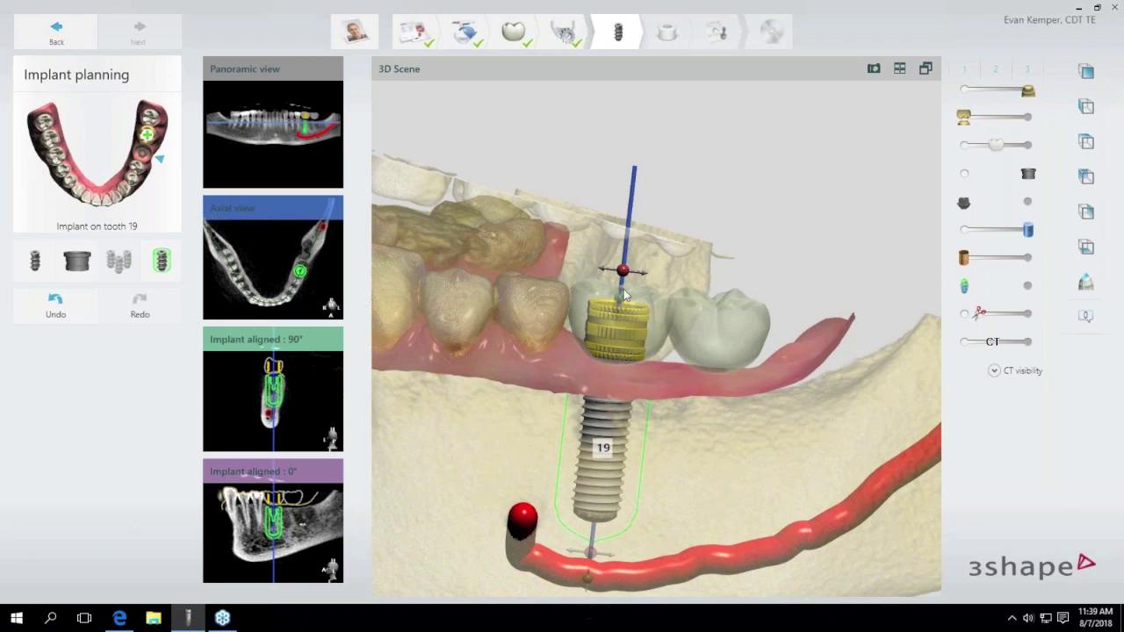
Browse the guide sleeves for tooth 19, viewing the Straumann pilot and NT-Trading fully guided options.
click(78, 269)
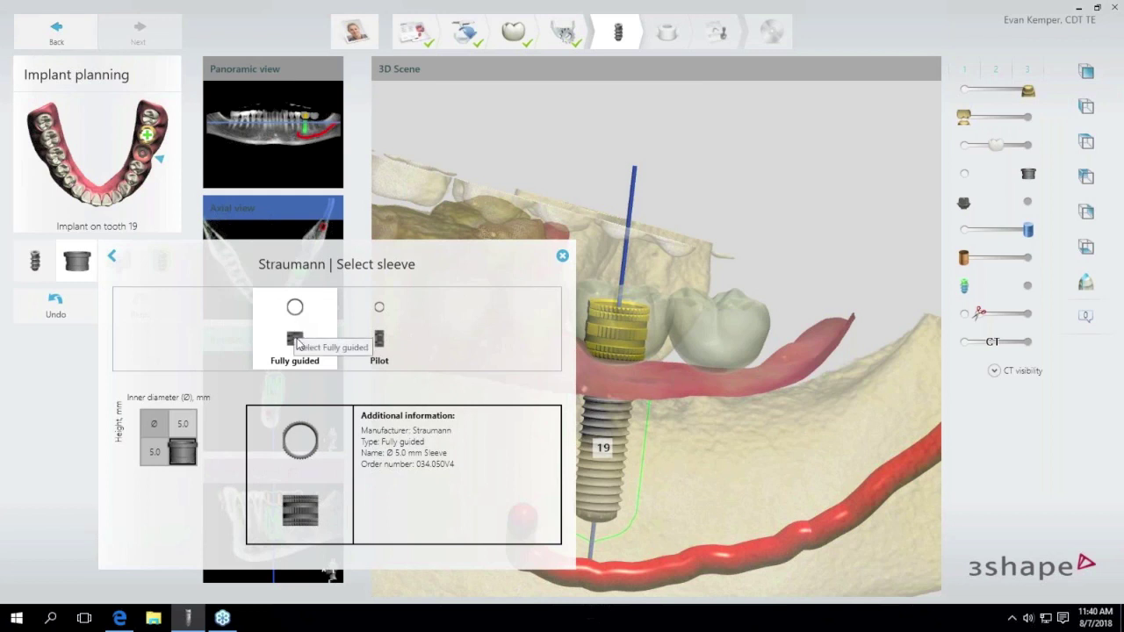
click(378, 334)
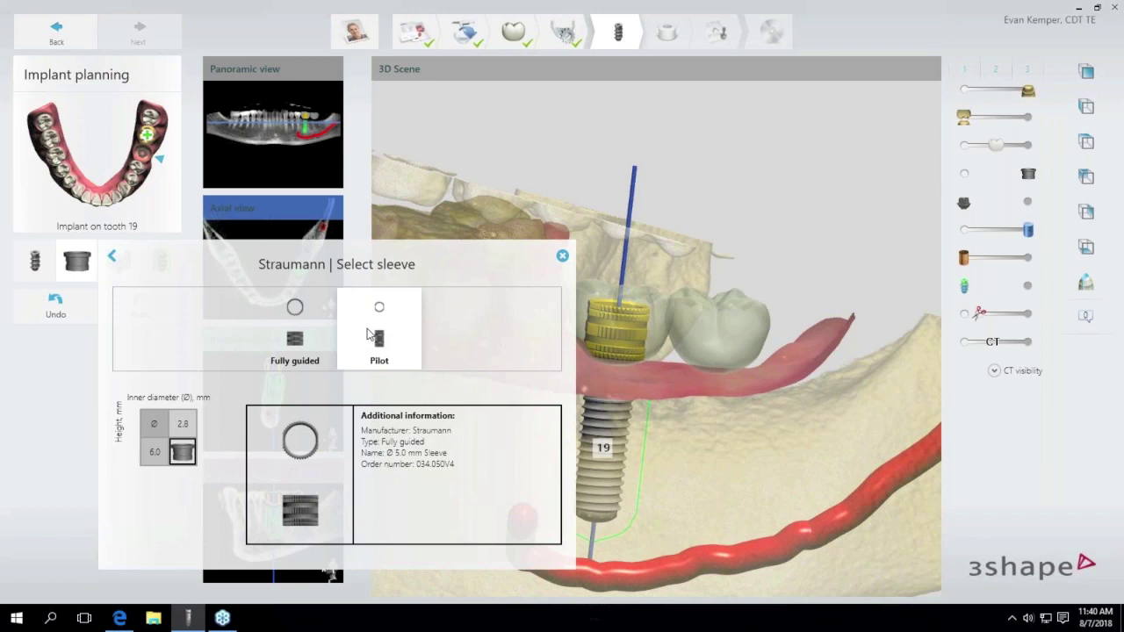
click(113, 257)
scroll(402, 427, down, 2)
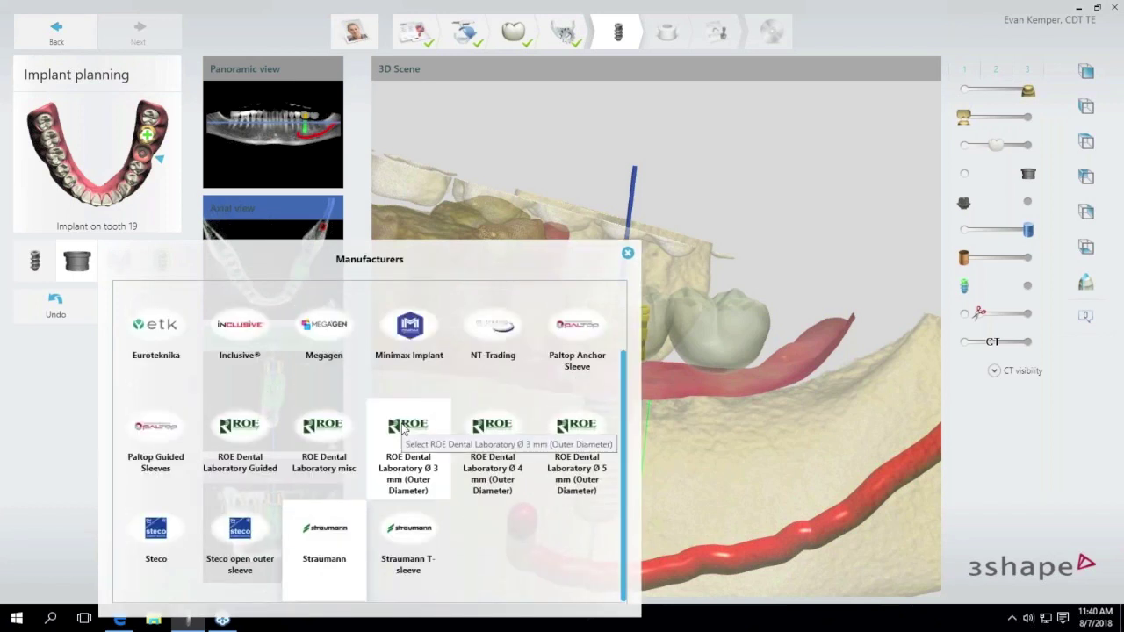
scroll(403, 427, up, 2)
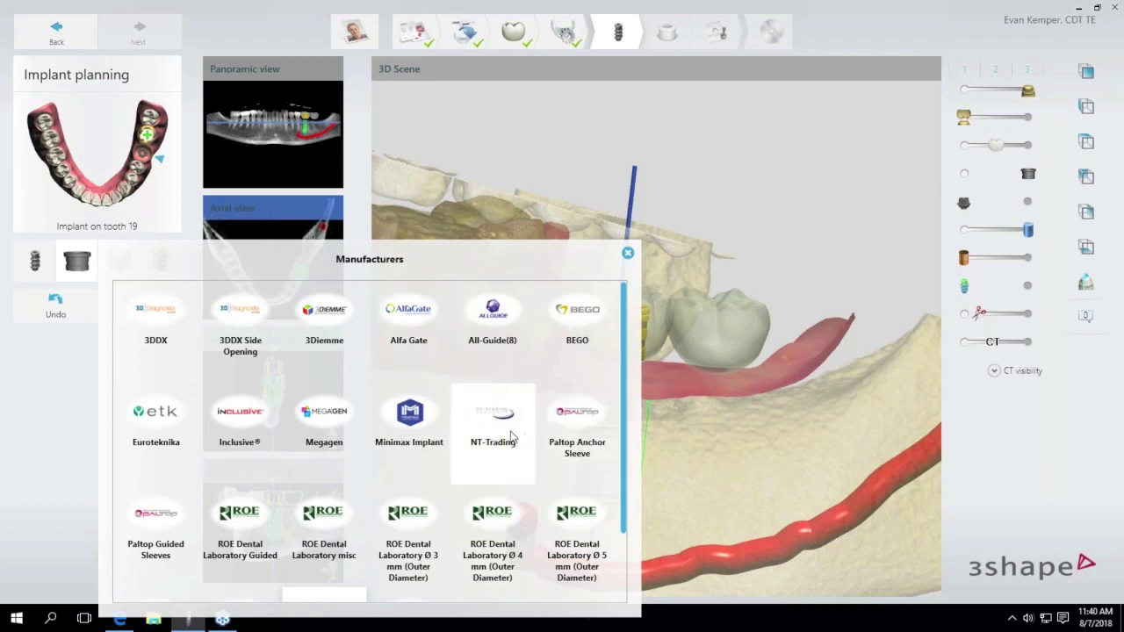
click(505, 440)
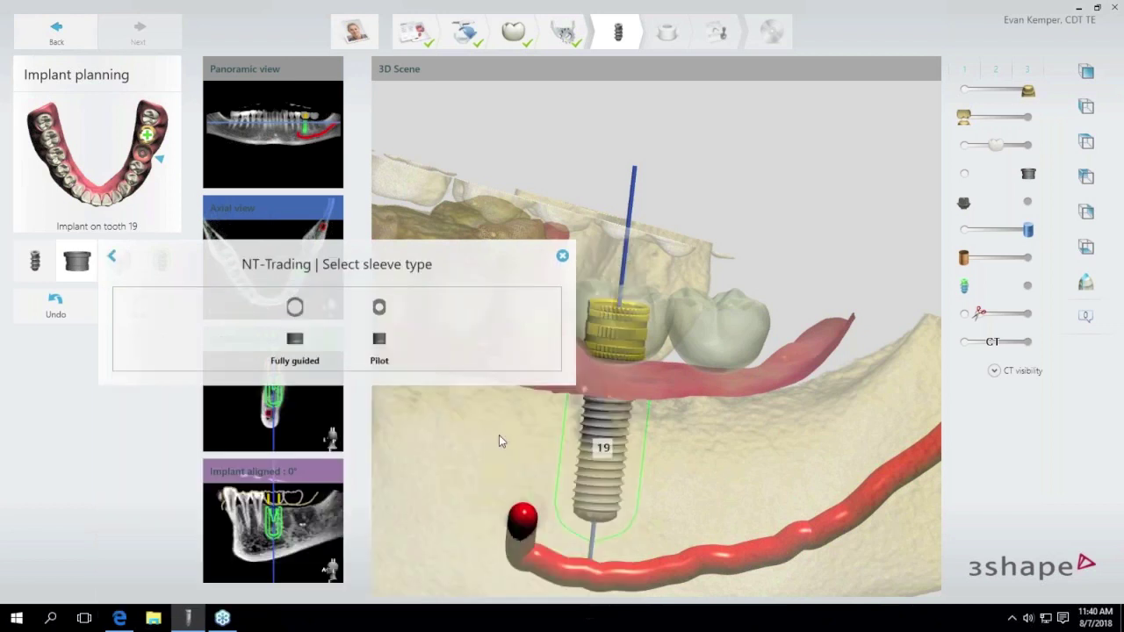
click(292, 347)
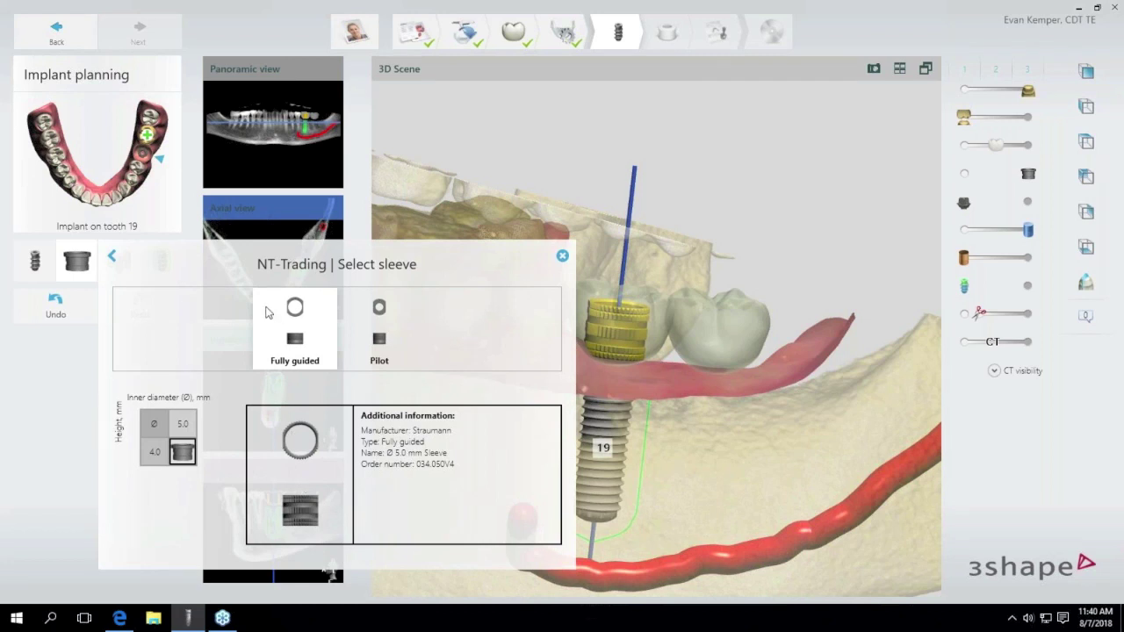
Assign the fully guided Straumann T-sleeve with 5.0 mm inner diameter and 5.0 mm height to the implant, and close the selection.
click(112, 260)
scroll(285, 367, down, 2)
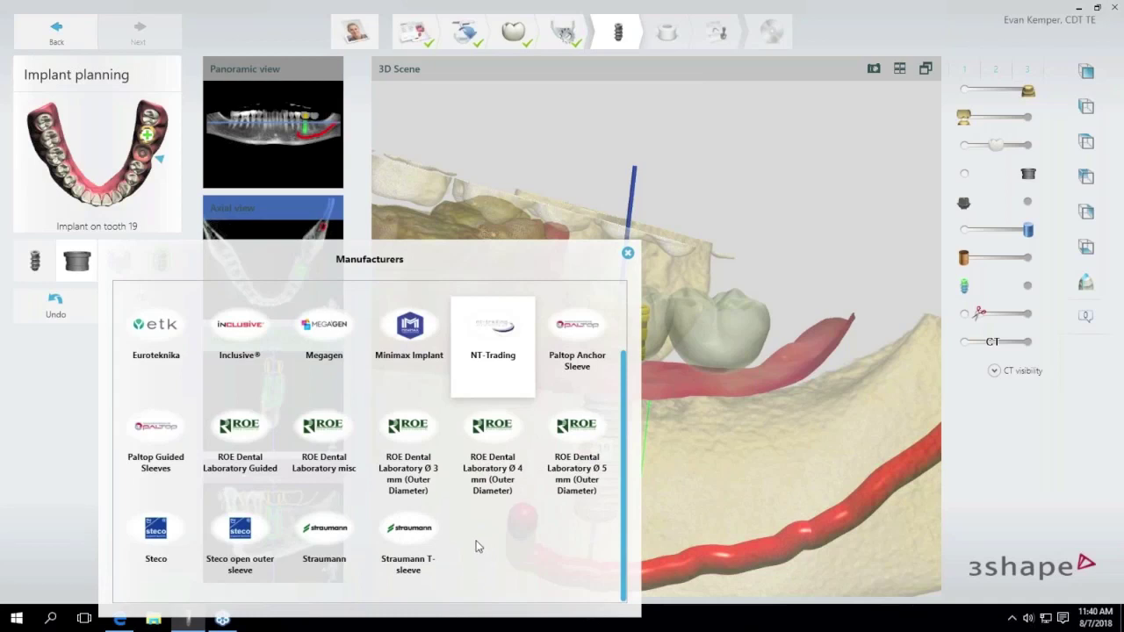
click(408, 525)
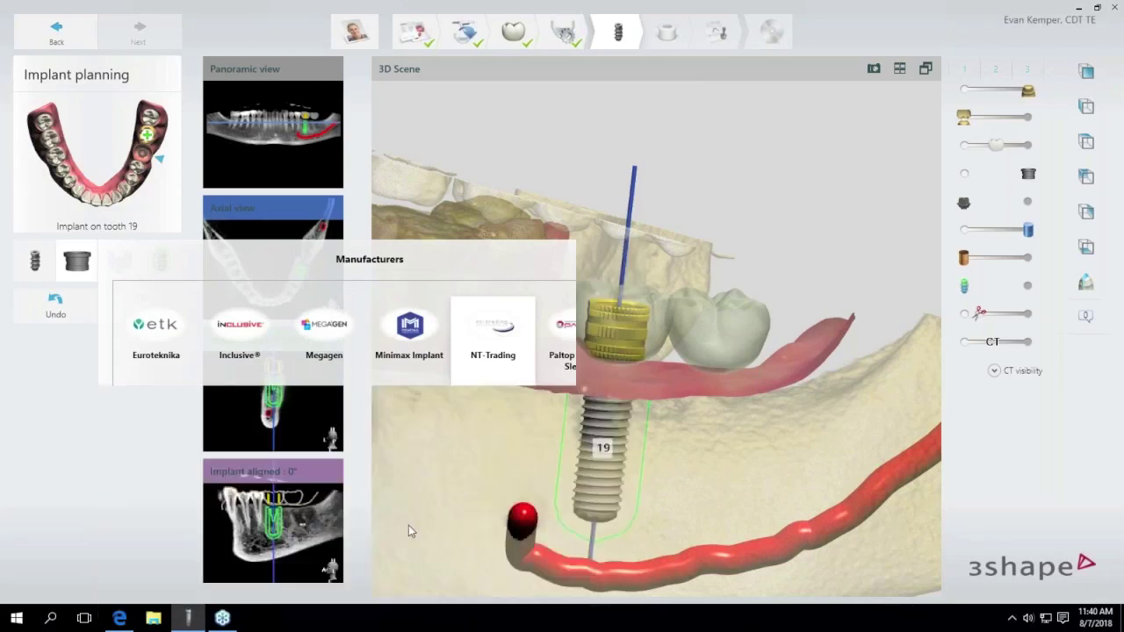
click(314, 315)
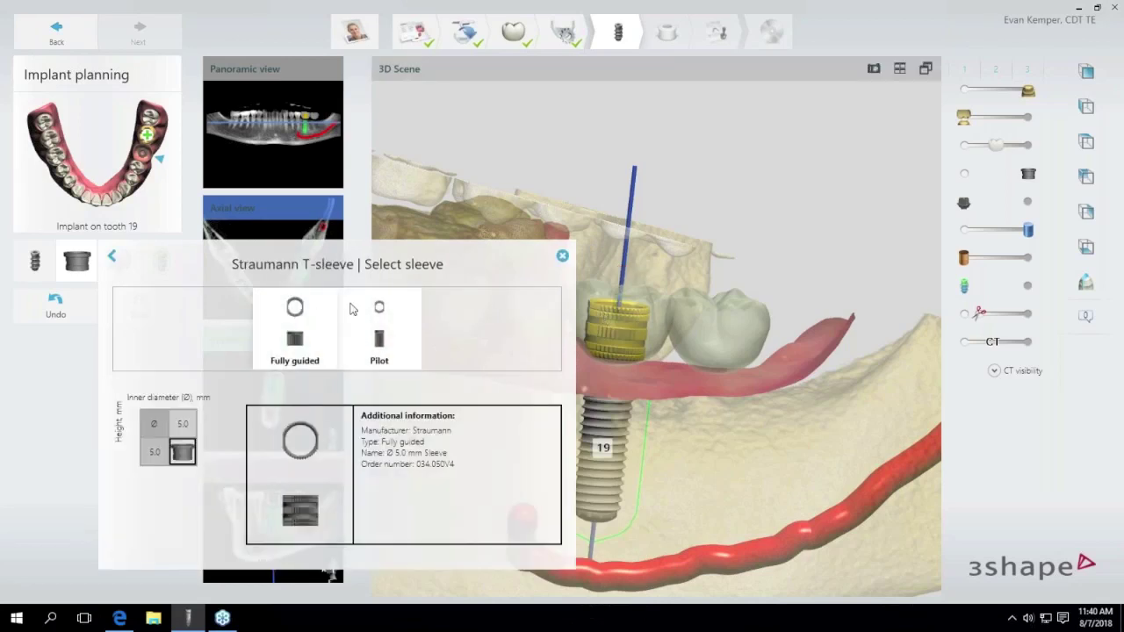
click(180, 457)
mouse_move(634, 300)
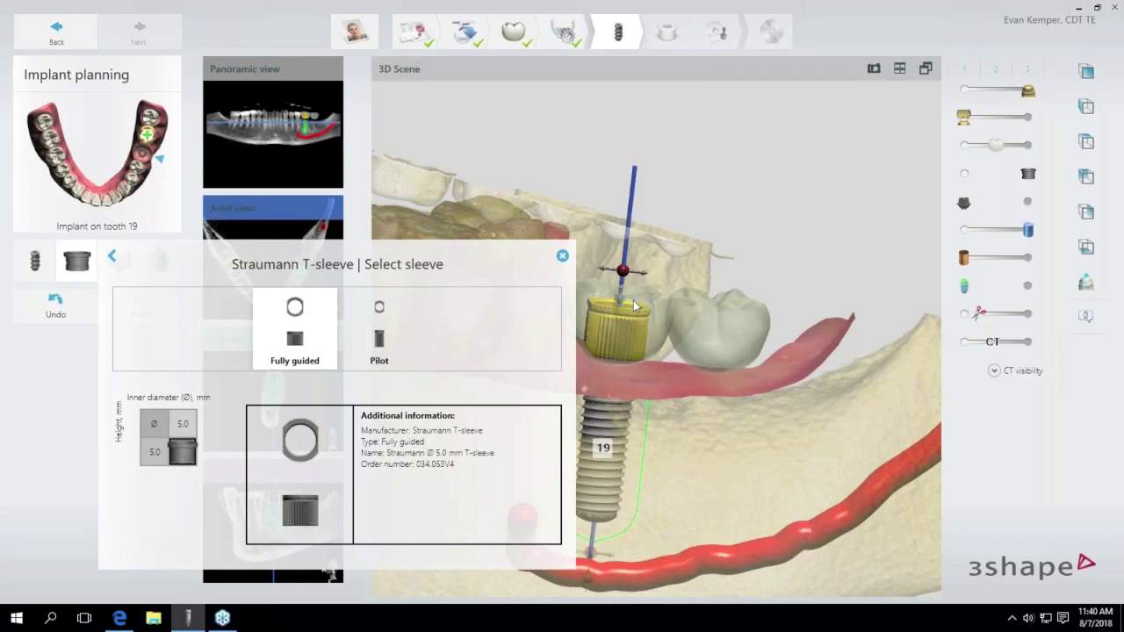
click(562, 255)
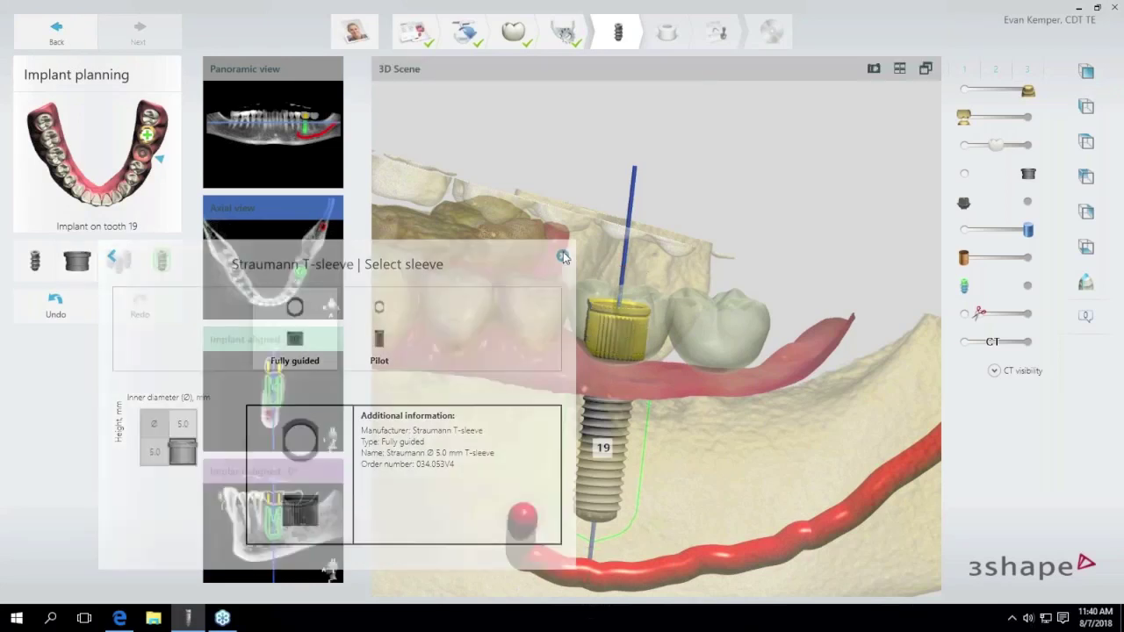
Raise the guide sleeve along the axis of the tooth 19 implant to an offset of 4.00 mm.
mouse_move(618, 302)
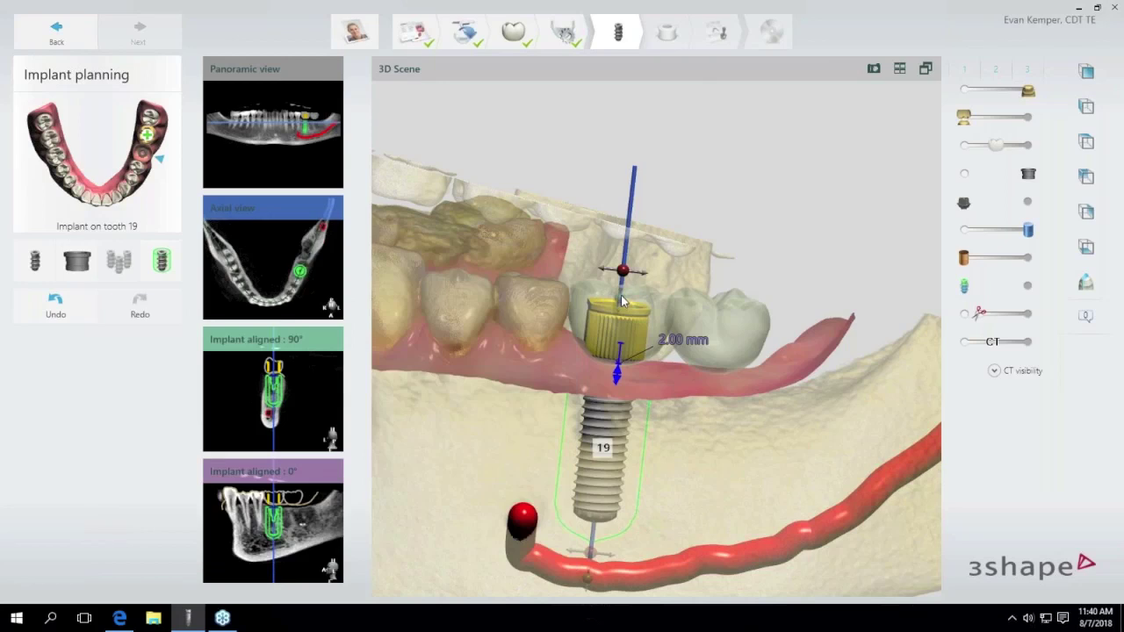
drag(622, 289, 624, 283)
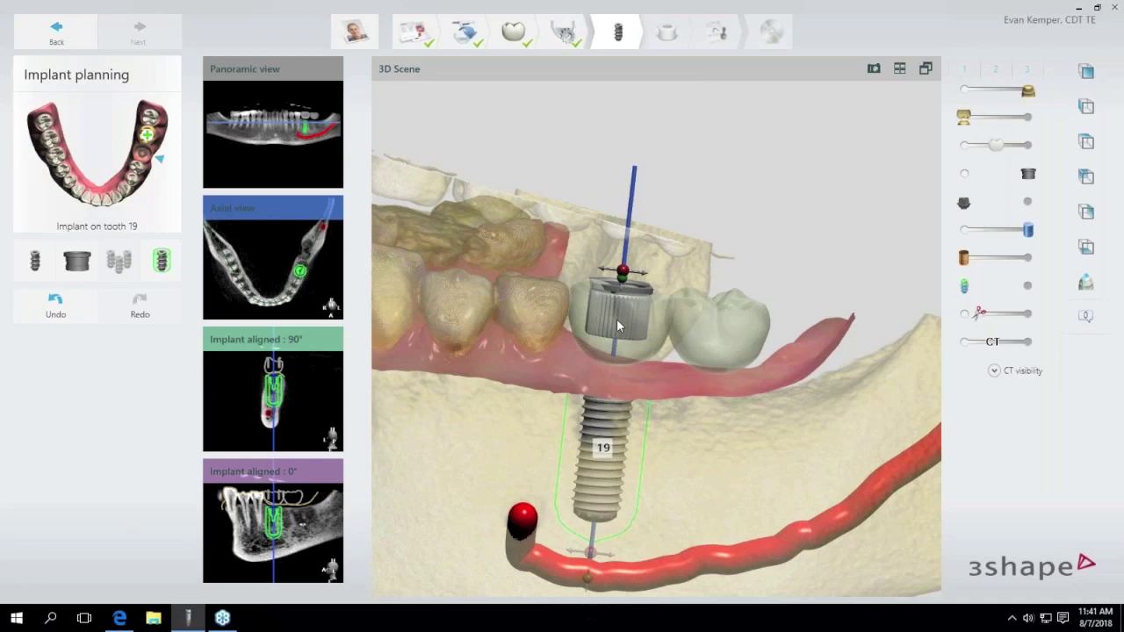
mouse_move(620, 285)
mouse_move(623, 316)
mouse_move(744, 272)
right_down()
mouse_move(705, 299)
mouse_move(731, 255)
right_up()
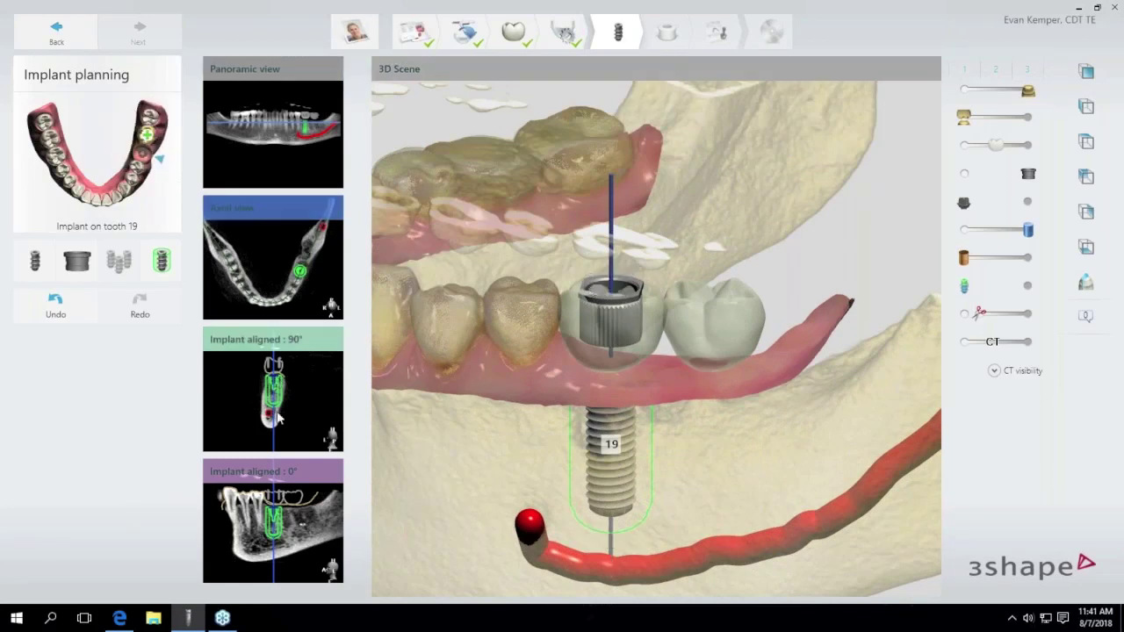
Place a Straumann Bone Level Roxolid SLA implant, RC platform, 4.8 mm diameter and 12.0 mm length, at tooth 18 in the panoramic view.
click(298, 155)
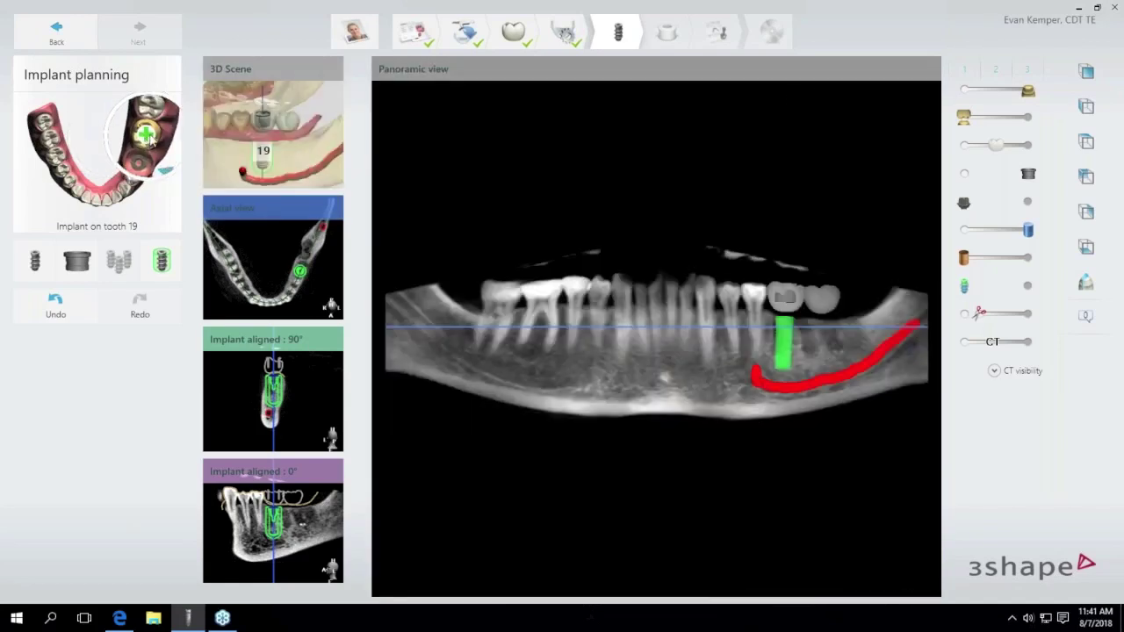
click(148, 166)
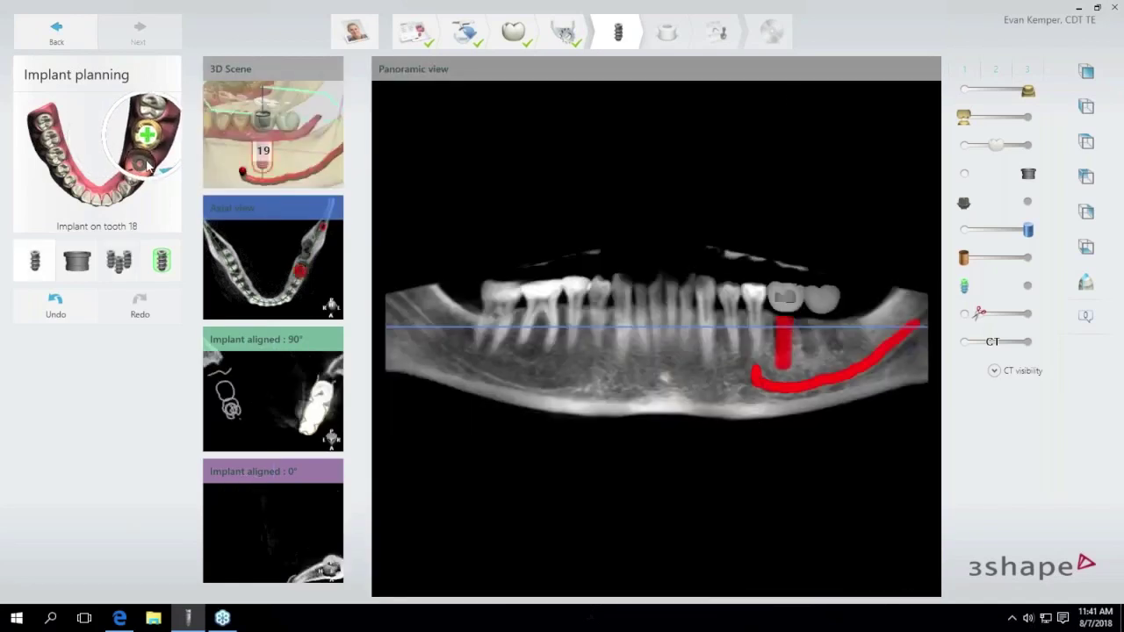
click(147, 138)
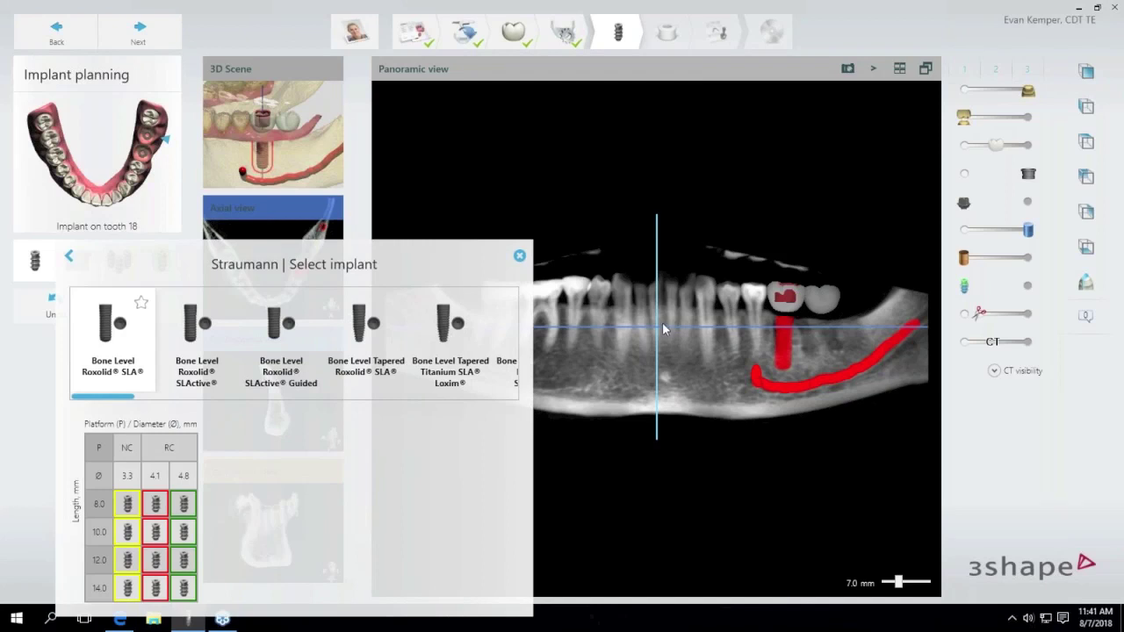
drag(660, 332, 823, 340)
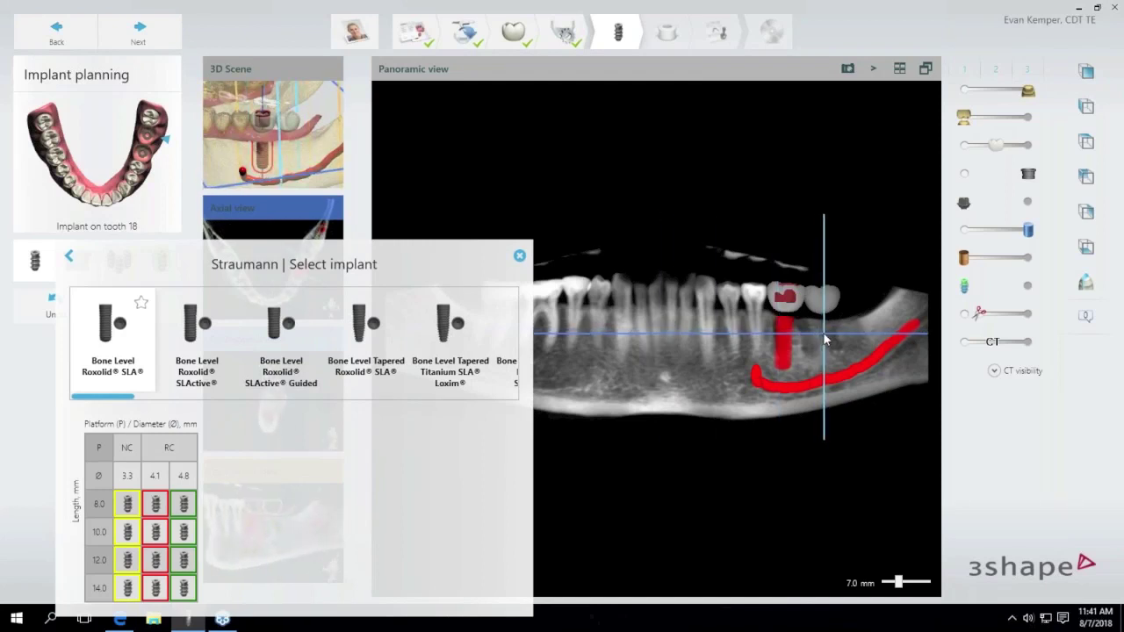
click(186, 561)
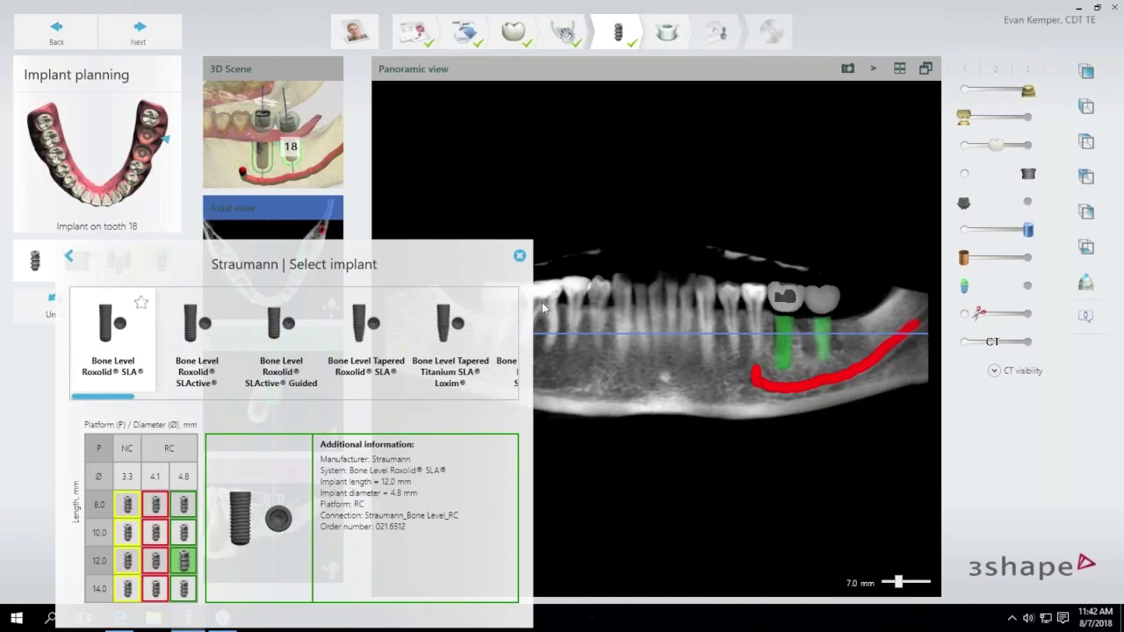
click(520, 256)
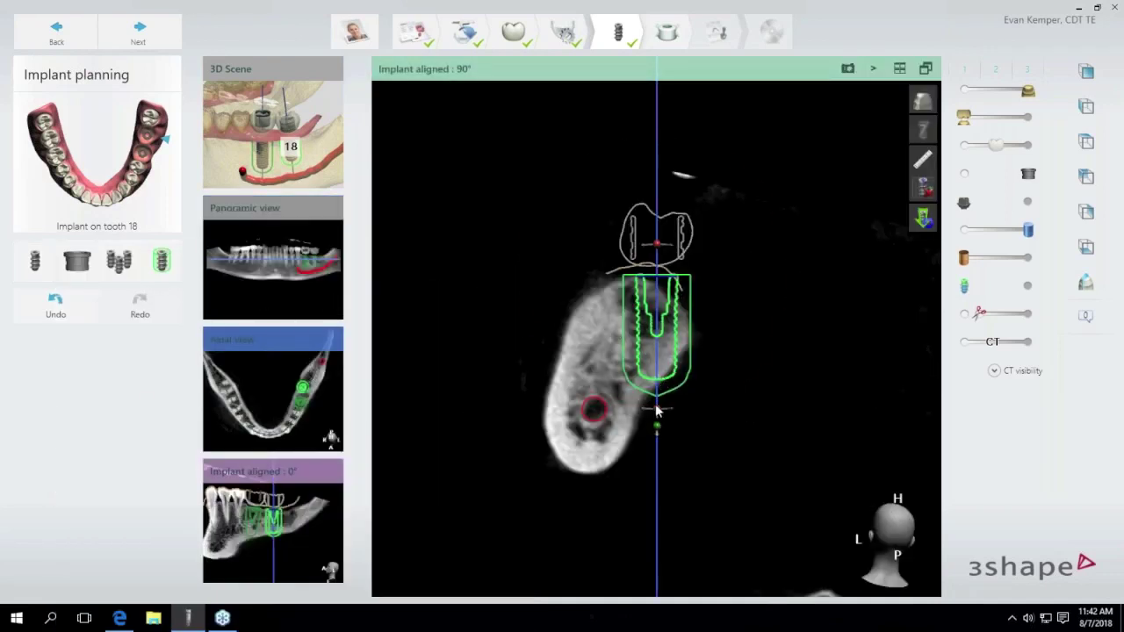
Tilt and shift the tooth 18 implant in the 90° implant-aligned view to center it within the ridge.
drag(657, 418, 599, 430)
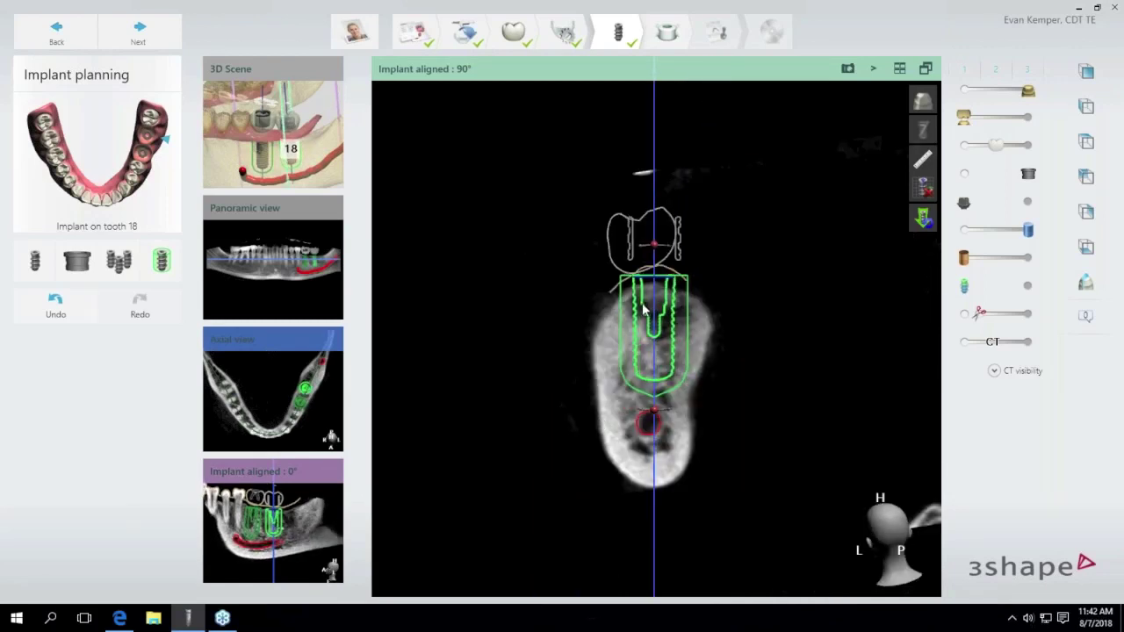
mouse_move(644, 309)
mouse_down()
mouse_move(638, 322)
mouse_move(650, 330)
mouse_up()
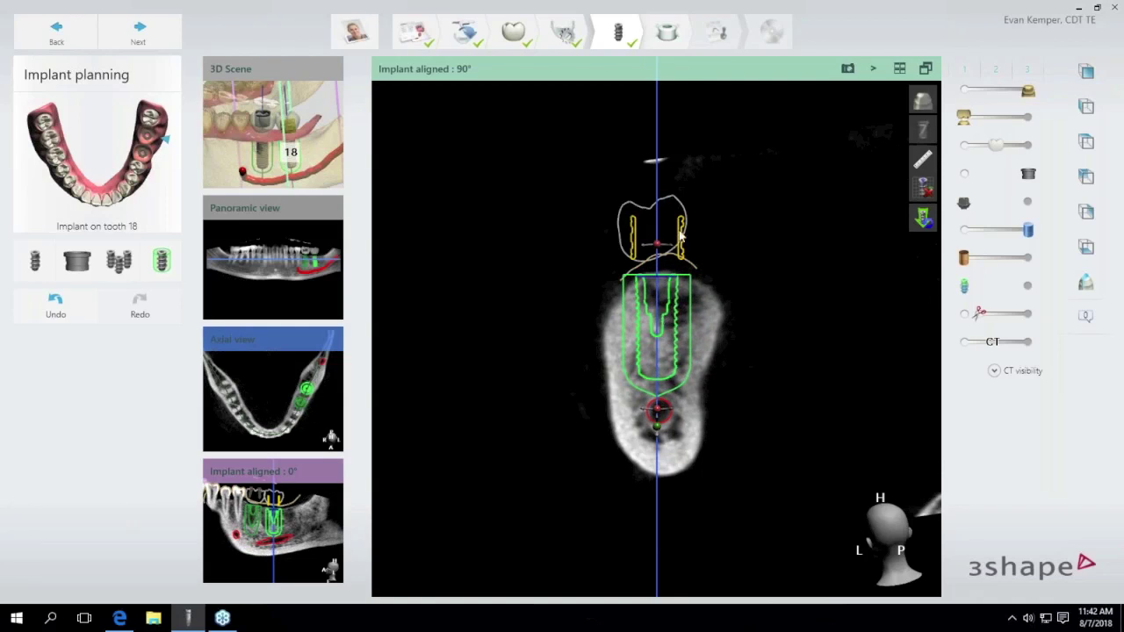
mouse_move(652, 180)
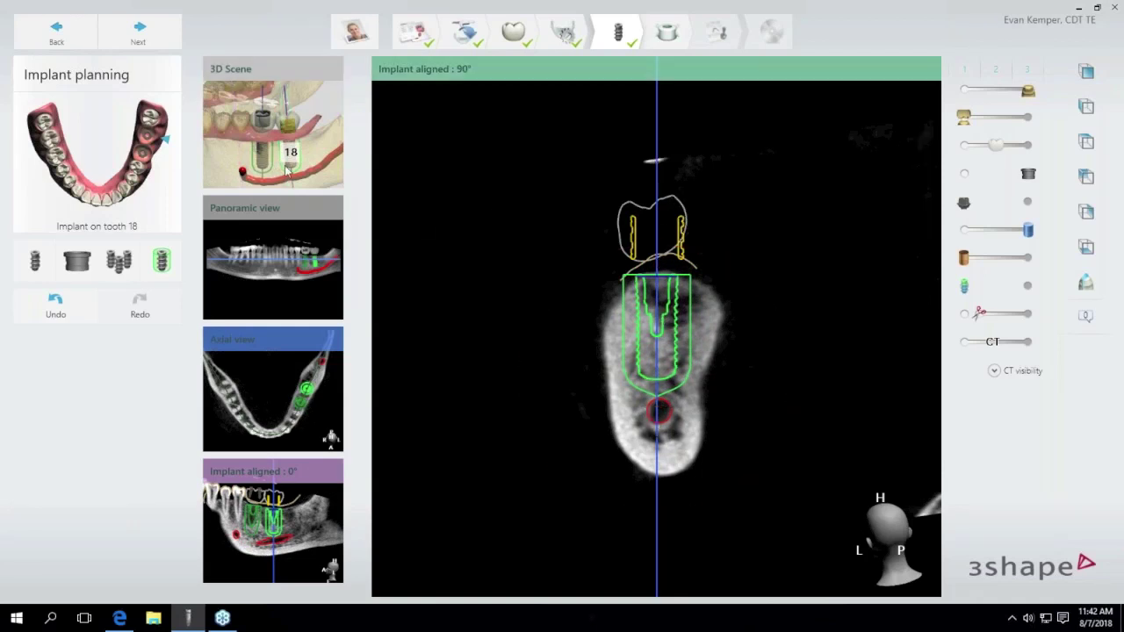
Fine-tune the tilt and position of the tooth 18 implant in the 0° implant-aligned view, above the nerve canal.
click(313, 515)
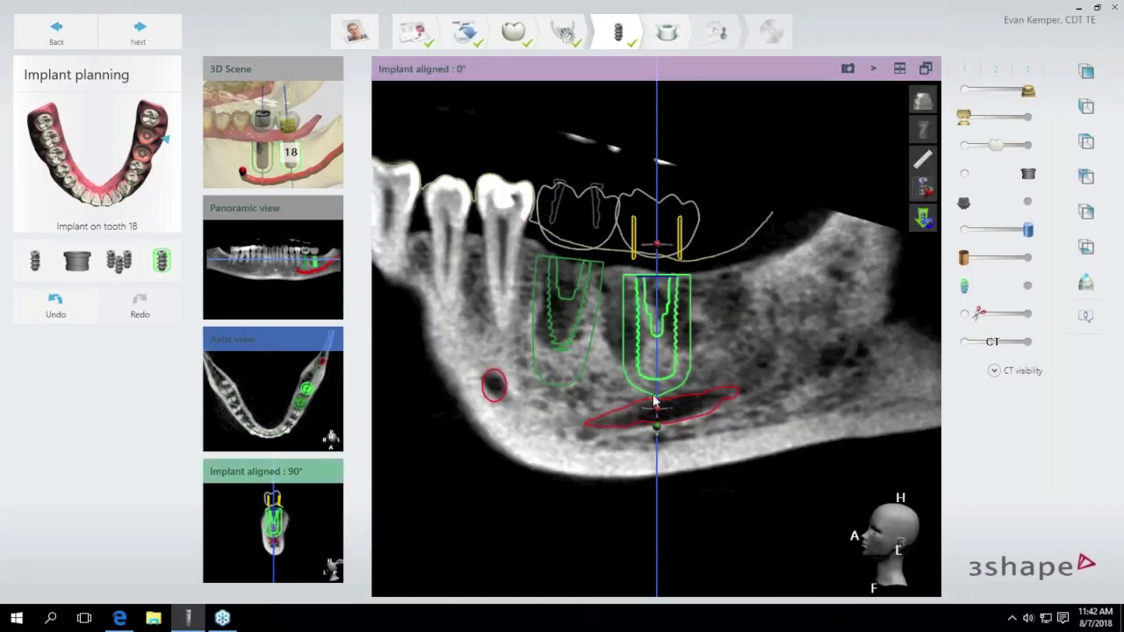
mouse_move(656, 412)
drag(650, 417, 640, 411)
drag(654, 305, 654, 305)
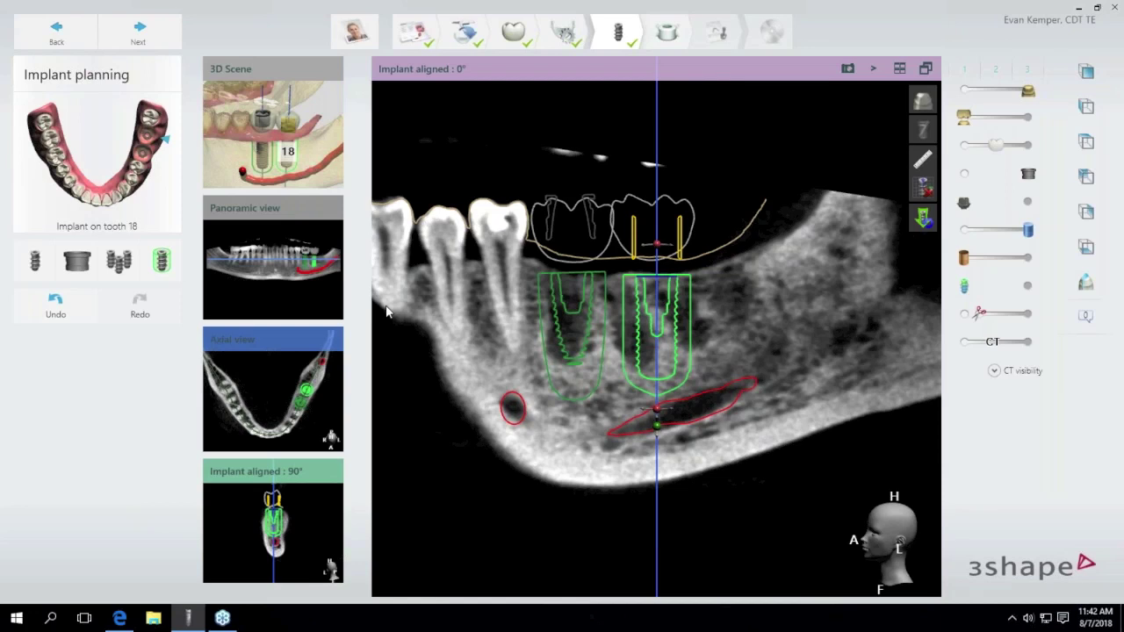
Make the implants on teeth 18 and 19 parallel, selecting 19 first and 18 second, and close the selection.
click(121, 260)
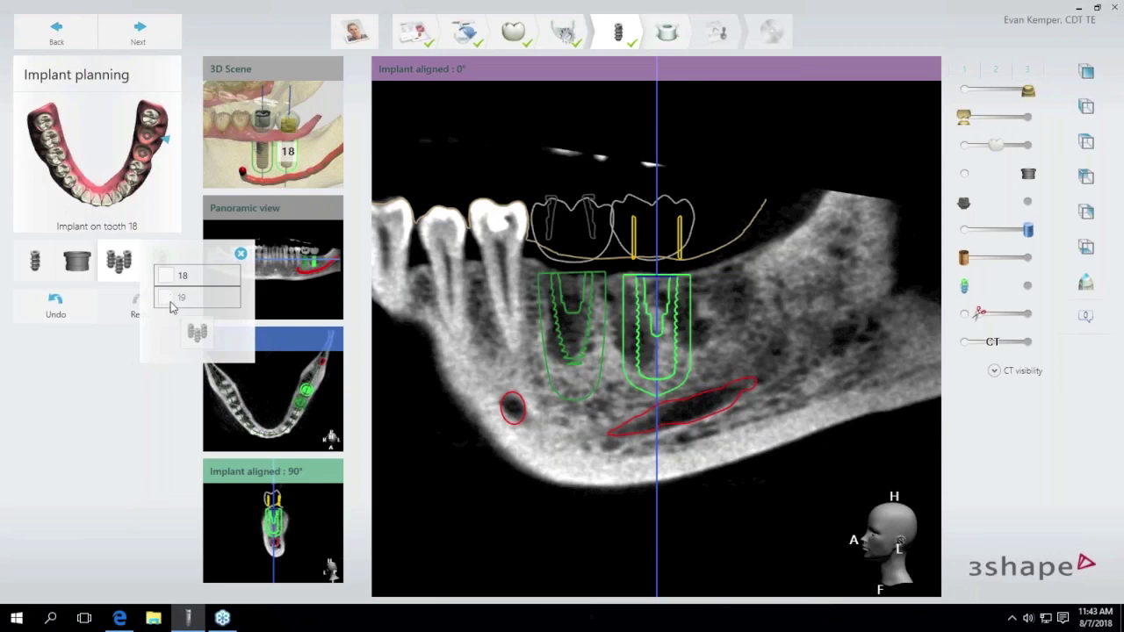
click(167, 299)
click(167, 276)
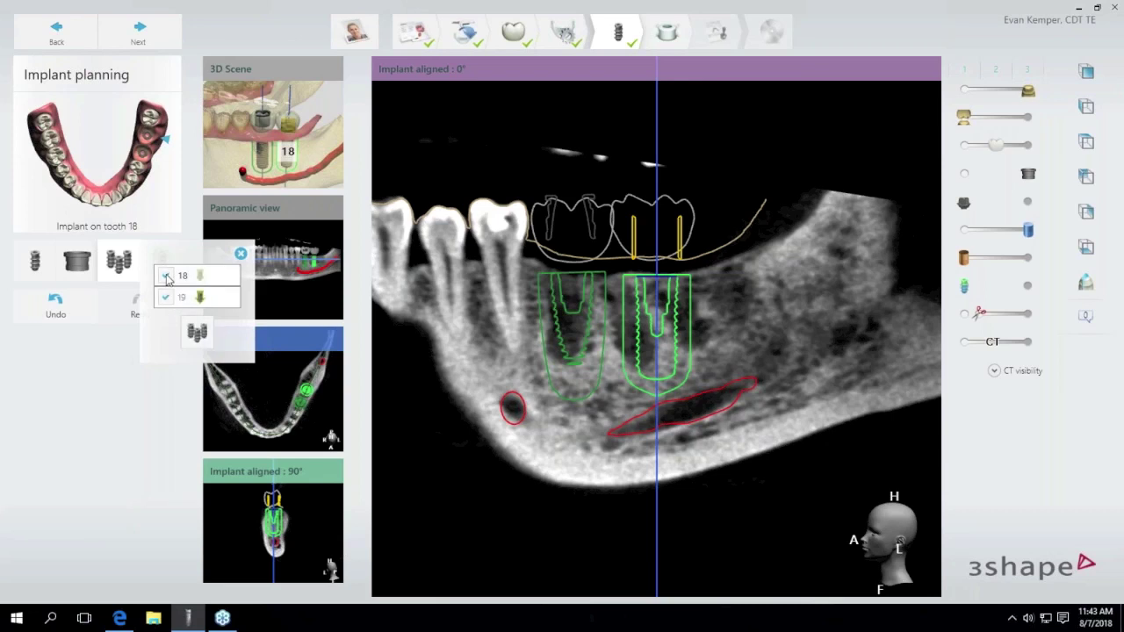
click(197, 334)
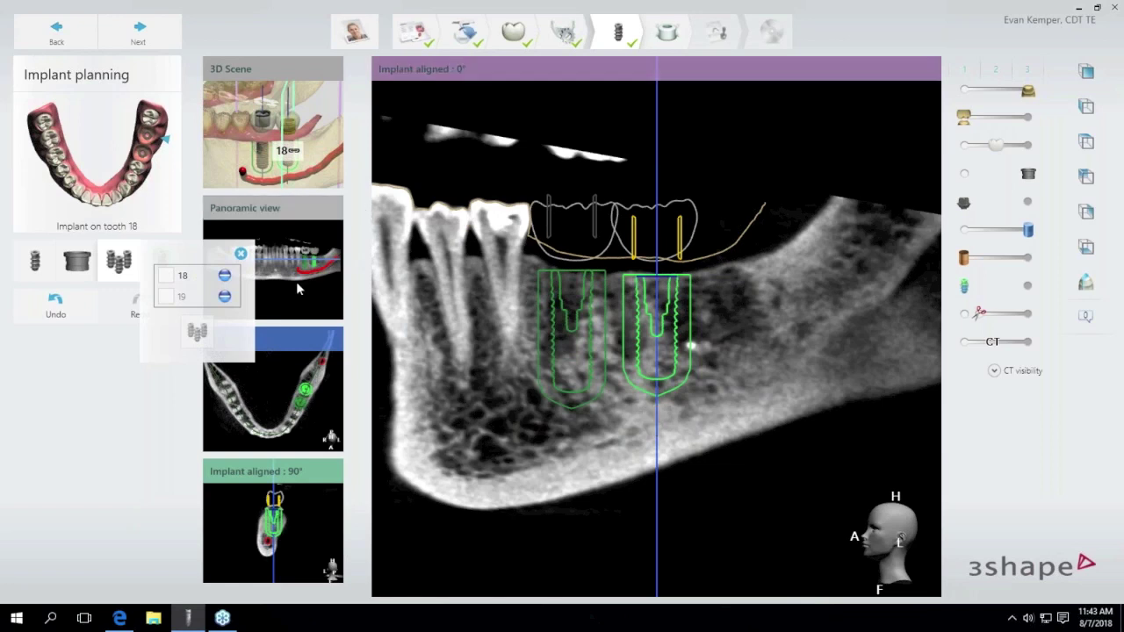
click(242, 255)
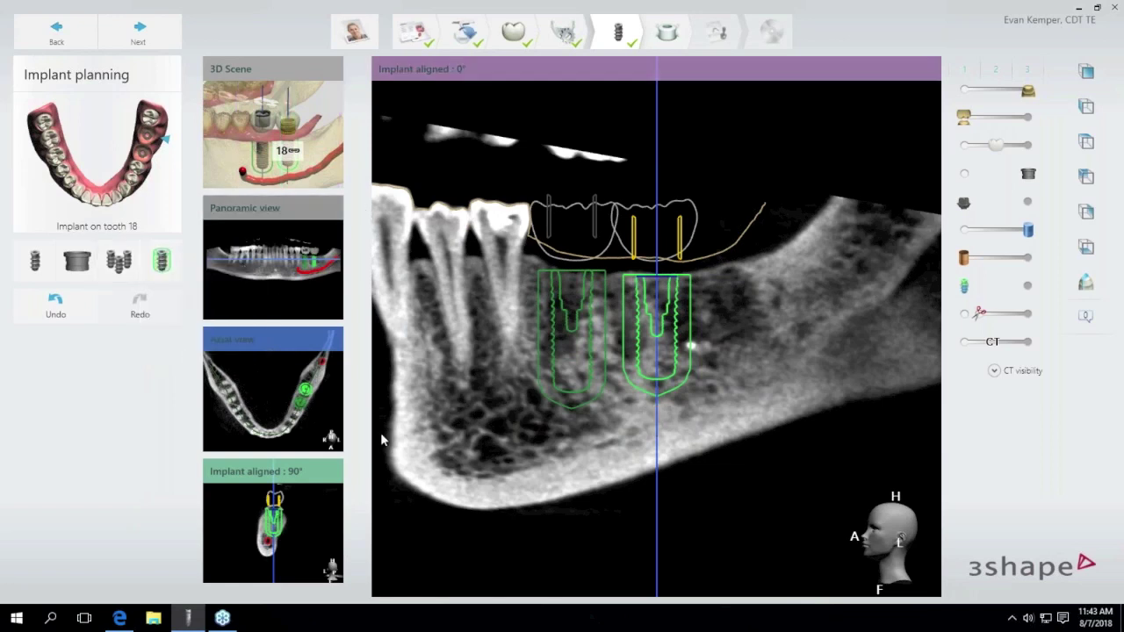
Slightly adjust the shared angulation of the parallel implants from tooth 18 in the 0° and 90° implant-aligned views.
mouse_move(662, 423)
drag(658, 425, 657, 414)
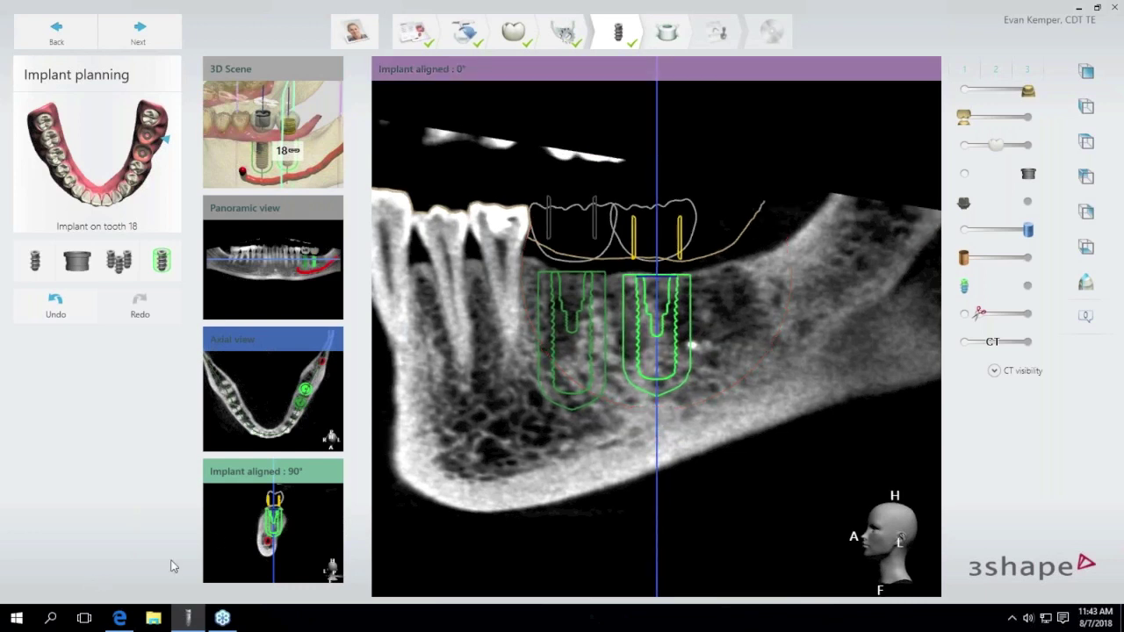
click(261, 518)
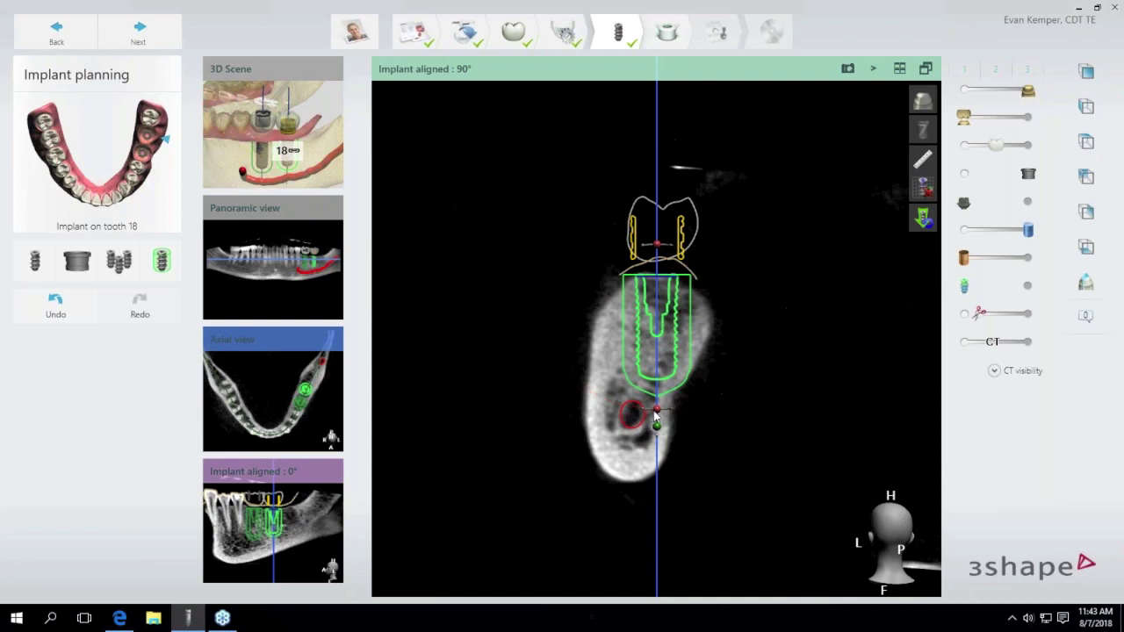
mouse_move(656, 418)
mouse_down()
mouse_move(647, 413)
mouse_move(659, 416)
mouse_up()
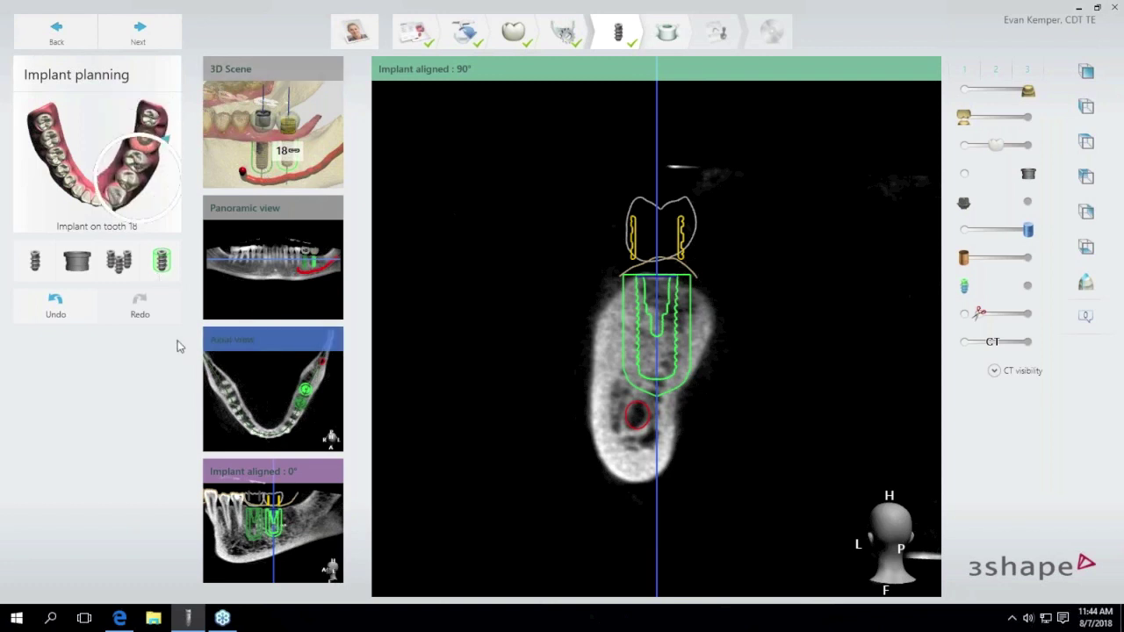
Select the tooth 19 implant in the 3D scene and inspect its sleeve offset beside the tooth 18 implant.
click(258, 149)
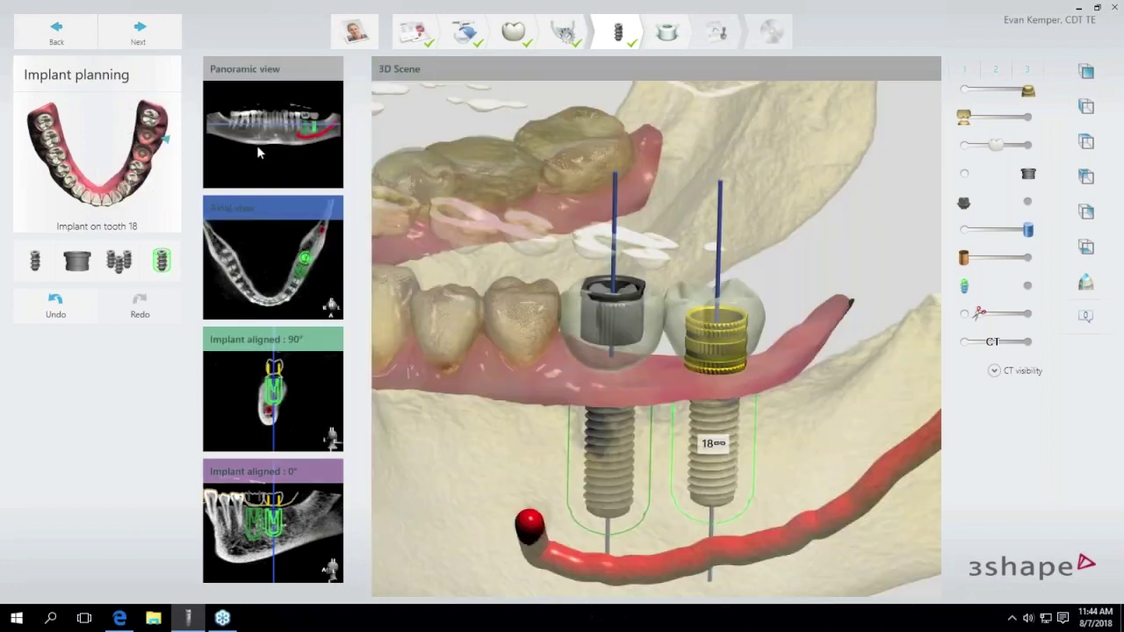
click(608, 334)
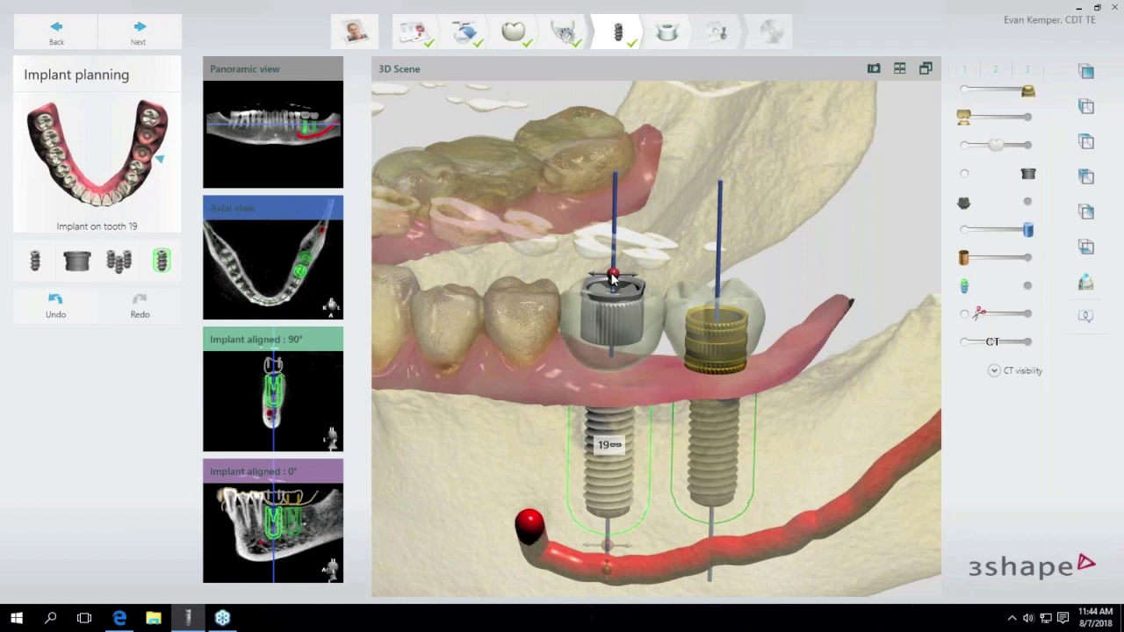
mouse_move(616, 288)
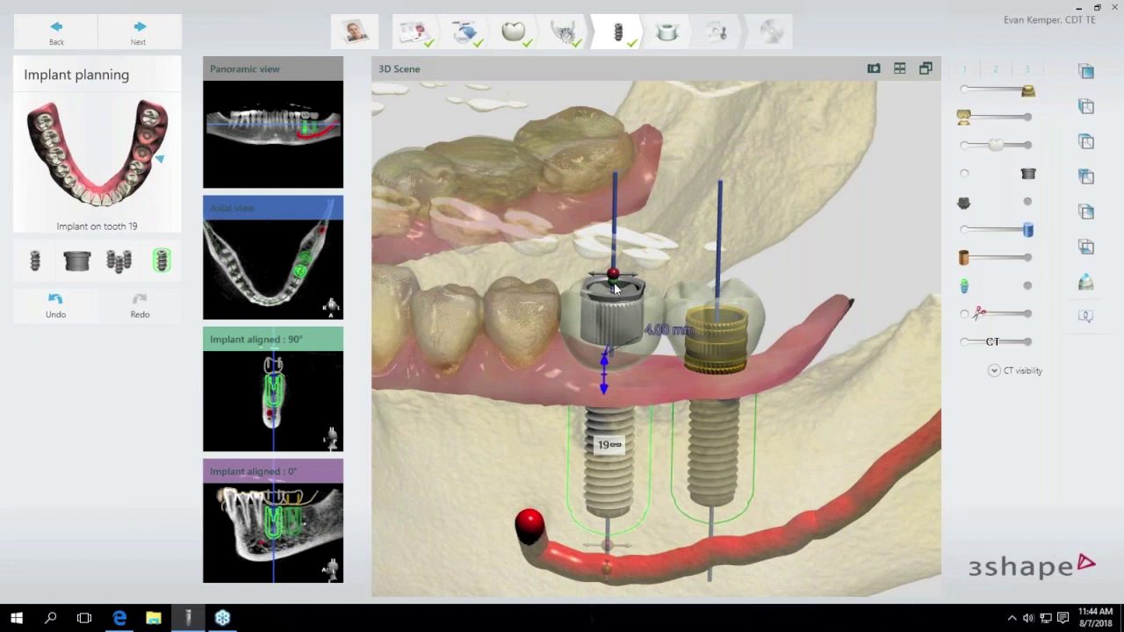
Check the tooth 19 implant in both implant-aligned views and nudge it sideways within the ridge in the 90° view.
click(292, 443)
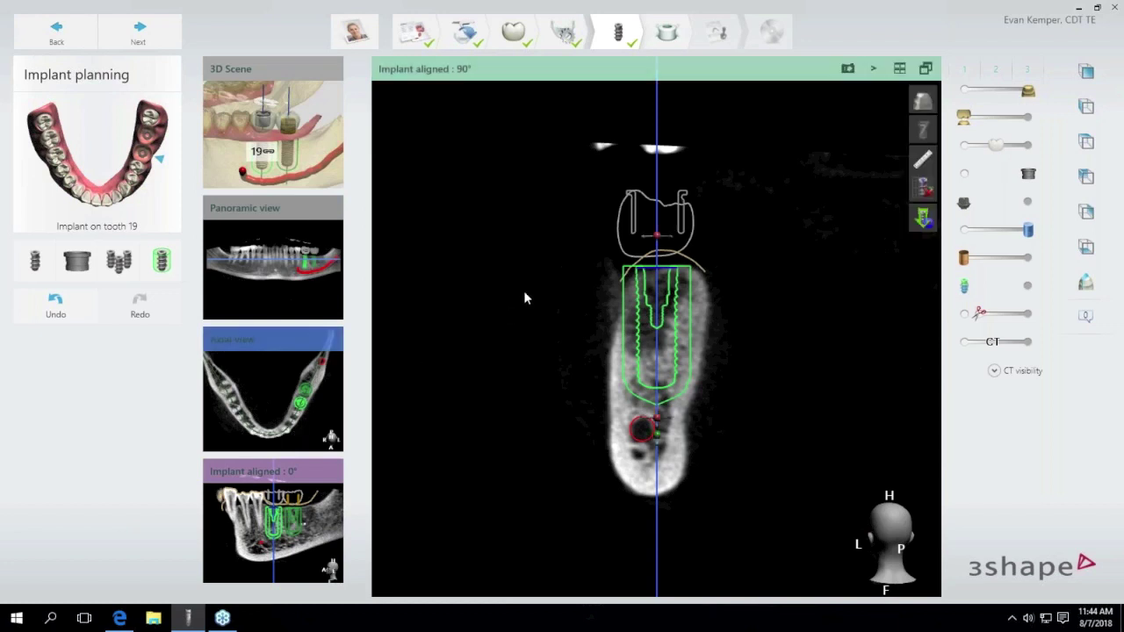
click(276, 521)
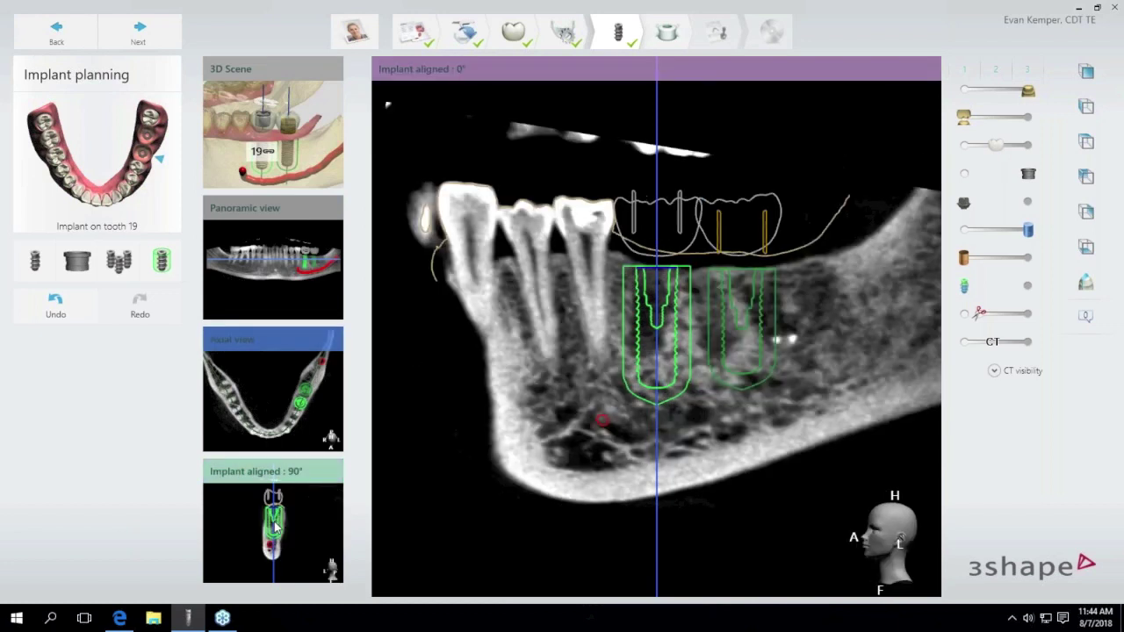
click(269, 430)
click(251, 356)
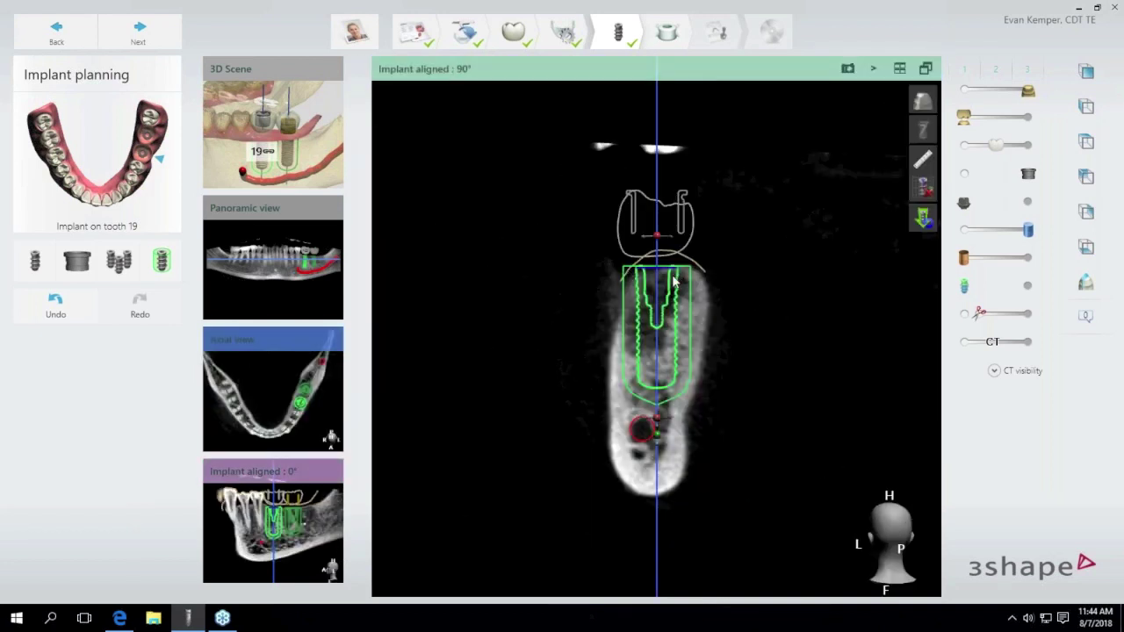
drag(674, 279, 672, 281)
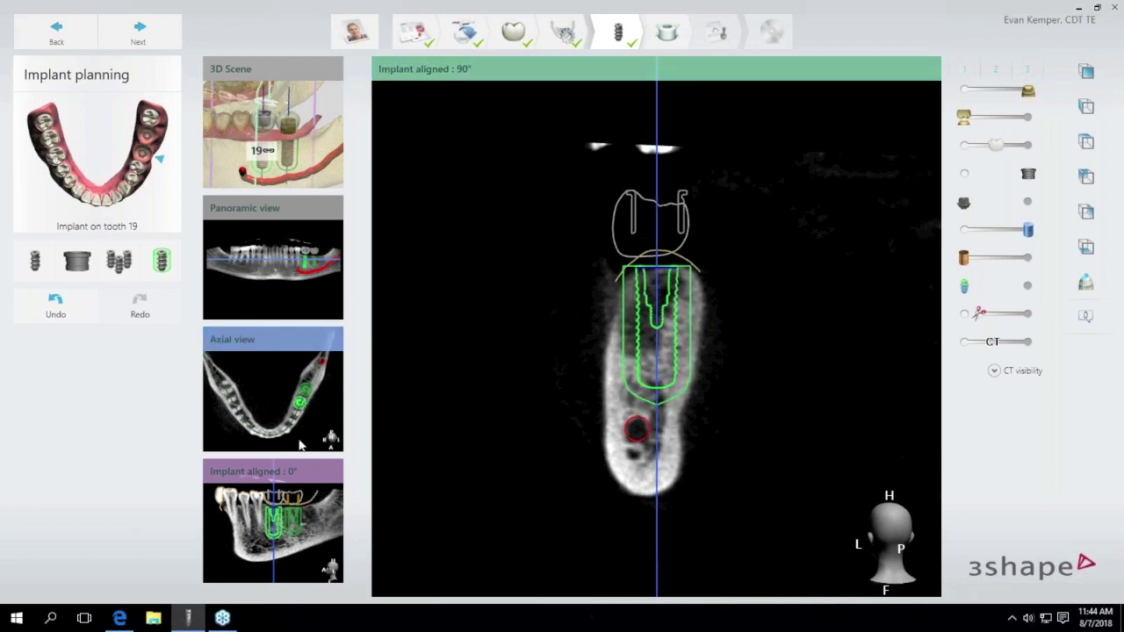
Try moving the tooth 18 implant closer to the tooth 19 implant in the 0° implant-aligned view, and undo the move.
click(292, 513)
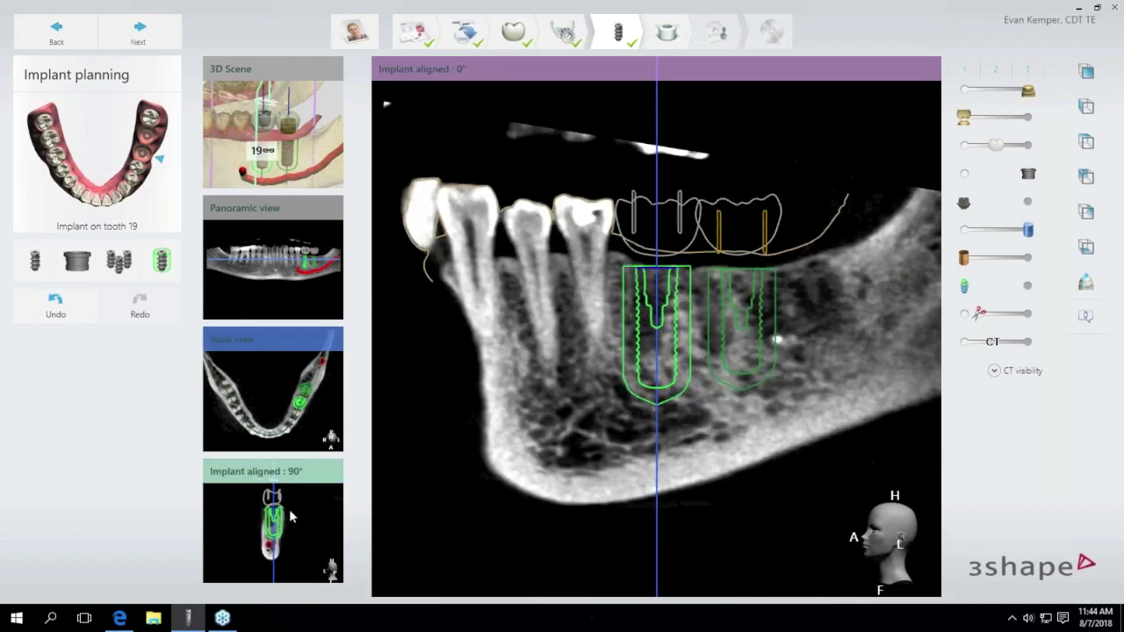
click(718, 283)
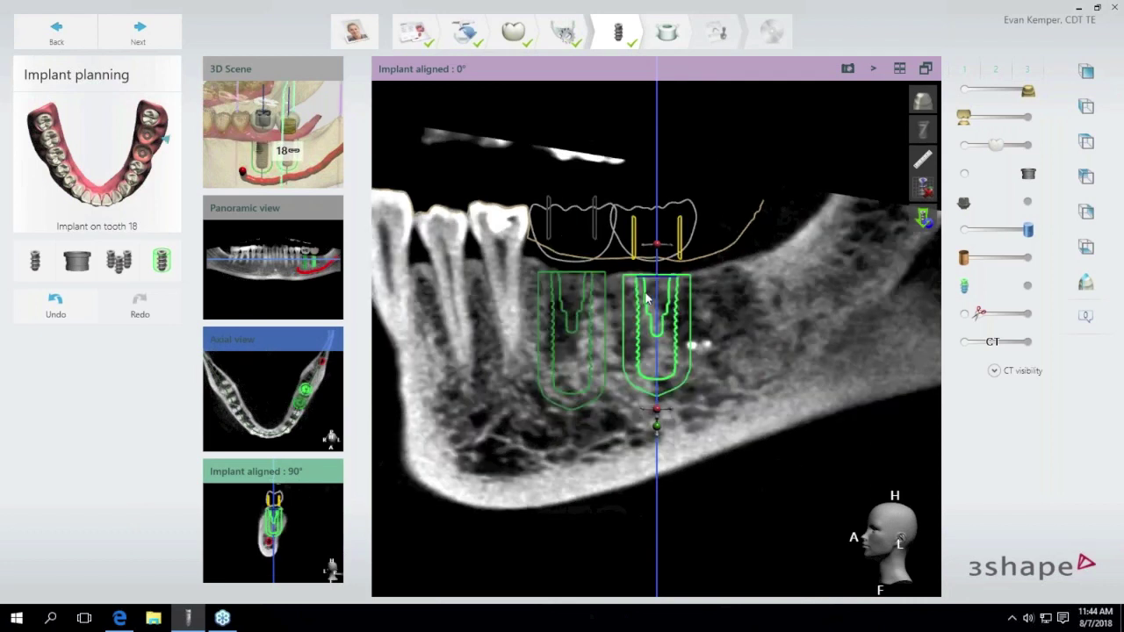
drag(647, 300, 629, 309)
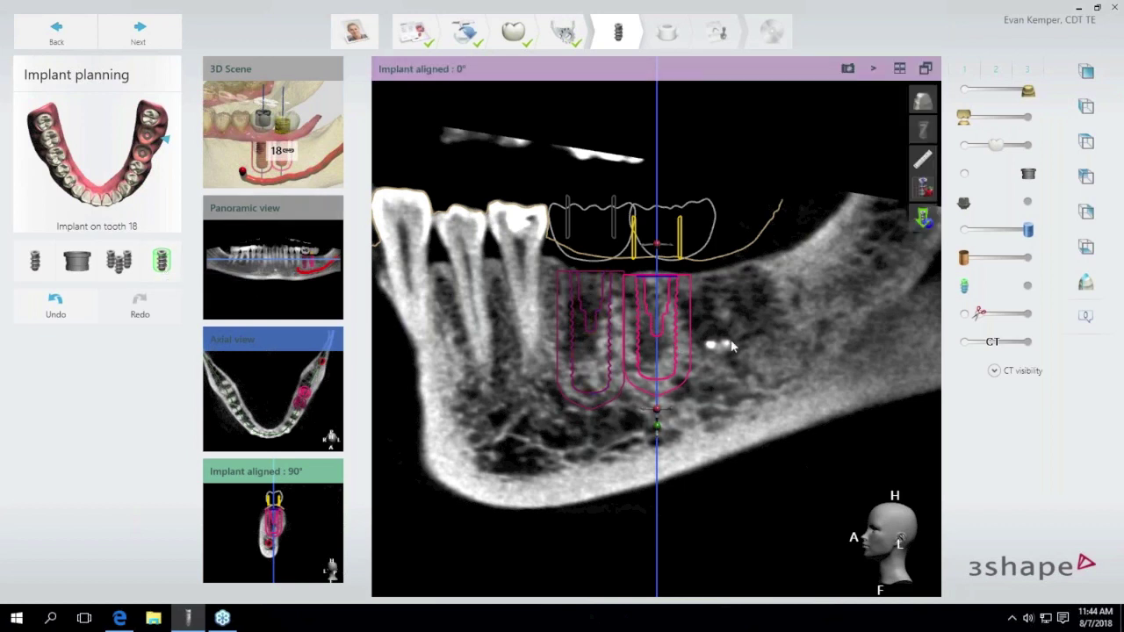
key(ctrl+z)
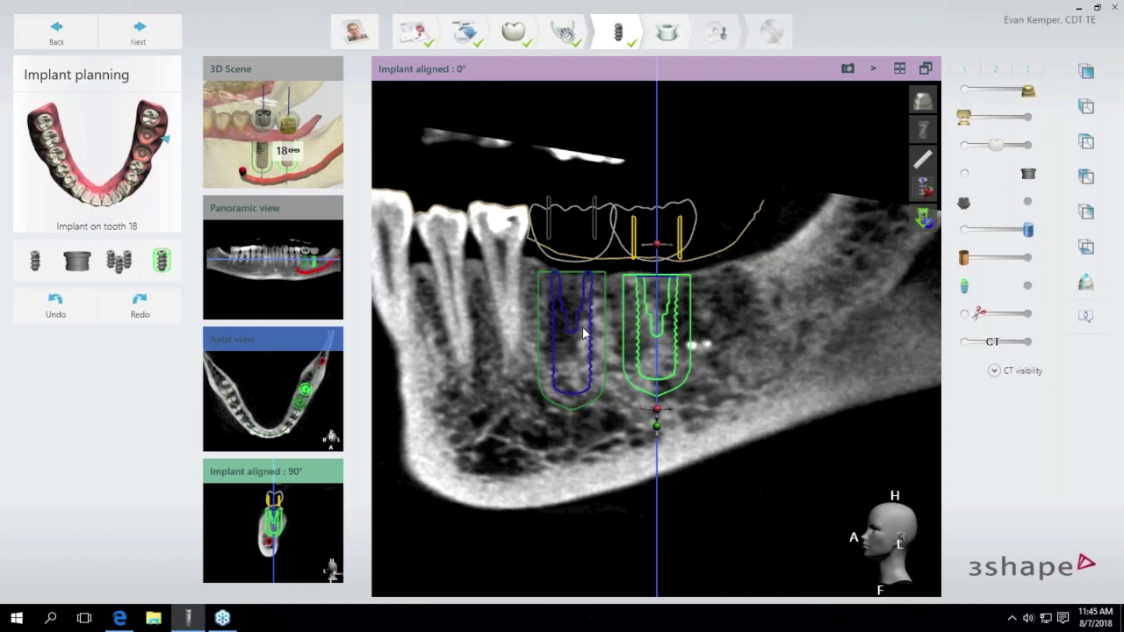
Inspect both implants in the axial view and rotate the implant-aligned slice around tooth 18 from 0° to 178°.
click(261, 397)
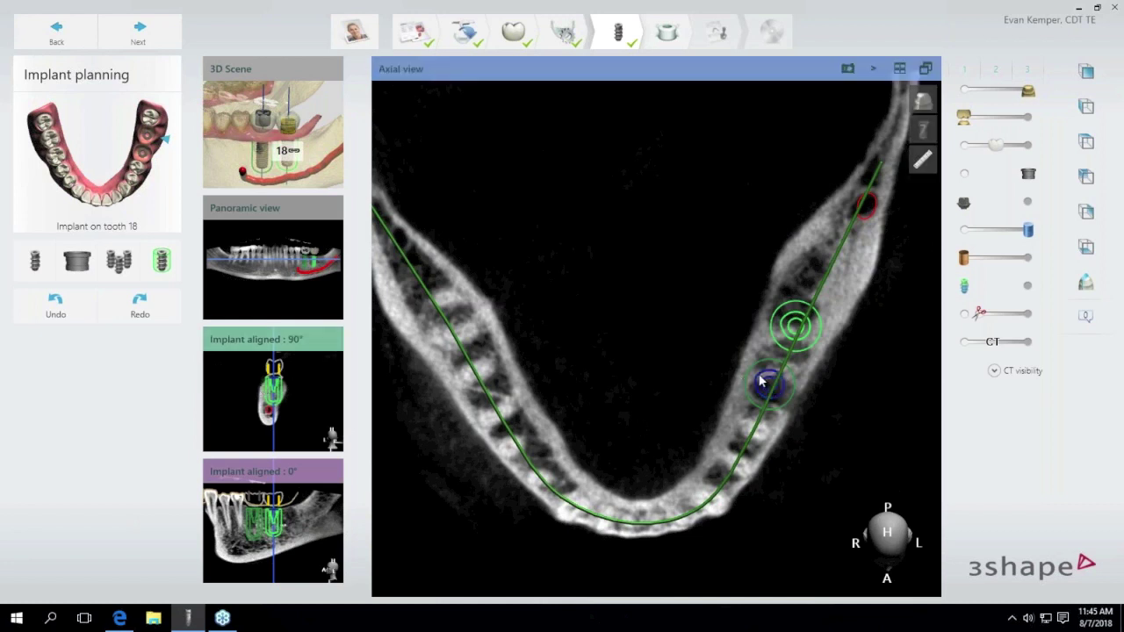
click(297, 526)
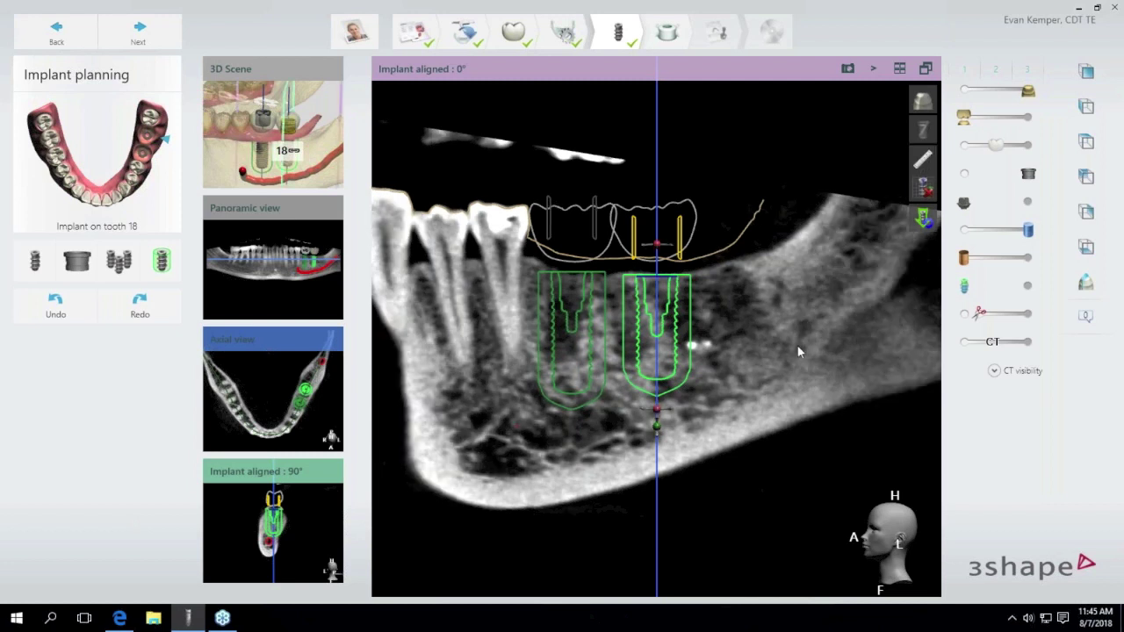
scroll(799, 352, down, 2)
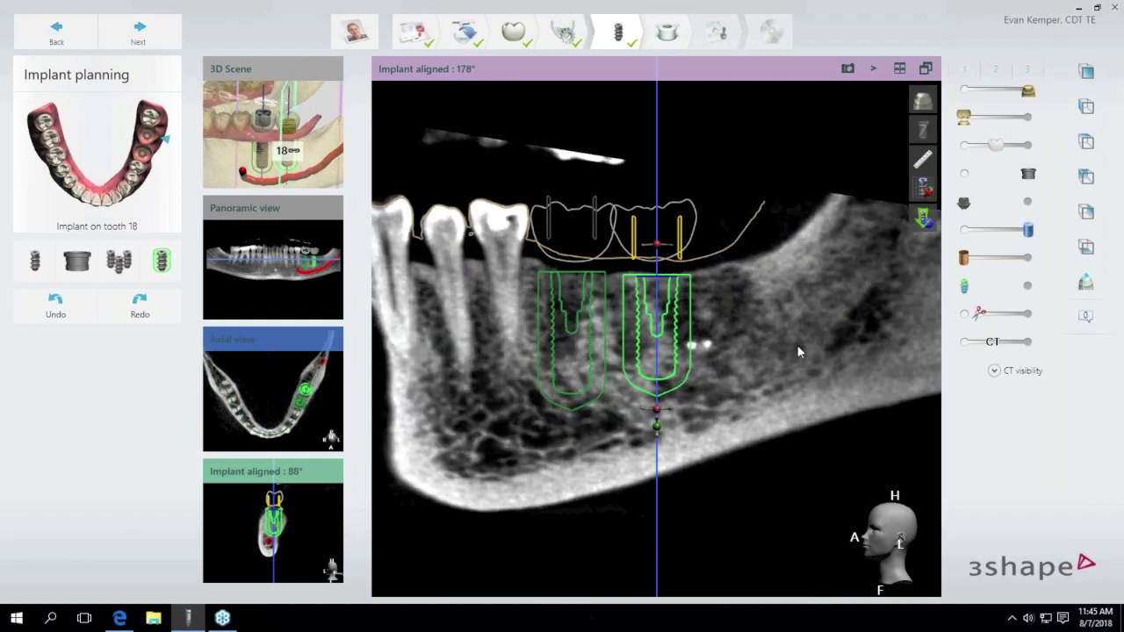
Rotate the implant-aligned slice around the tooth 18 implant to 8° and examine its clearance from the nerve canal and the tooth 19 implant.
scroll(800, 353, down, 7)
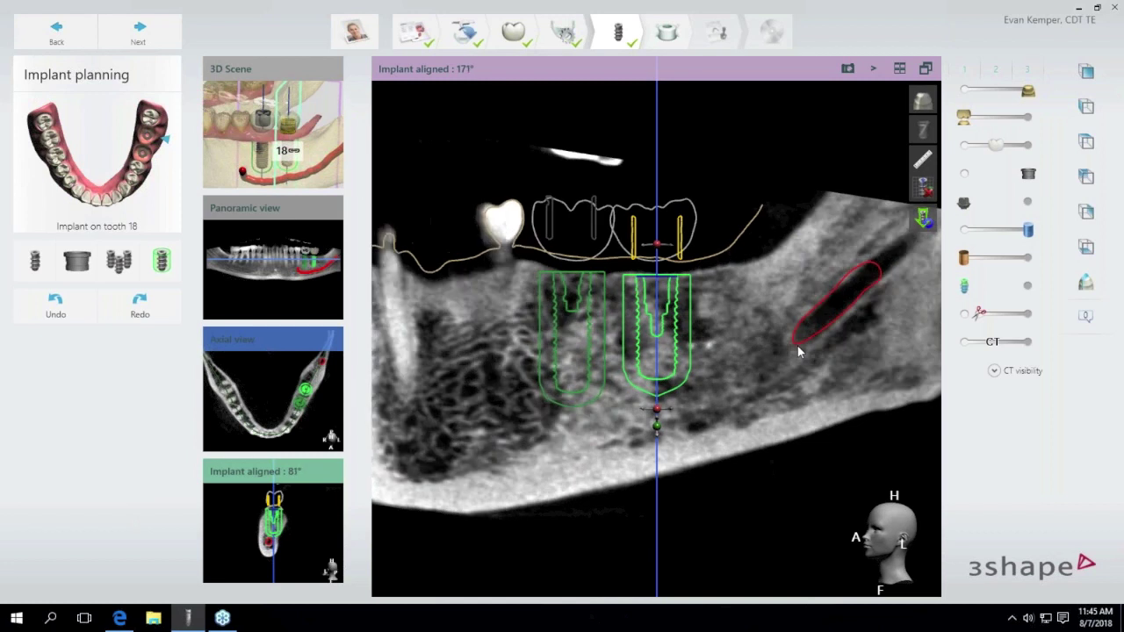
scroll(798, 351, down, 11)
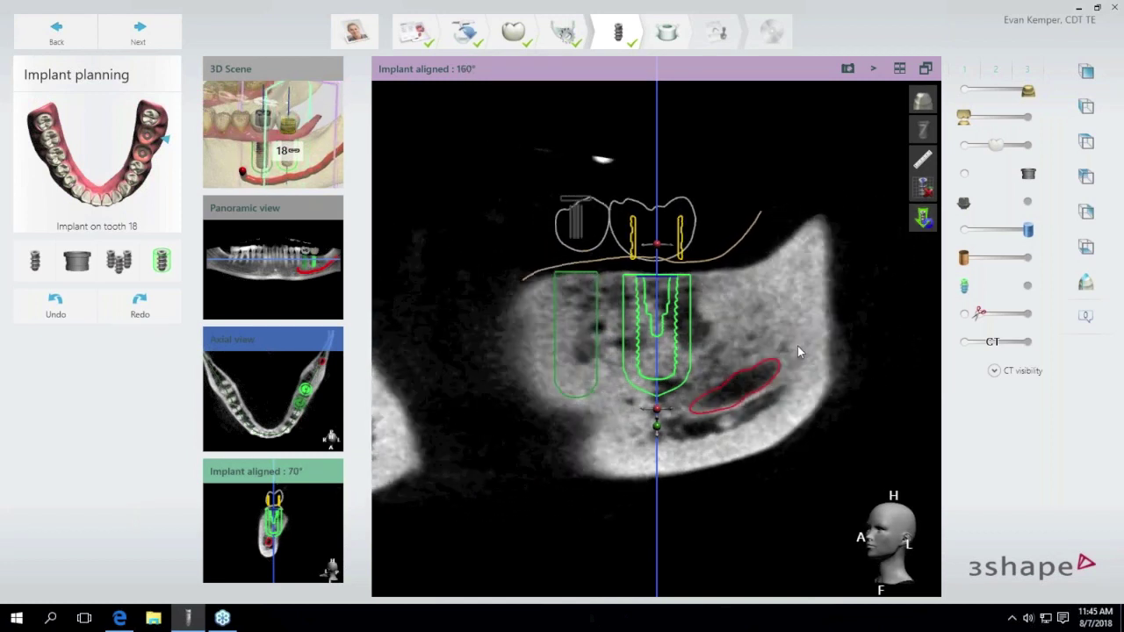
scroll(798, 351, up, 17)
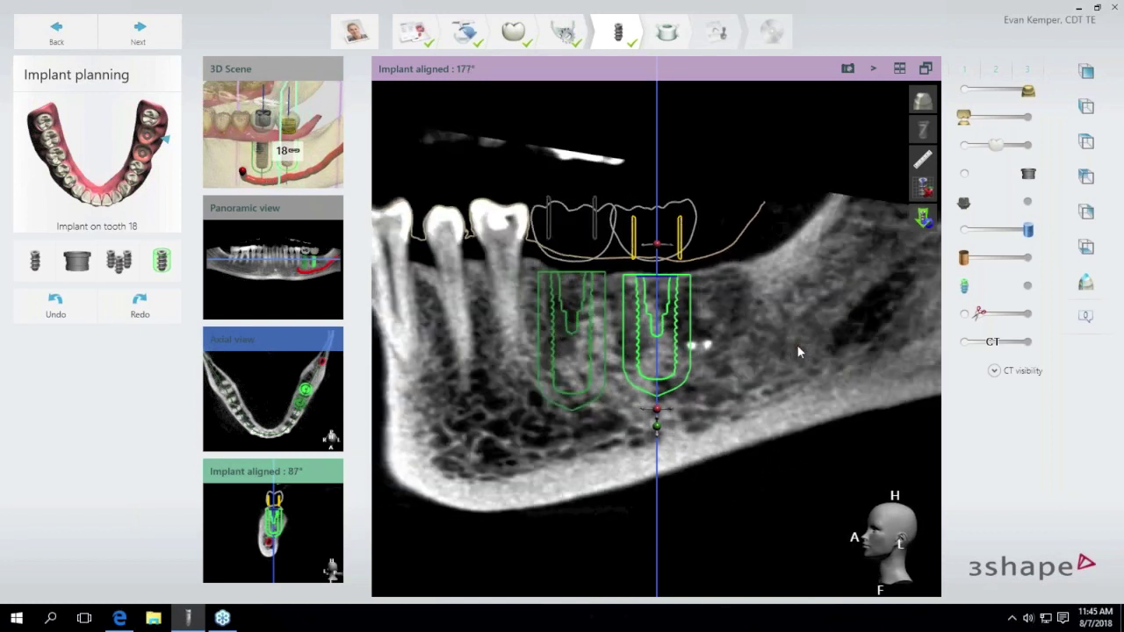
scroll(799, 353, up, 17)
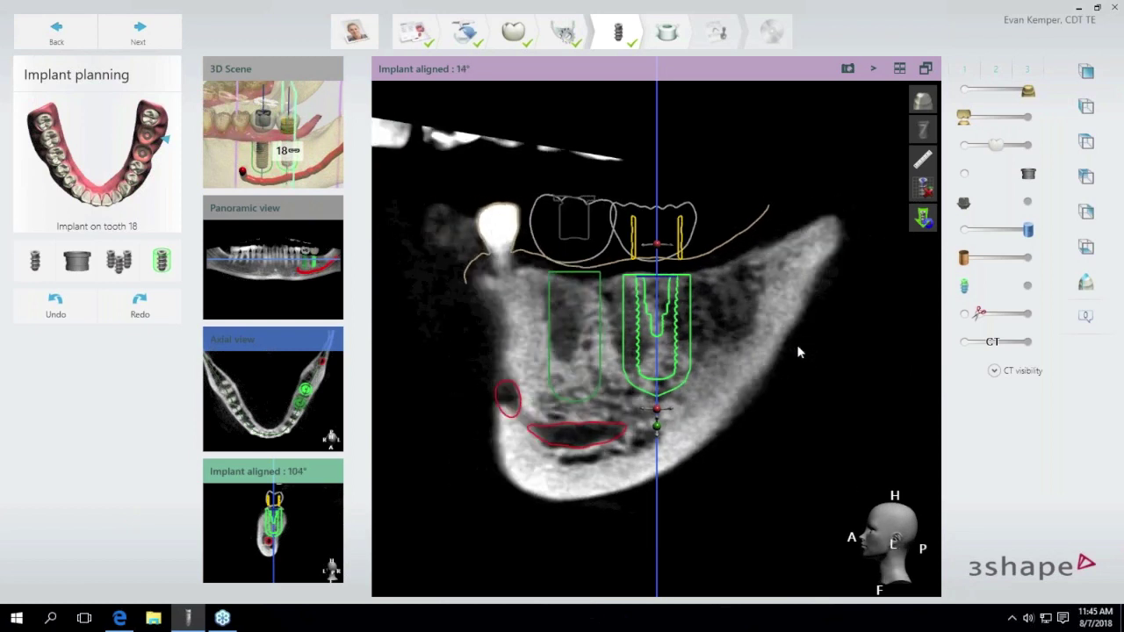
scroll(798, 351, down, 4)
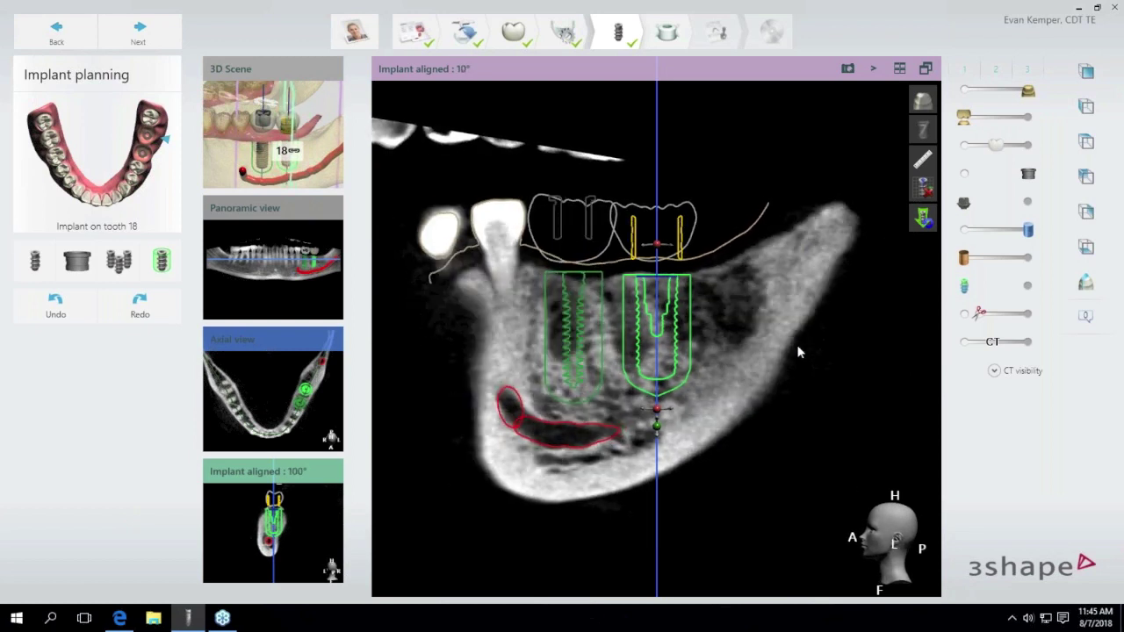
scroll(798, 351, down, 2)
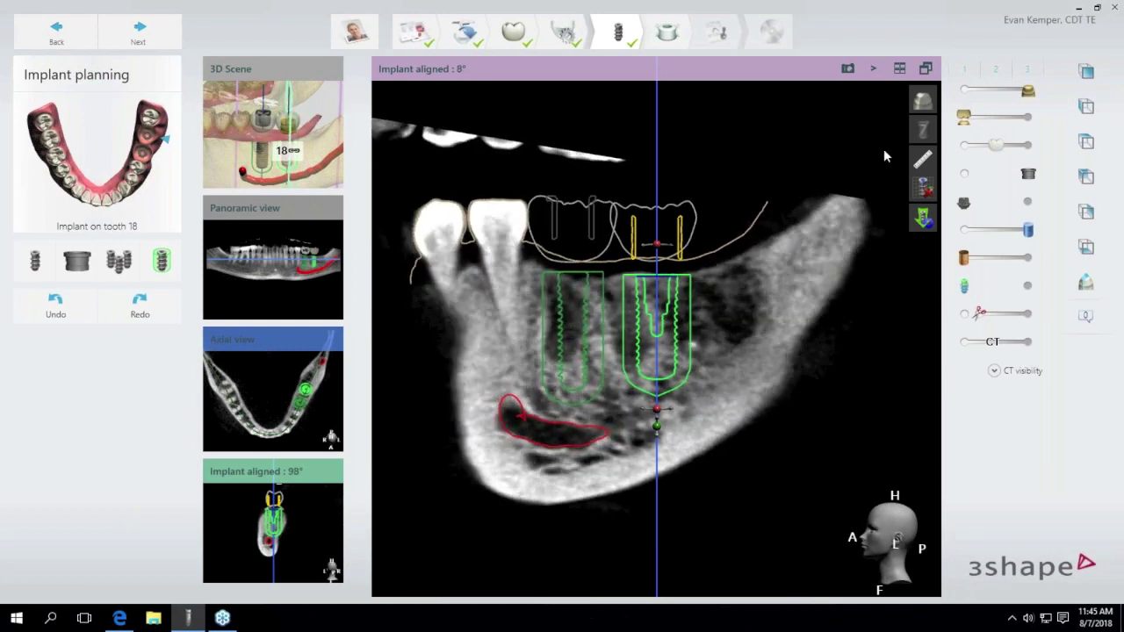
Measure the distance from the apex of the tooth 18 implant to the nerve canal in the 171° implant-aligned view.
mouse_move(925, 160)
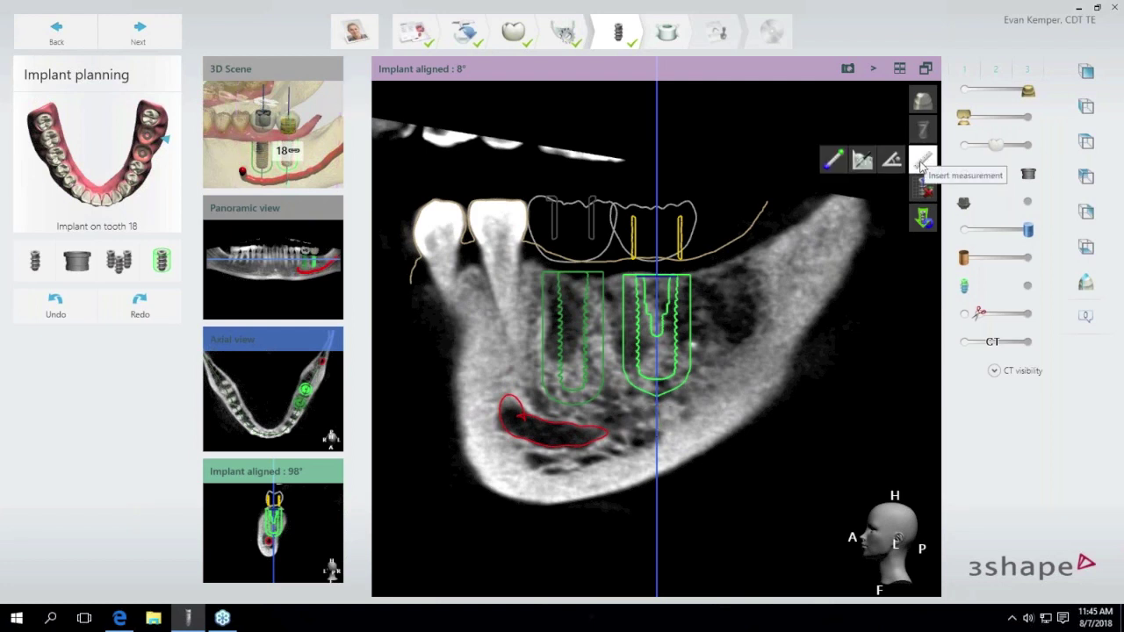
click(923, 164)
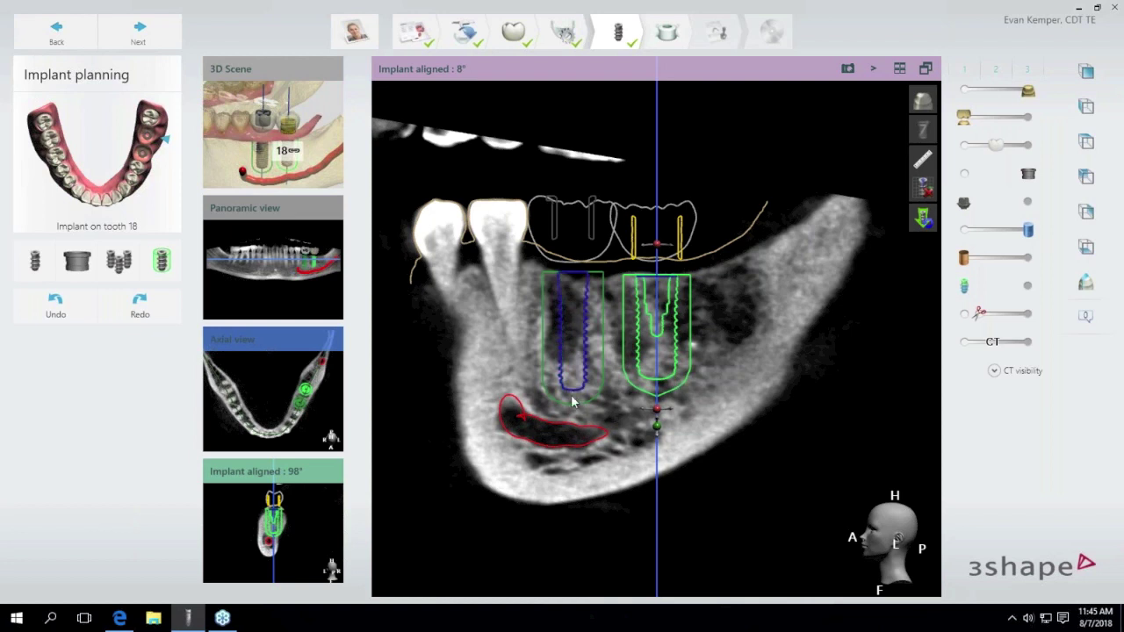
mouse_move(922, 160)
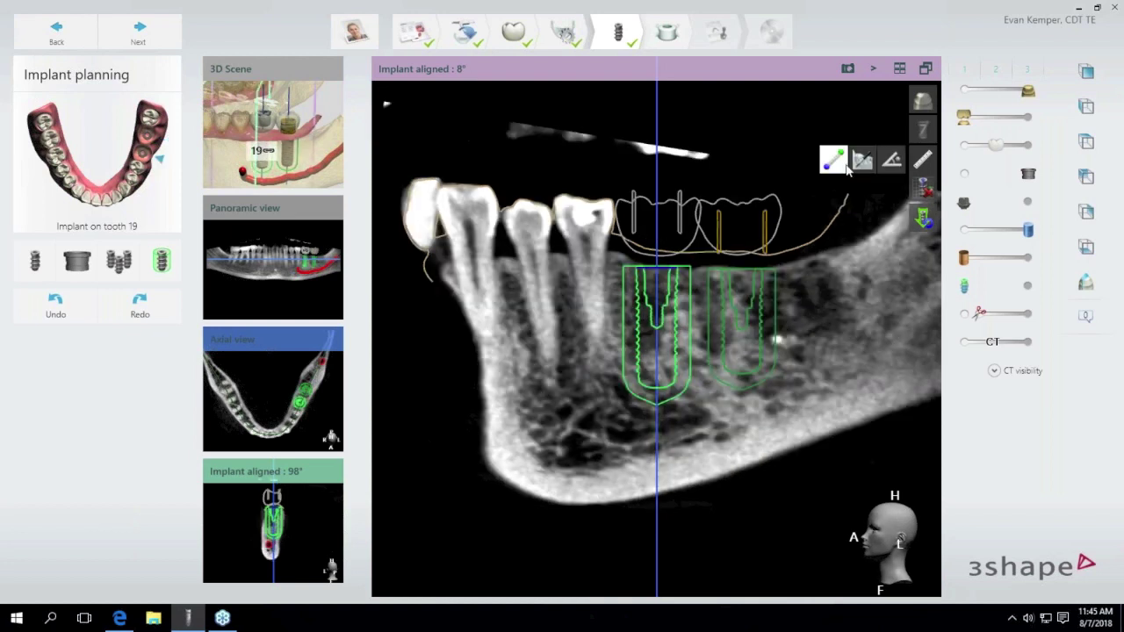
click(837, 161)
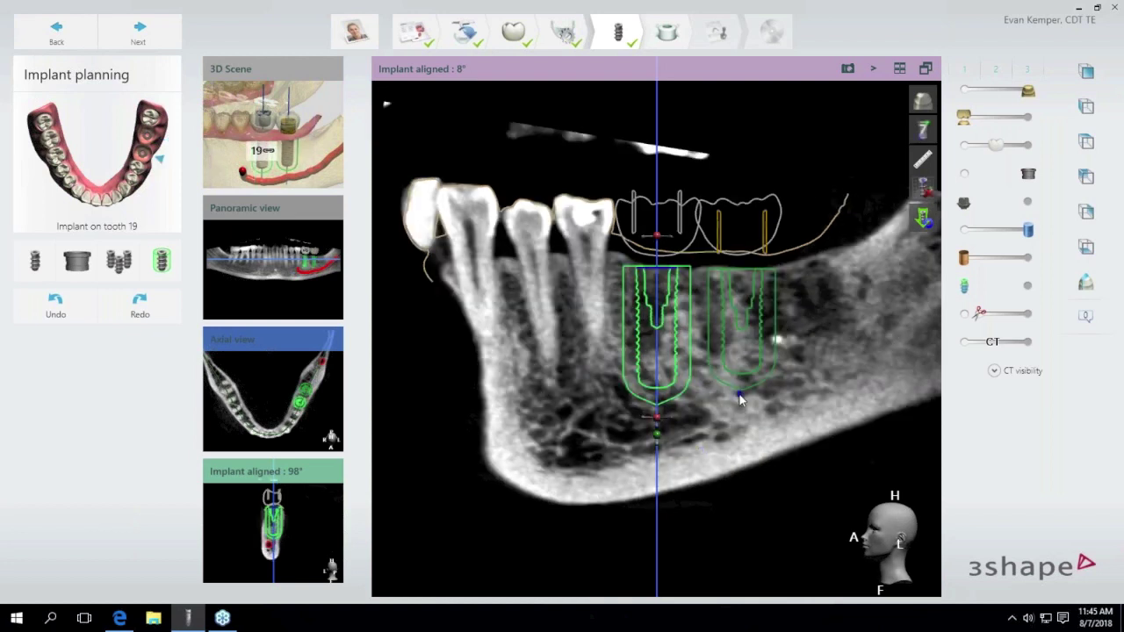
scroll(740, 394, down, 3)
scroll(739, 394, down, 3)
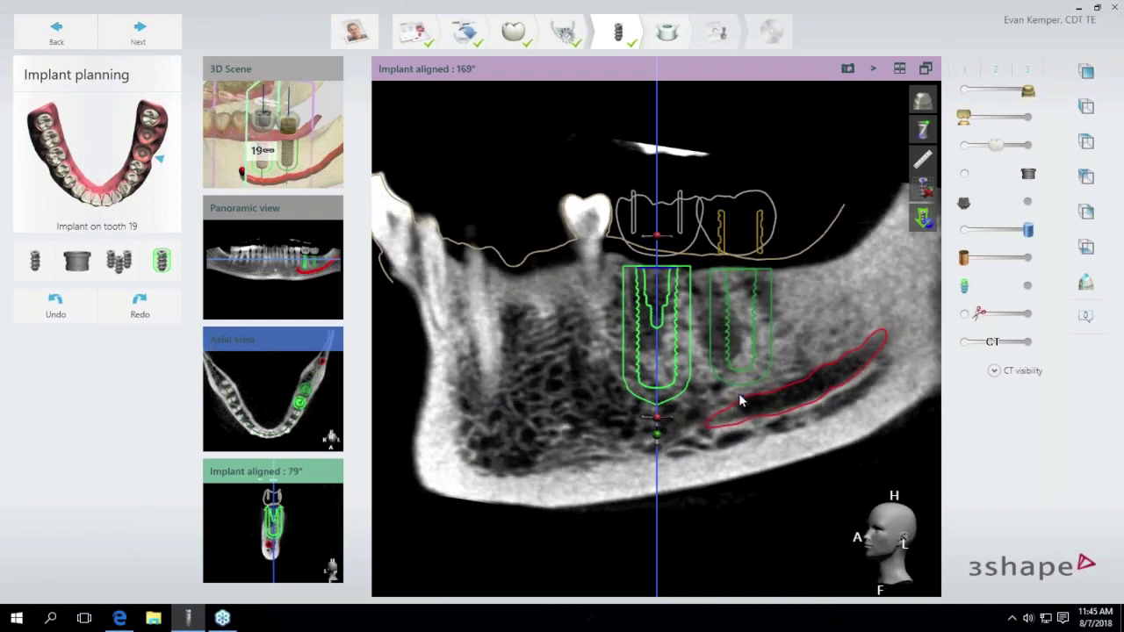
scroll(740, 397, up, 2)
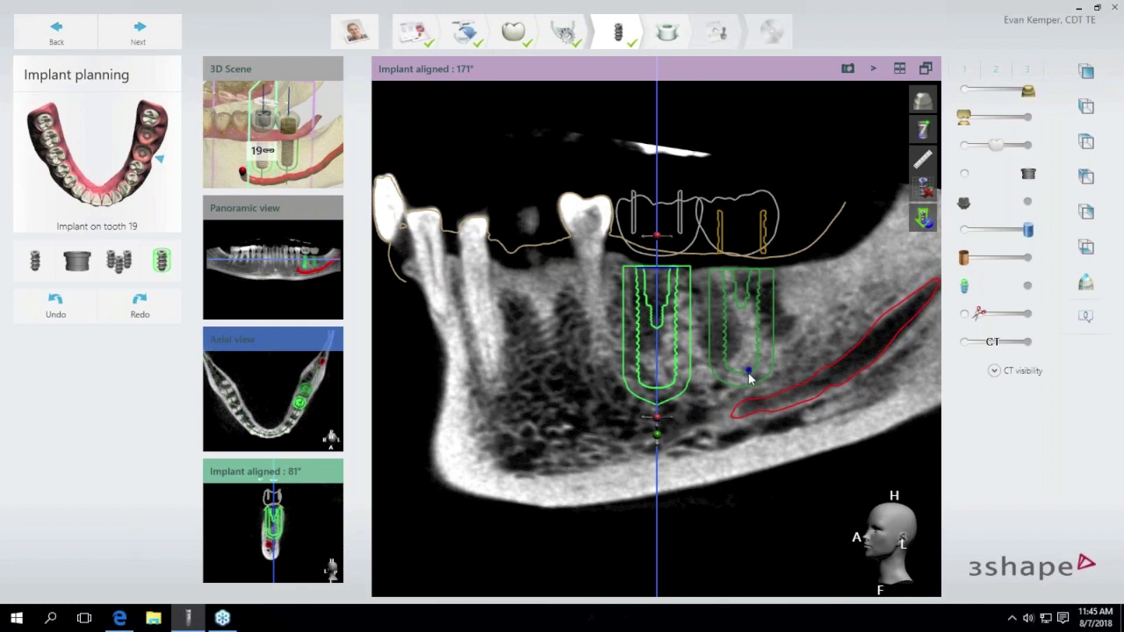
click(750, 373)
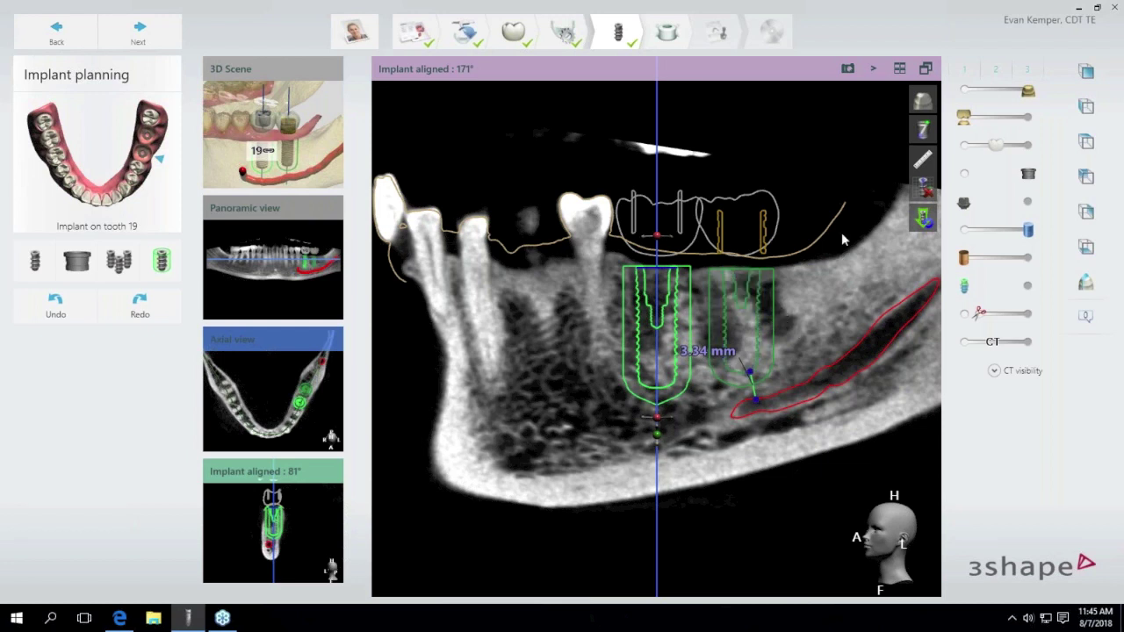
Insert a density measurement and sample the bone around the tooth 18 and tooth 19 implants.
mouse_move(923, 159)
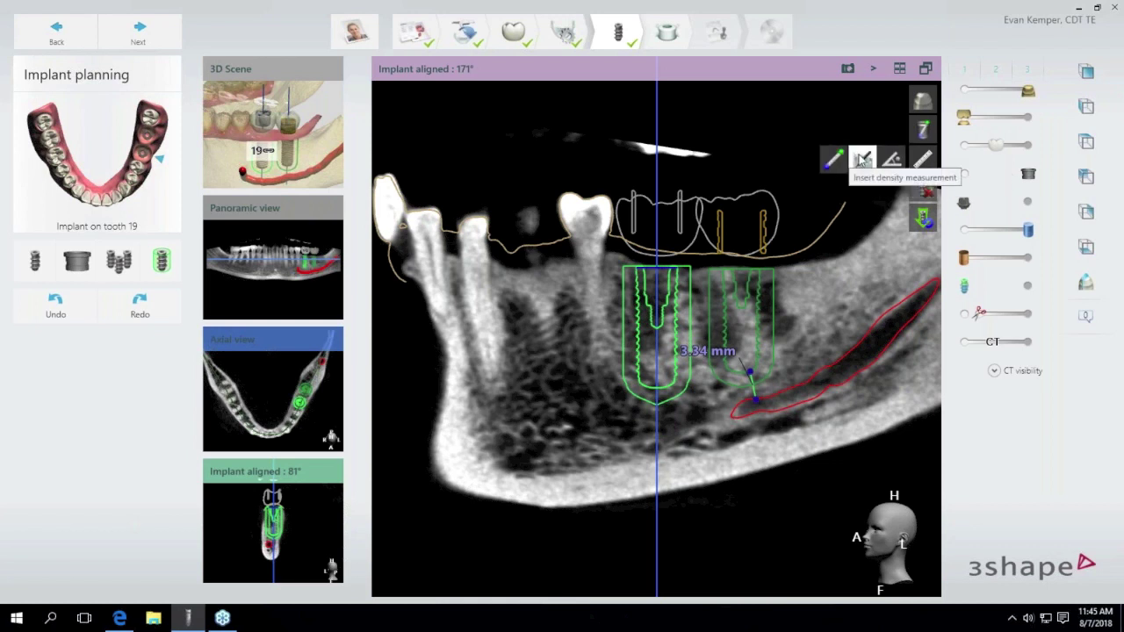
click(862, 162)
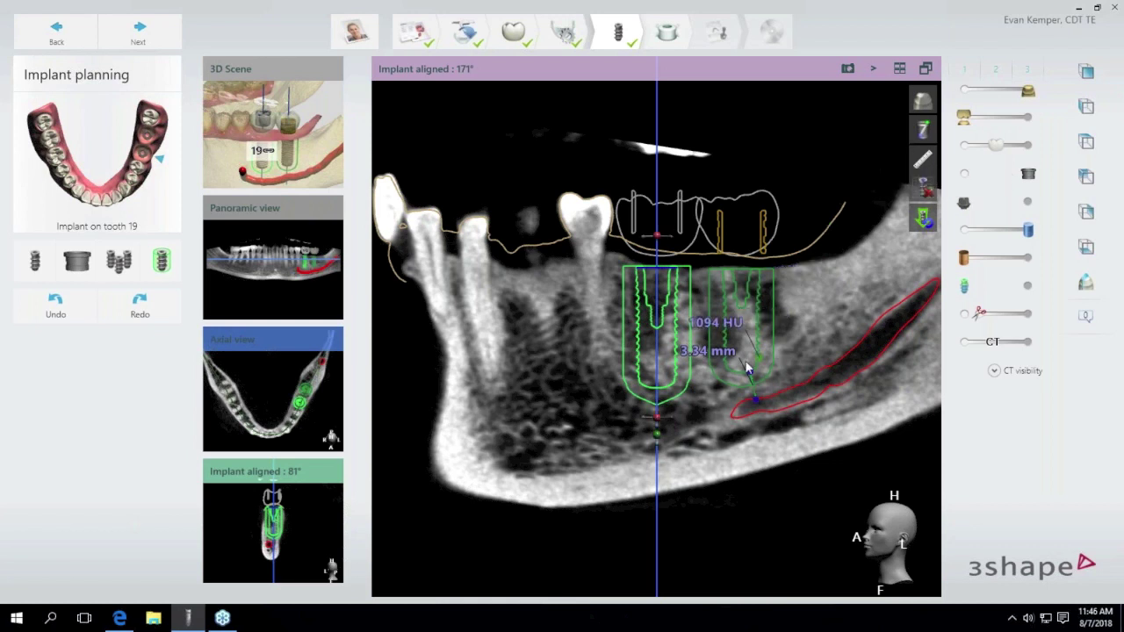
click(664, 364)
drag(665, 364, 648, 348)
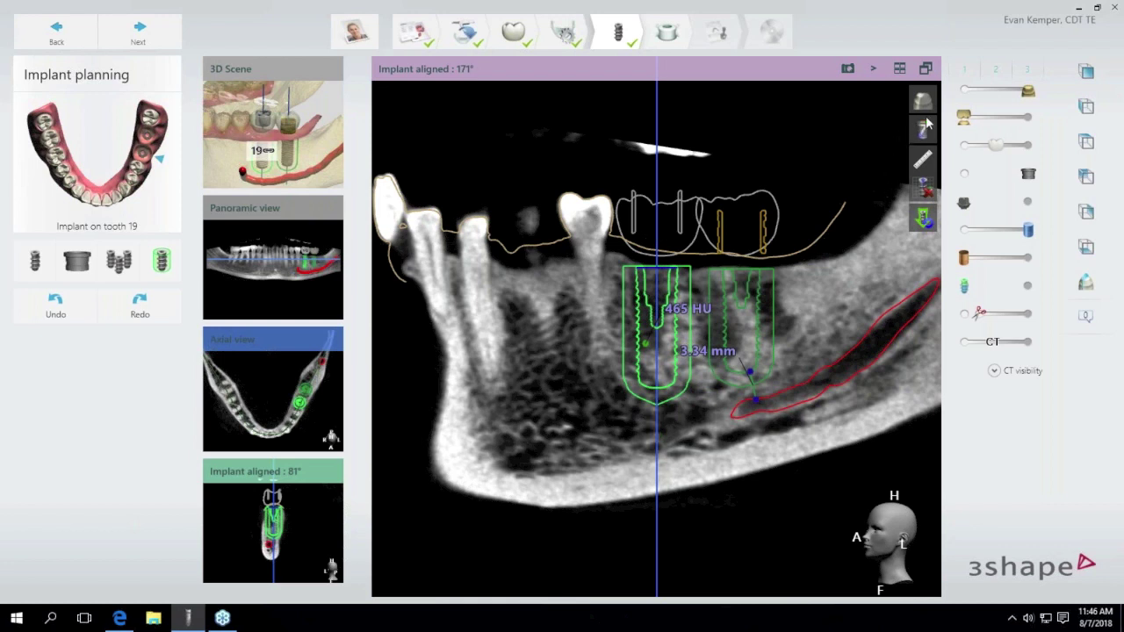
Delete the density measurement and the distance measurement from the implant-aligned view.
click(925, 160)
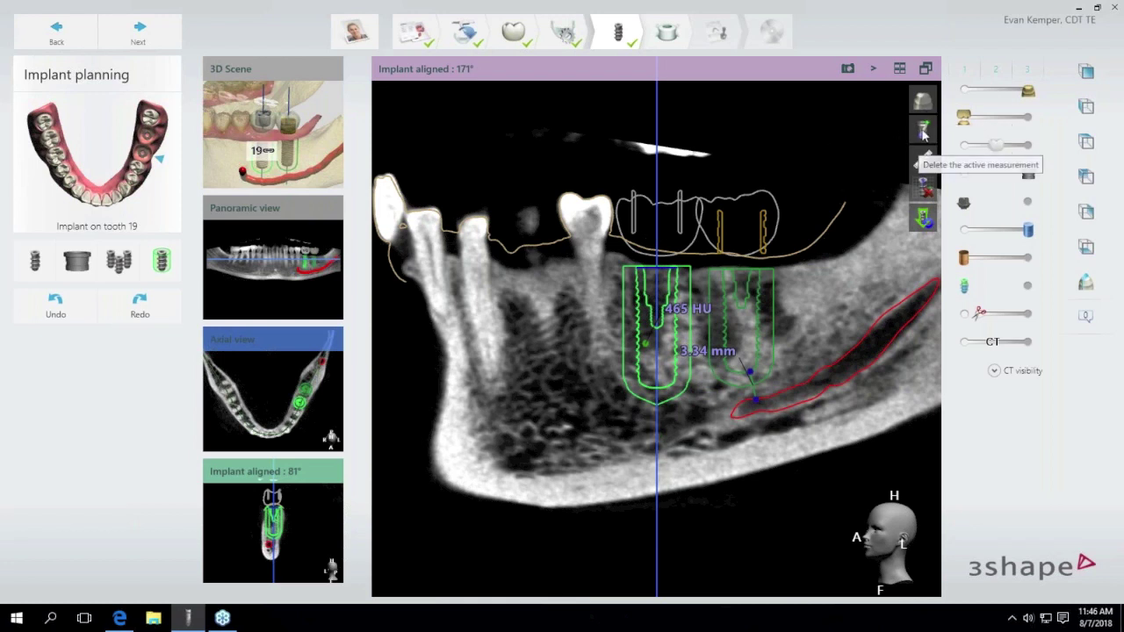
click(923, 132)
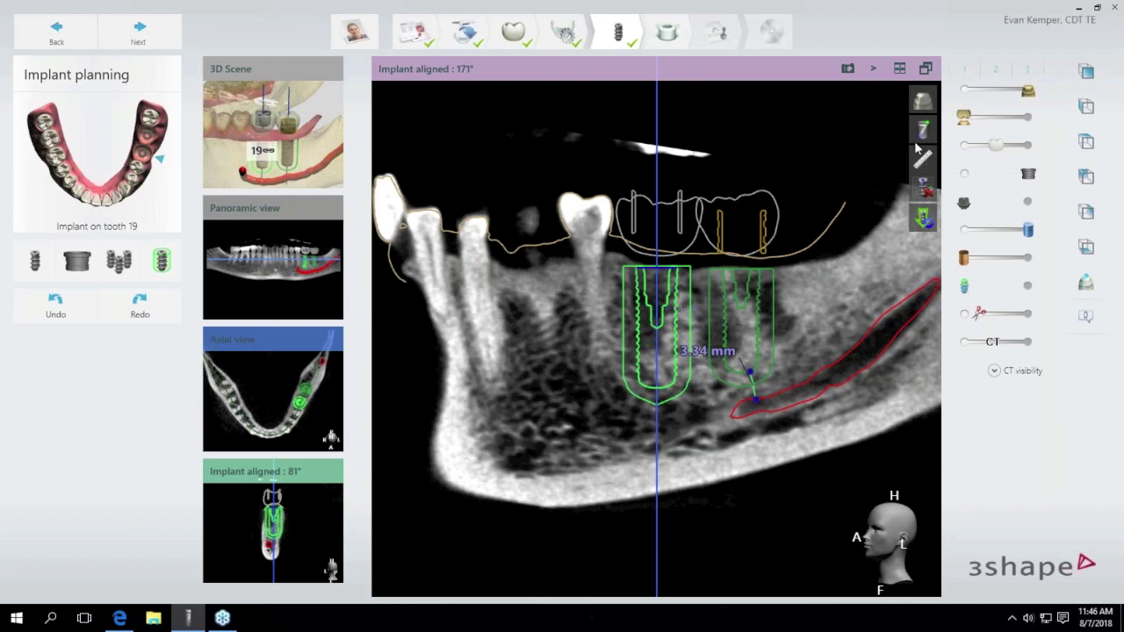
click(923, 131)
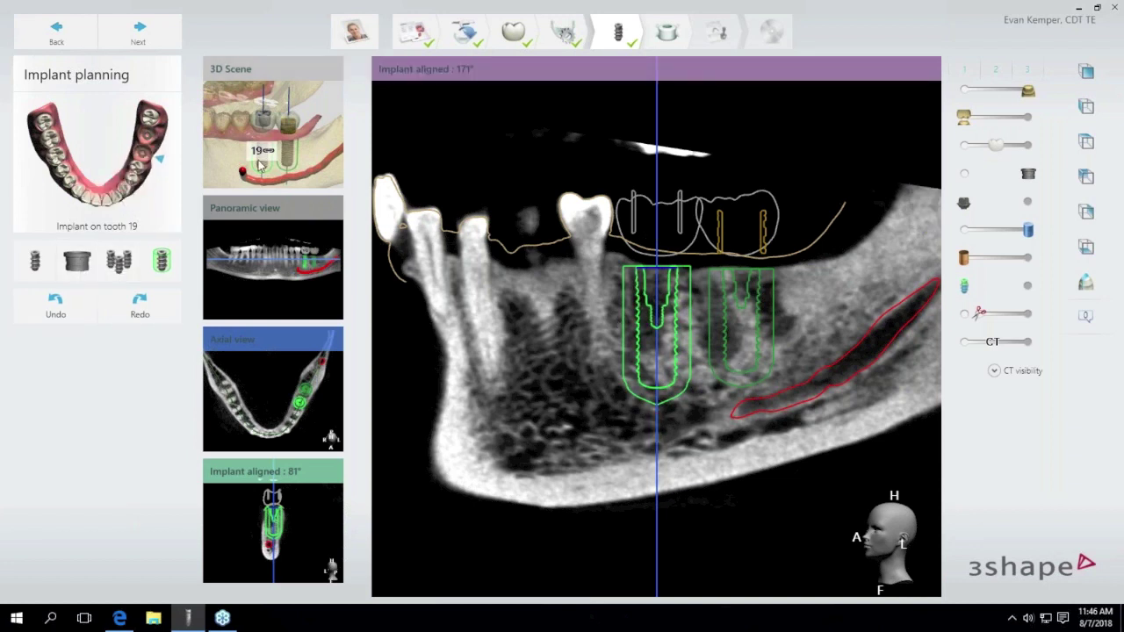
Assign the fully guided Straumann Ø 5.0 mm T-sleeve to the tooth 18 implant and raise it to about the tooth 19 sleeve's level.
click(315, 155)
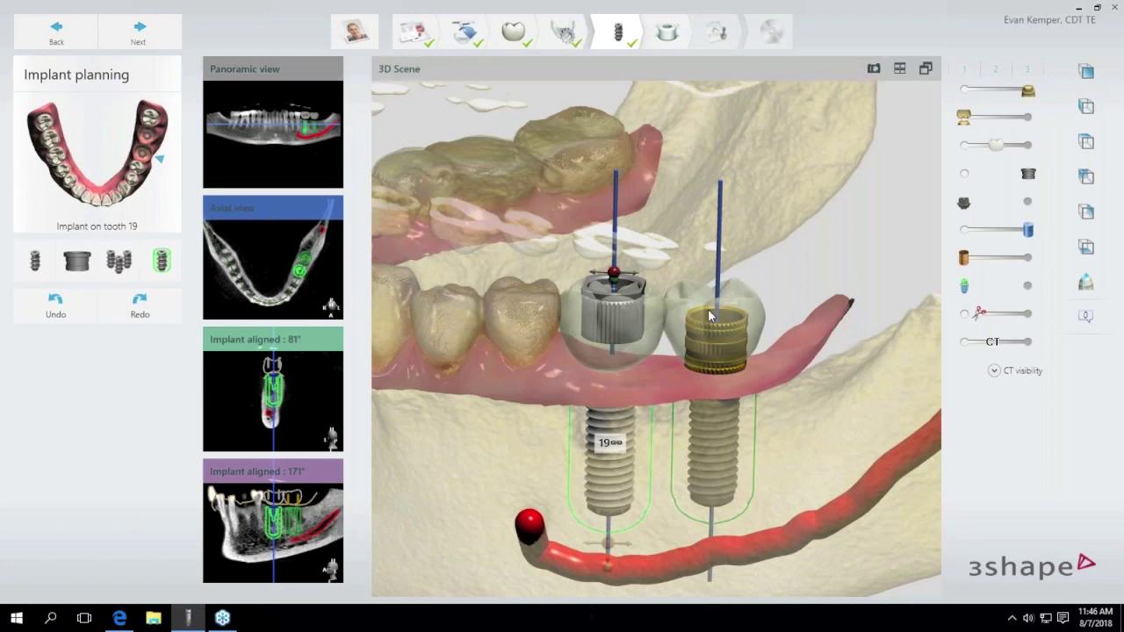
click(713, 336)
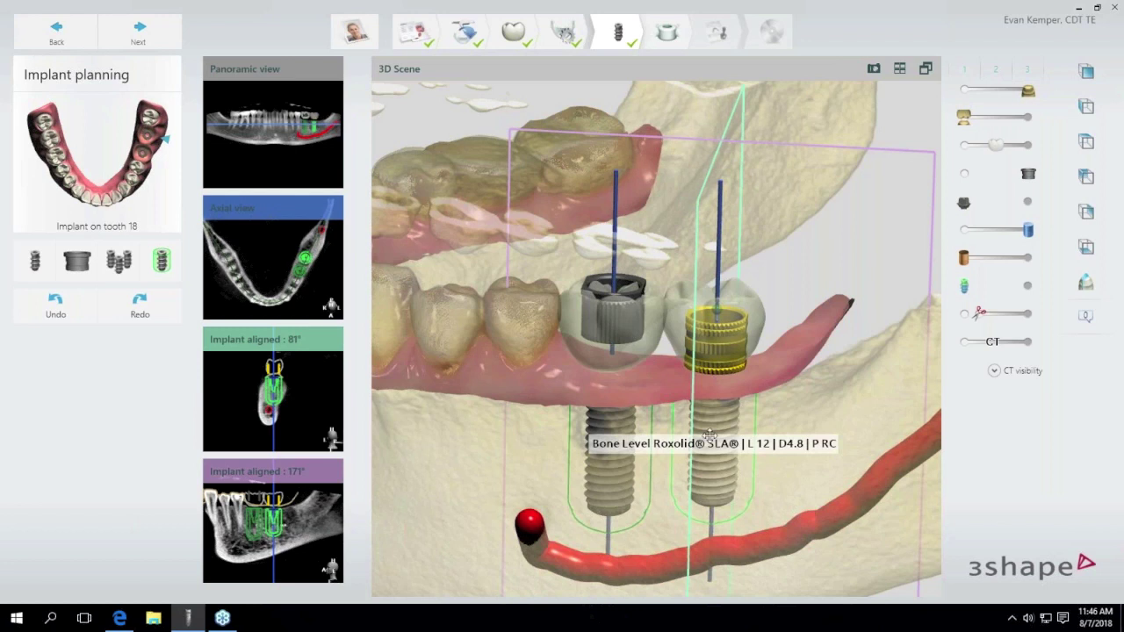
click(76, 267)
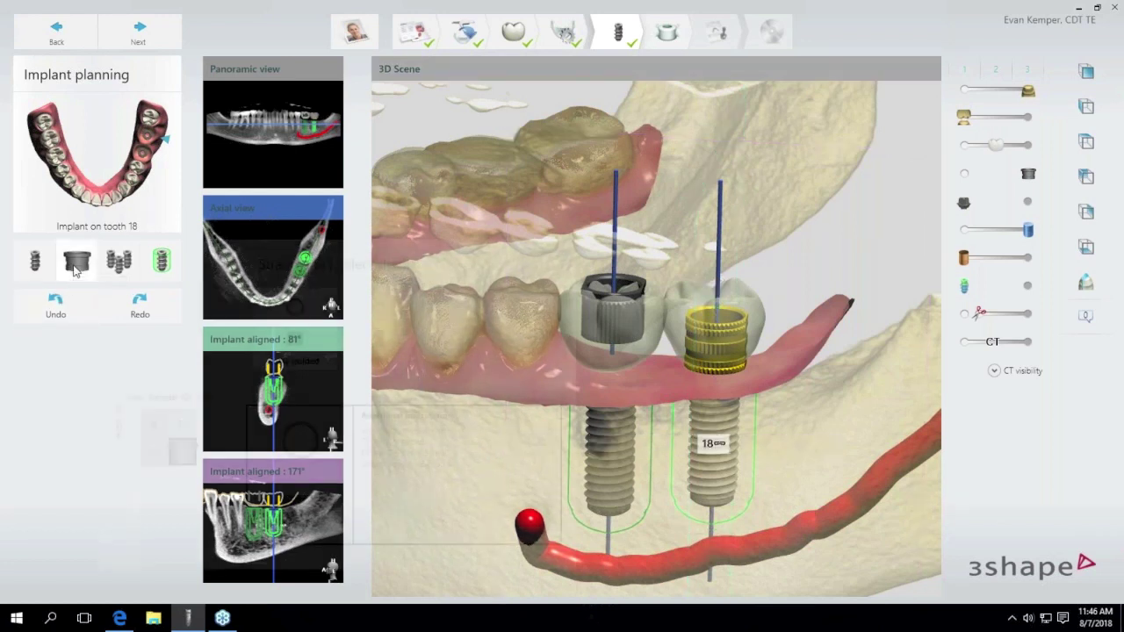
click(118, 269)
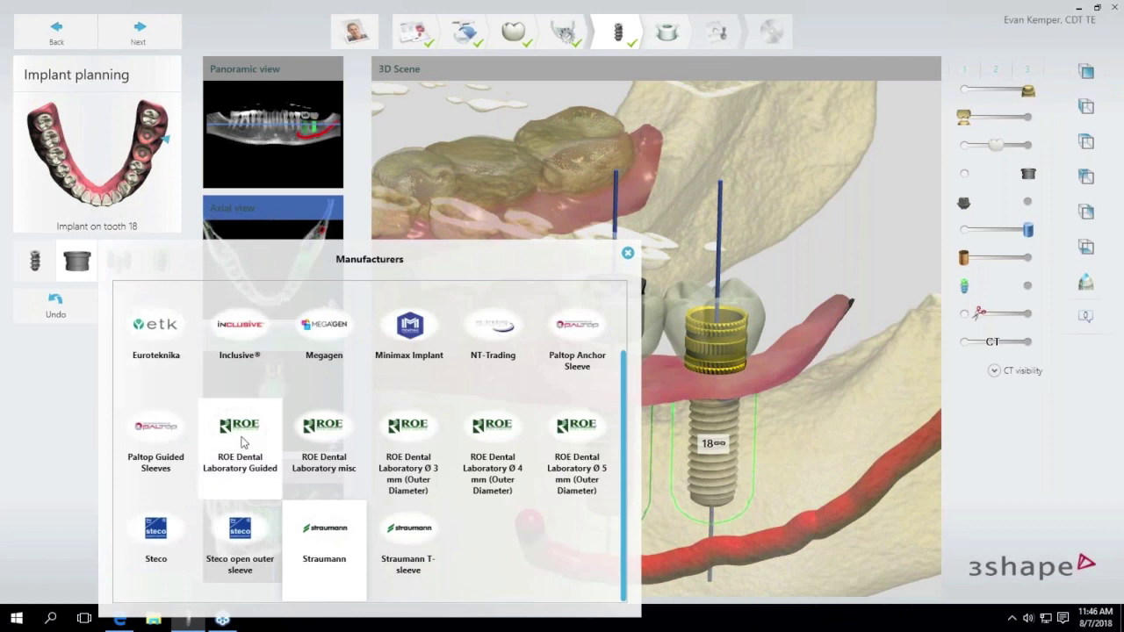
click(389, 521)
click(289, 346)
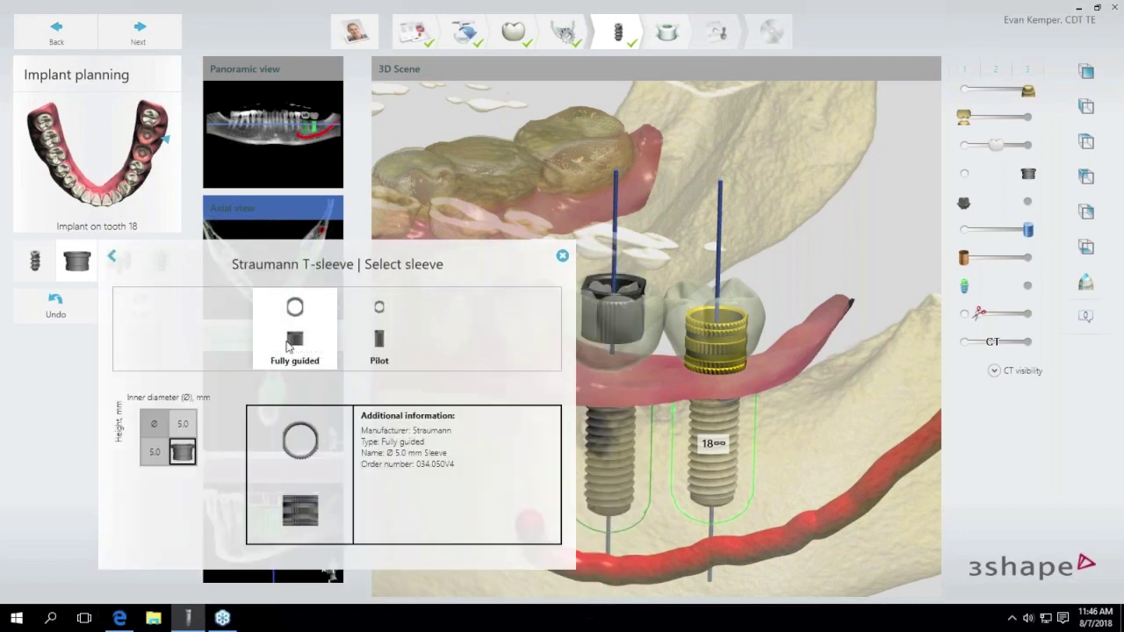
click(183, 452)
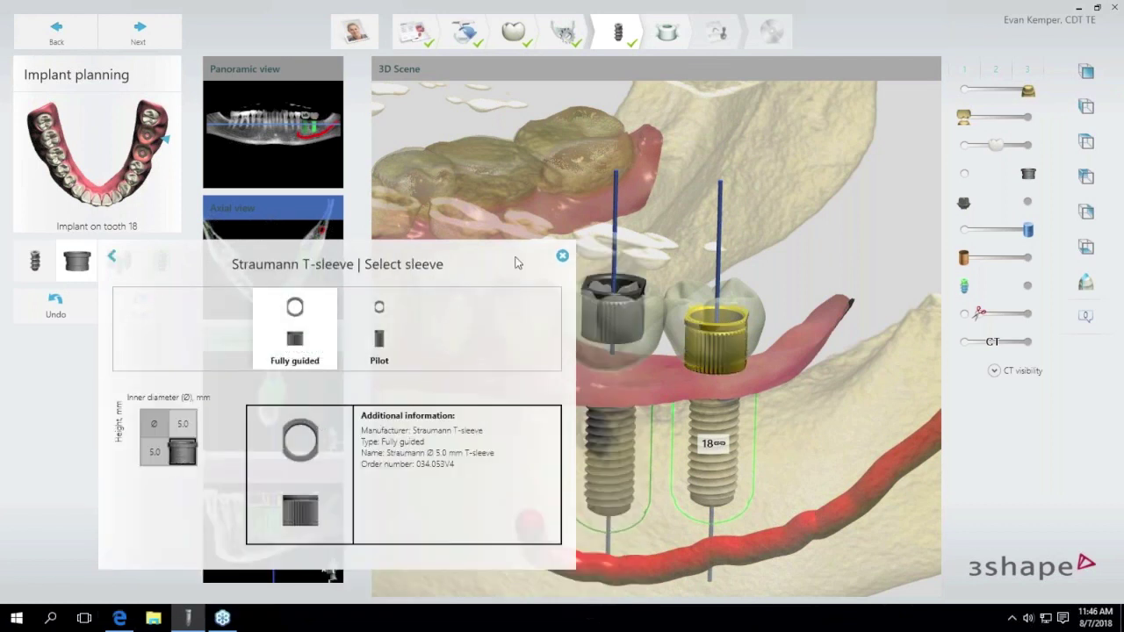
click(562, 255)
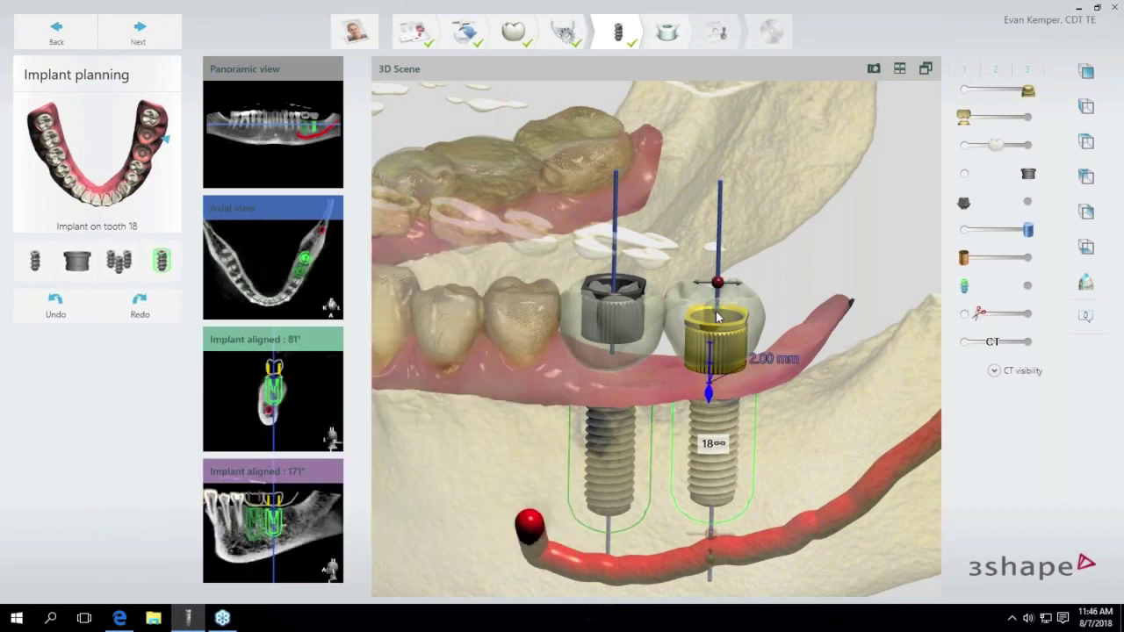
drag(718, 298, 716, 265)
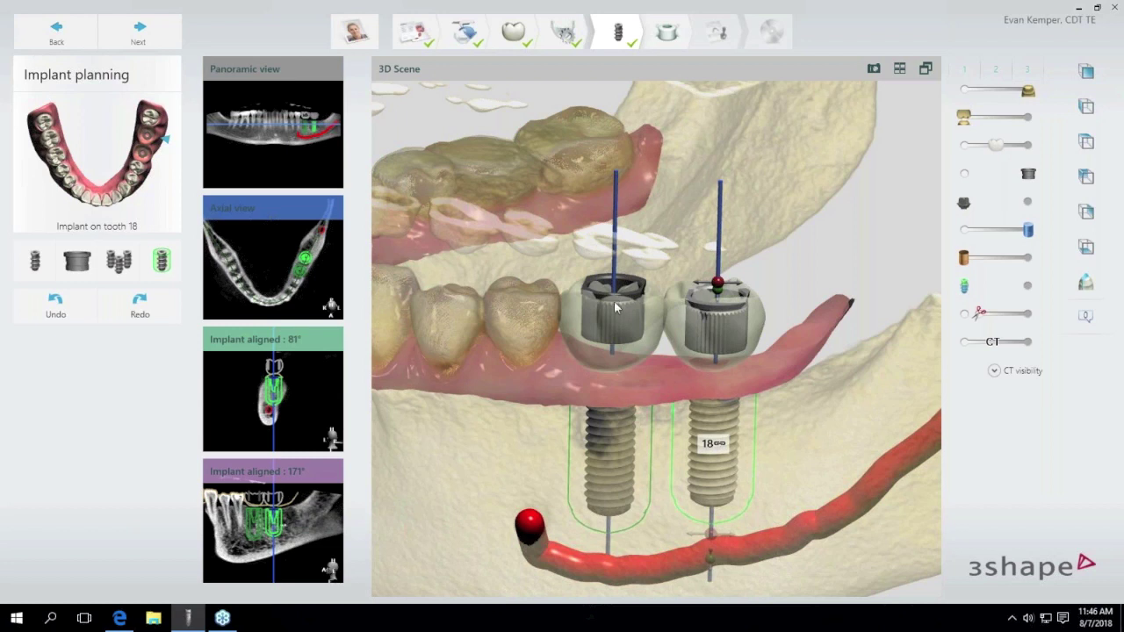
Arrange the 3D scene above the four CT views and proceed to the Surgical guide stage.
click(154, 33)
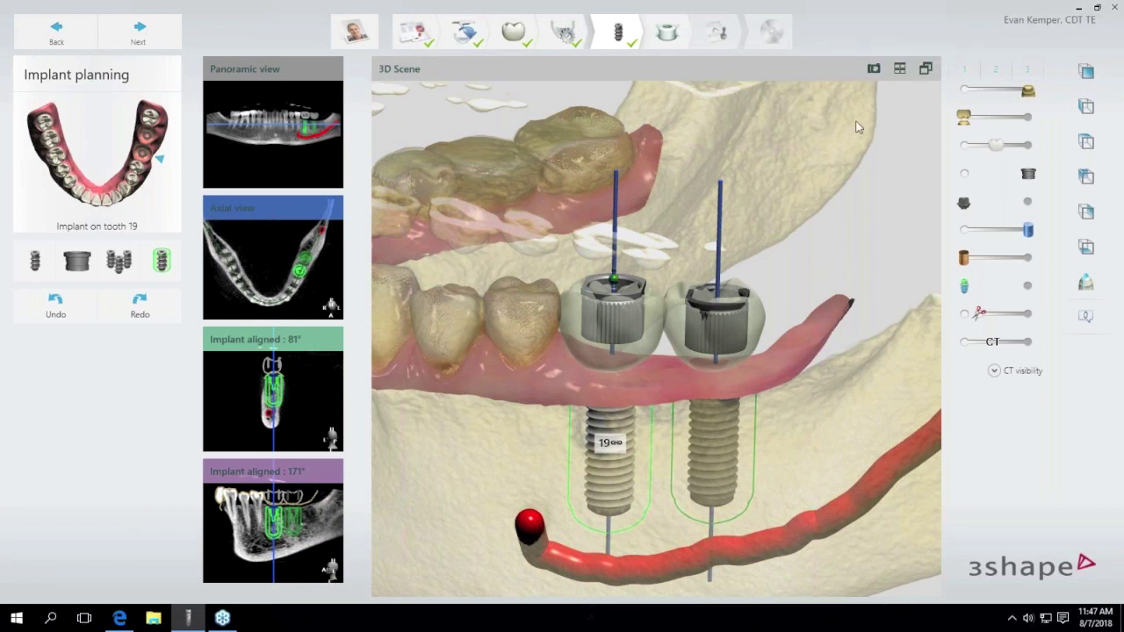
click(925, 70)
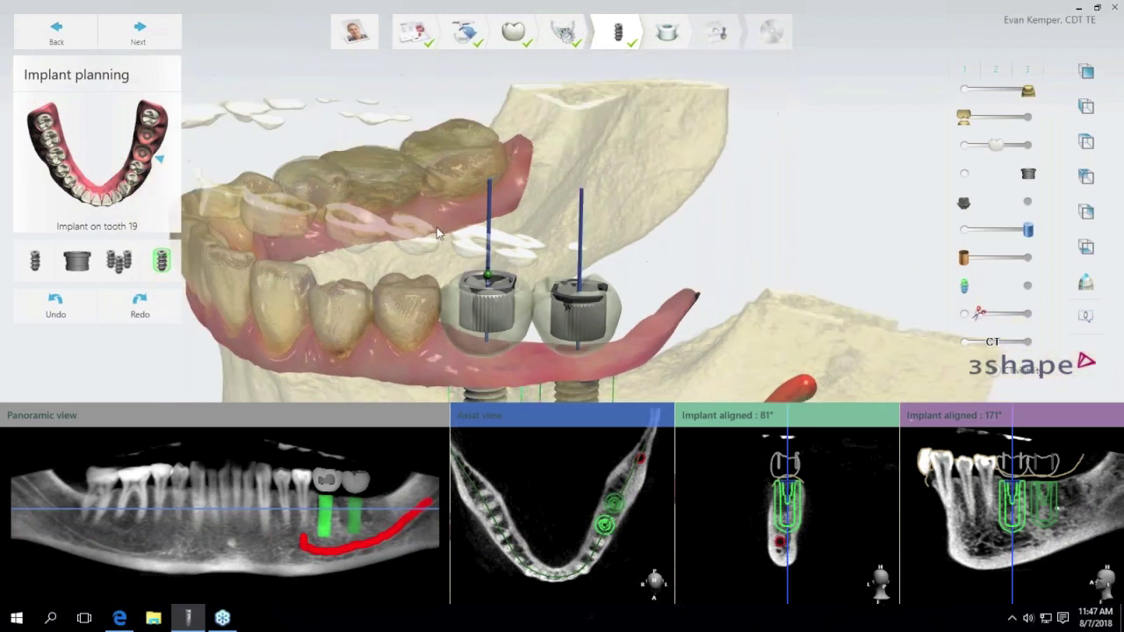
click(142, 42)
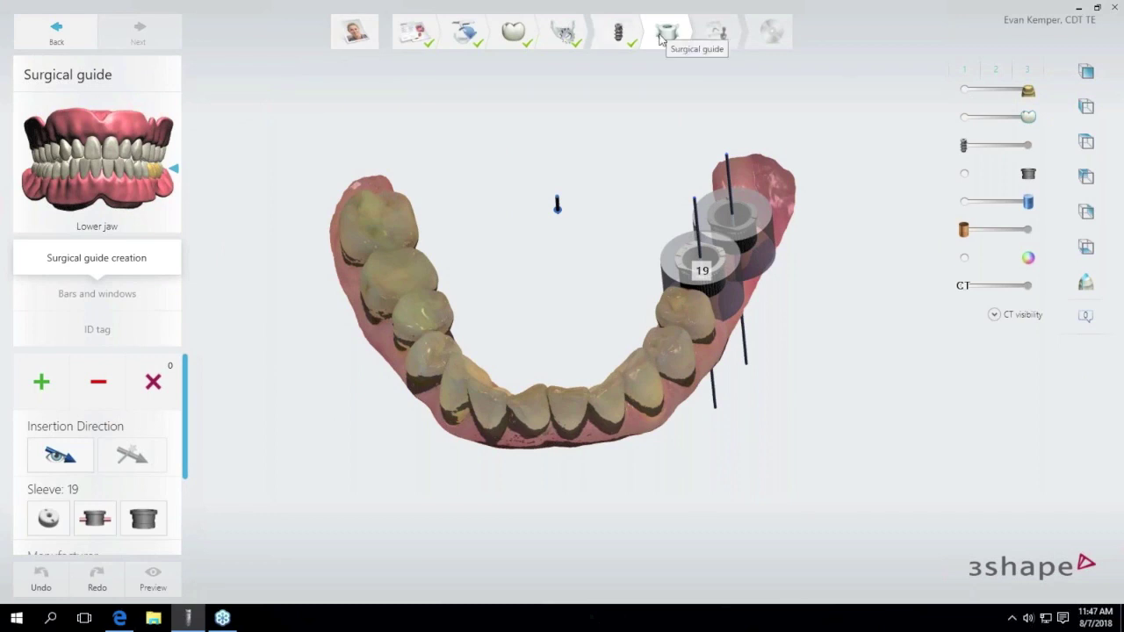
Examine both guide sleeves, the adjacent teeth and the shaded undercuts across the lower jaw from several angles.
scroll(720, 299, up, 5)
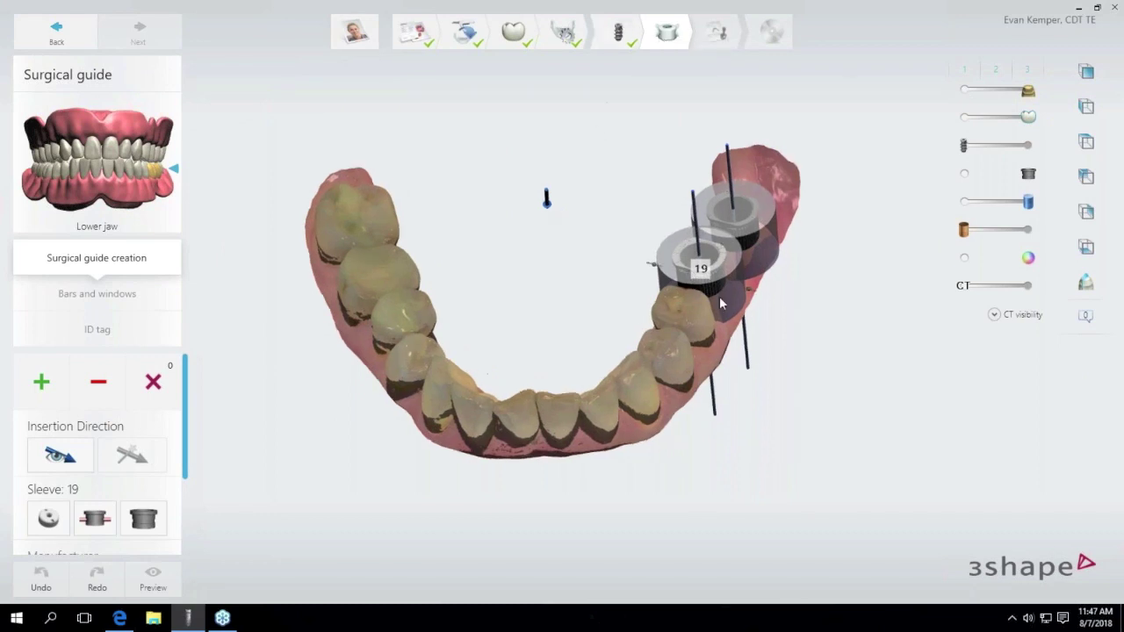
scroll(719, 296, up, 3)
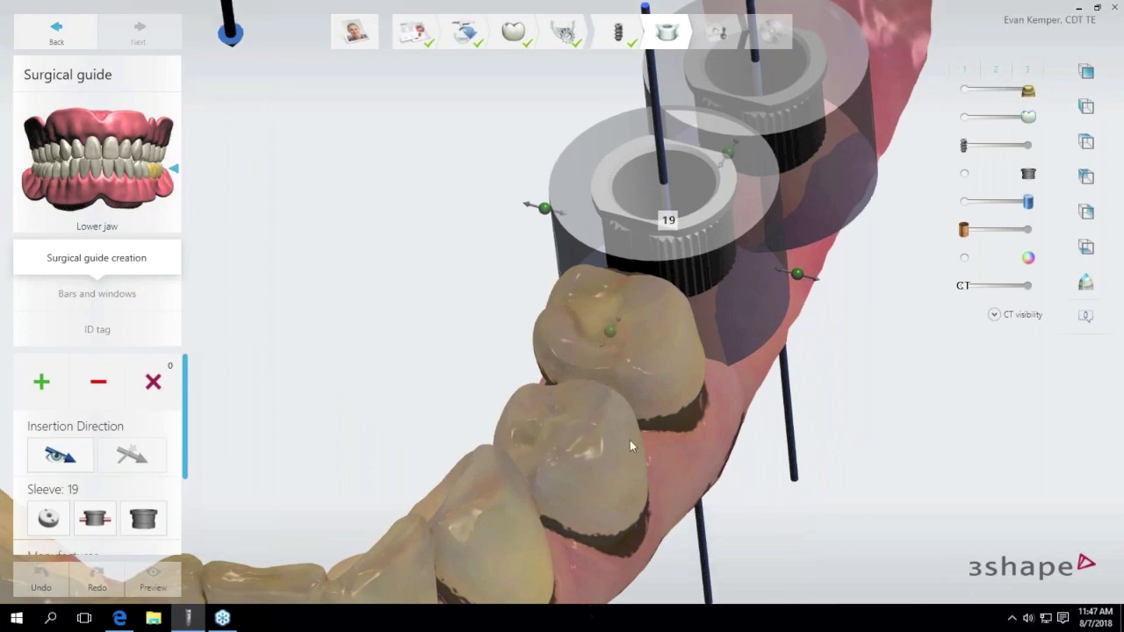
right_drag(630, 440, 795, 332)
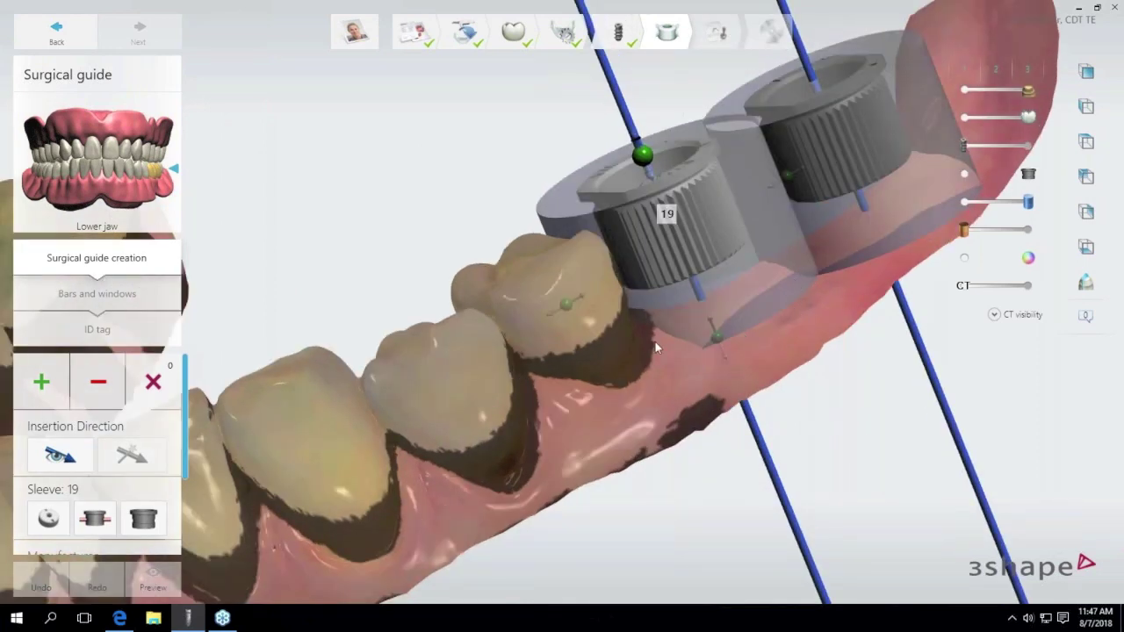
scroll(655, 342, down, 3)
right_drag(482, 348, 637, 325)
drag(648, 336, 654, 348)
right_drag(395, 349, 527, 404)
scroll(527, 404, down, 3)
scroll(102, 368, down, 3)
scroll(102, 368, up, 2)
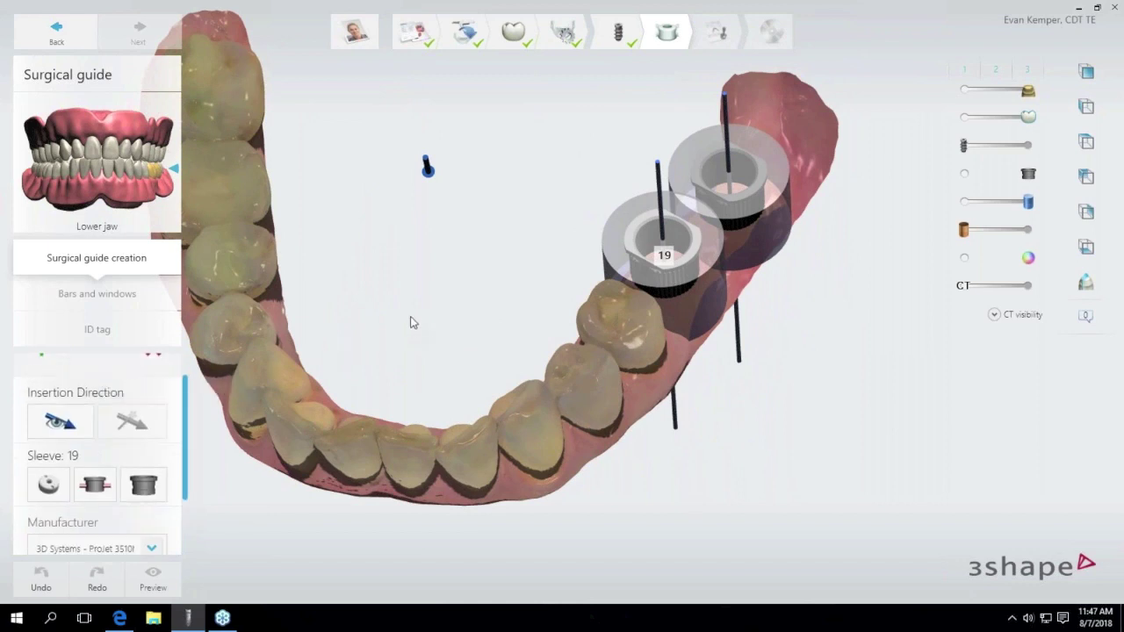
right_drag(413, 322, 458, 366)
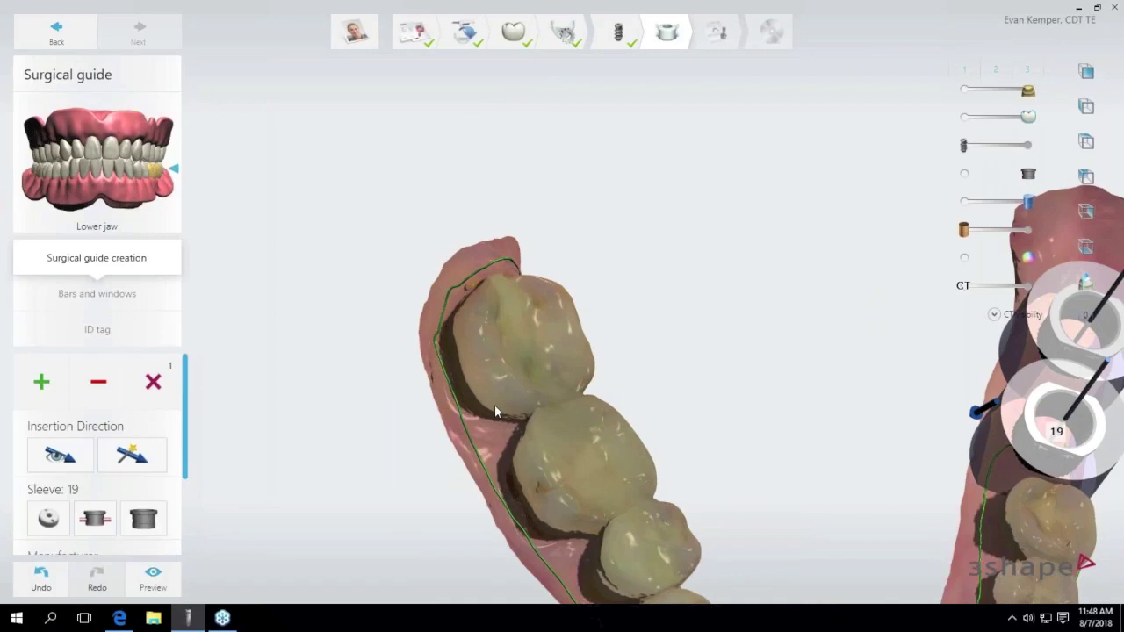
Add cross pin holes to the guide sleeve of tooth 19 and to the guide sleeve of tooth 18.
right_drag(496, 407, 472, 306)
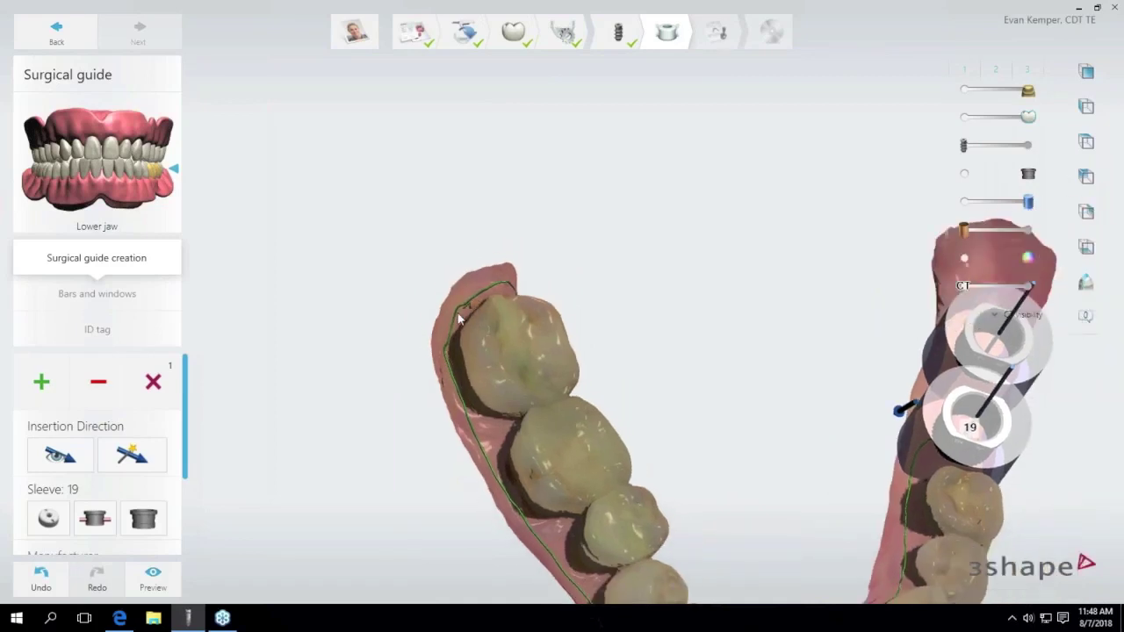
right_drag(445, 351, 570, 264)
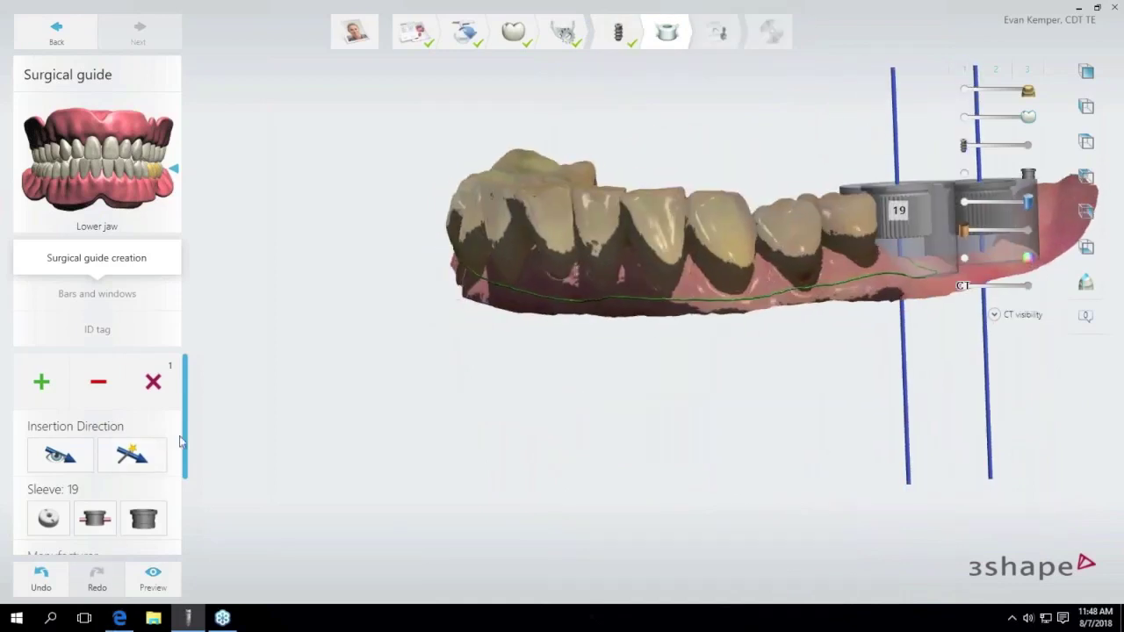
drag(184, 442, 183, 503)
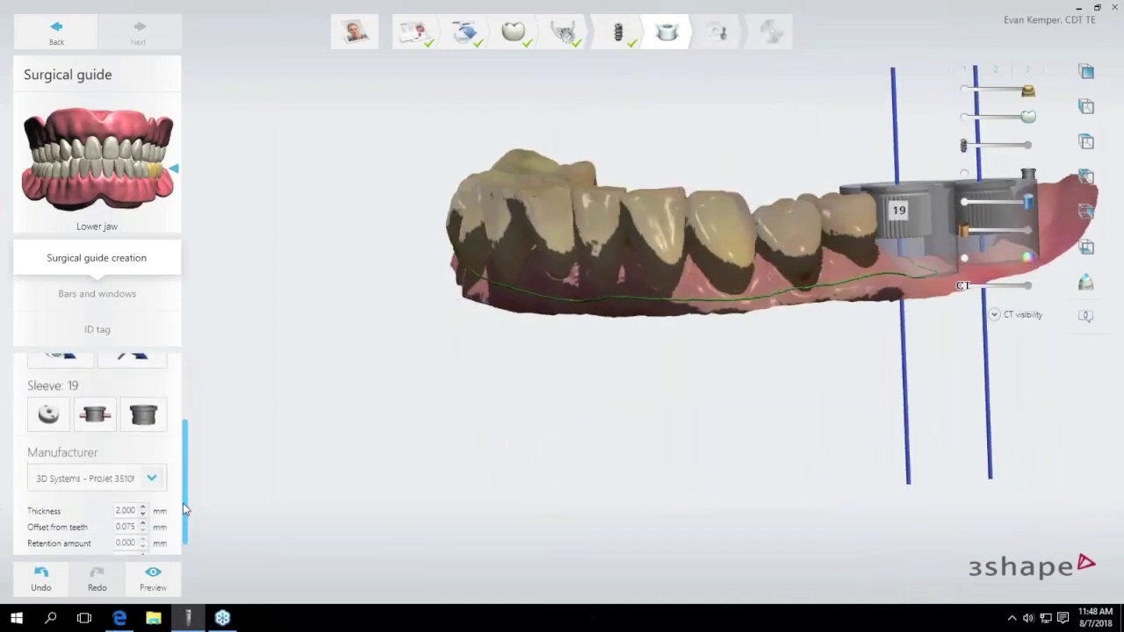
click(97, 416)
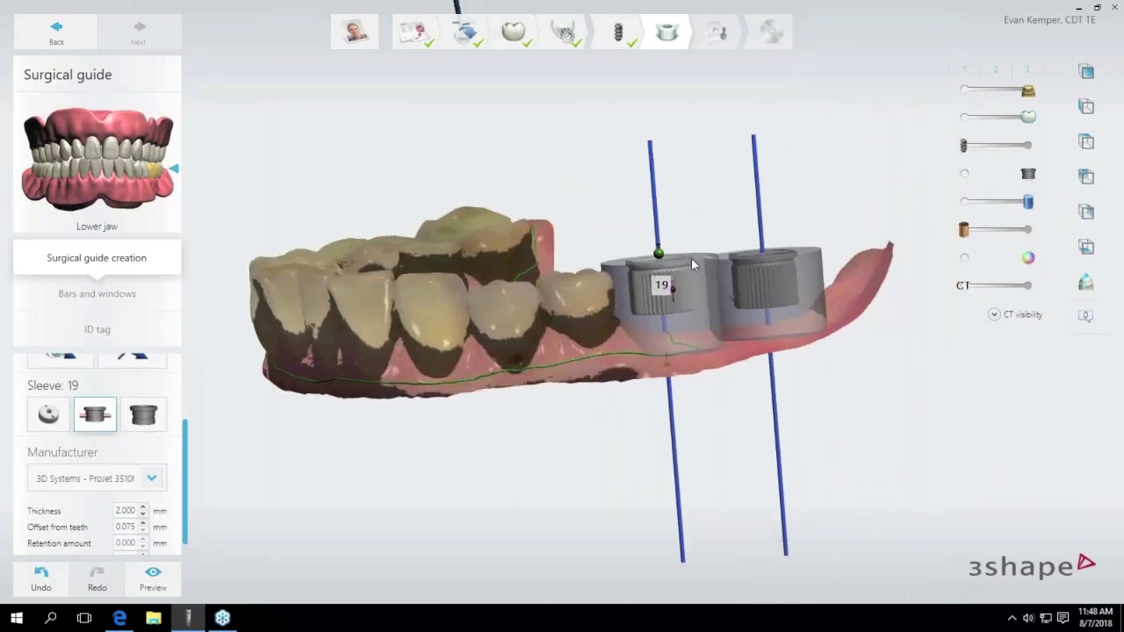
click(742, 297)
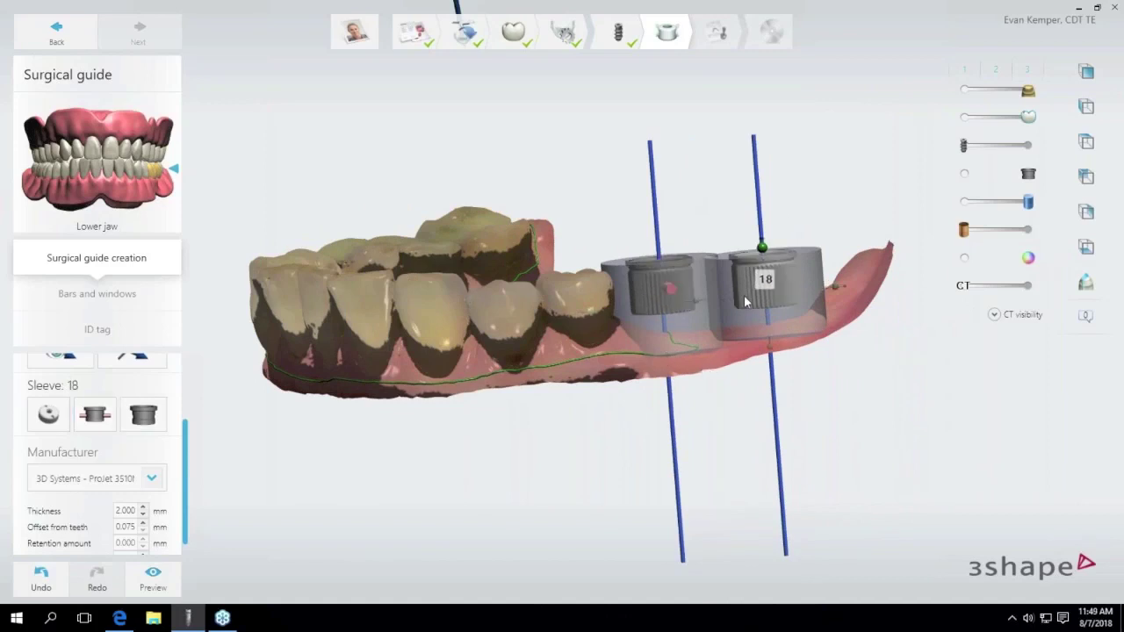
click(97, 415)
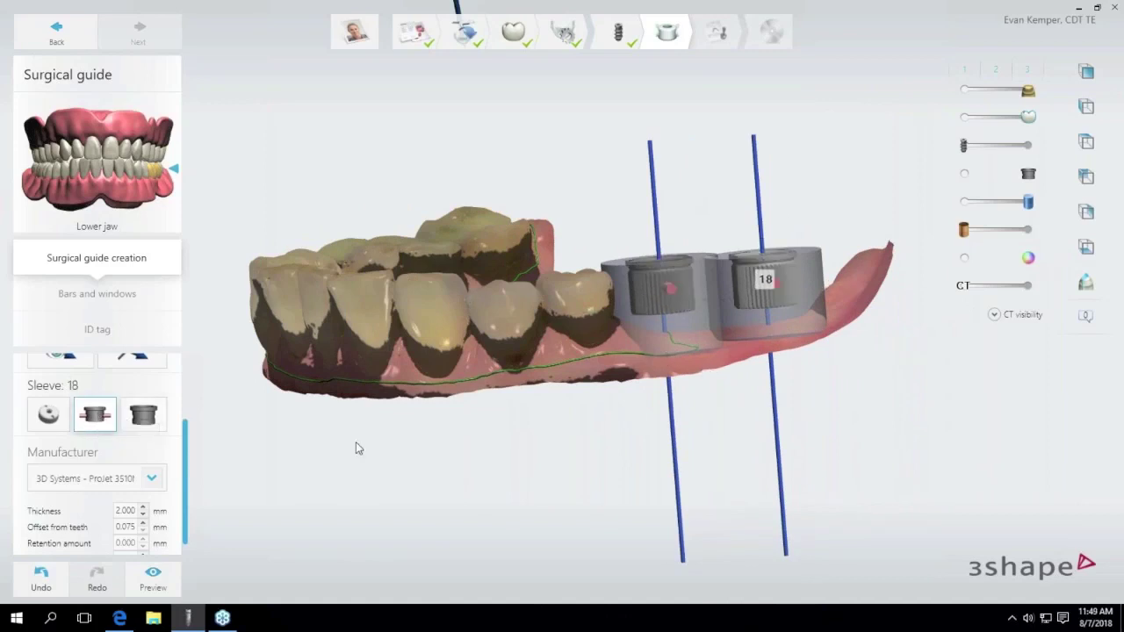
Raise the tooth 18 sleeve's cross pin hole slightly.
scroll(736, 266, up, 5)
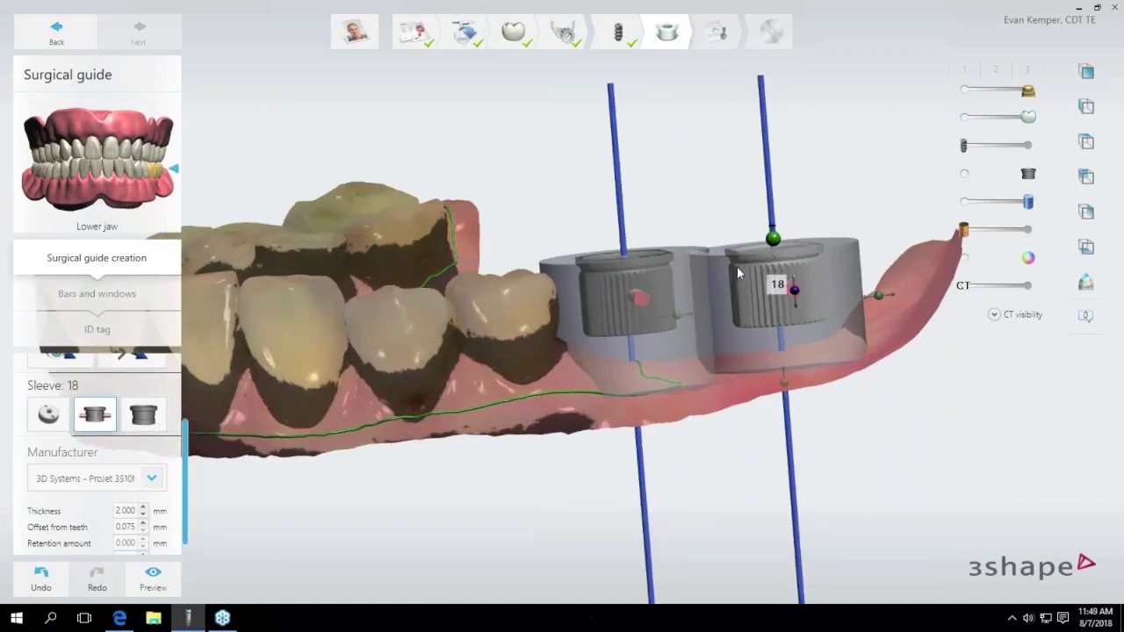
scroll(737, 266, up, 2)
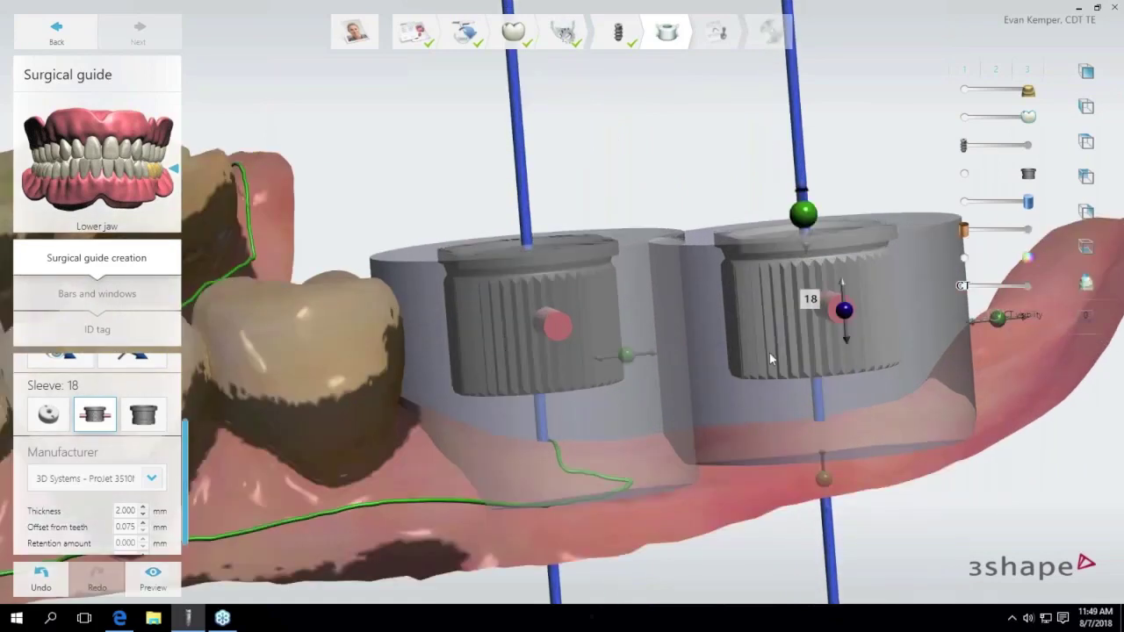
mouse_move(846, 313)
mouse_down()
mouse_move(844, 288)
mouse_move(846, 326)
mouse_move(842, 294)
mouse_up()
scroll(484, 371, down, 5)
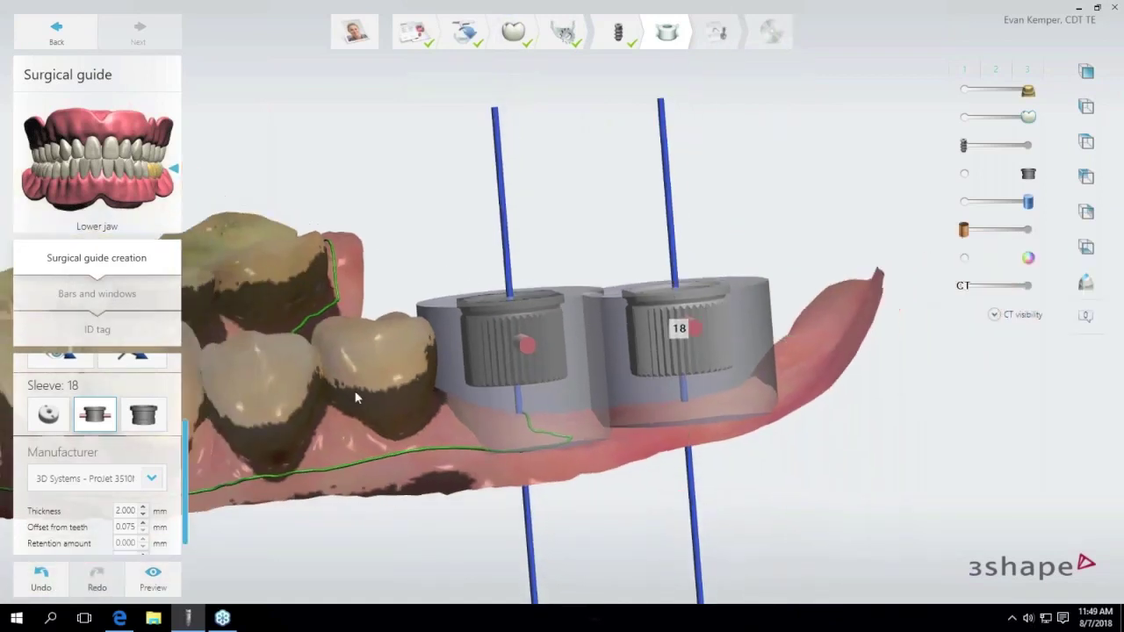
middle_drag(486, 370, 550, 351)
scroll(417, 412, down, 5)
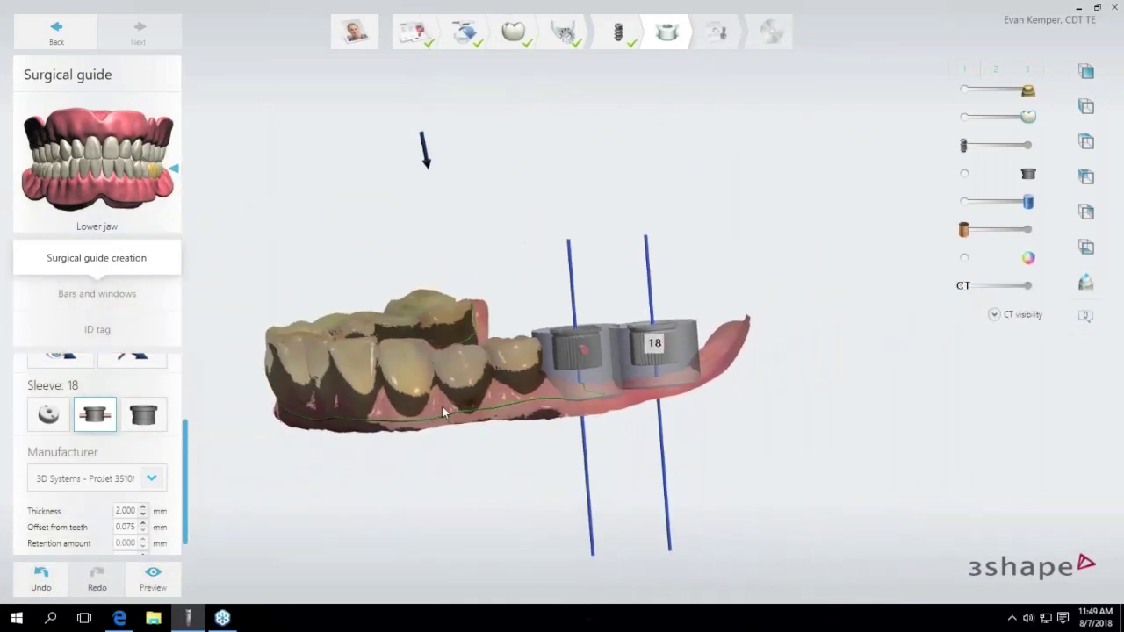
right_drag(499, 398, 518, 402)
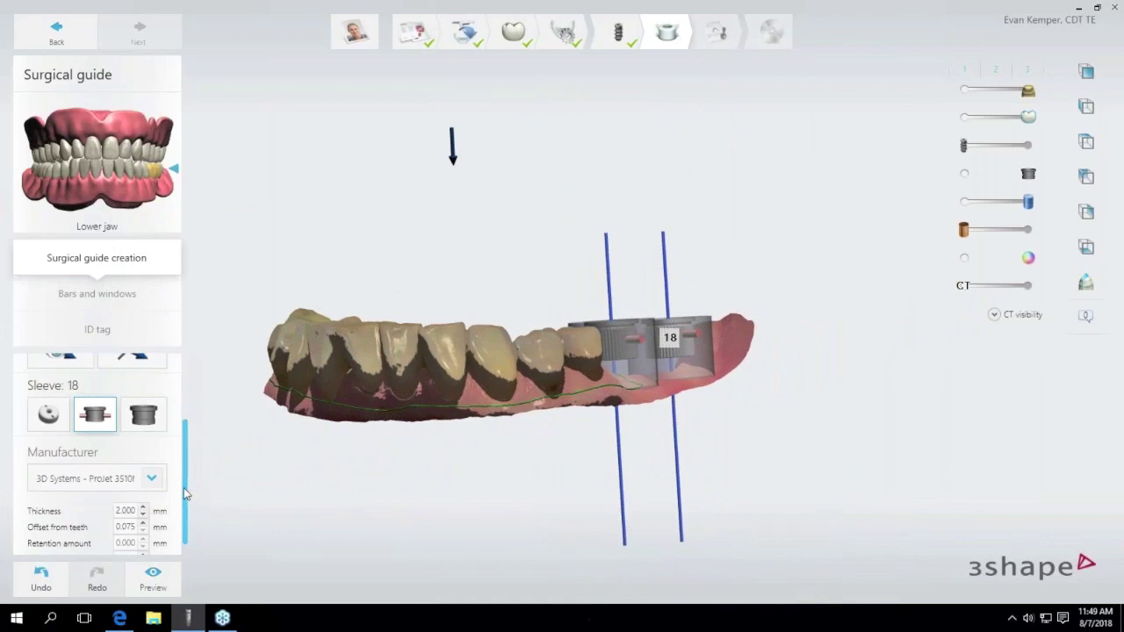
Browse the available printer and material presets for the guide's manufacturer, leaving the selection as it is.
drag(185, 489, 186, 506)
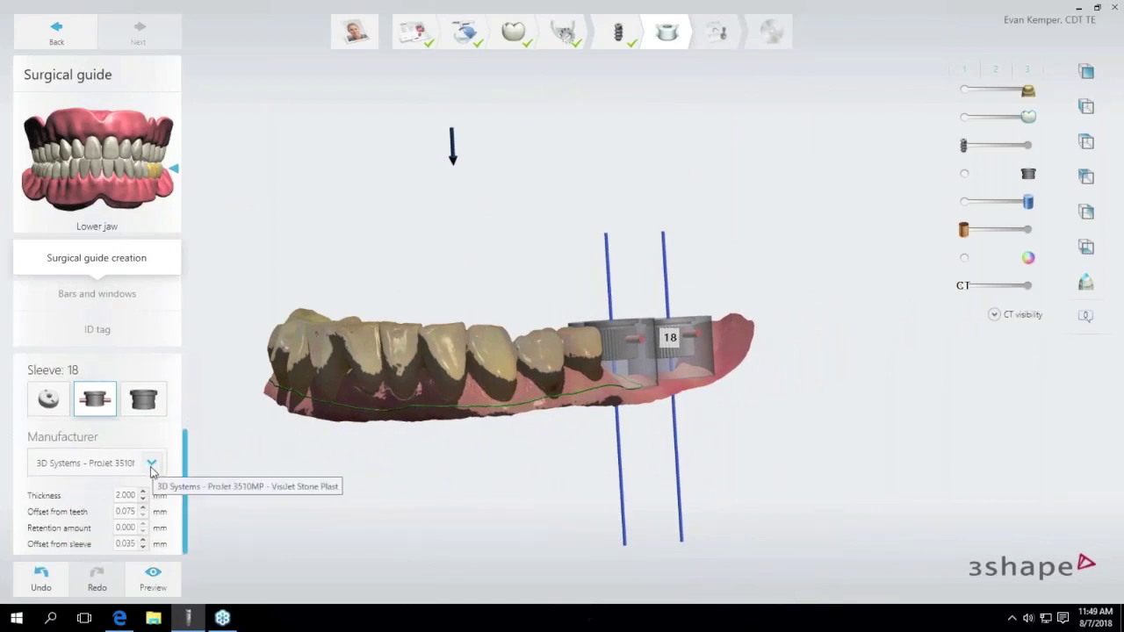
click(151, 465)
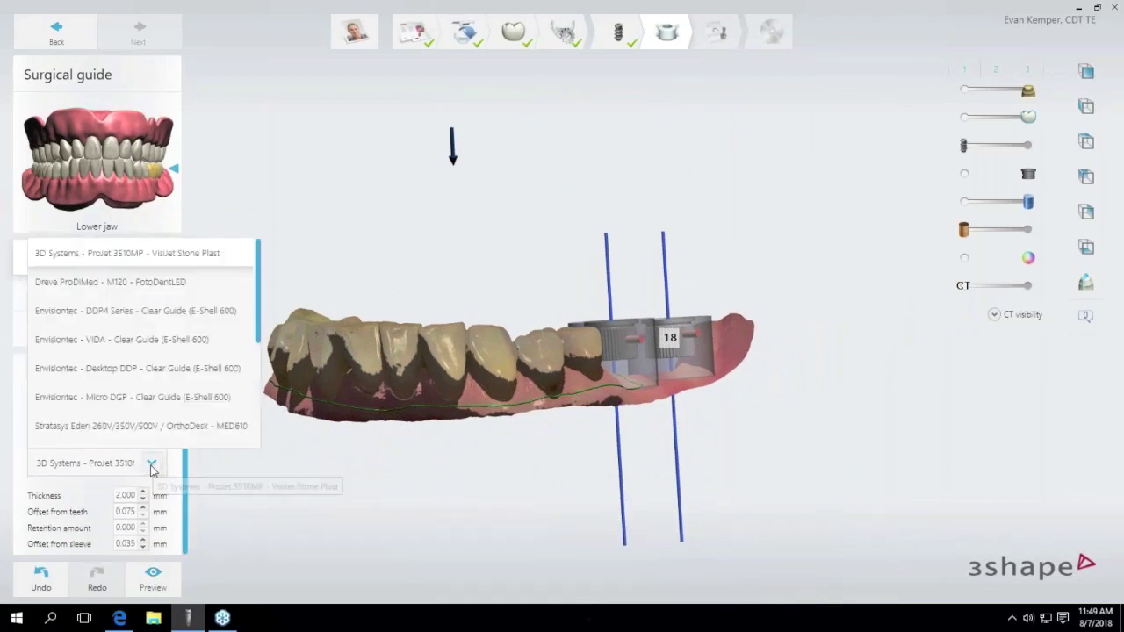
scroll(156, 400, down, 1)
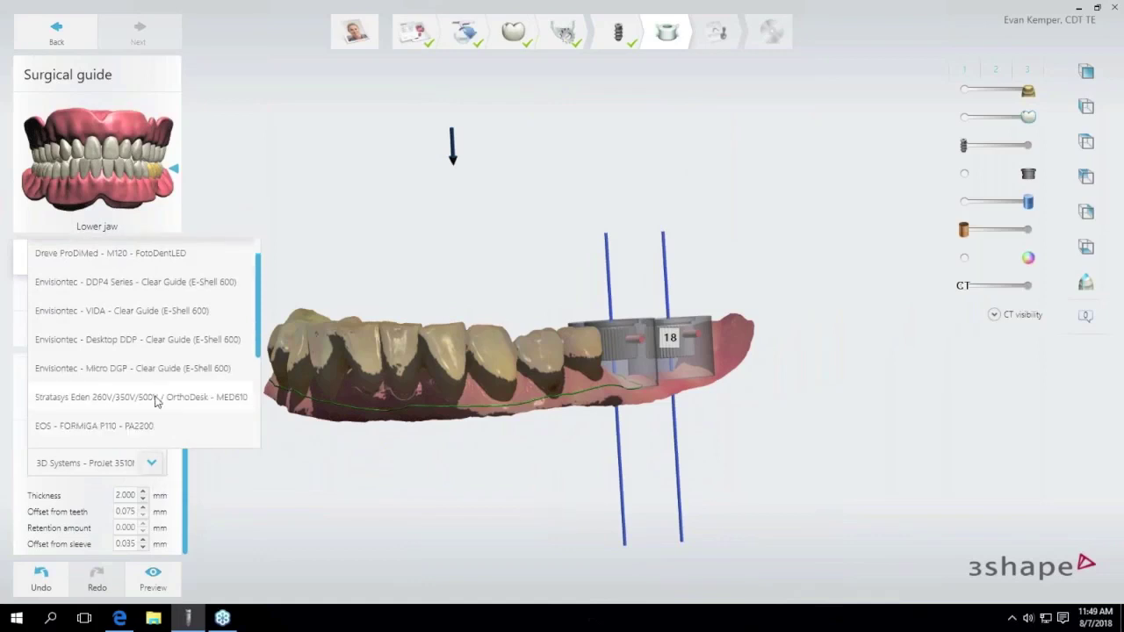
scroll(157, 426, down, 1)
click(151, 465)
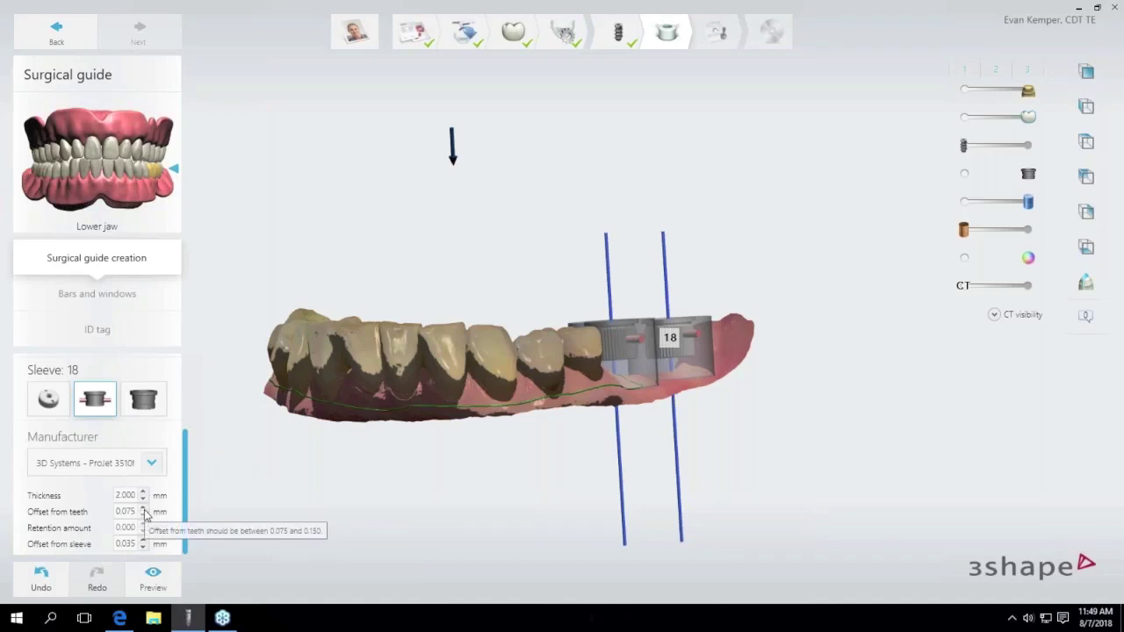
Set the guide's offset from teeth to 0.100 mm and its offset from sleeve to 0.050 mm.
click(144, 509)
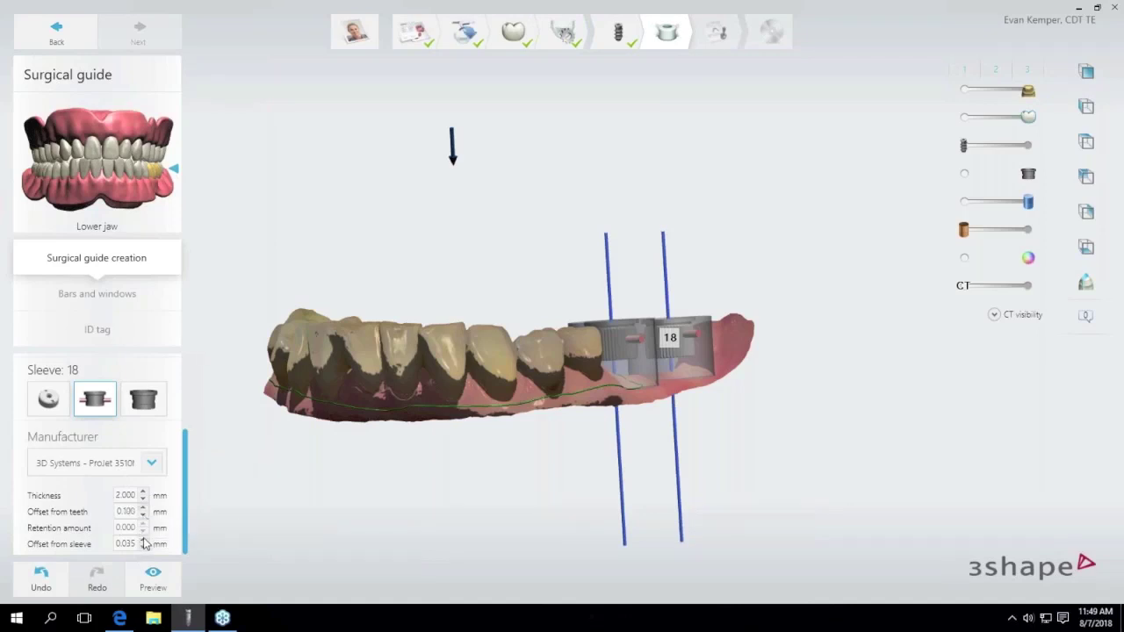
click(144, 542)
click(144, 541)
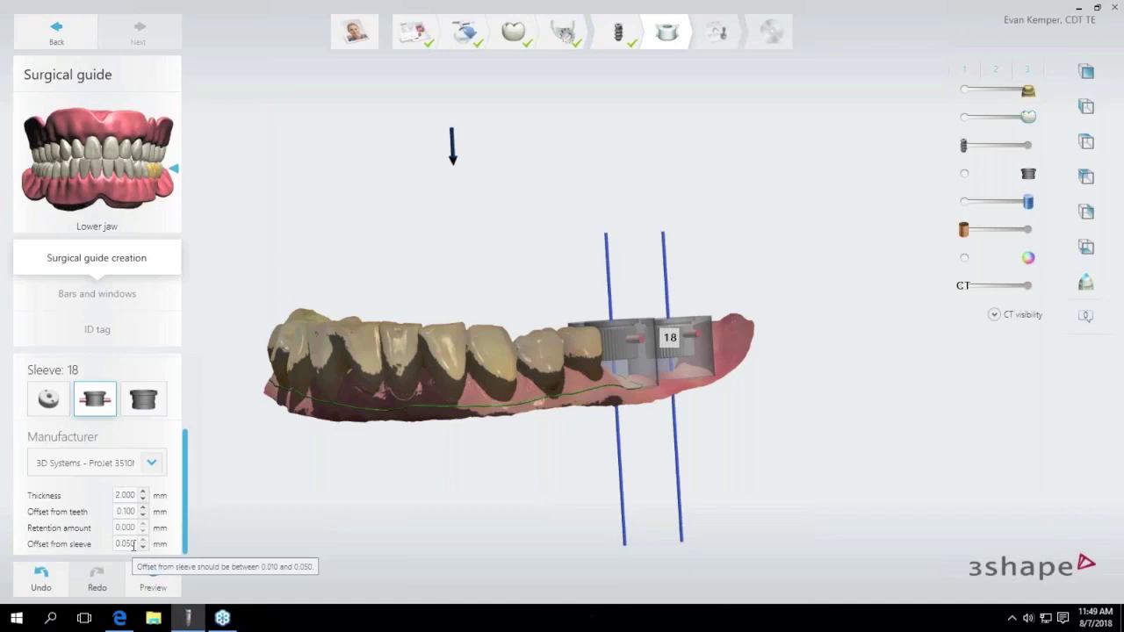
Generate the surgical guide preview for the lower jaw and proceed to the Bars and windows stage.
right_drag(339, 303, 427, 444)
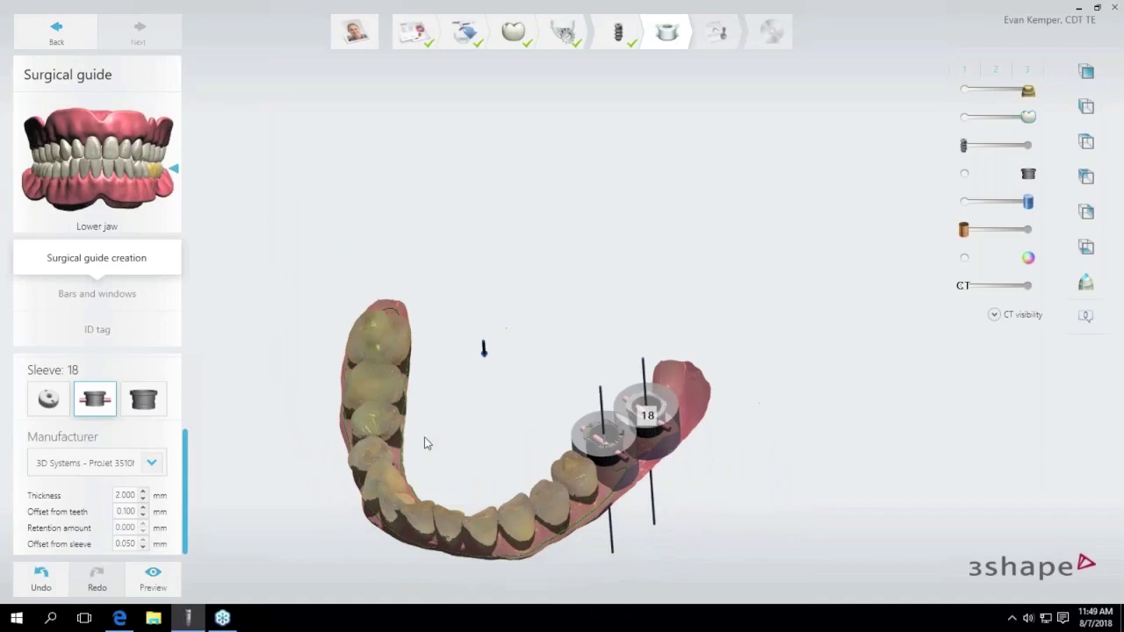
click(141, 590)
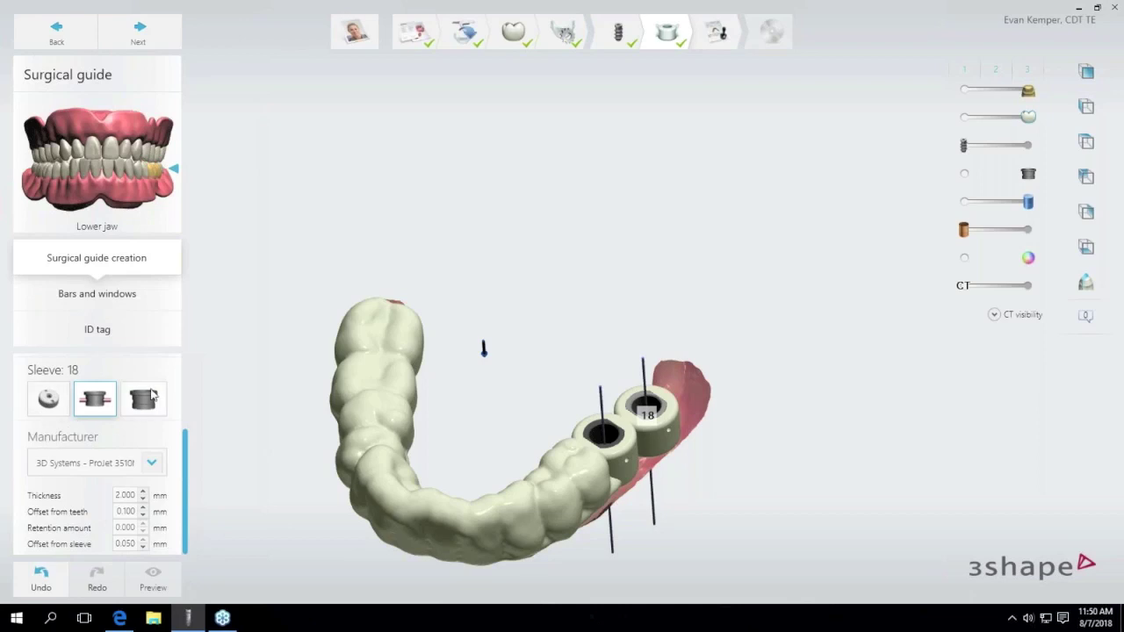
click(141, 33)
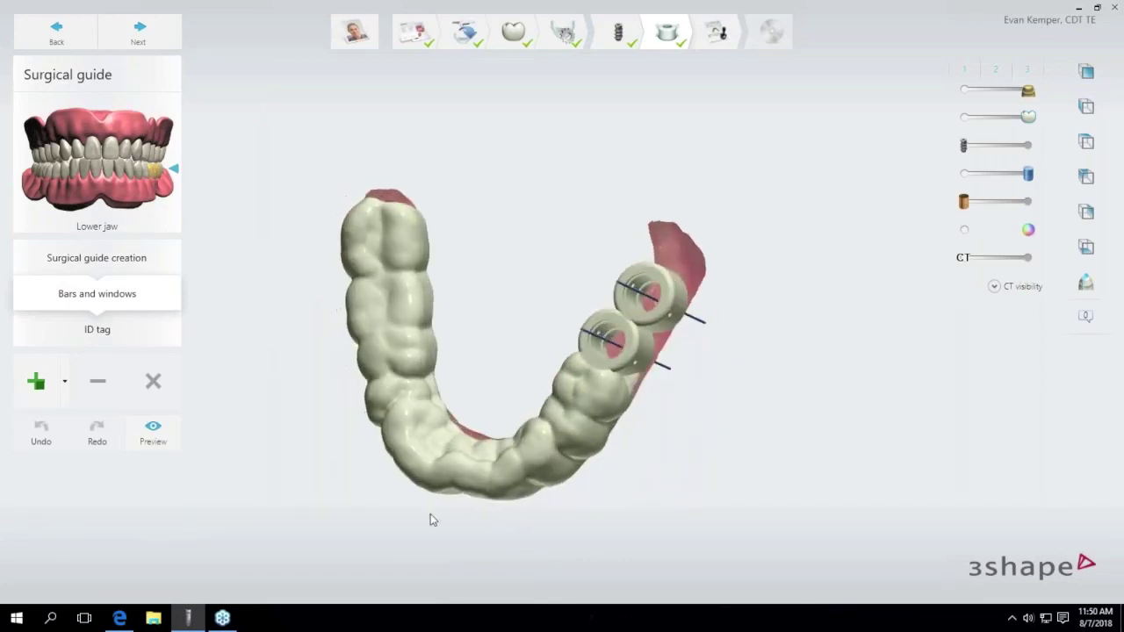
Add a support bar along the cheek side of both sleeve housings, spanning from tooth 19 to tooth 18.
click(64, 382)
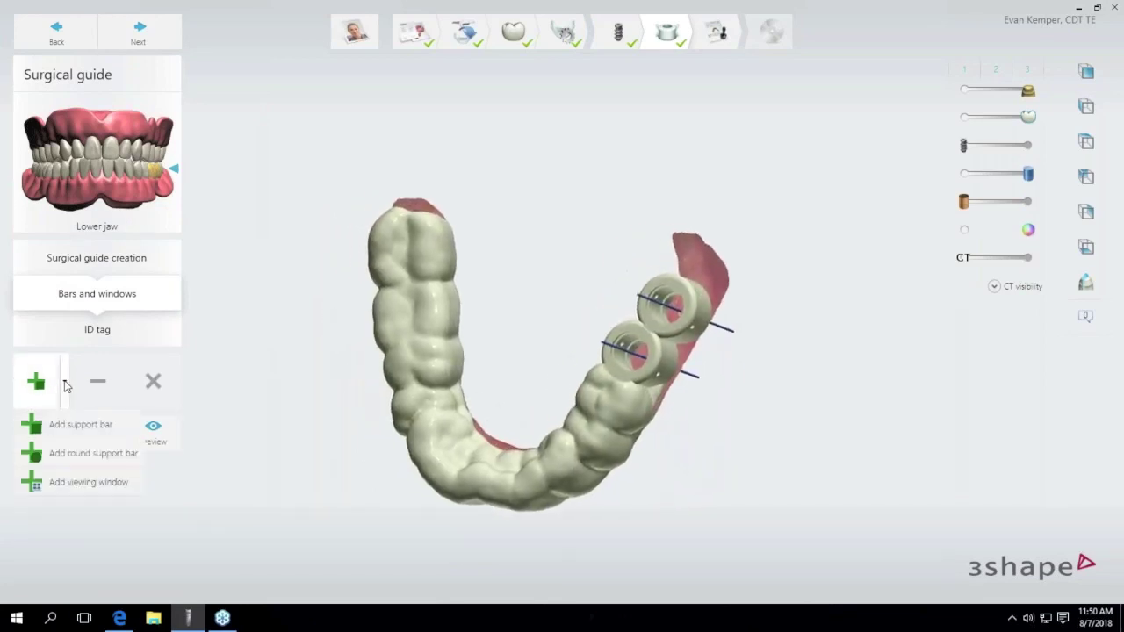
click(79, 425)
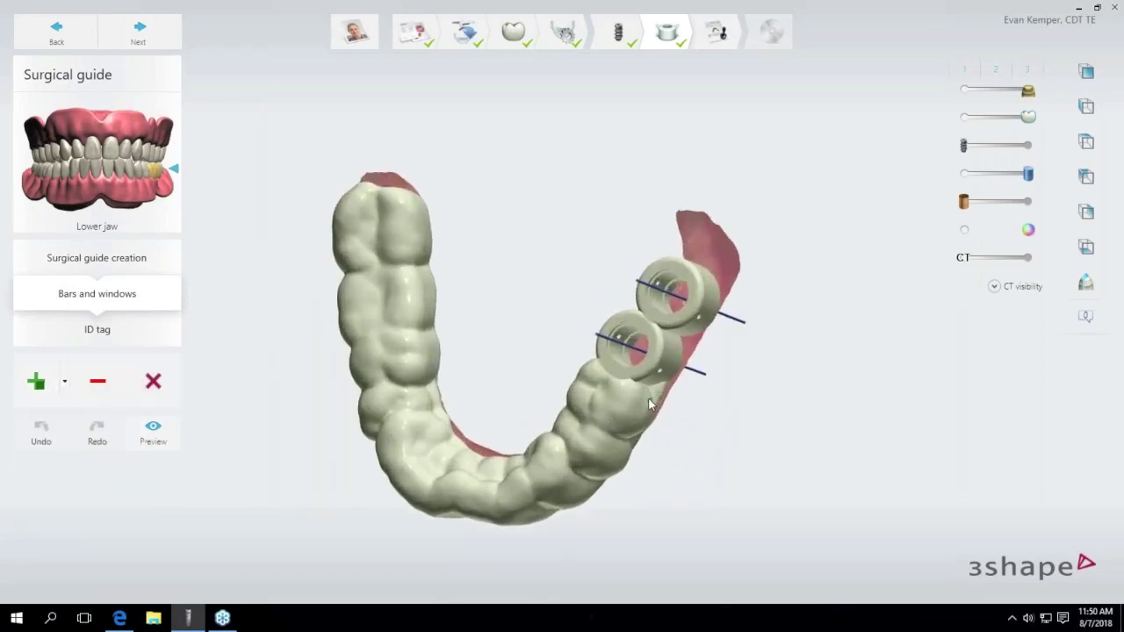
scroll(650, 397, up, 2)
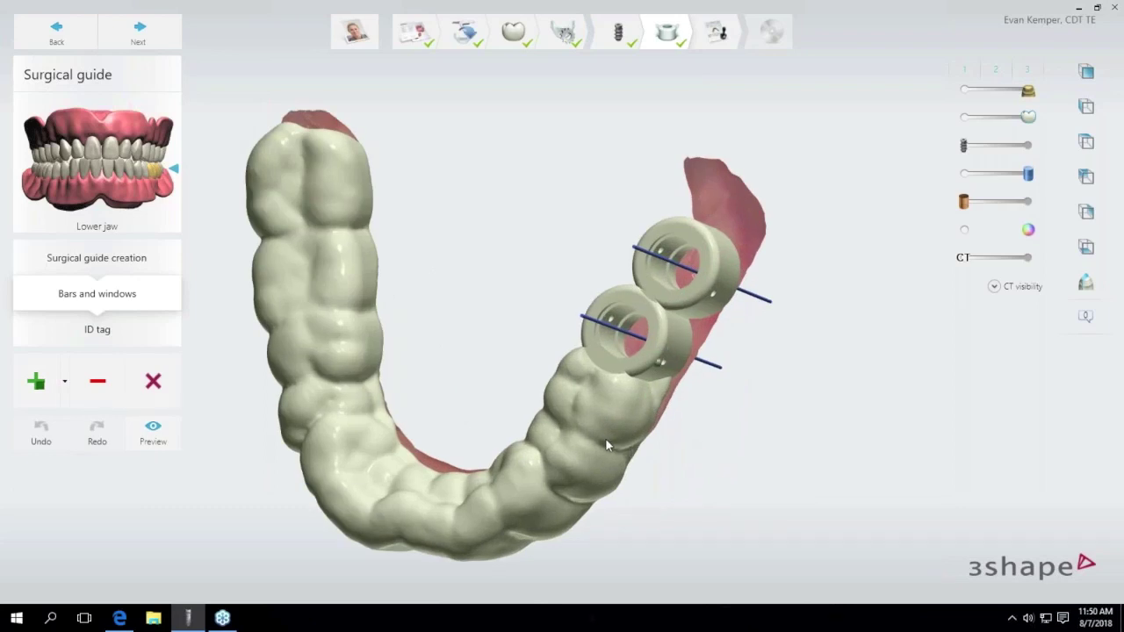
right_drag(606, 438, 571, 379)
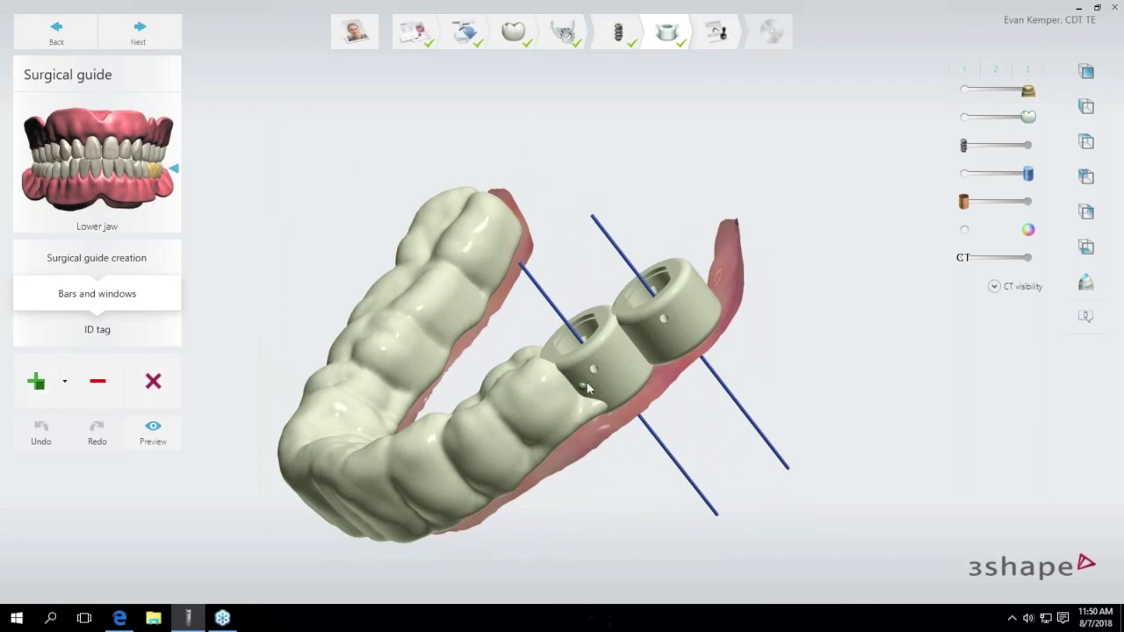
click(684, 311)
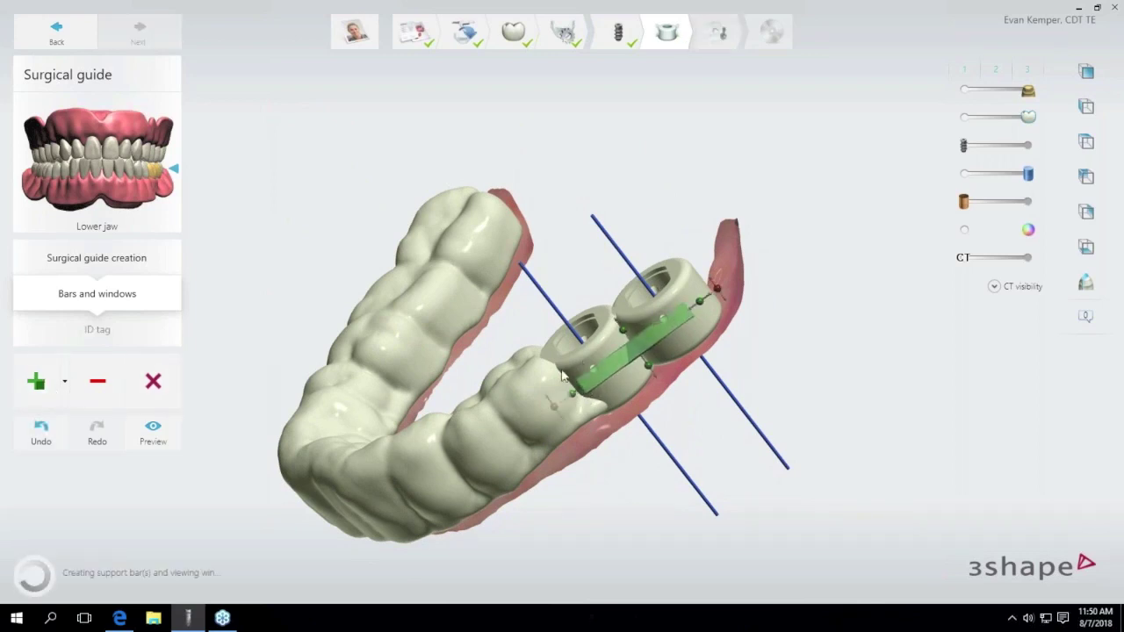
right_drag(688, 309, 641, 431)
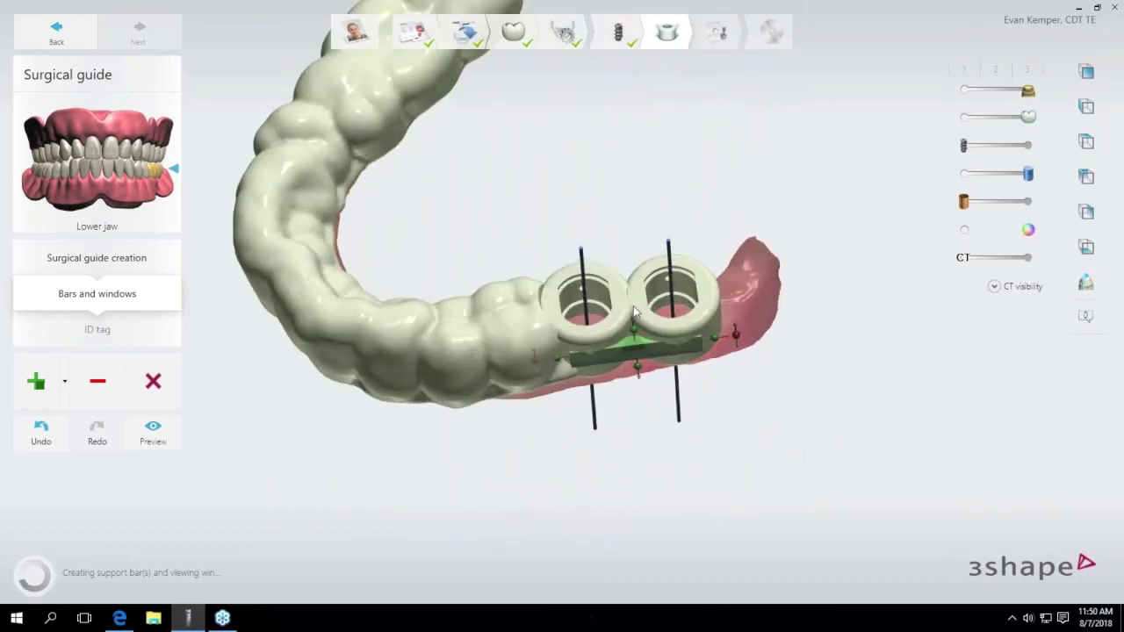
Extend the support bar toward the sleeve centres and rotate it about its length to sit flatter against the housings.
scroll(633, 308, up, 3)
scroll(634, 306, up, 3)
right_drag(689, 328, 686, 223)
drag(636, 353, 633, 325)
right_drag(382, 431, 577, 423)
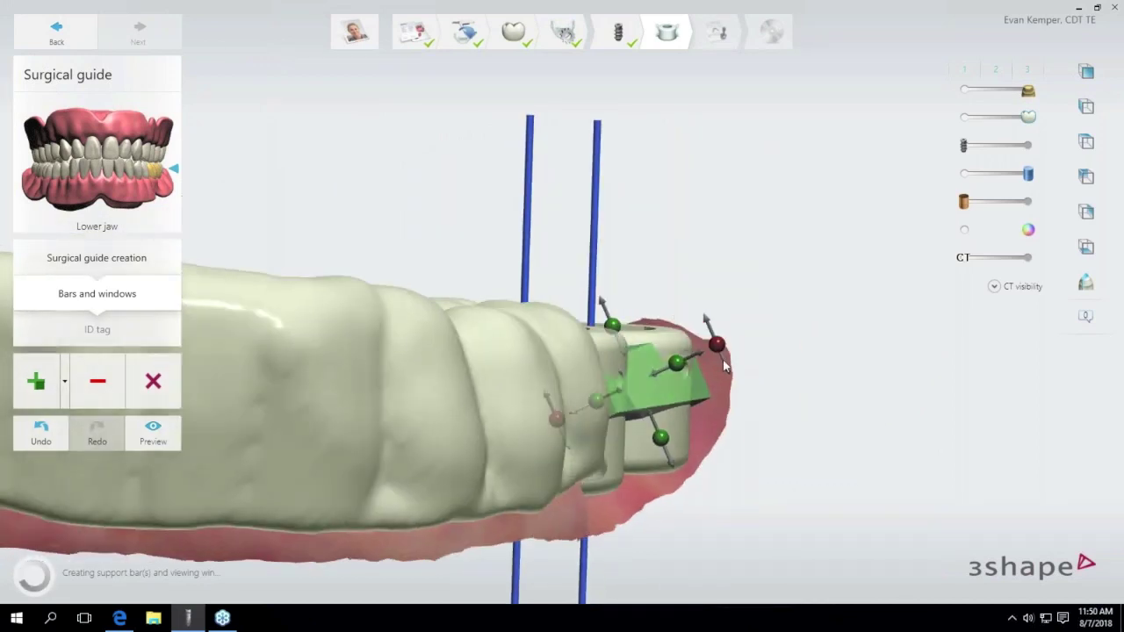
drag(719, 344, 727, 392)
Widen the support bar to the tongue side of both sleeves and pull its cheek-side edge into the gap between them.
right_drag(788, 396, 680, 335)
drag(670, 336, 660, 241)
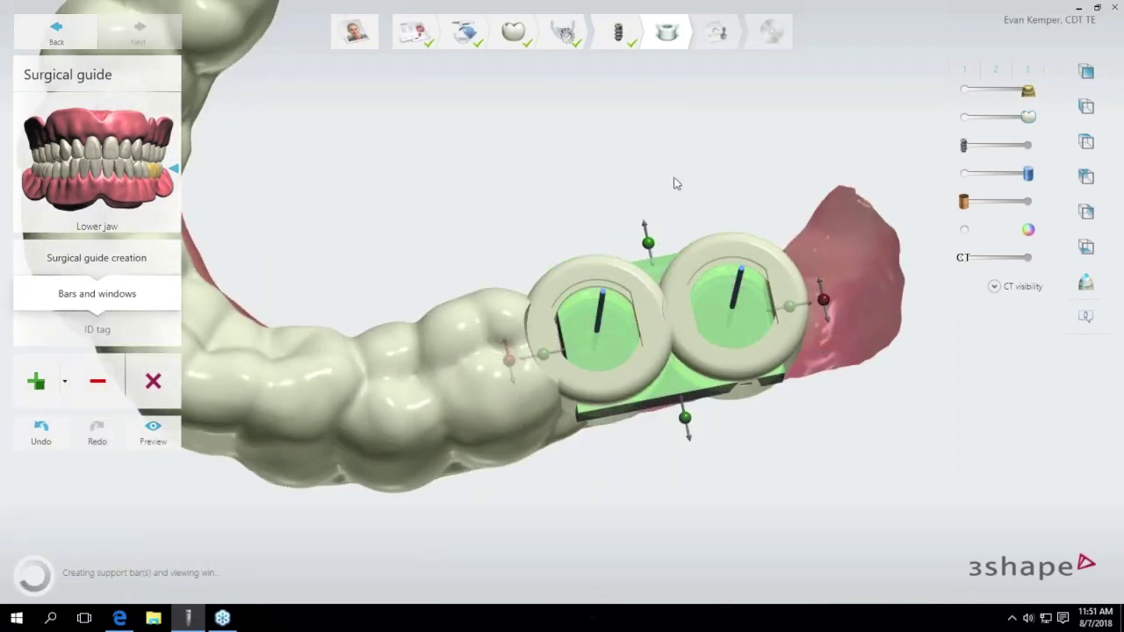
right_drag(693, 170, 656, 232)
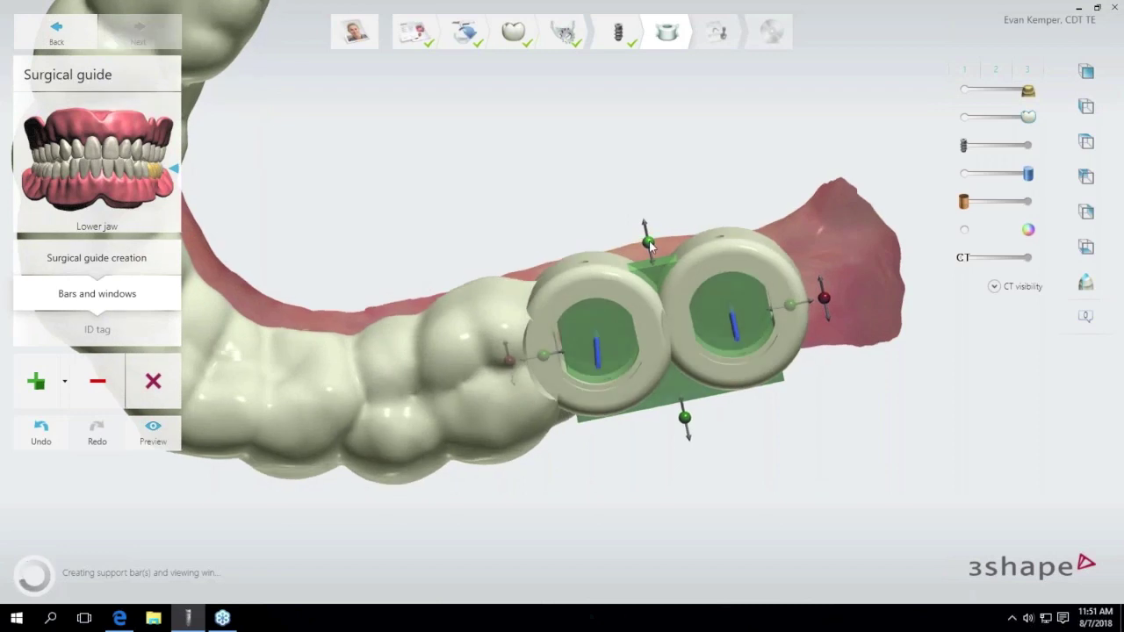
drag(650, 246, 649, 242)
right_drag(648, 240, 633, 371)
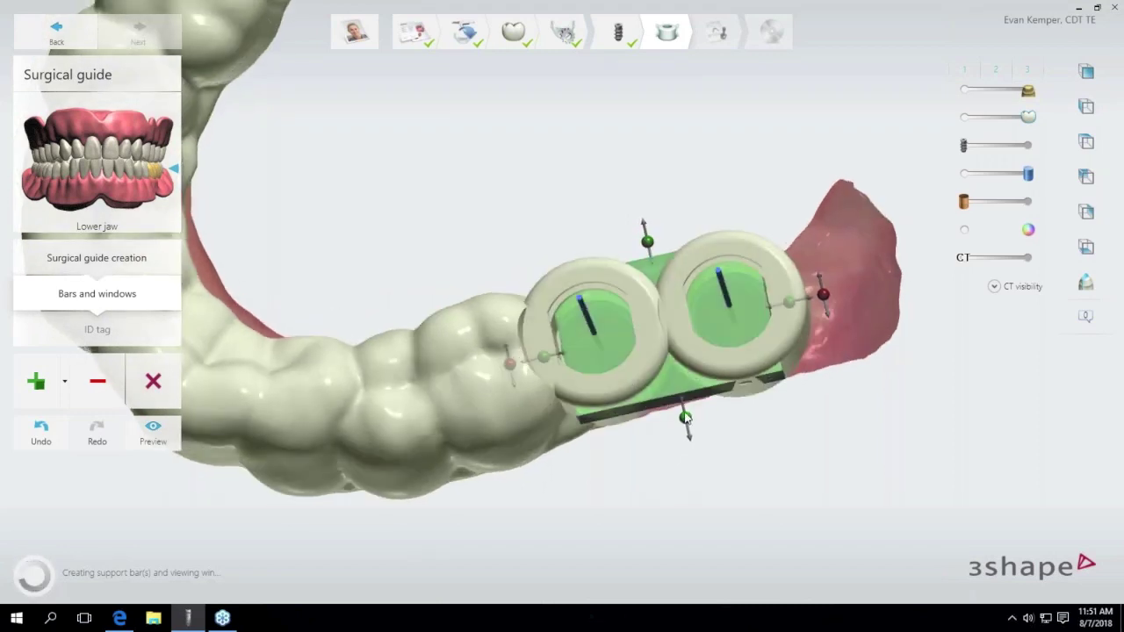
drag(686, 418, 685, 411)
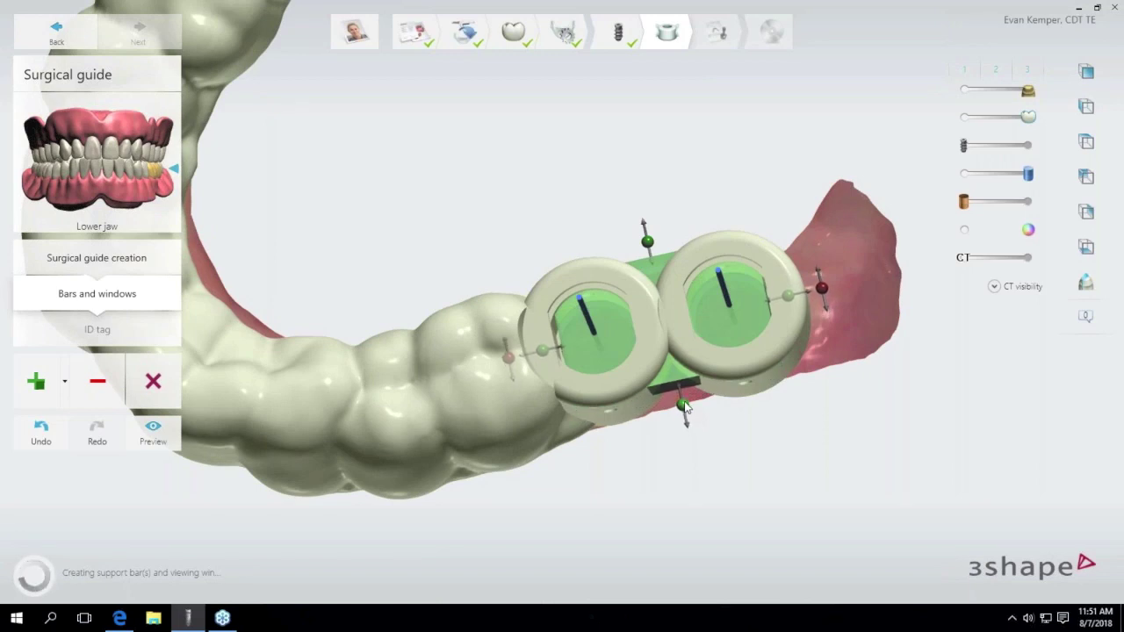
Extend the support bar downward between the two sleeve housings to near their lower edges.
right_drag(646, 377, 638, 283)
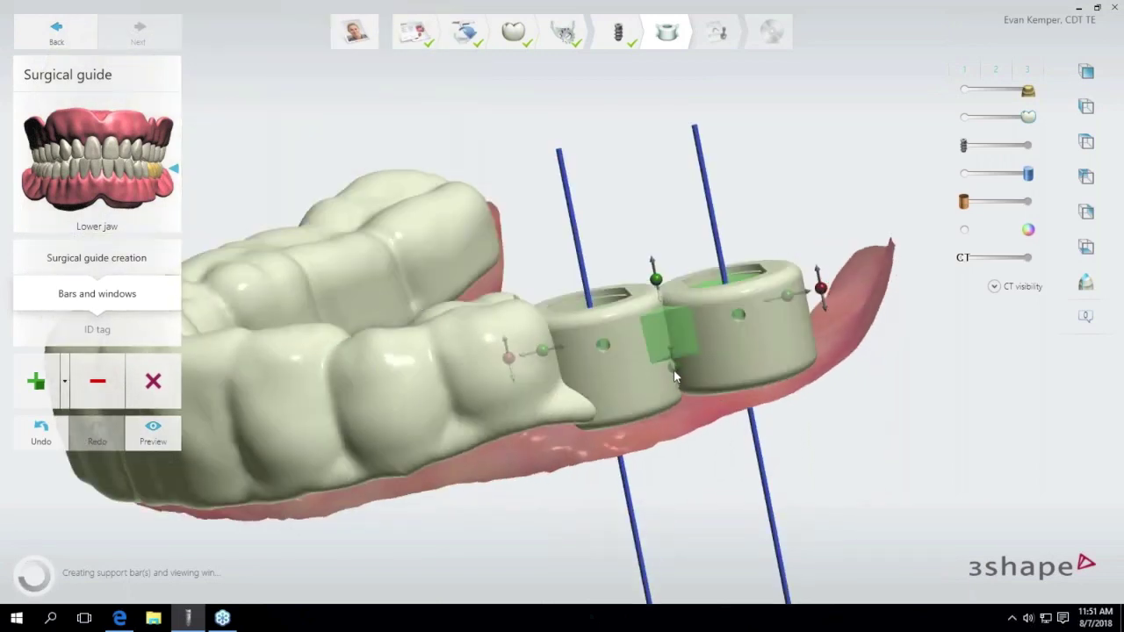
drag(676, 380, 679, 401)
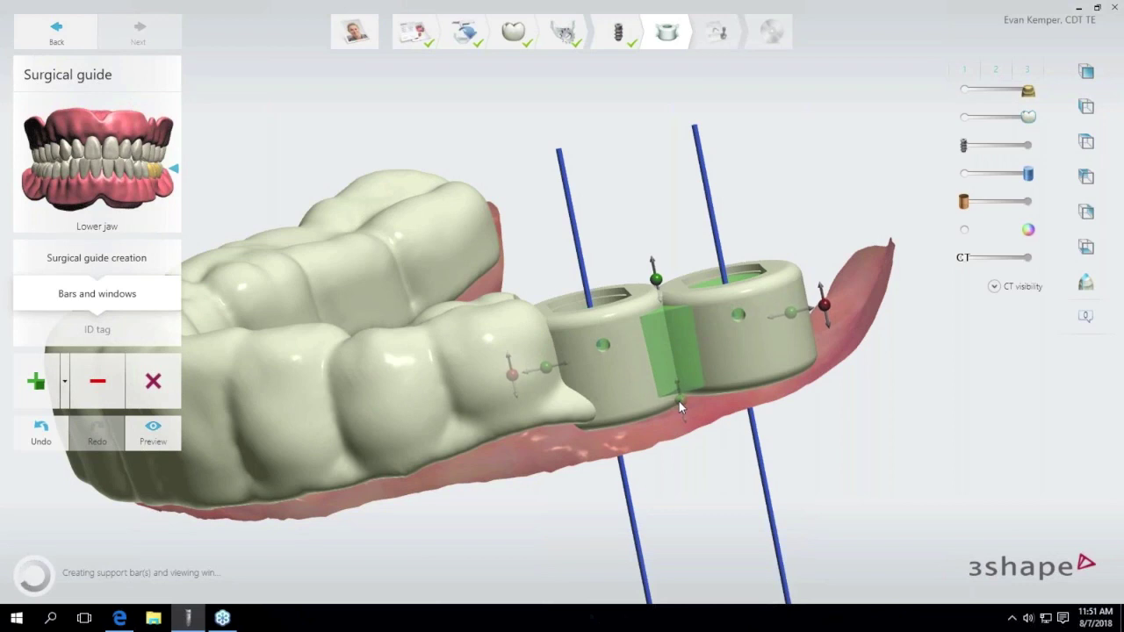
right_drag(642, 216, 553, 7)
Add a viewing window over the tooth just in front of the tooth 19 sleeve housing.
right_drag(580, 314, 426, 180)
click(64, 383)
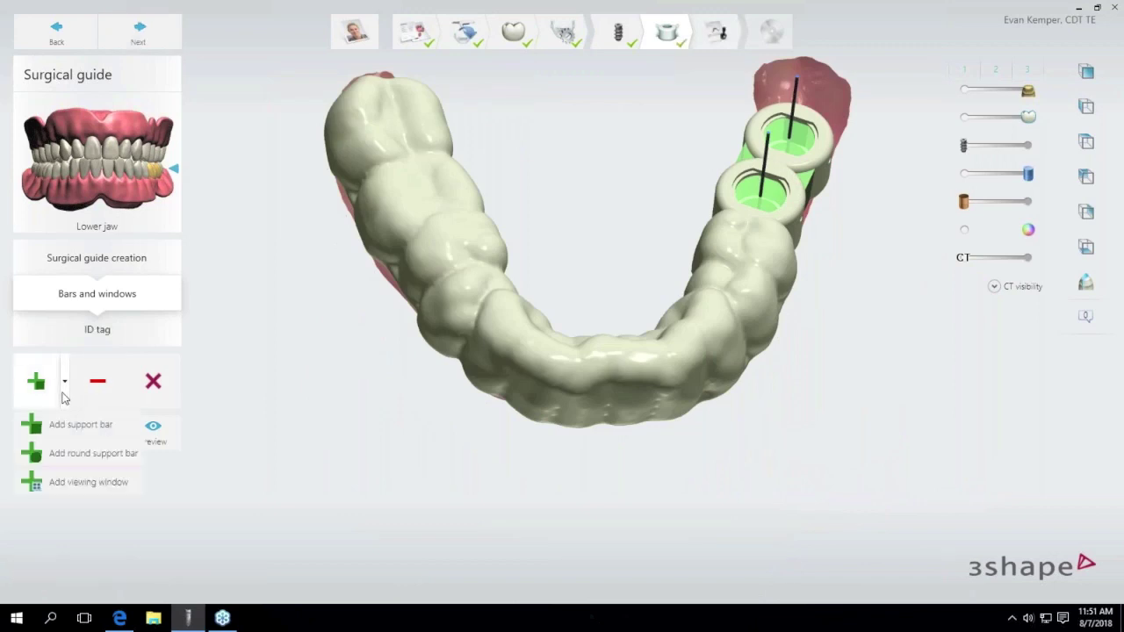
click(70, 482)
right_drag(744, 256, 707, 404)
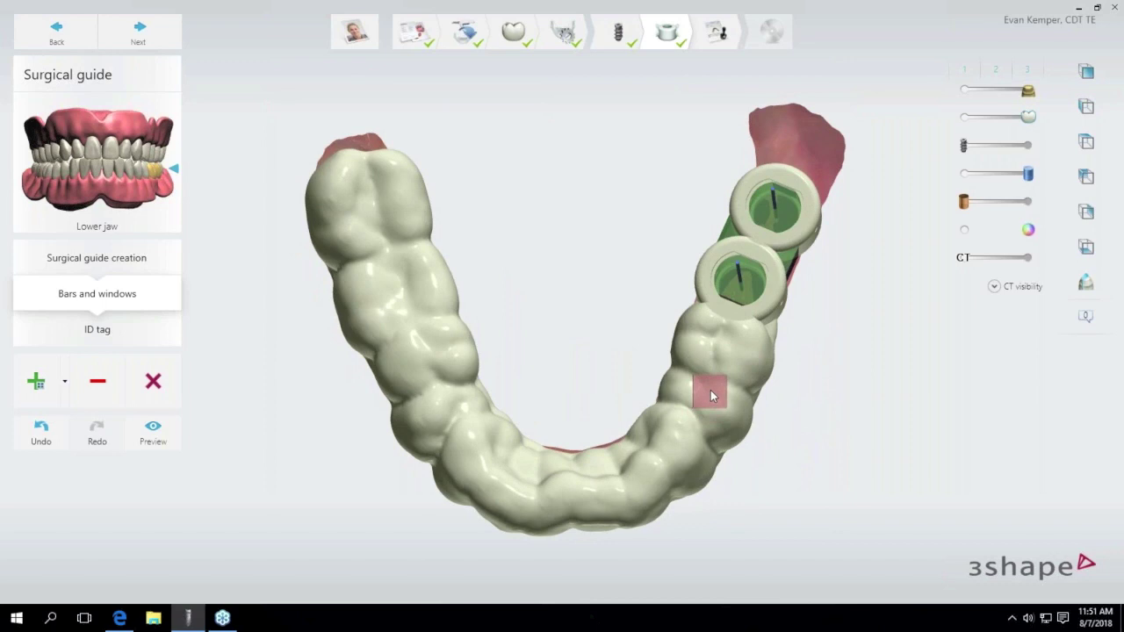
right_drag(718, 386, 715, 413)
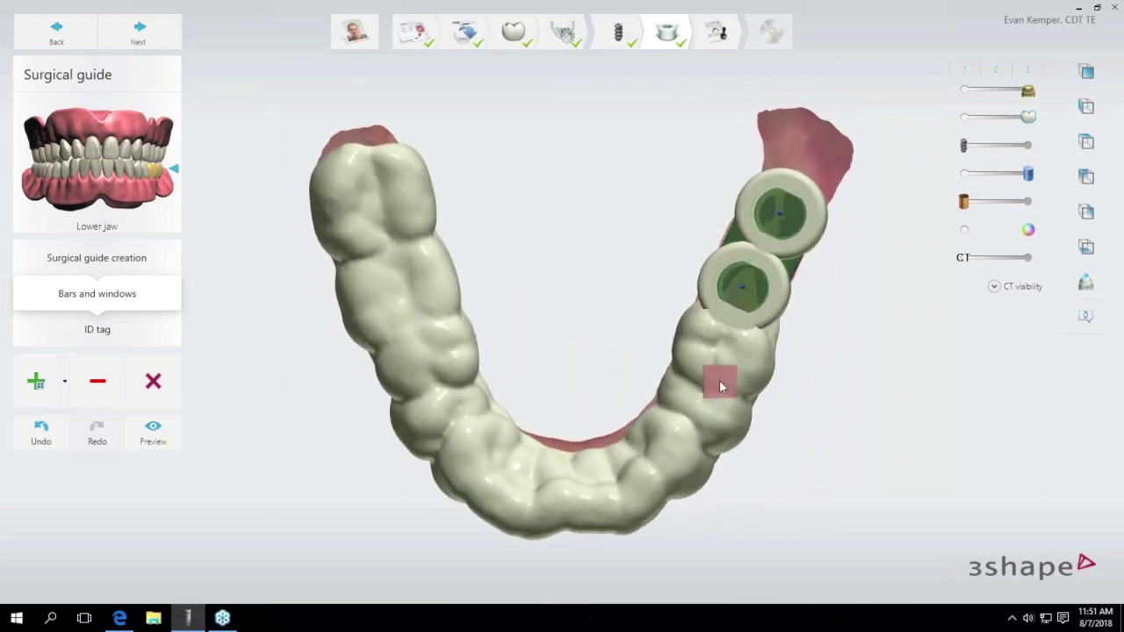
click(729, 376)
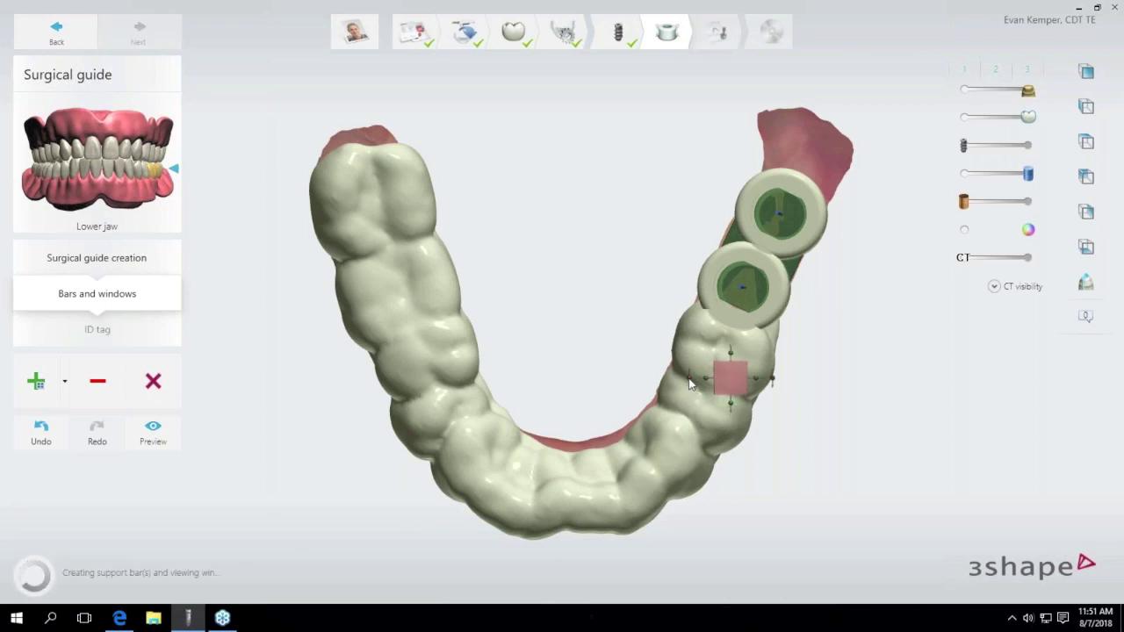
Rotate the viewing window to align across the arch and widen it past the guide's cheek-side edge.
mouse_move(691, 382)
mouse_down()
mouse_move(700, 367)
mouse_move(775, 395)
mouse_move(736, 396)
mouse_up()
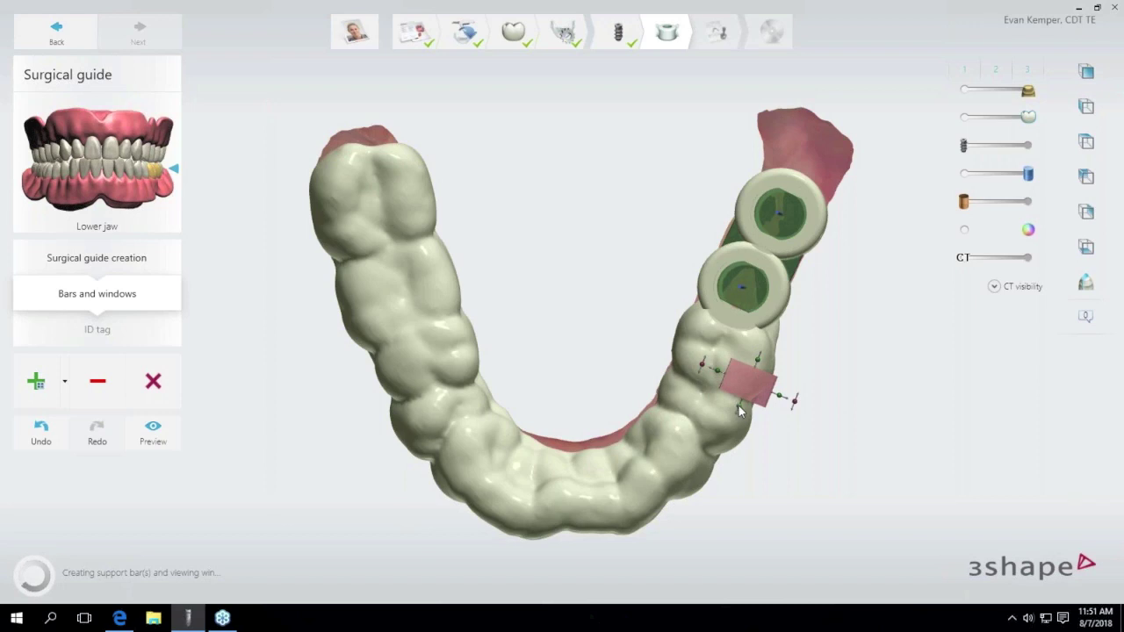
right_drag(690, 424, 583, 348)
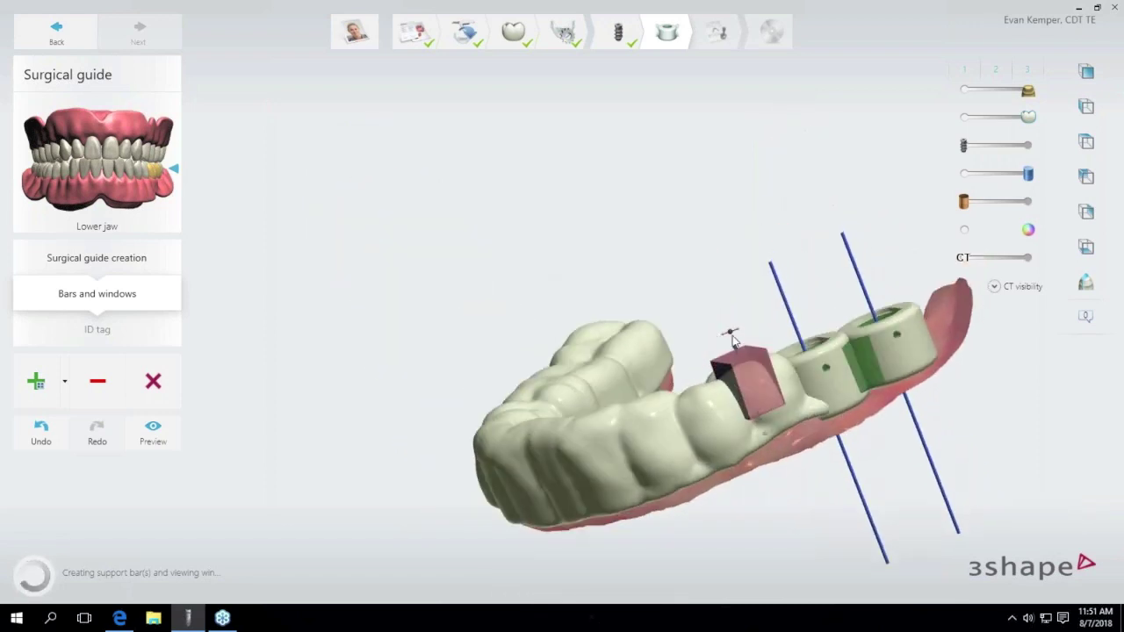
right_drag(714, 370, 843, 317)
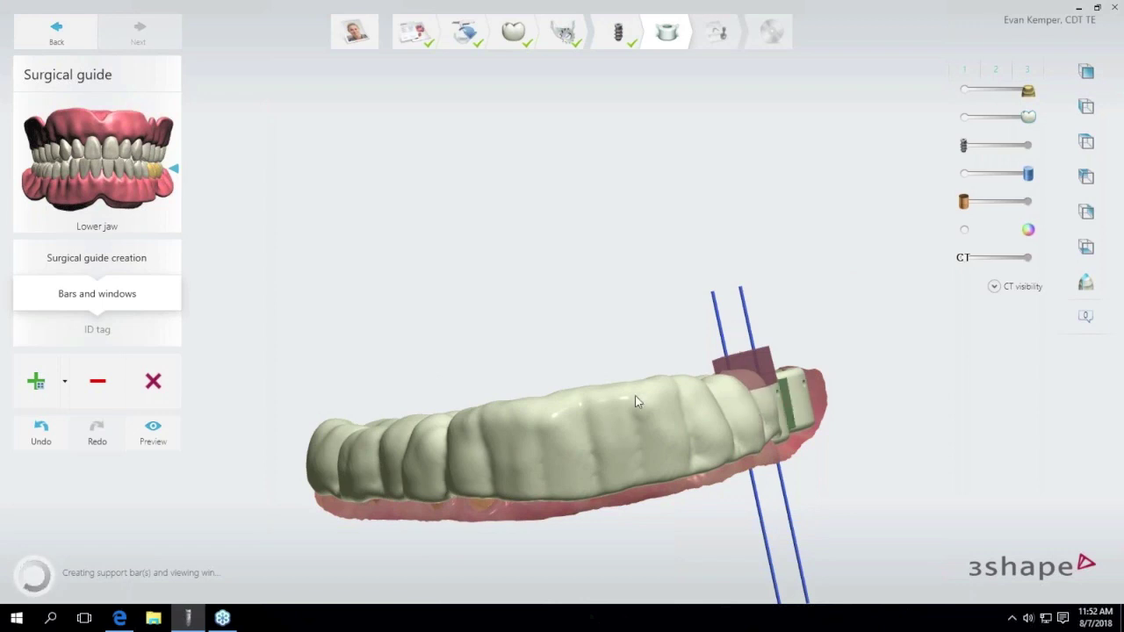
right_drag(635, 396, 647, 528)
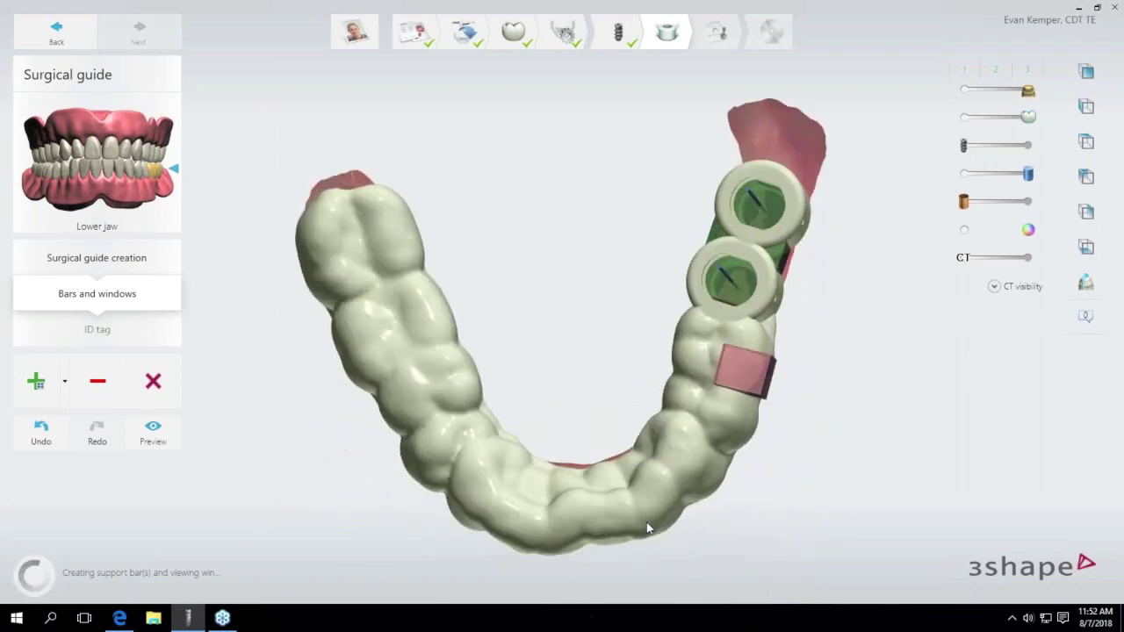
Preview the finished guide, inspect the window opening beside the tooth 19 sleeve, and return to the editing display.
click(149, 436)
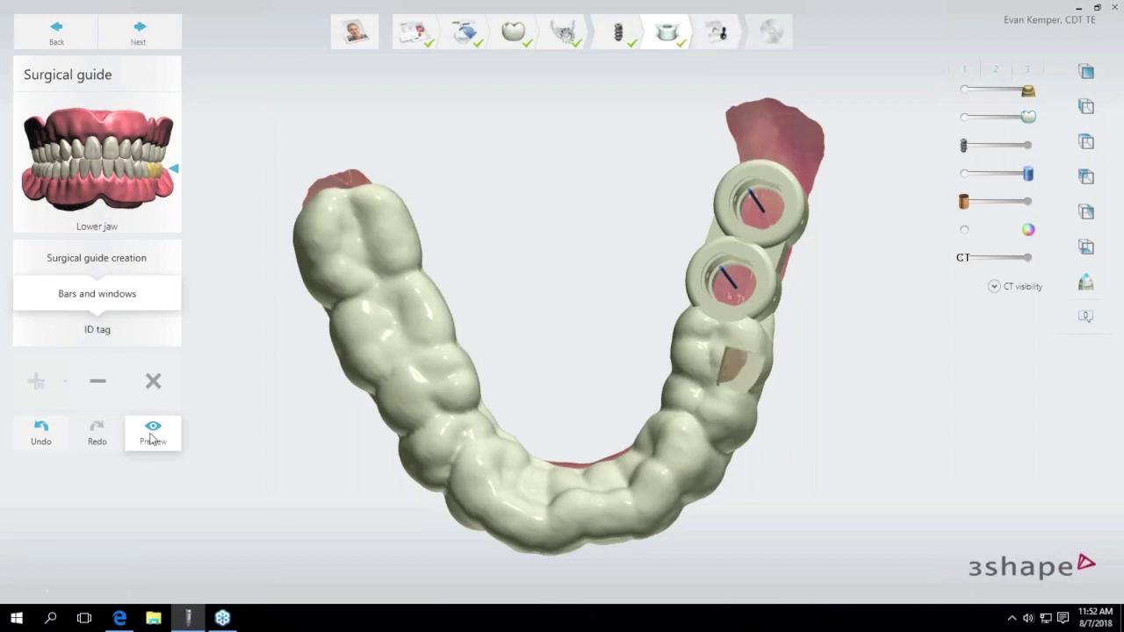
right_drag(576, 441, 637, 345)
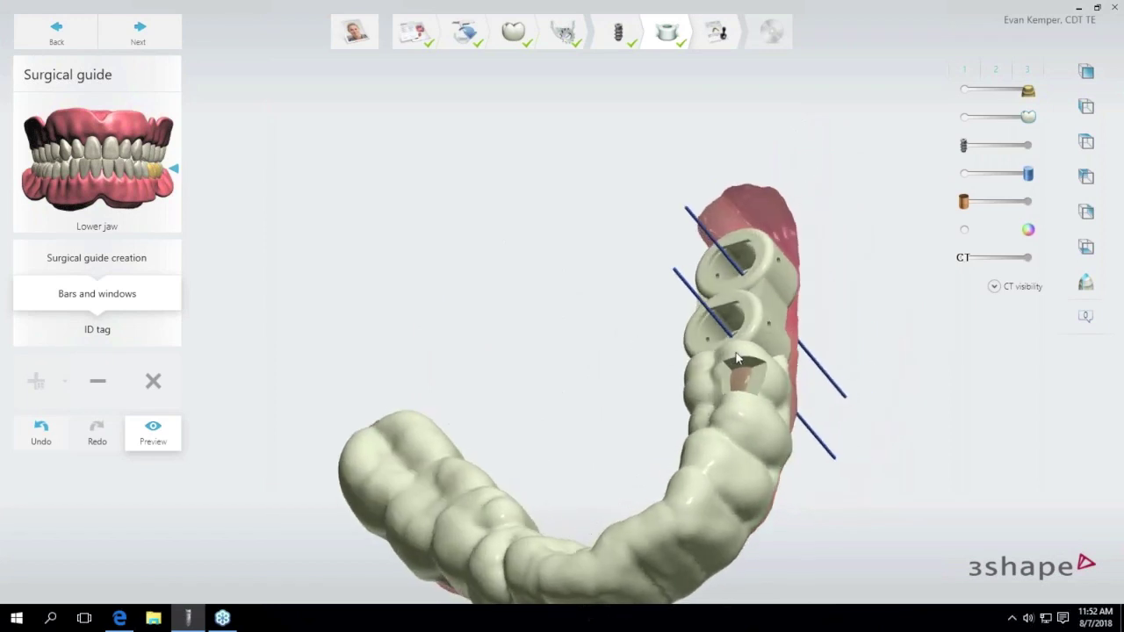
scroll(730, 387, up, 5)
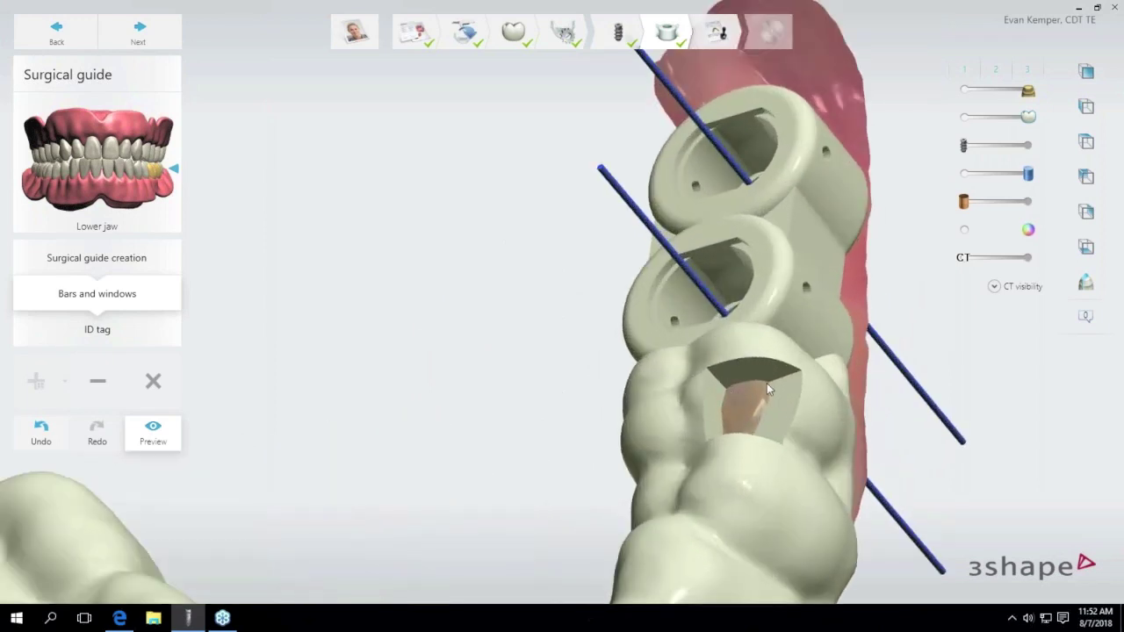
scroll(759, 409, down, 5)
middle_drag(420, 502, 551, 424)
right_drag(551, 420, 597, 439)
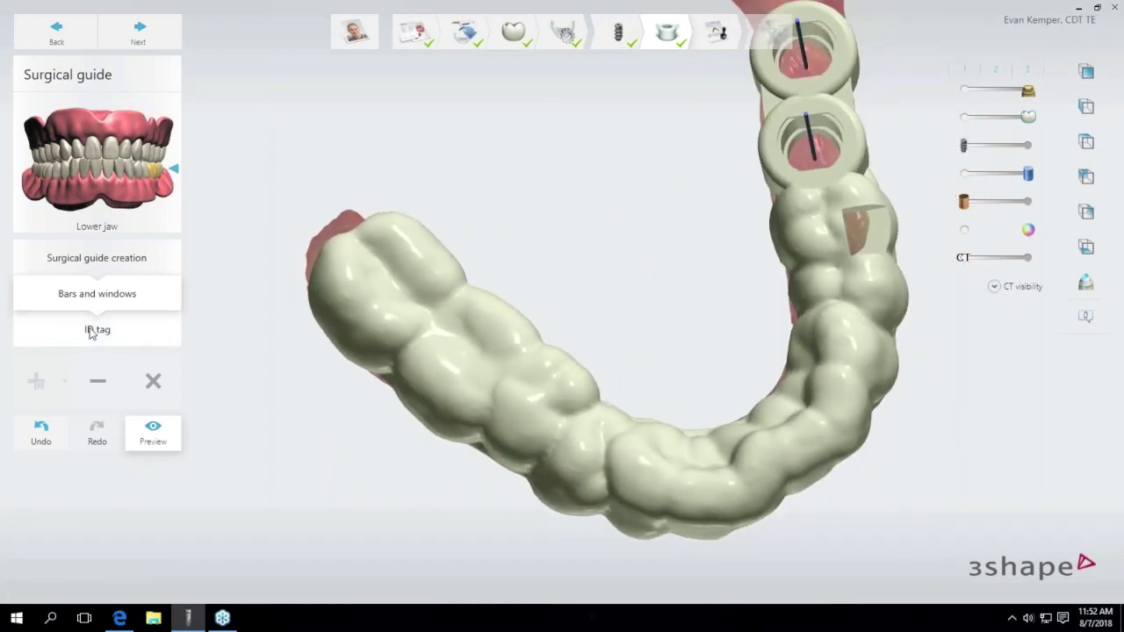
click(151, 432)
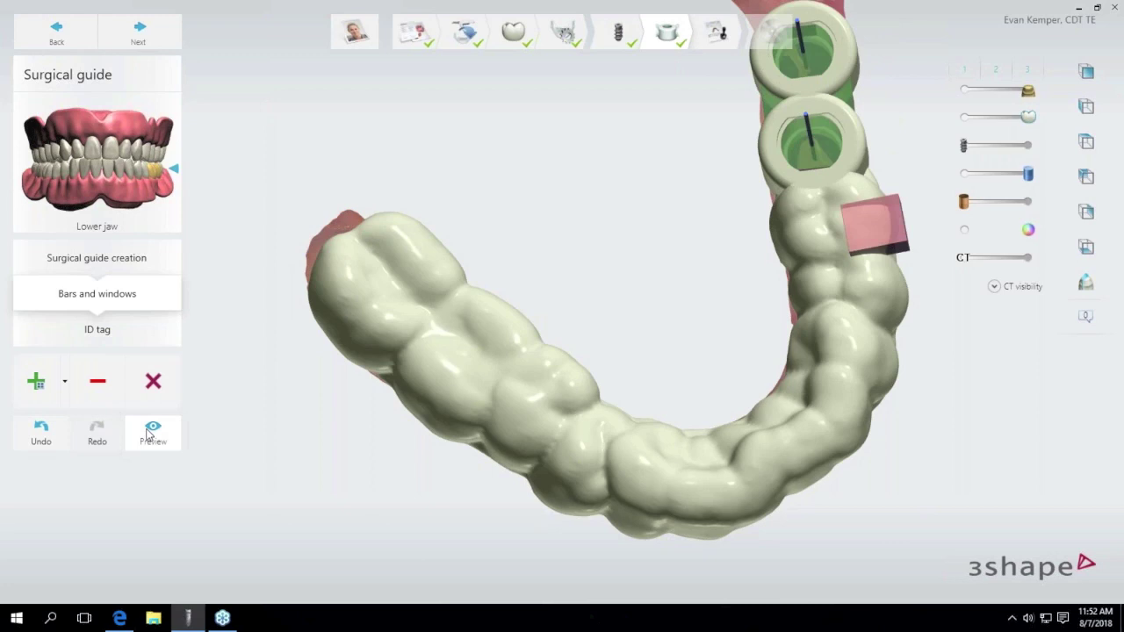
Add a second viewing window over the front teeth on the implant side and rotate it to follow the arch.
click(64, 382)
click(56, 484)
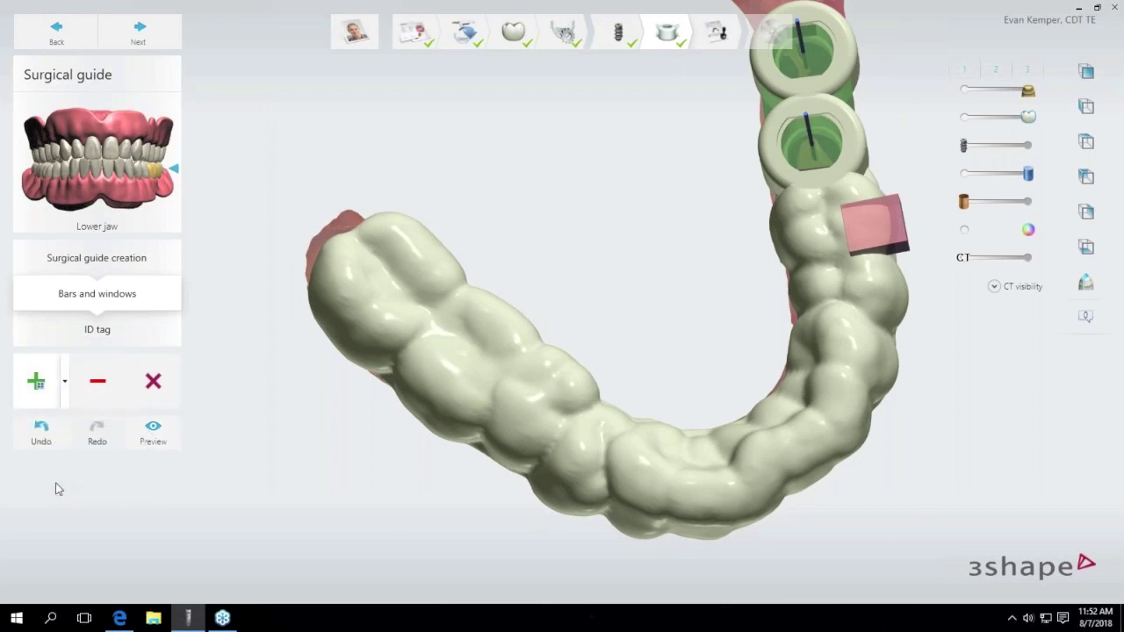
mouse_move(784, 462)
right_down()
mouse_move(734, 459)
mouse_move(771, 493)
mouse_move(779, 482)
right_up()
click(751, 494)
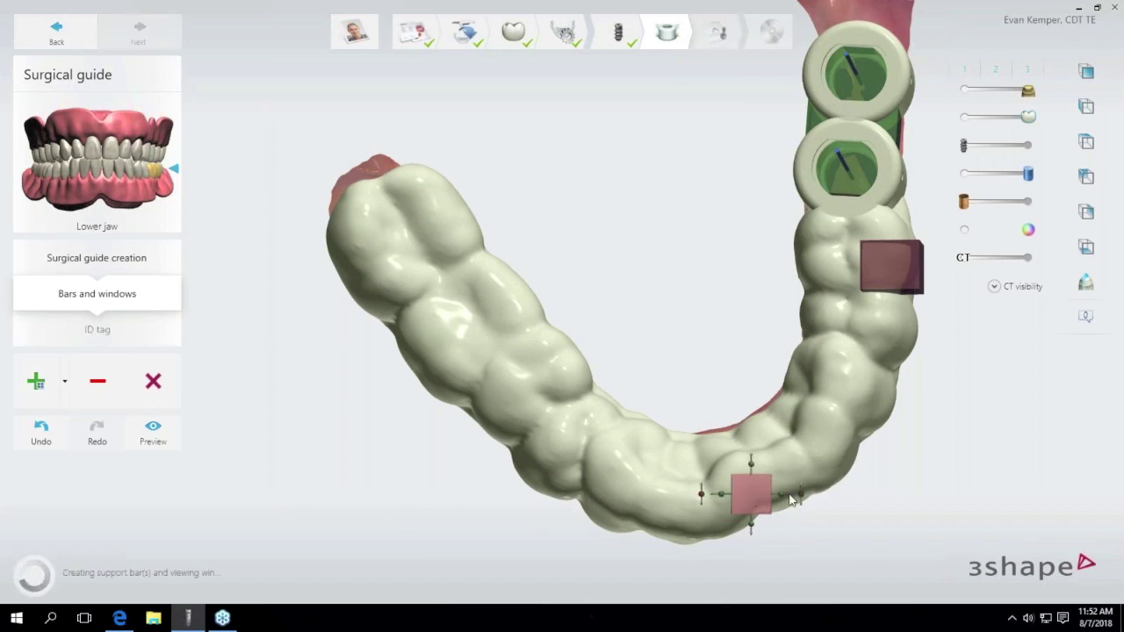
drag(801, 494, 799, 473)
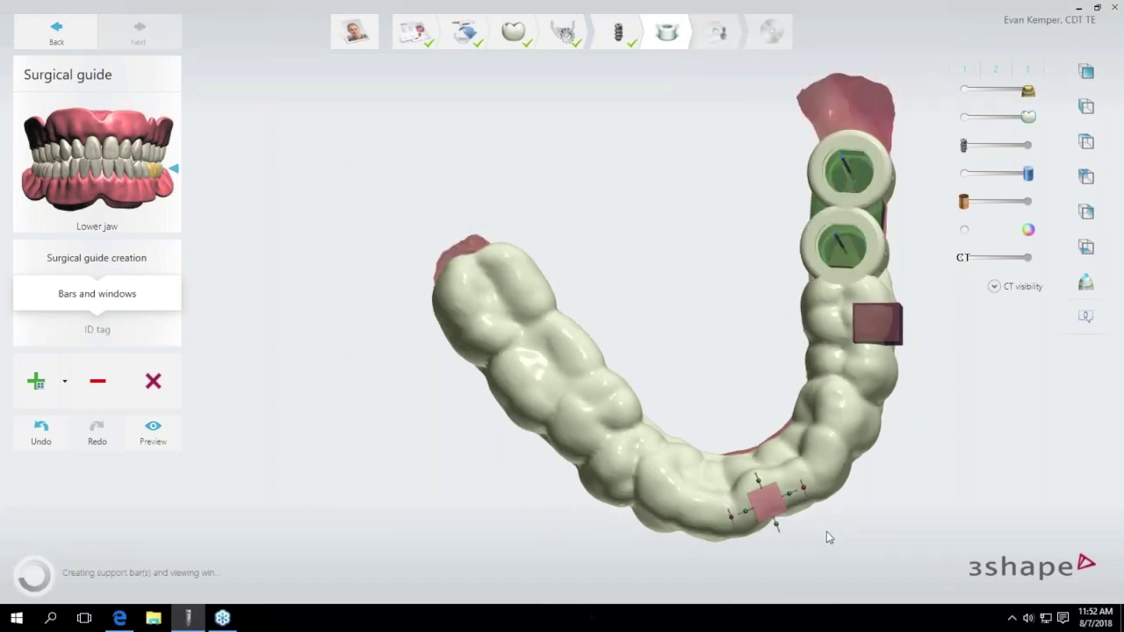
Adjust the tilt of the front viewing window and extend it toward the lip side past the guide's outer edge.
right_drag(827, 531, 780, 467)
scroll(780, 467, up, 3)
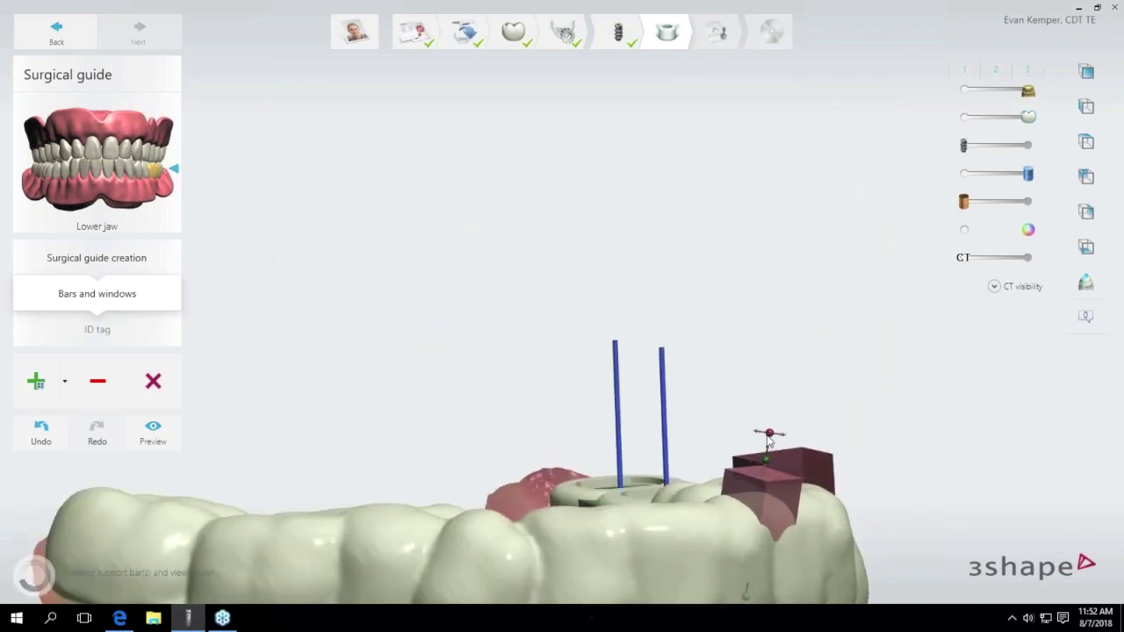
drag(769, 439, 755, 439)
scroll(785, 501, down, 3)
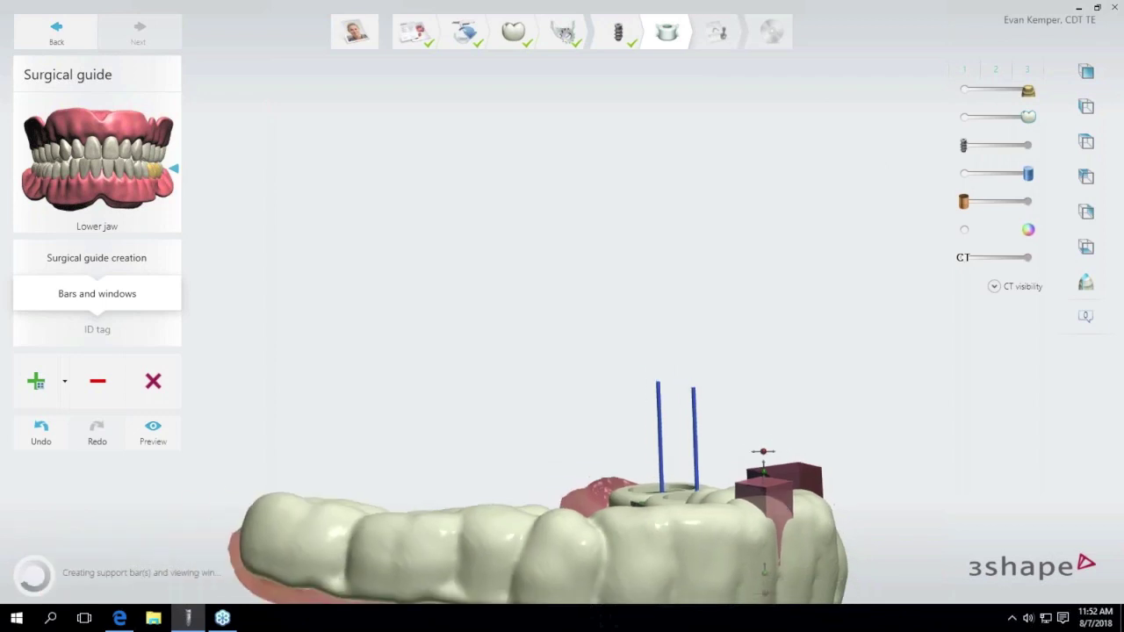
right_drag(785, 502, 728, 605)
mouse_move(769, 531)
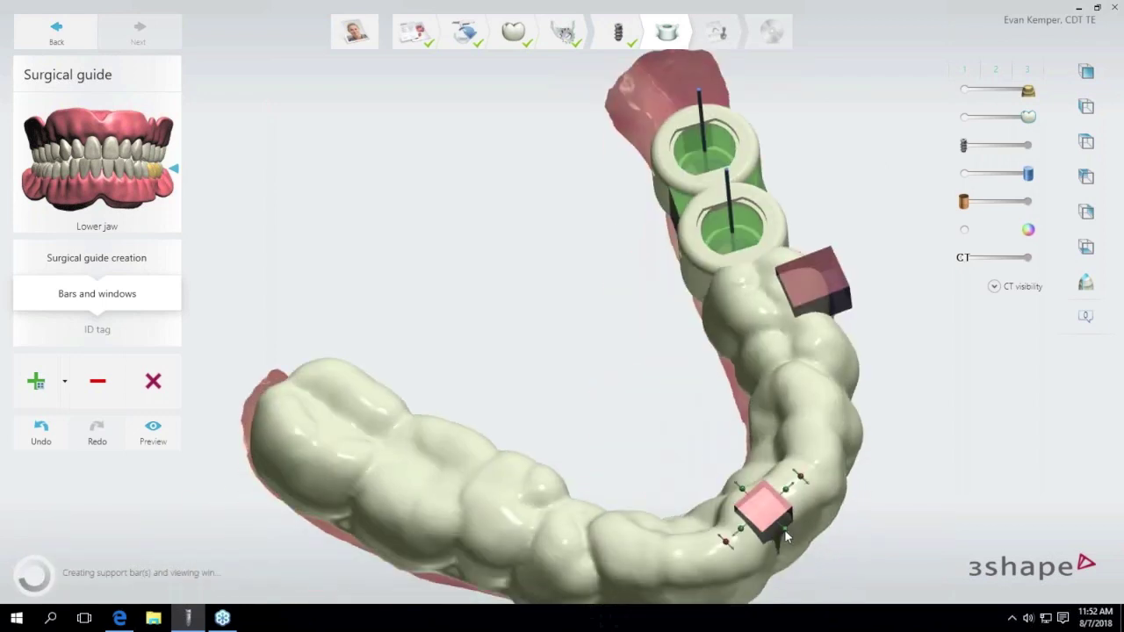
drag(783, 528, 789, 535)
right_drag(713, 550, 673, 475)
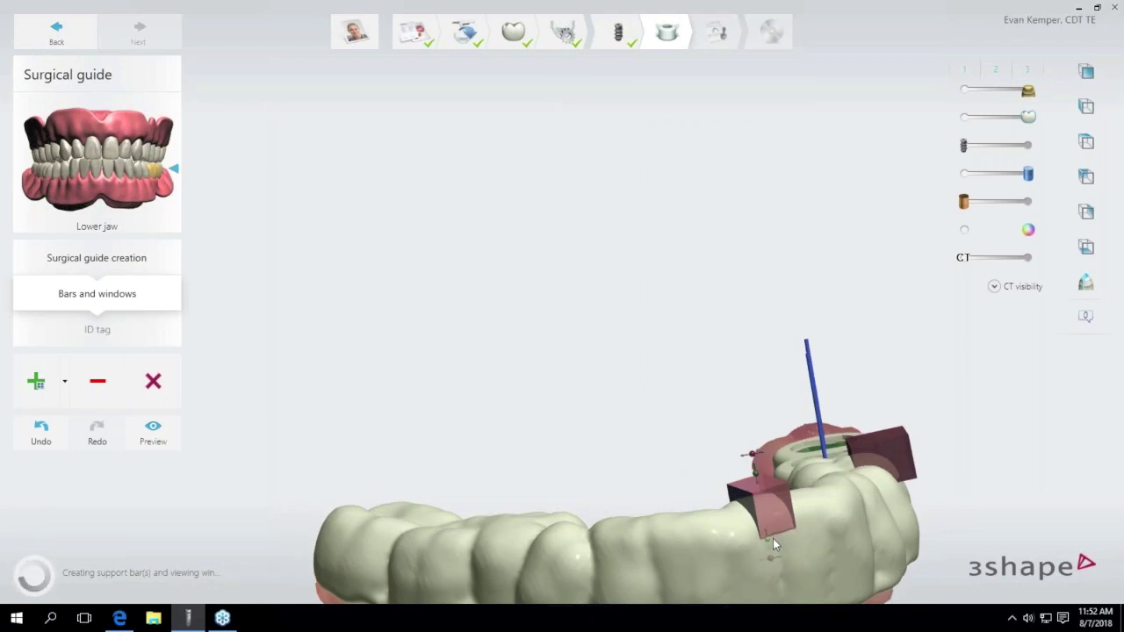
right_drag(773, 539, 741, 532)
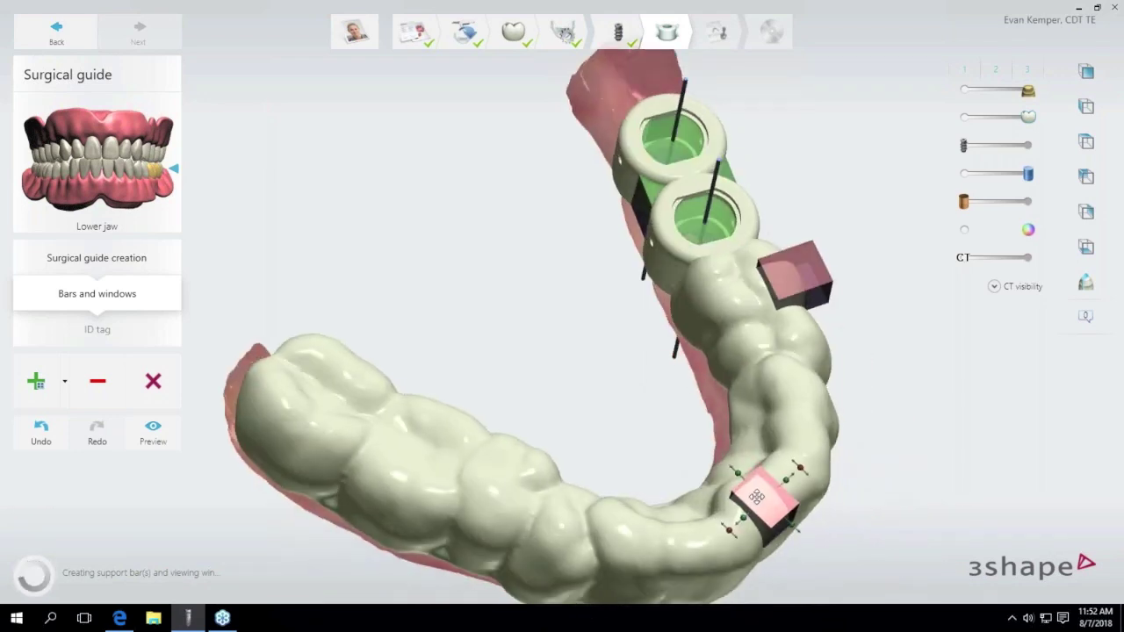
Preview the guide with both viewing windows cut out and proceed to the ID tag stage.
click(151, 431)
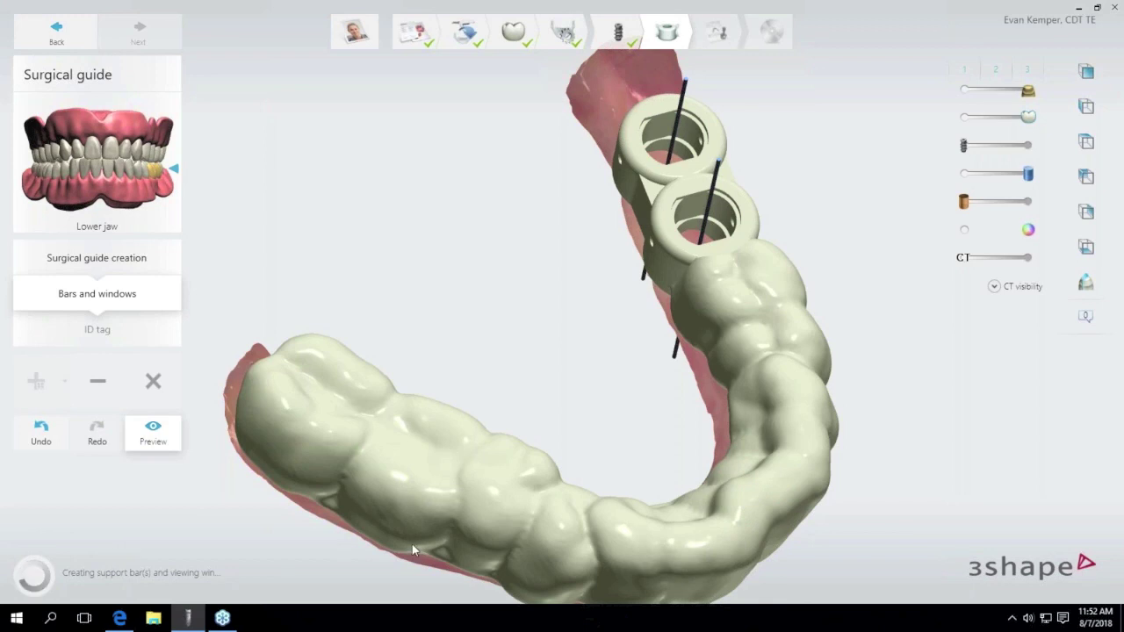
right_drag(598, 456, 376, 280)
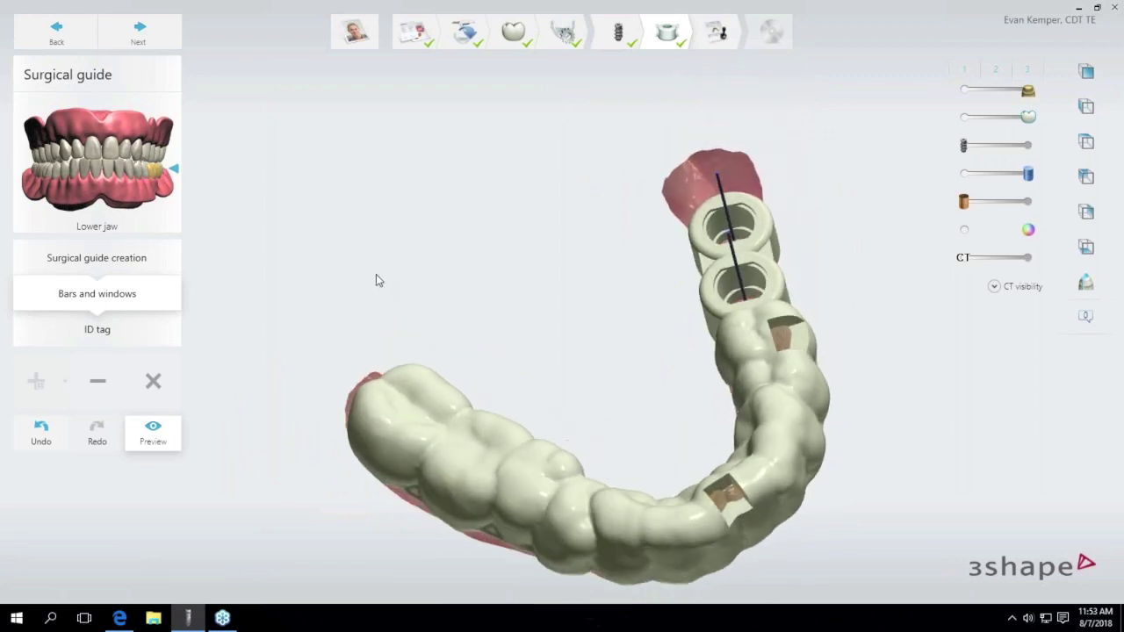
click(157, 39)
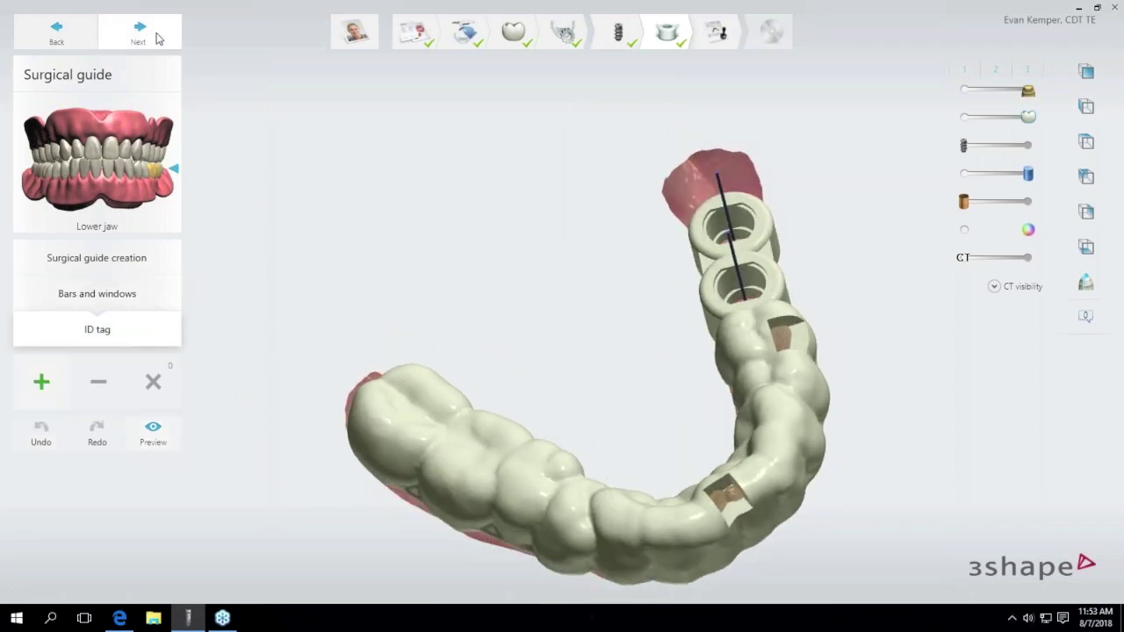
Add an ID tag to the guide with the text "Surgical Guide Demo".
right_drag(490, 429, 434, 367)
click(42, 381)
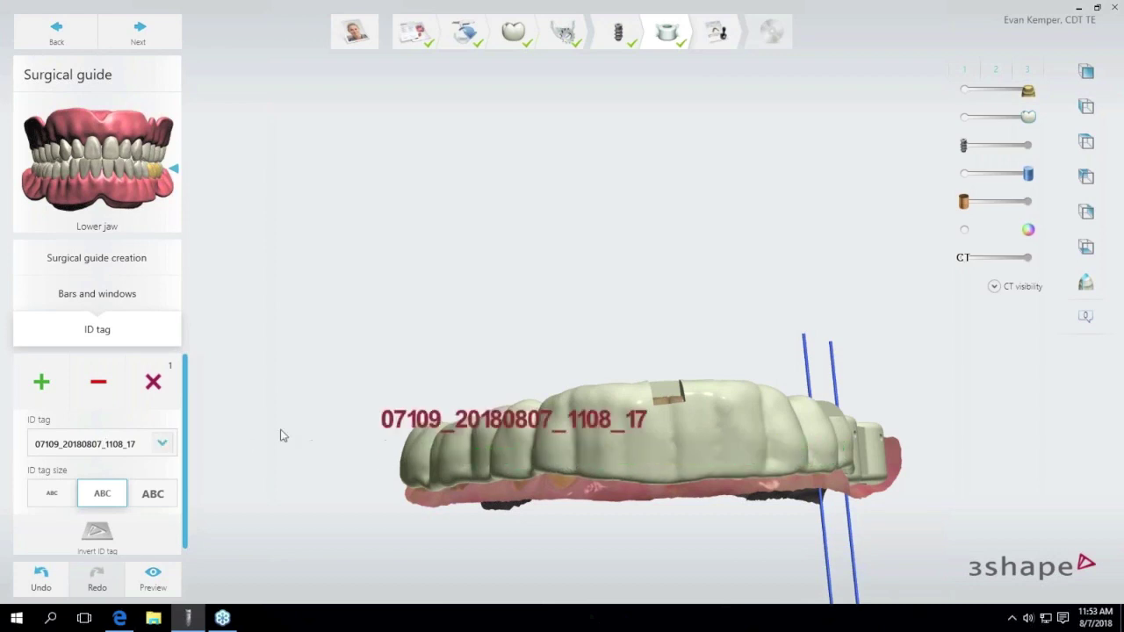
double_click(143, 444)
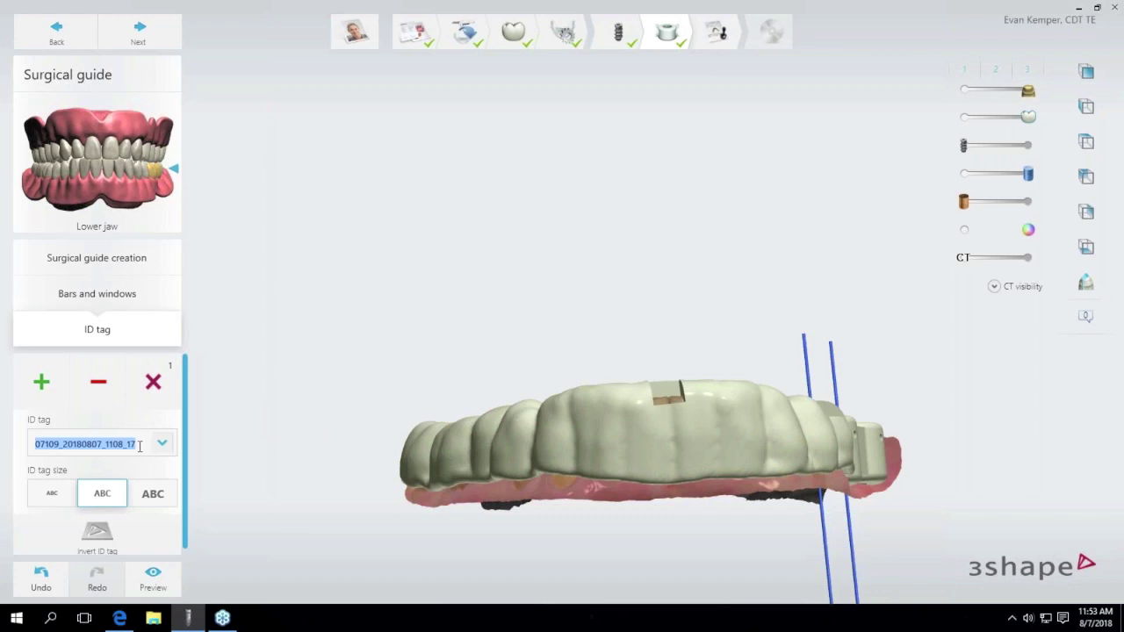
key(BackSpace)
text(s)
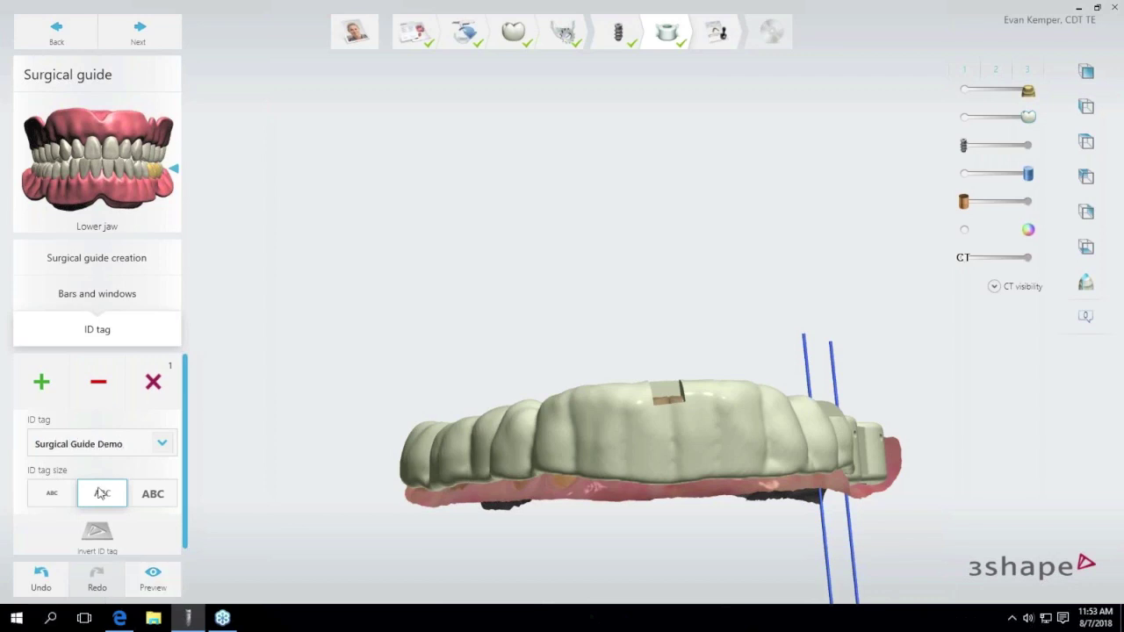
Try the small and large ID tag sizes on the guide, returning to the medium size.
click(46, 494)
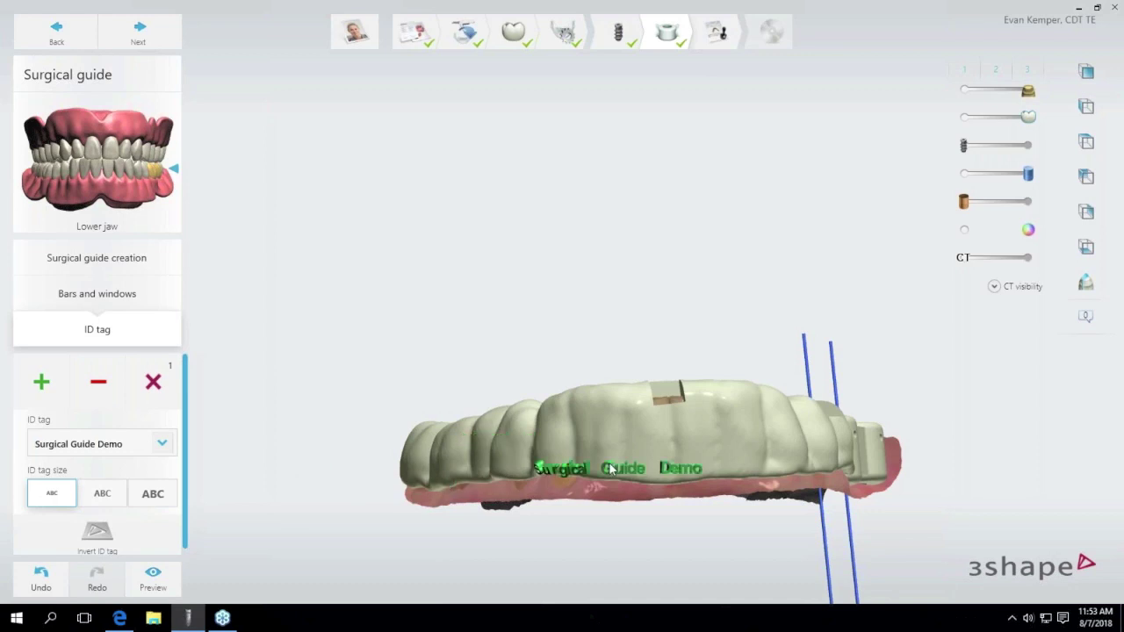
click(154, 496)
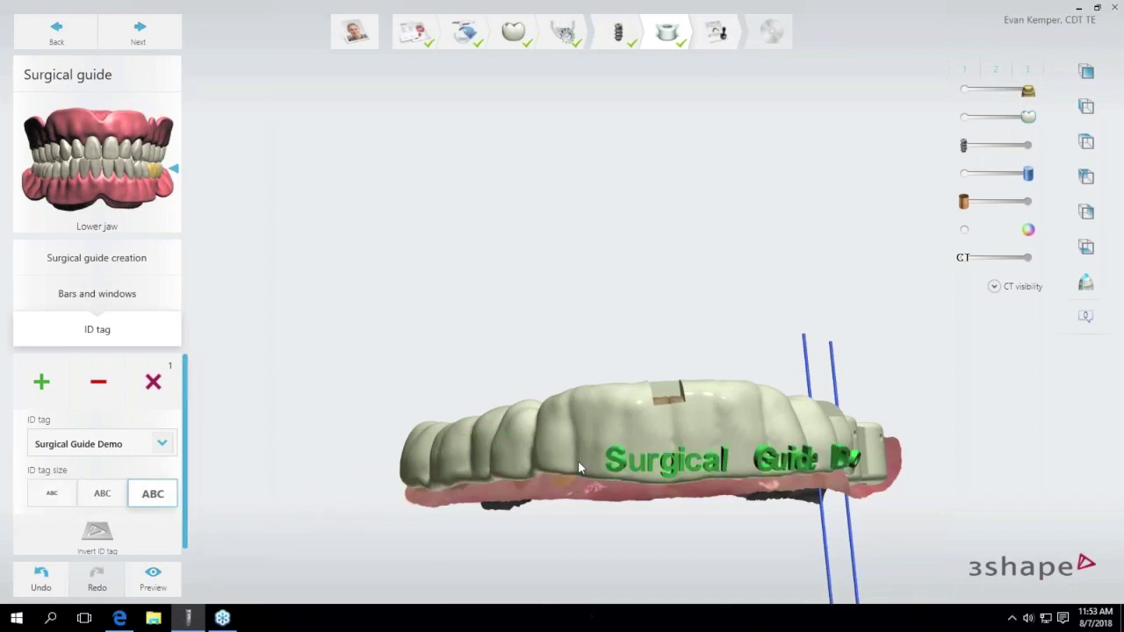
click(102, 493)
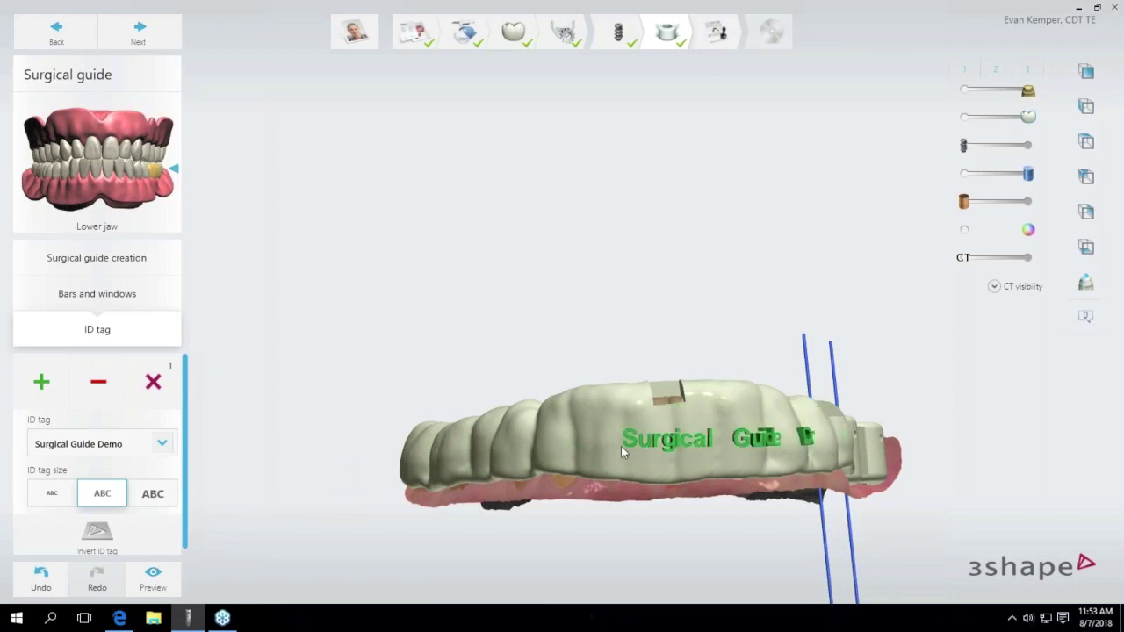
Place the ID tag across the outer surface of the front teeth, below the front window, and proceed to the approval stage.
right_drag(628, 445, 557, 333)
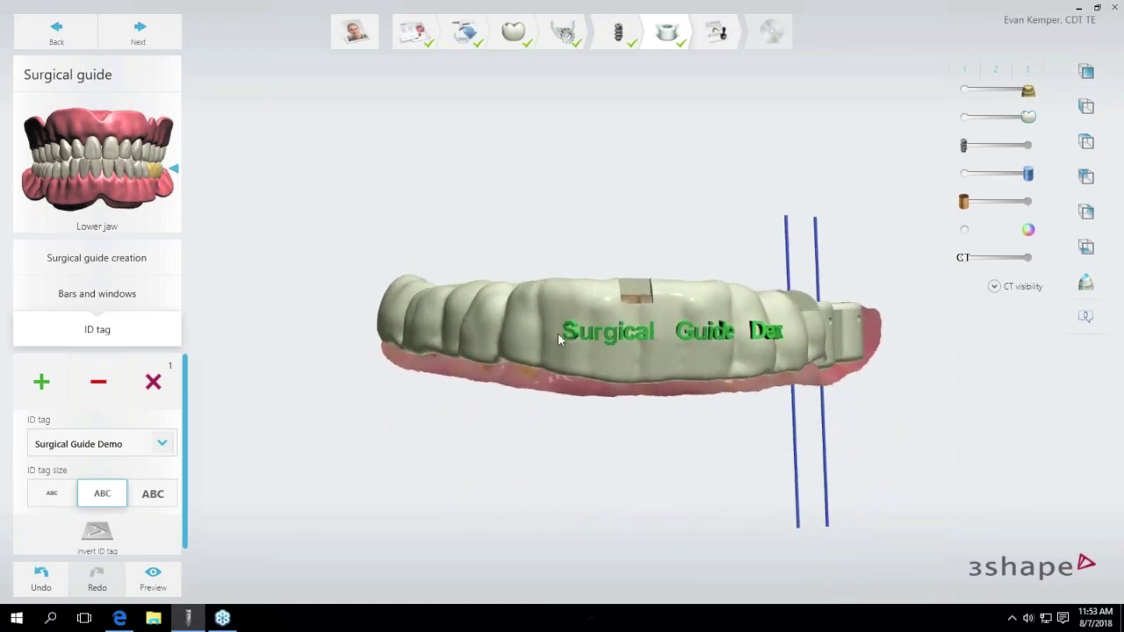
click(509, 338)
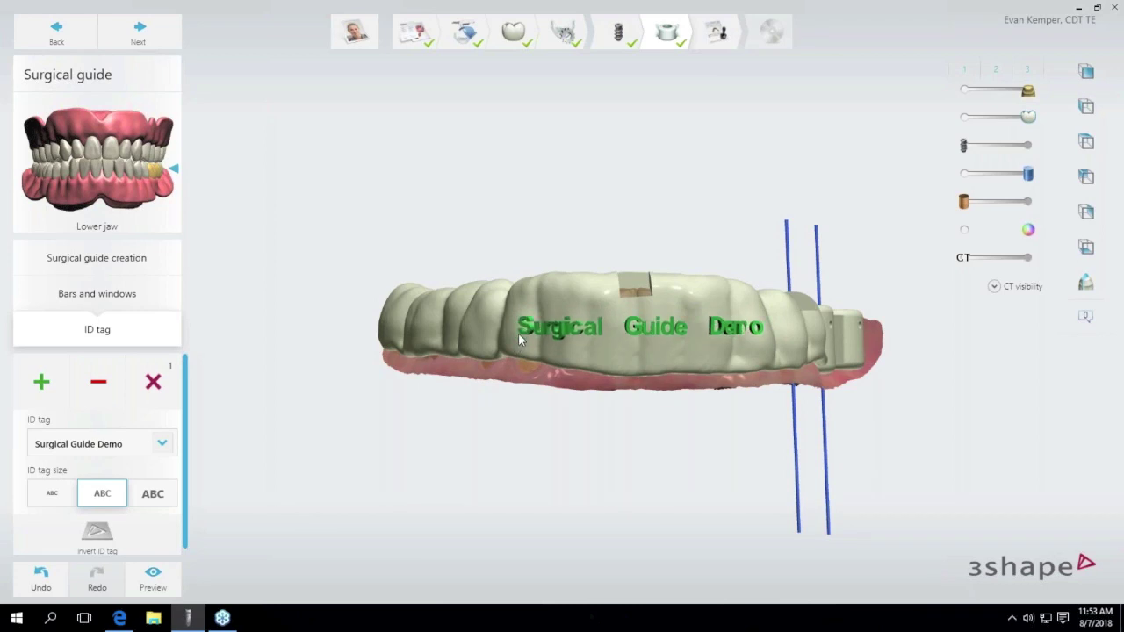
click(518, 333)
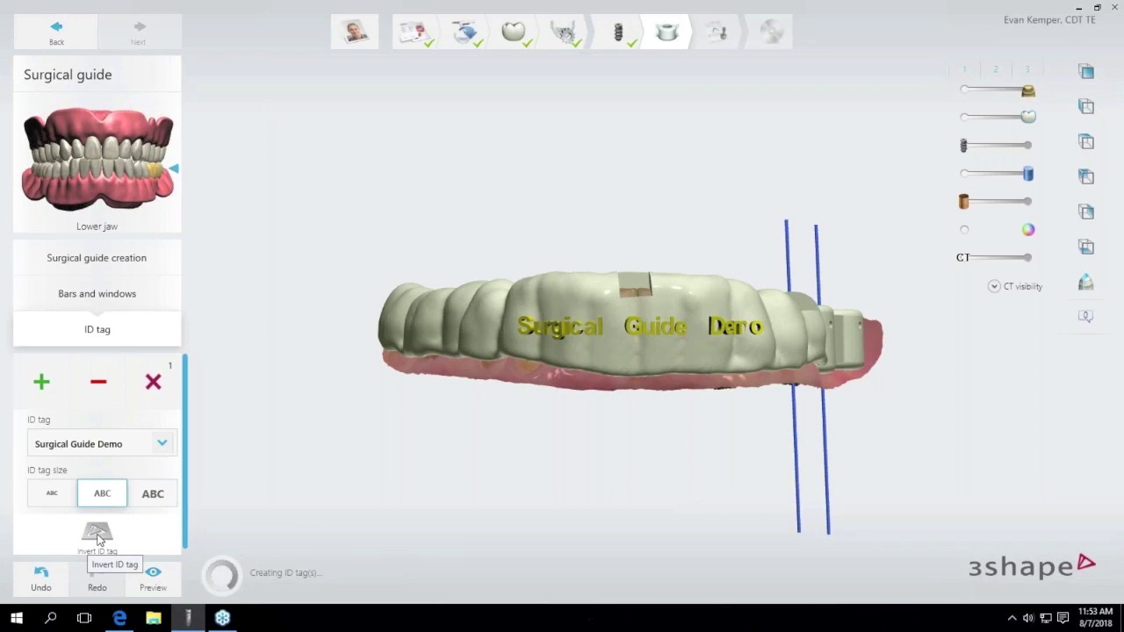
scroll(111, 538, down, 1)
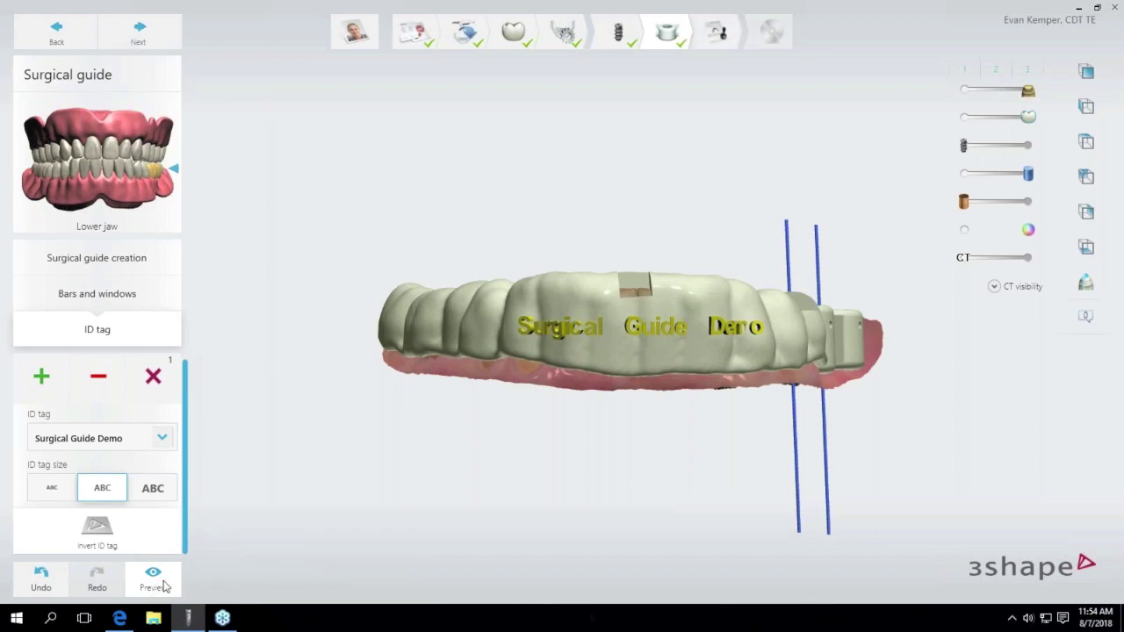
click(141, 29)
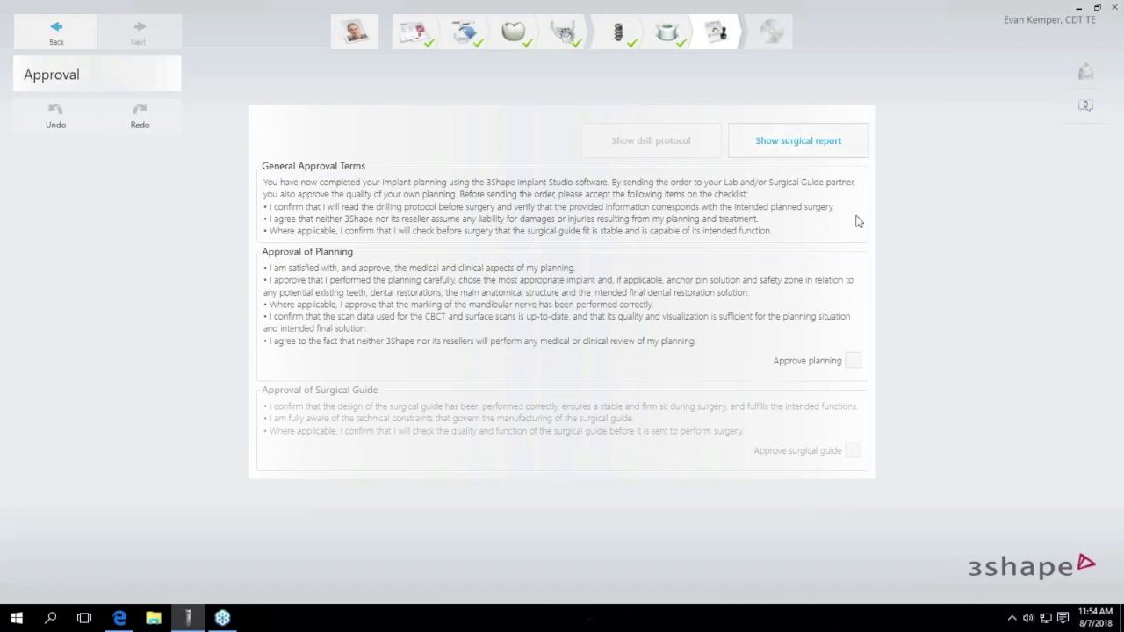
Open the surgical report and examine its implant information, scan views and bone density images for implants 18 and 19.
click(762, 151)
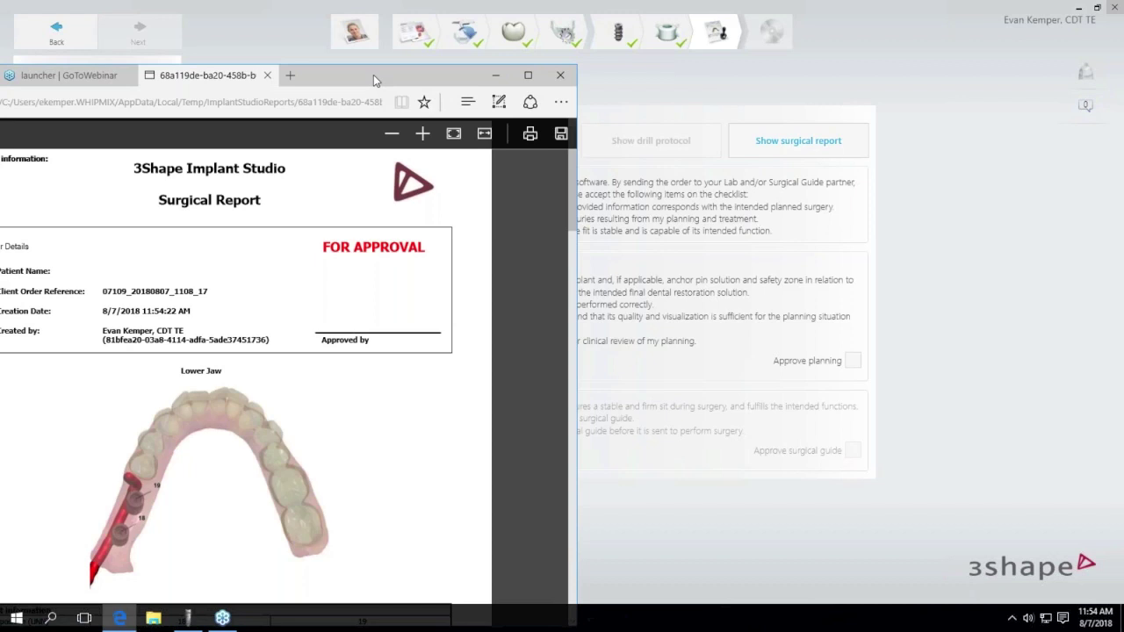
drag(373, 74, 683, 47)
click(837, 49)
scroll(665, 178, down, 3)
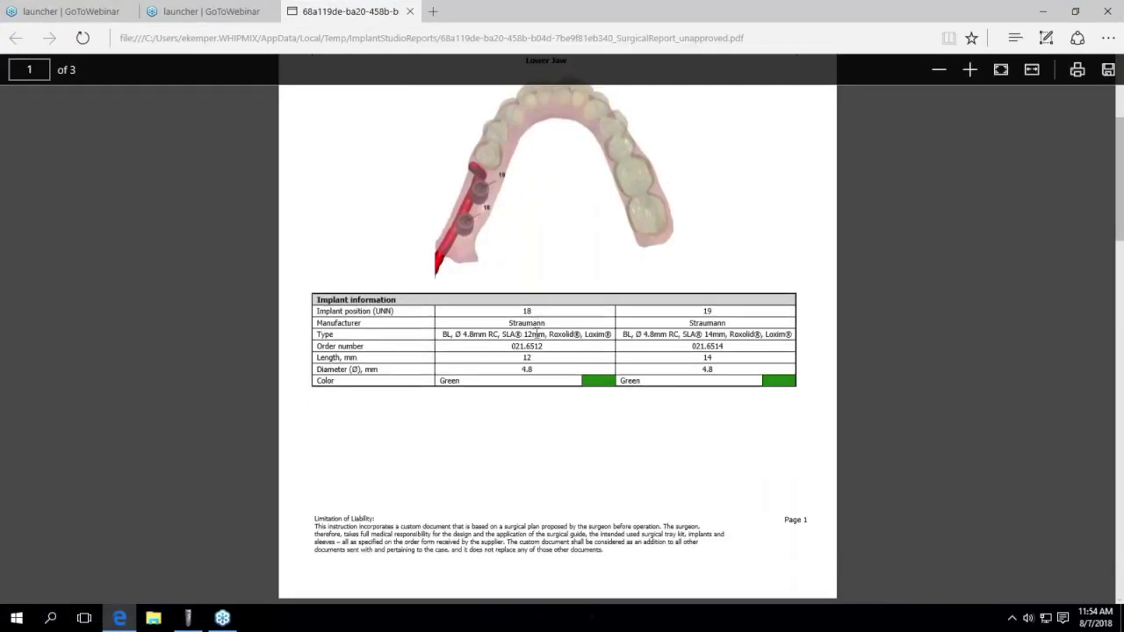
scroll(567, 343, down, 5)
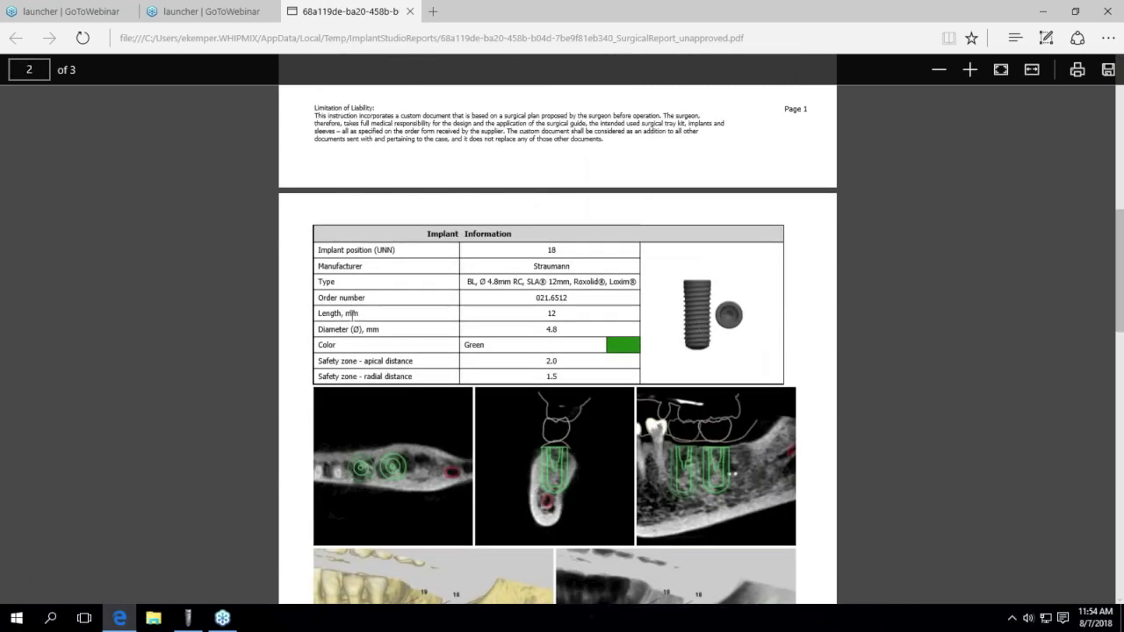
scroll(580, 456, down, 5)
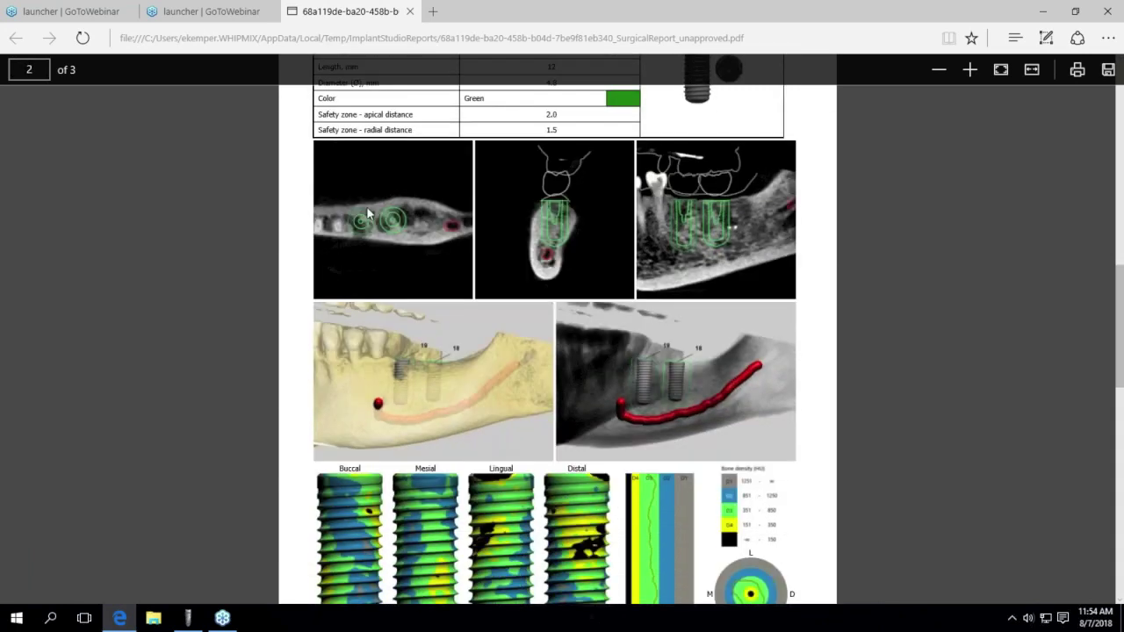
scroll(674, 287, up, 3)
scroll(676, 286, down, 6)
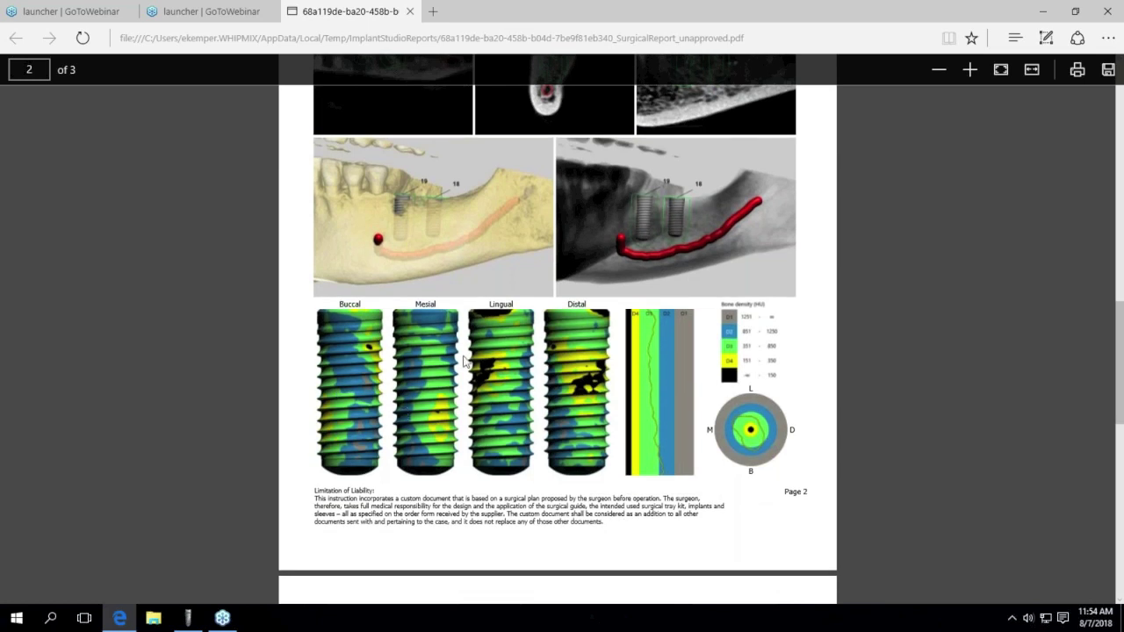
scroll(463, 361, down, 8)
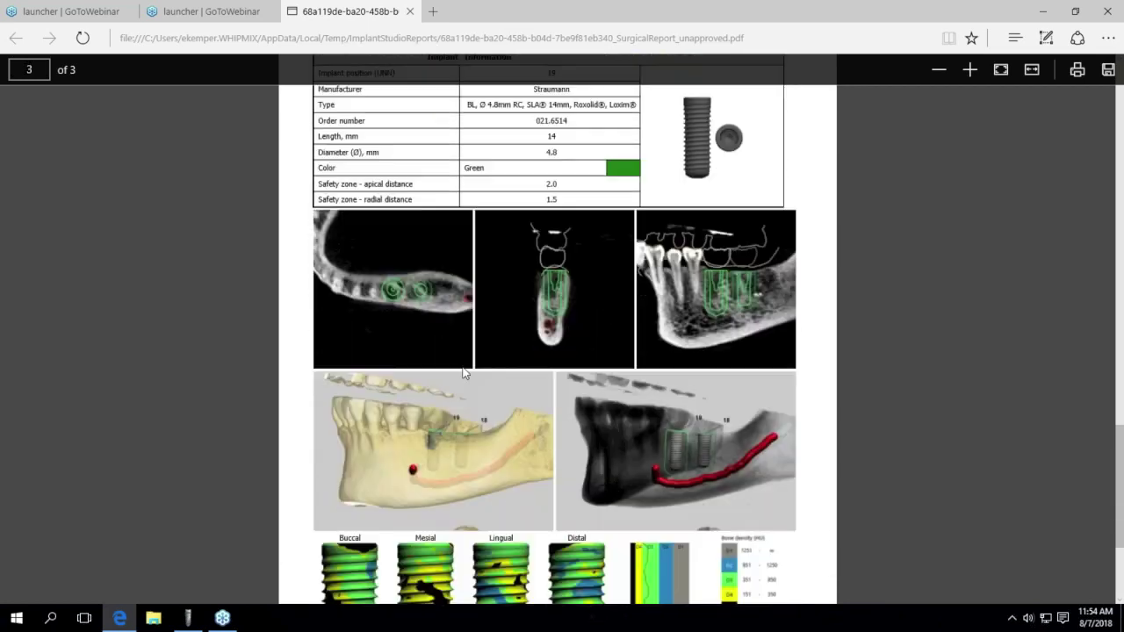
scroll(464, 374, up, 6)
scroll(465, 373, down, 3)
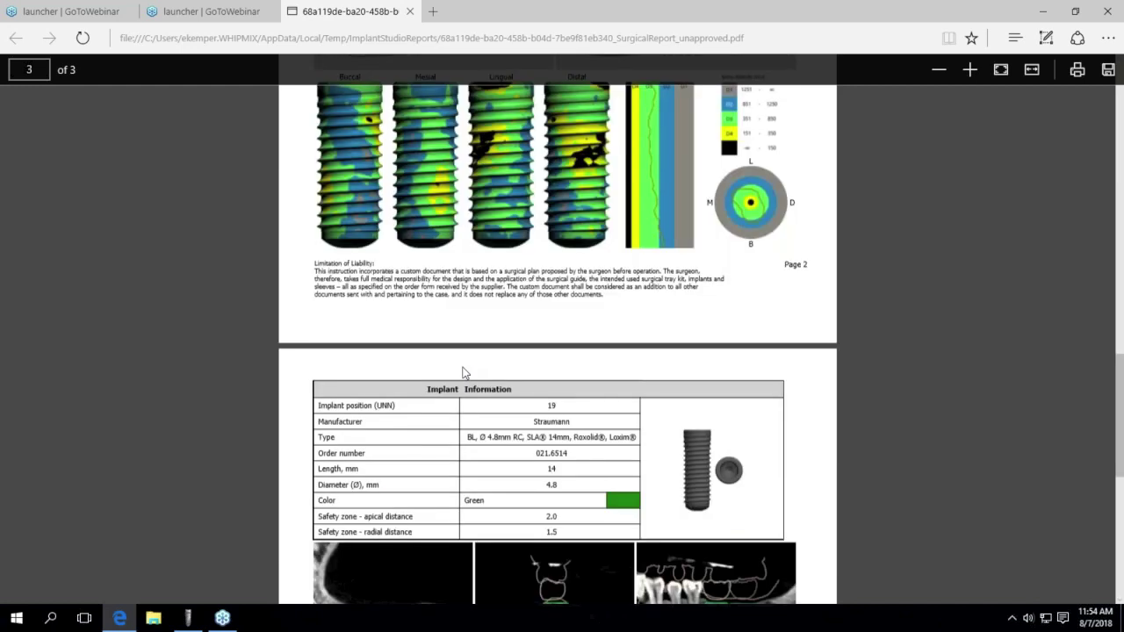
Check the approval signature line on the surgical report's first page and return to Implant Studio.
scroll(463, 373, up, 15)
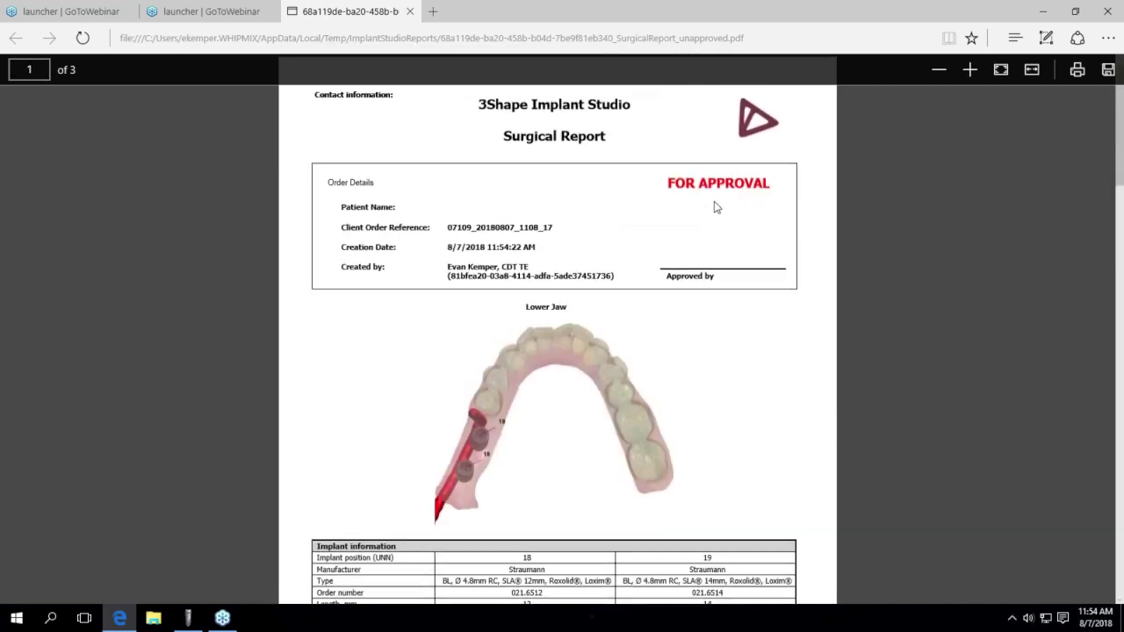
drag(661, 259, 790, 240)
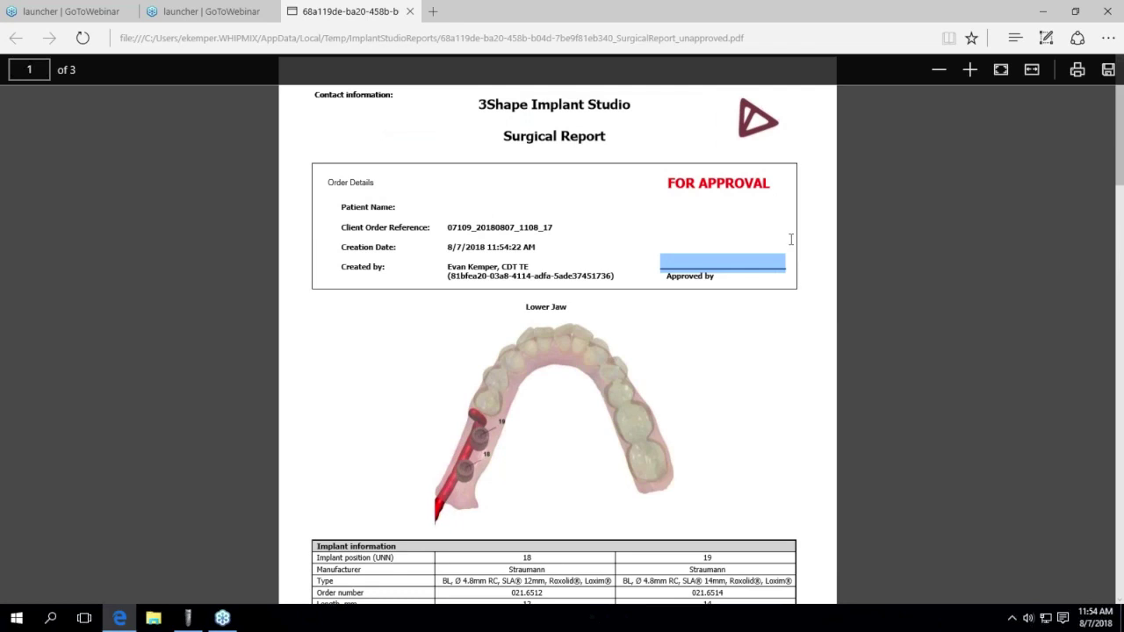
click(665, 263)
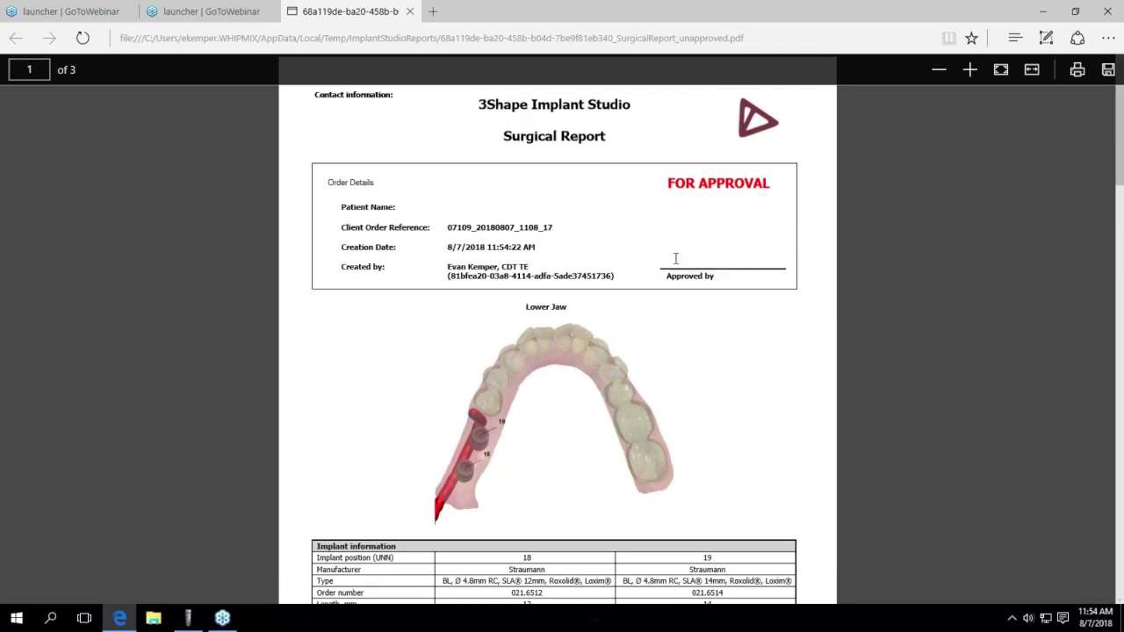
drag(675, 258, 792, 246)
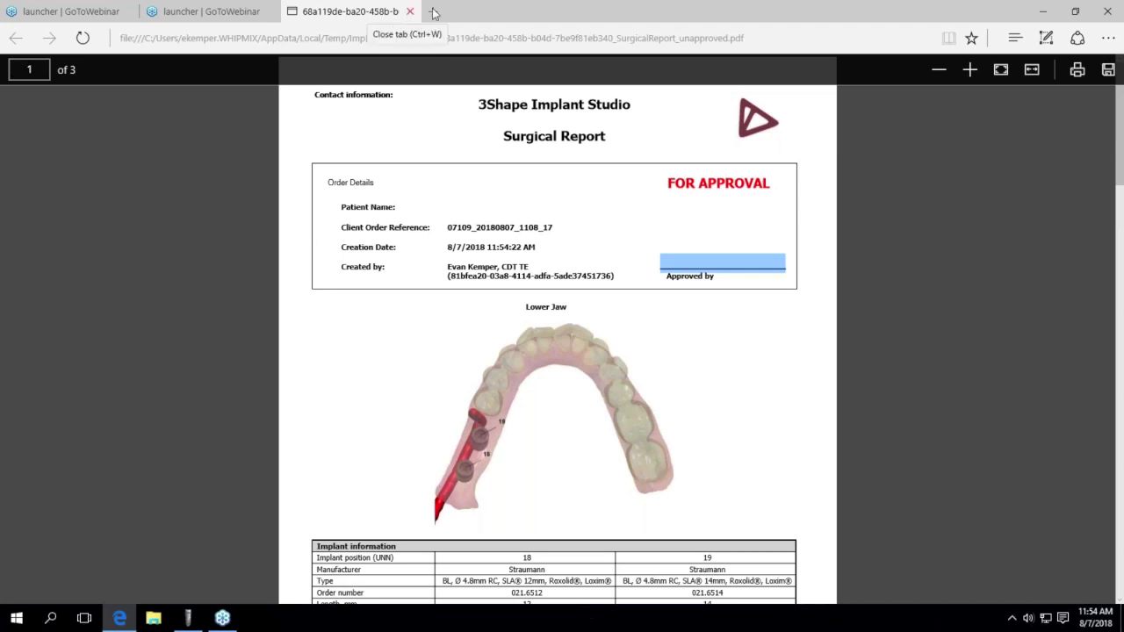
click(1045, 14)
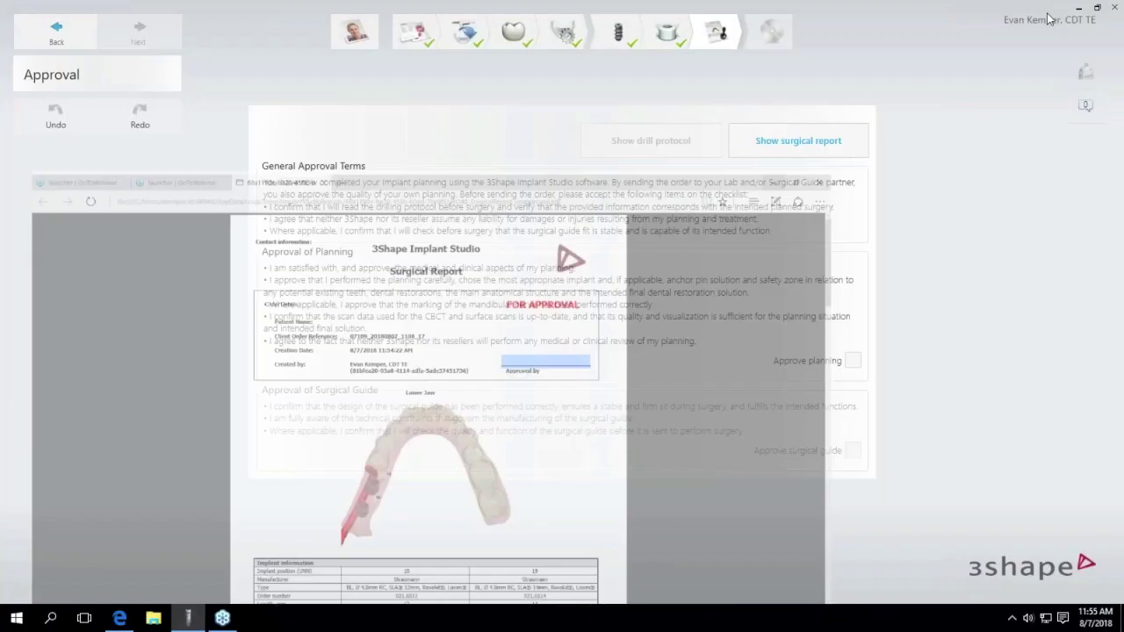
Approve the implant planning and the surgical guide, accepting that neither can be modified any more.
click(852, 361)
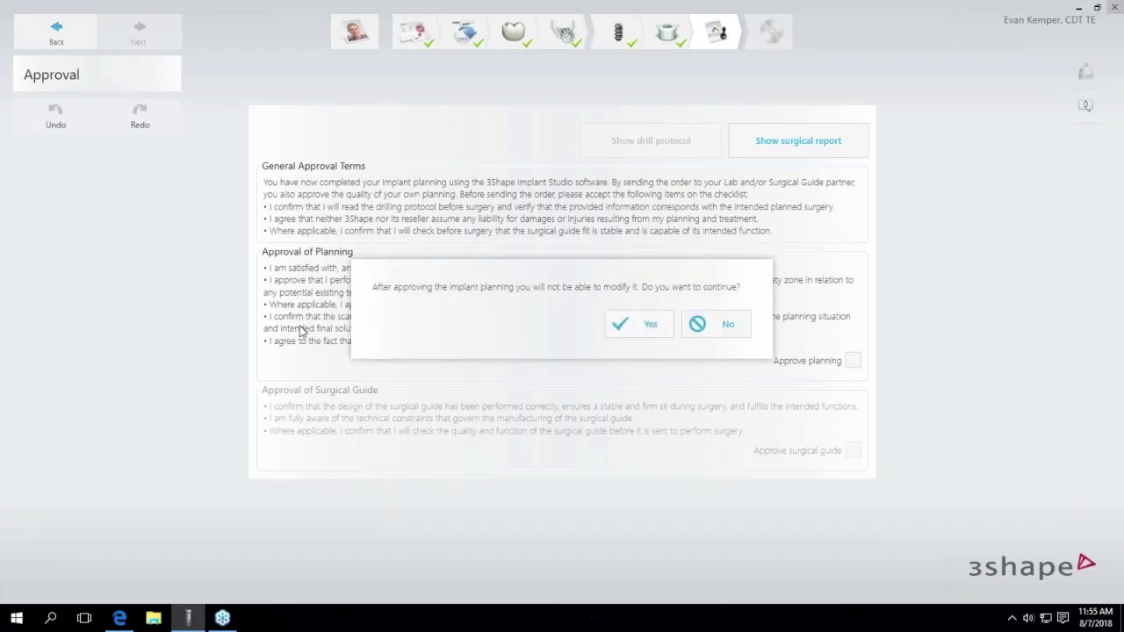
click(650, 325)
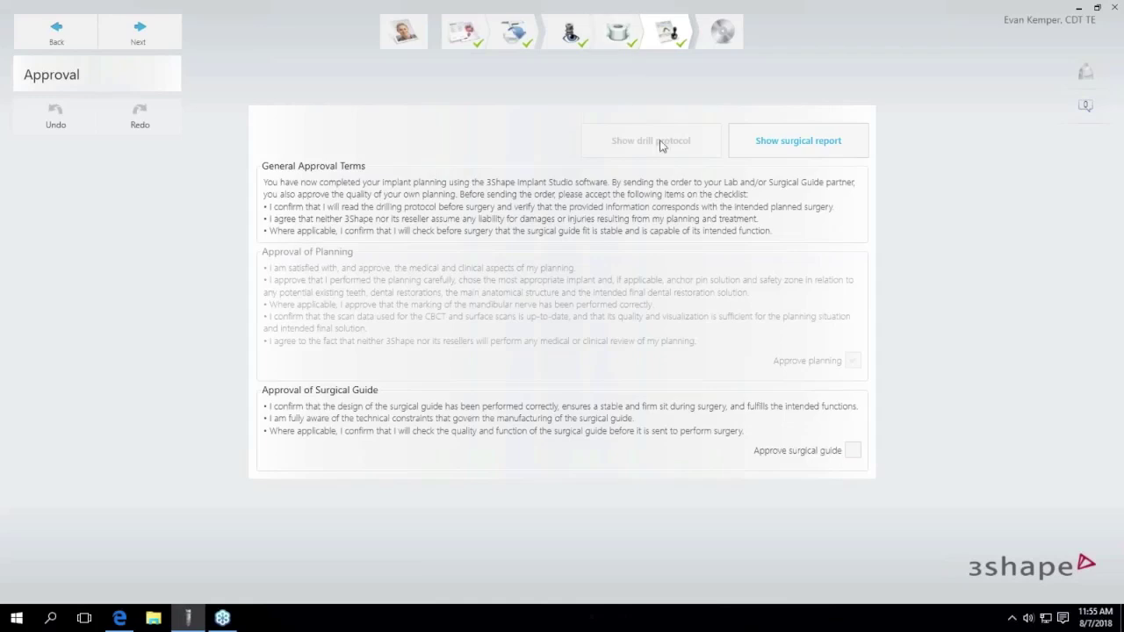
click(854, 453)
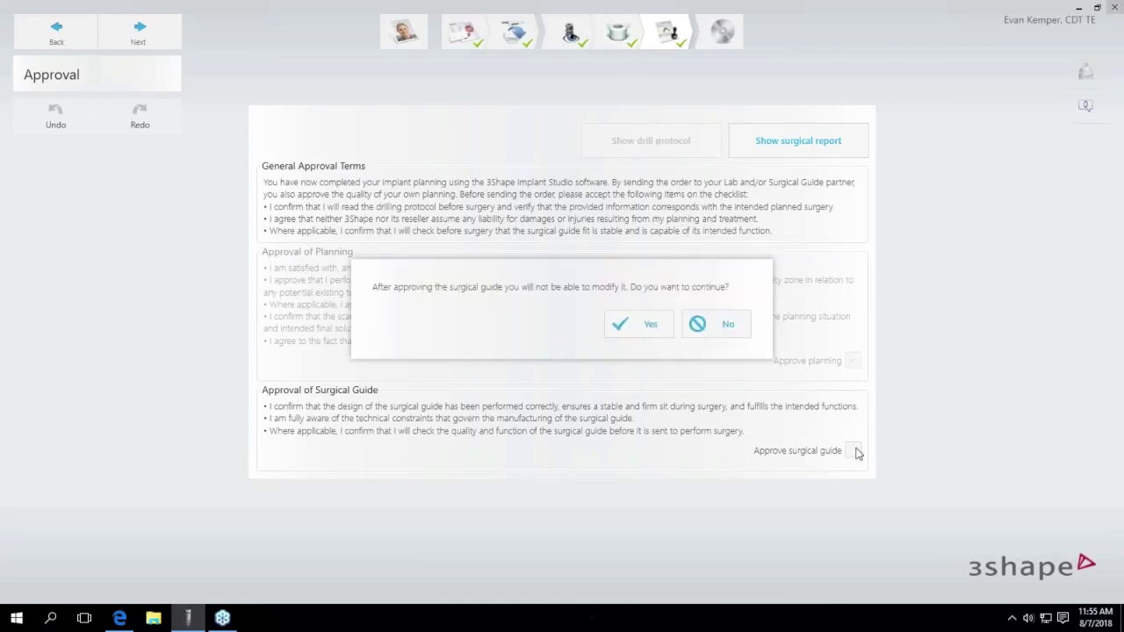
click(640, 331)
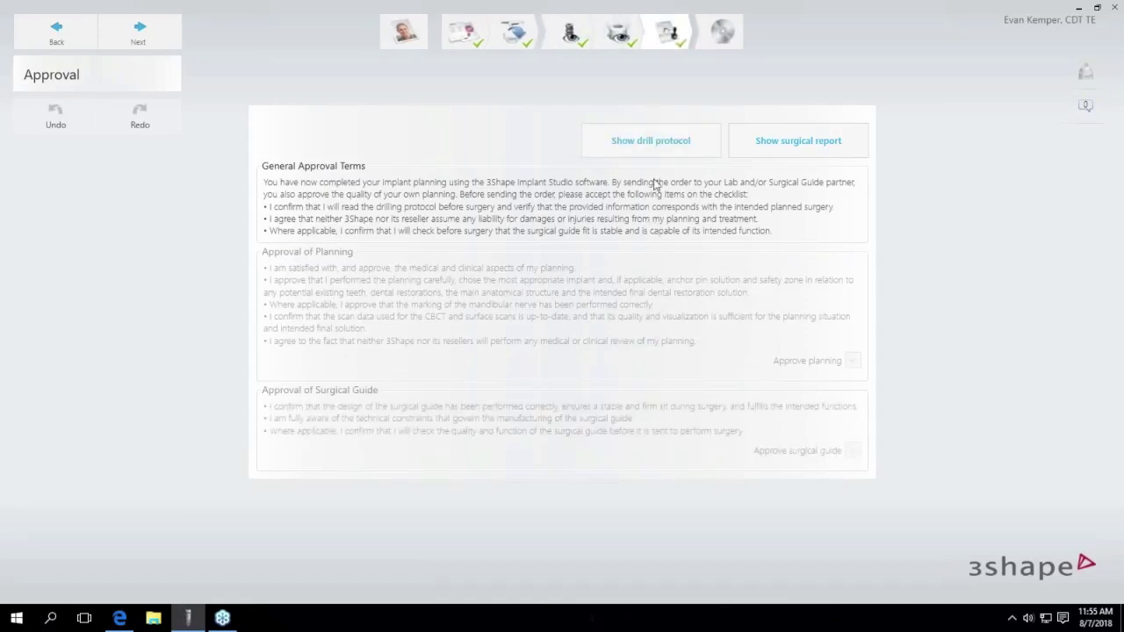
Open the drill protocol and examine its table of sleeves, milling cutters and guided drills for both implants.
click(655, 148)
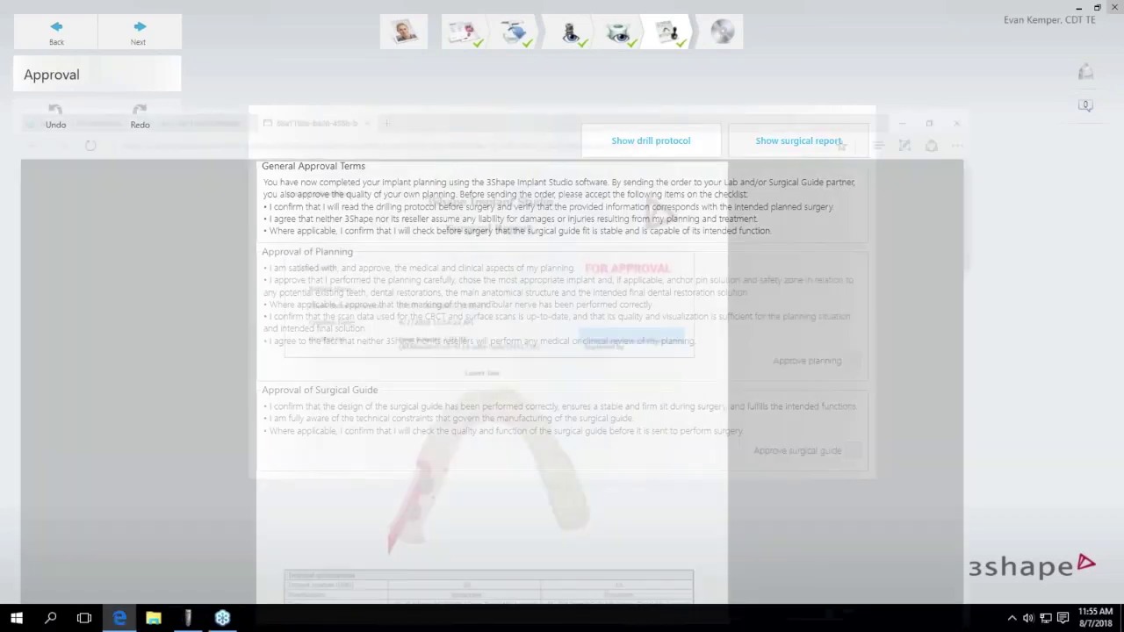
scroll(655, 212, up, 1)
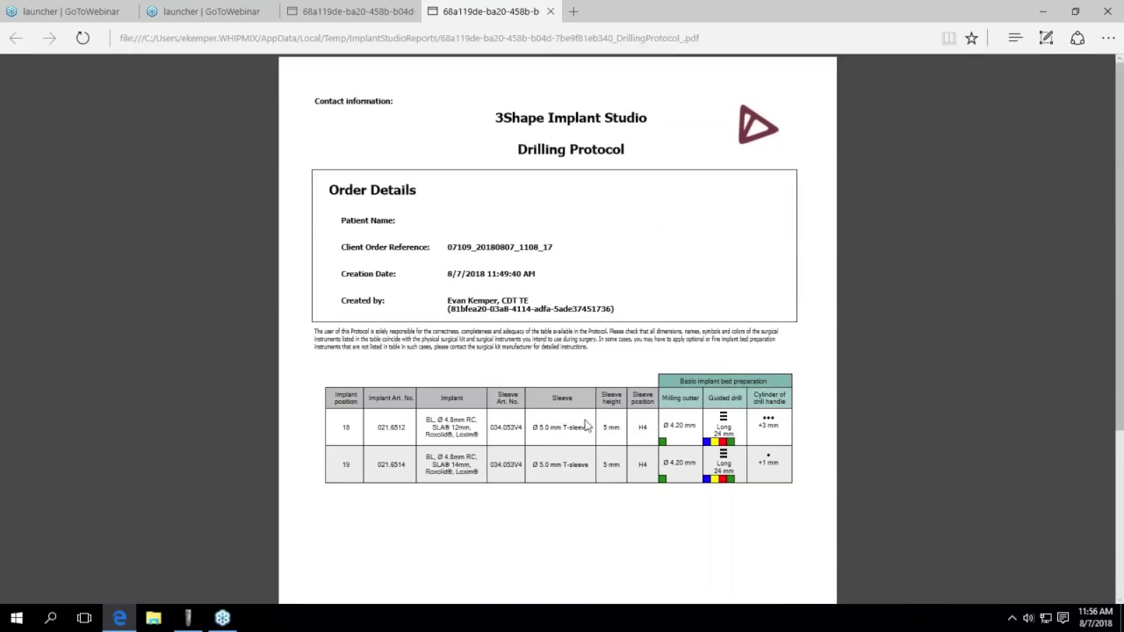
scroll(587, 426, down, 1)
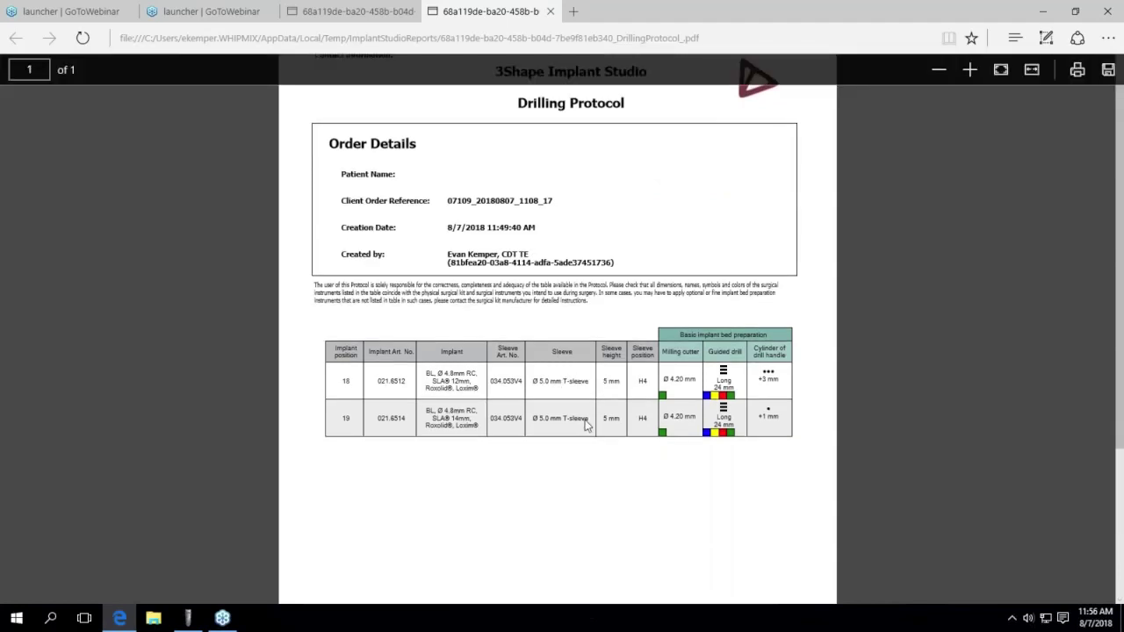
scroll(587, 426, down, 1)
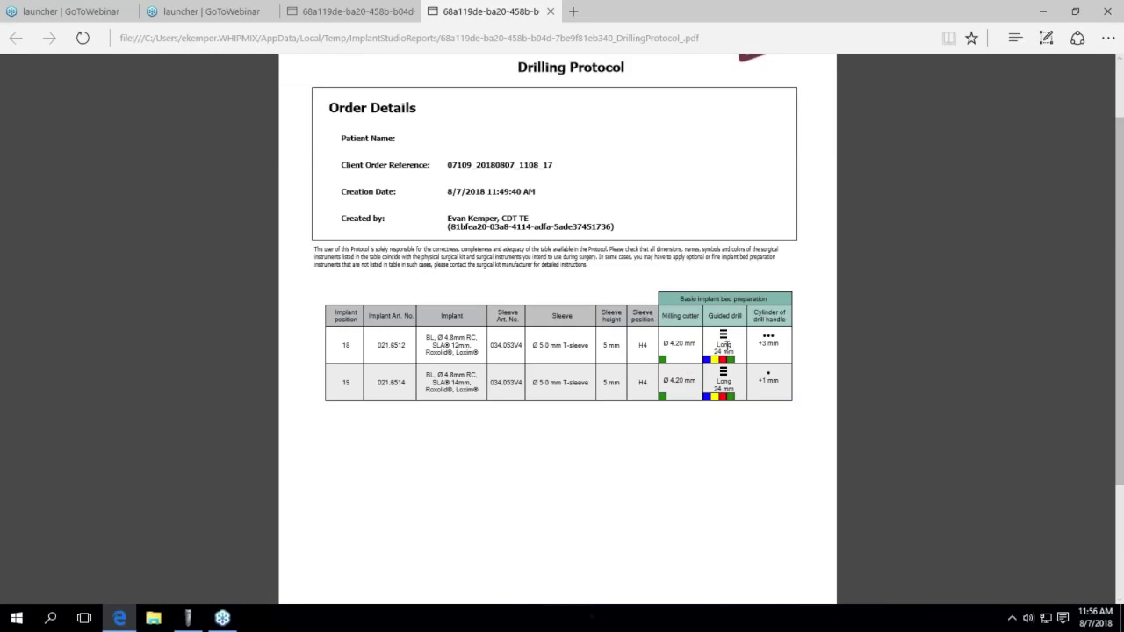
scroll(725, 351, down, 2)
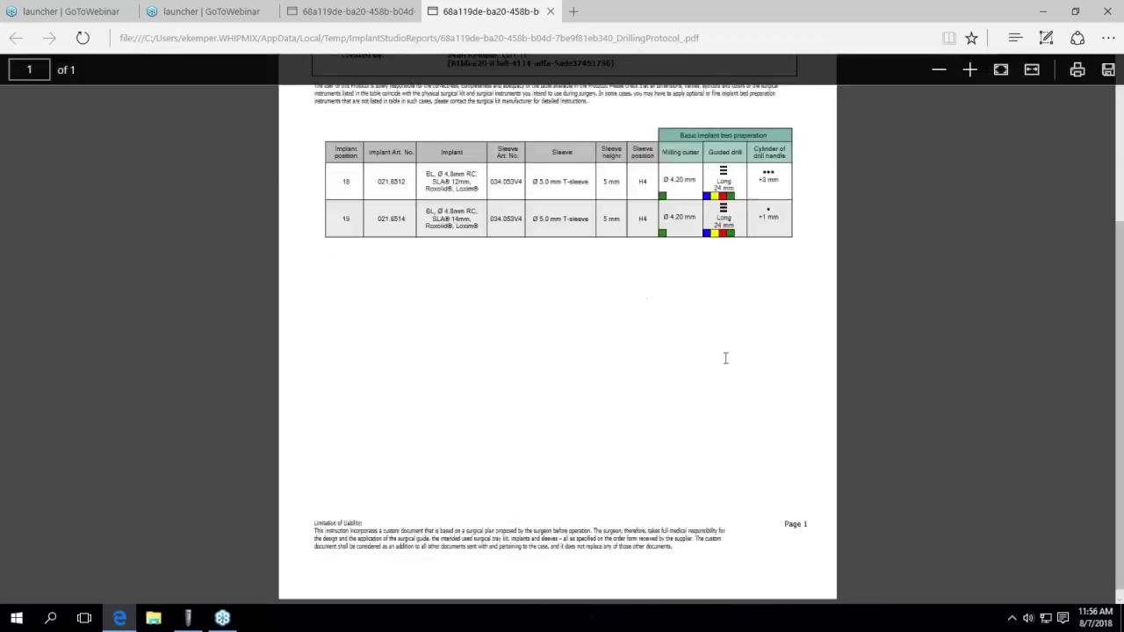
scroll(725, 359, up, 3)
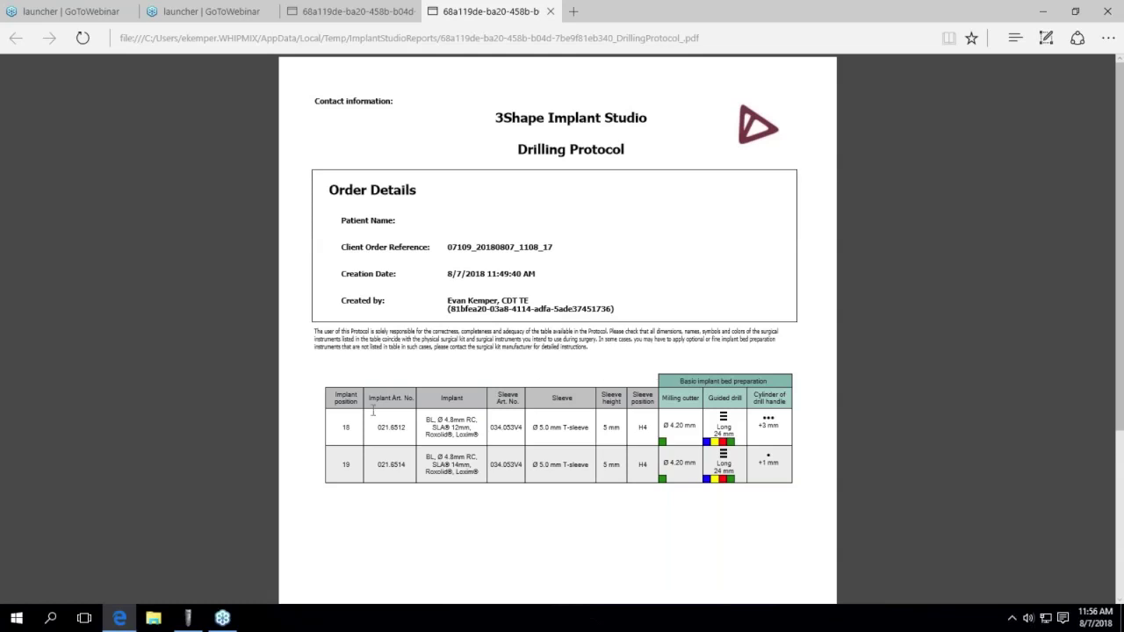
Check the implant and sleeve entries in the drilling protocol, close it and return to the approval stage.
double_click(395, 427)
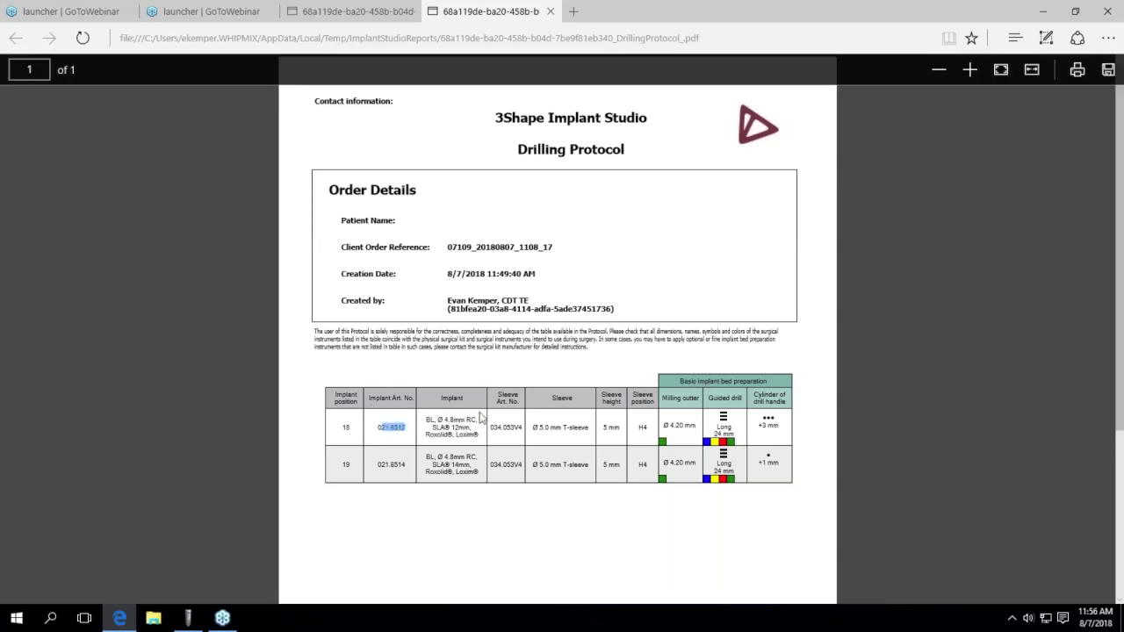
drag(498, 423, 503, 420)
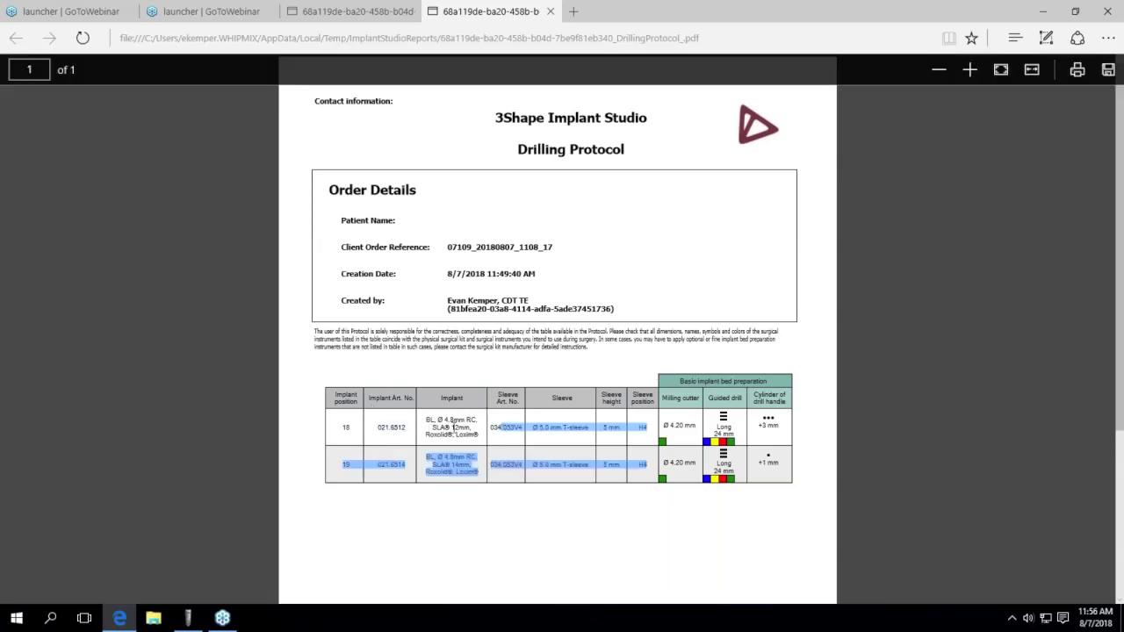
click(643, 424)
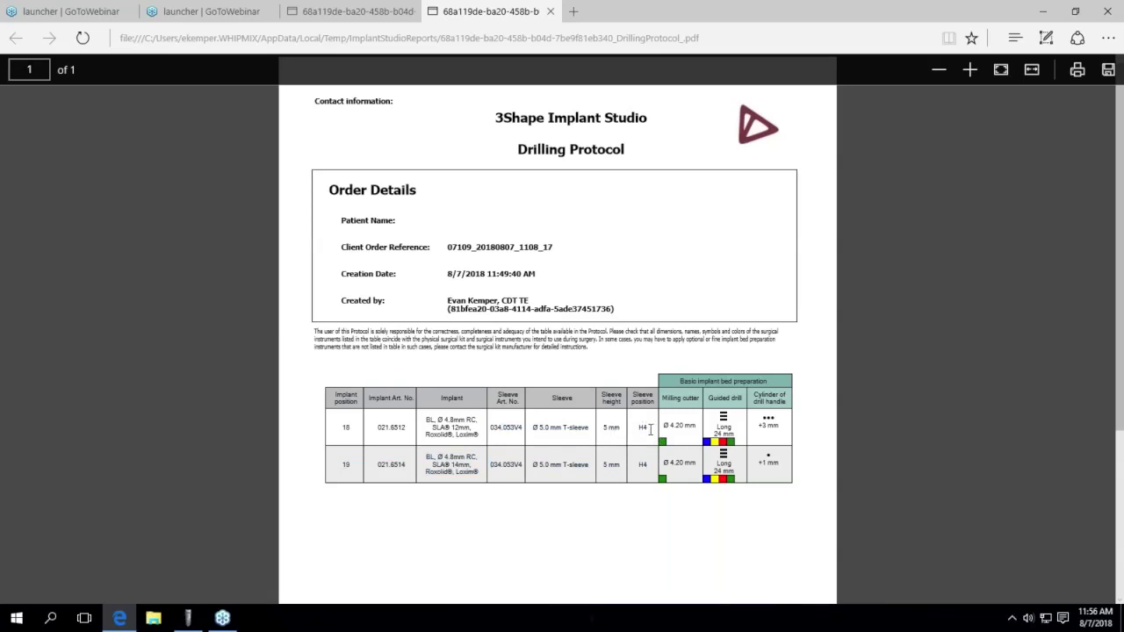
drag(544, 8, 551, 15)
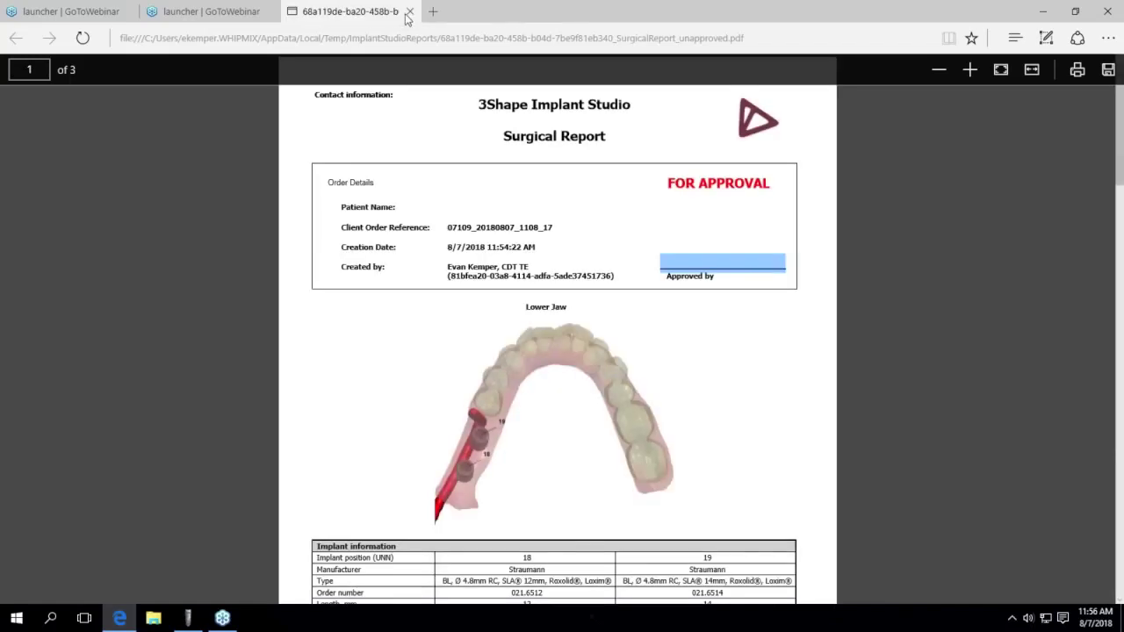
click(1058, 11)
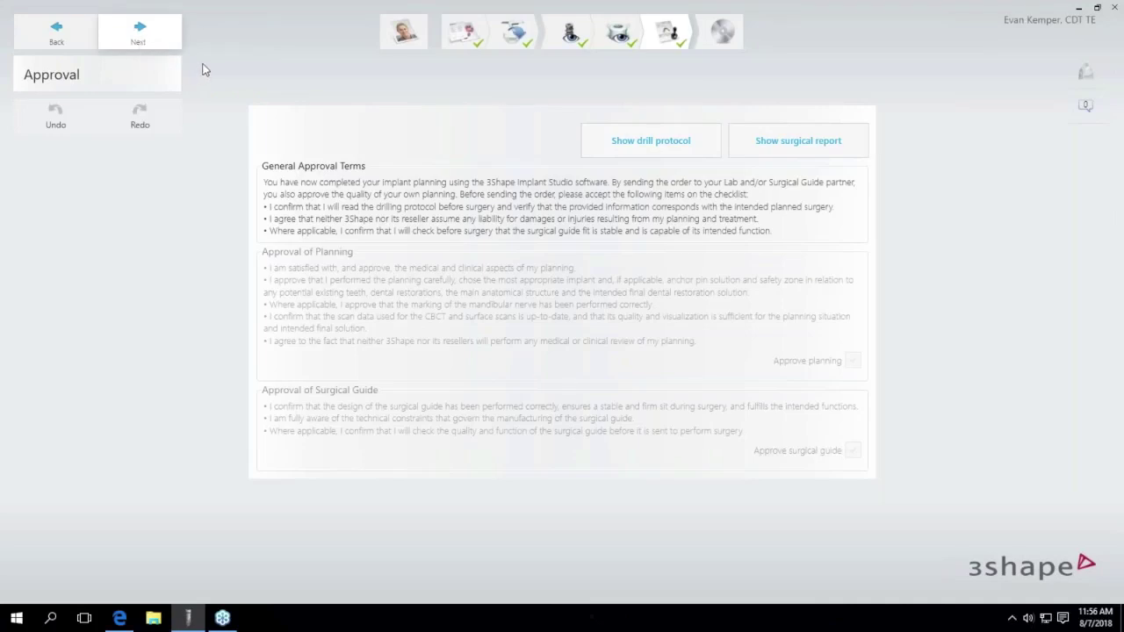
Proceed to the save stage to save the completed design and open the order's output folder.
click(721, 35)
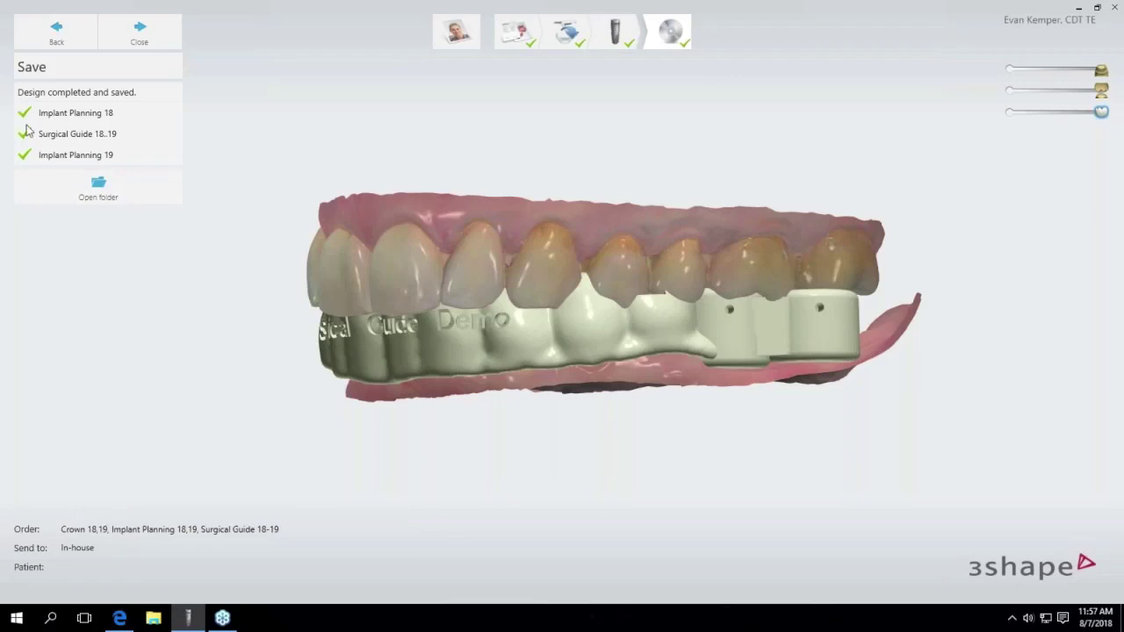
click(88, 184)
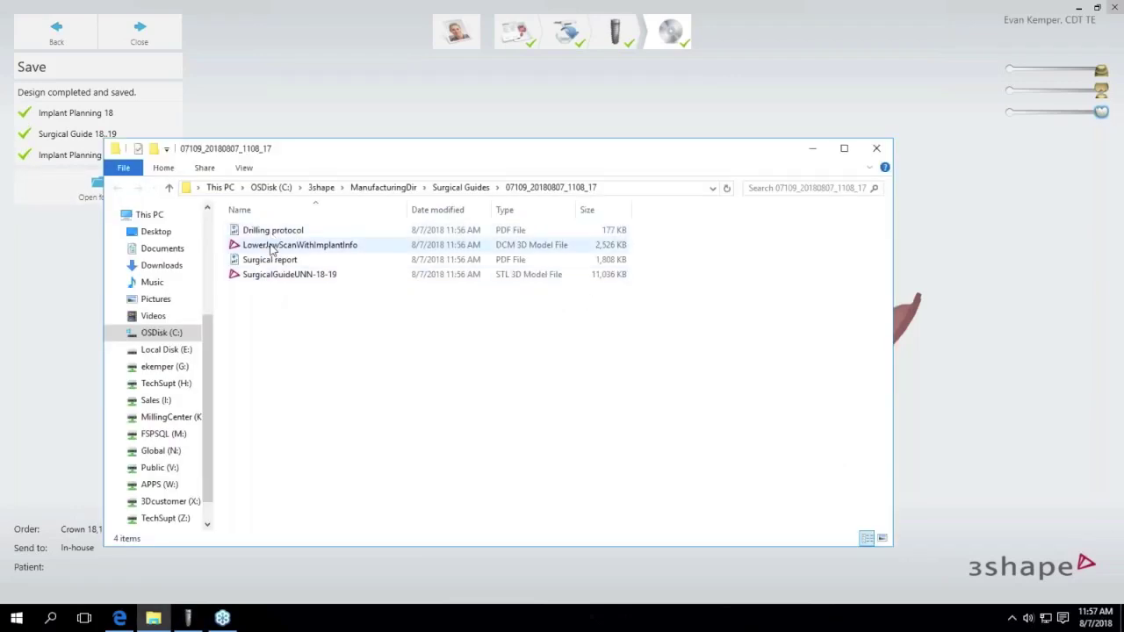
Review the saved Surgical report and Drilling protocol PDFs from the output folder, returning to the folder after each.
double_click(273, 259)
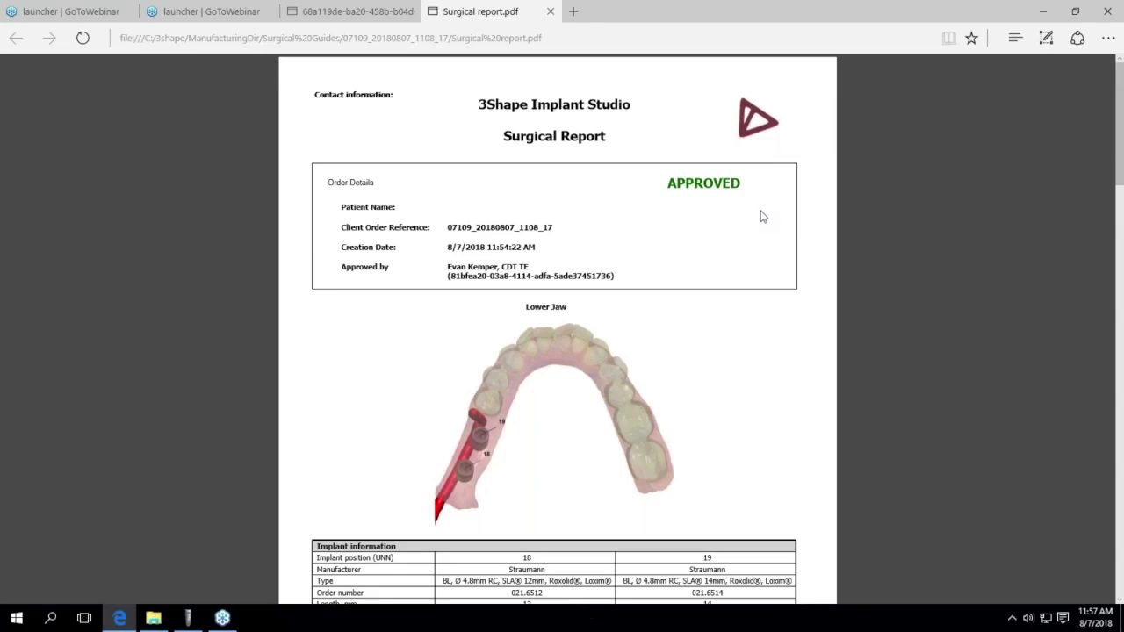
scroll(761, 211, down, 4)
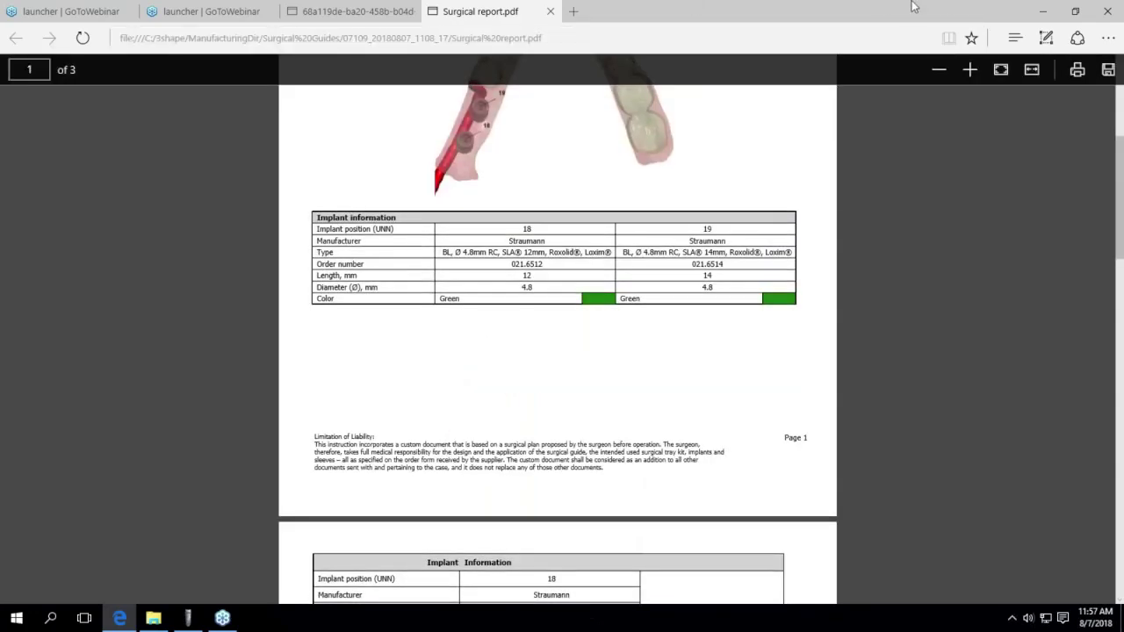
click(1044, 21)
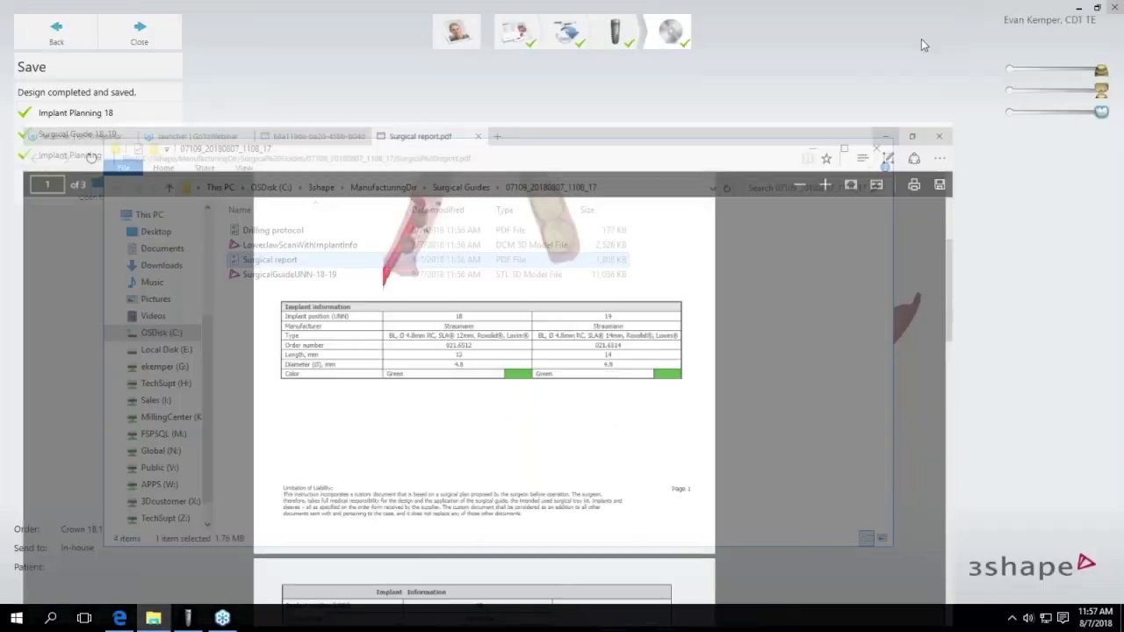
double_click(263, 228)
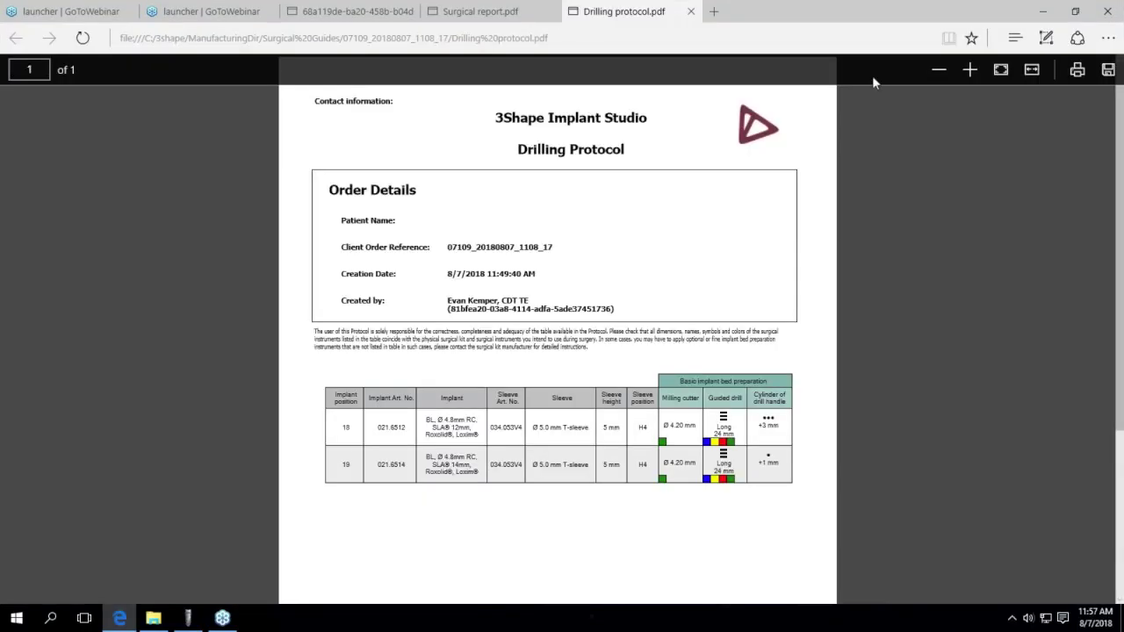
click(1044, 13)
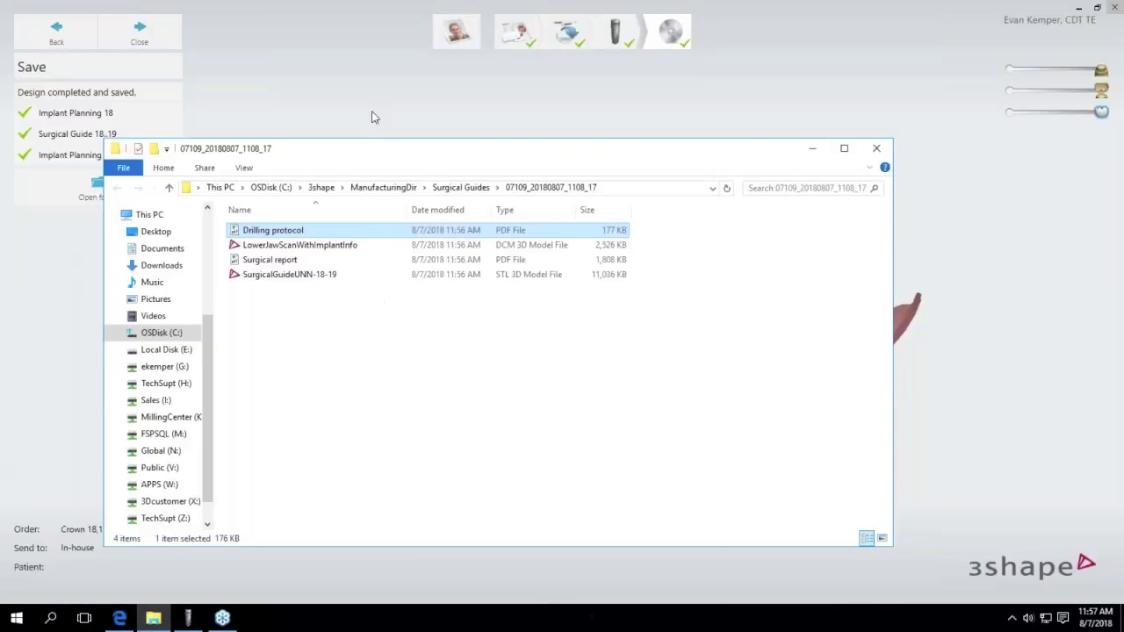
Inspect the exported SurgicalGuideUNN-18-19 STL model in the 3D viewer, then close the viewer.
double_click(296, 275)
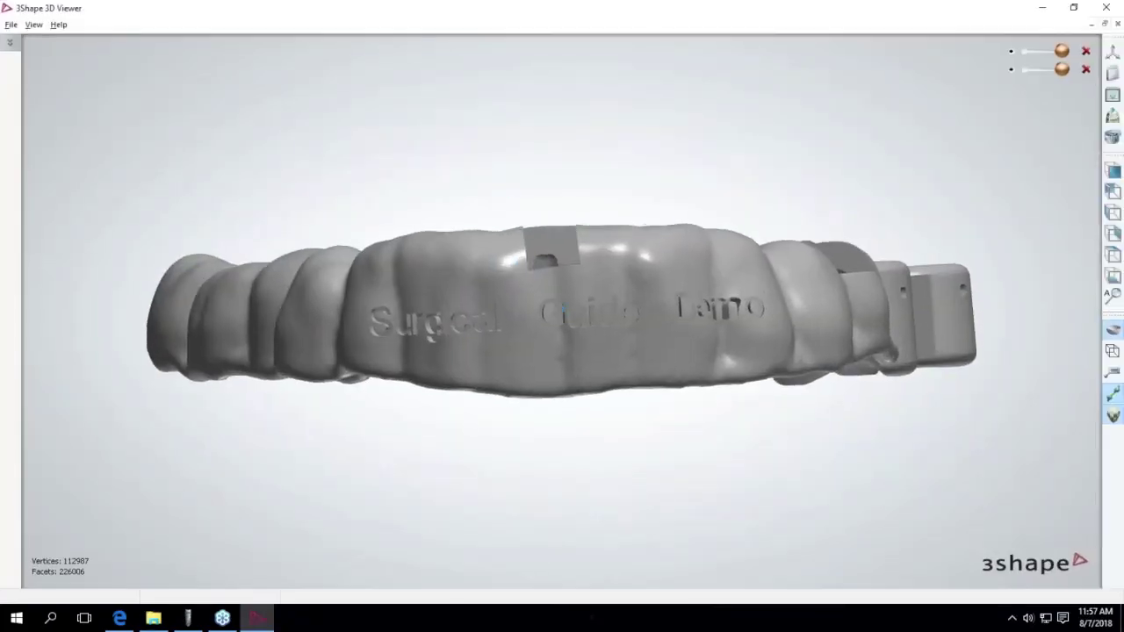
right_drag(563, 308, 588, 409)
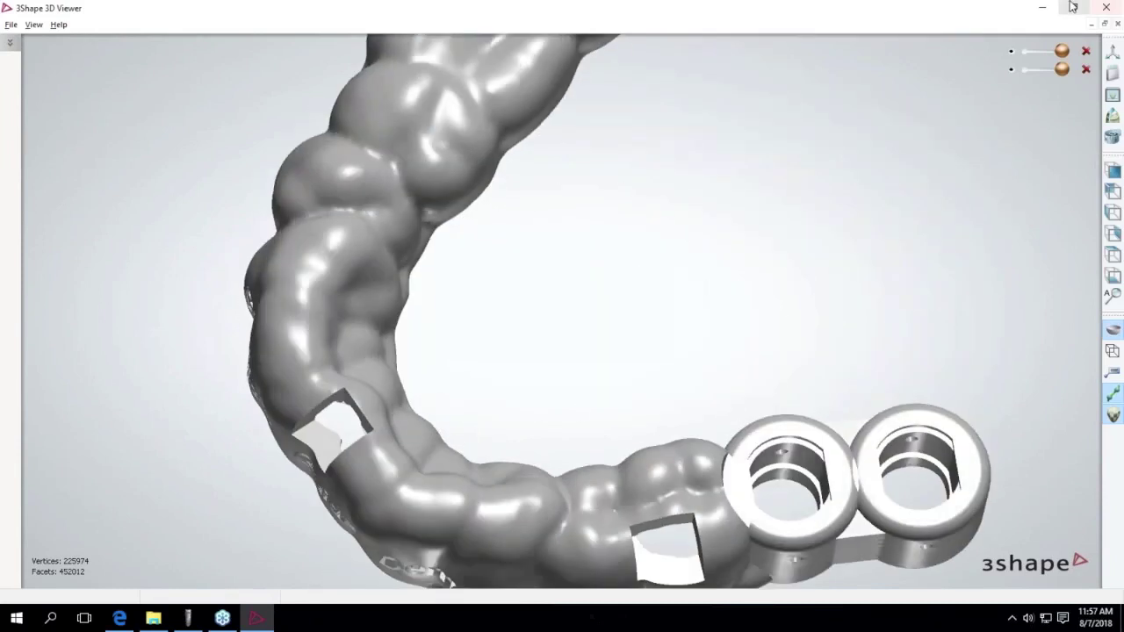
click(1108, 7)
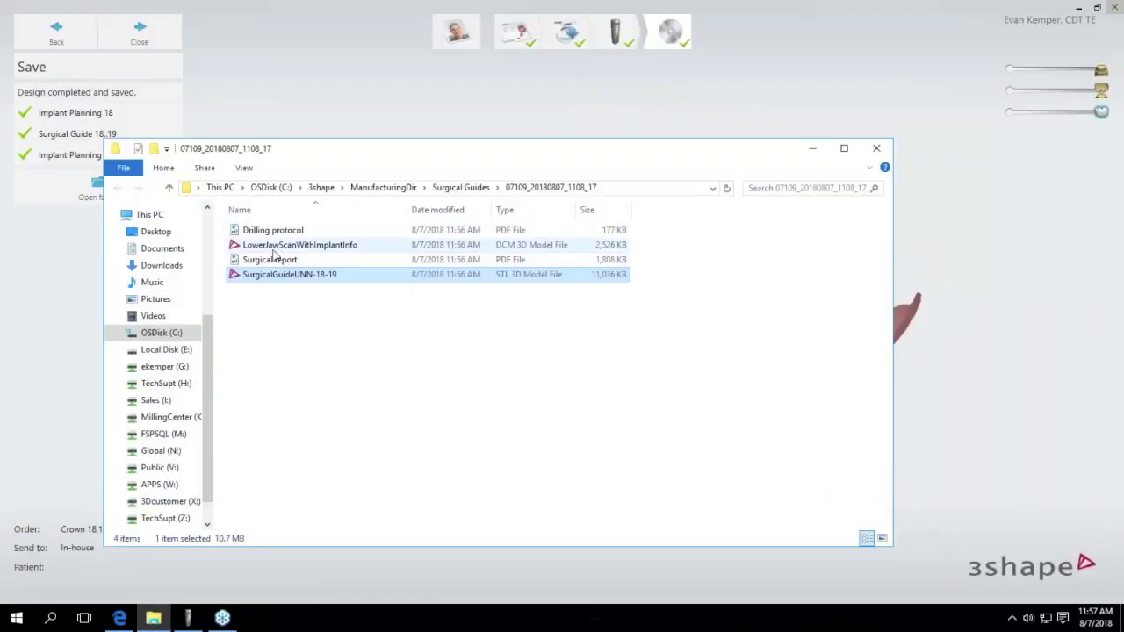
Inspect the LowerJawScanWithImplantInfo model from several sides, then close the viewer and the output folder.
double_click(274, 247)
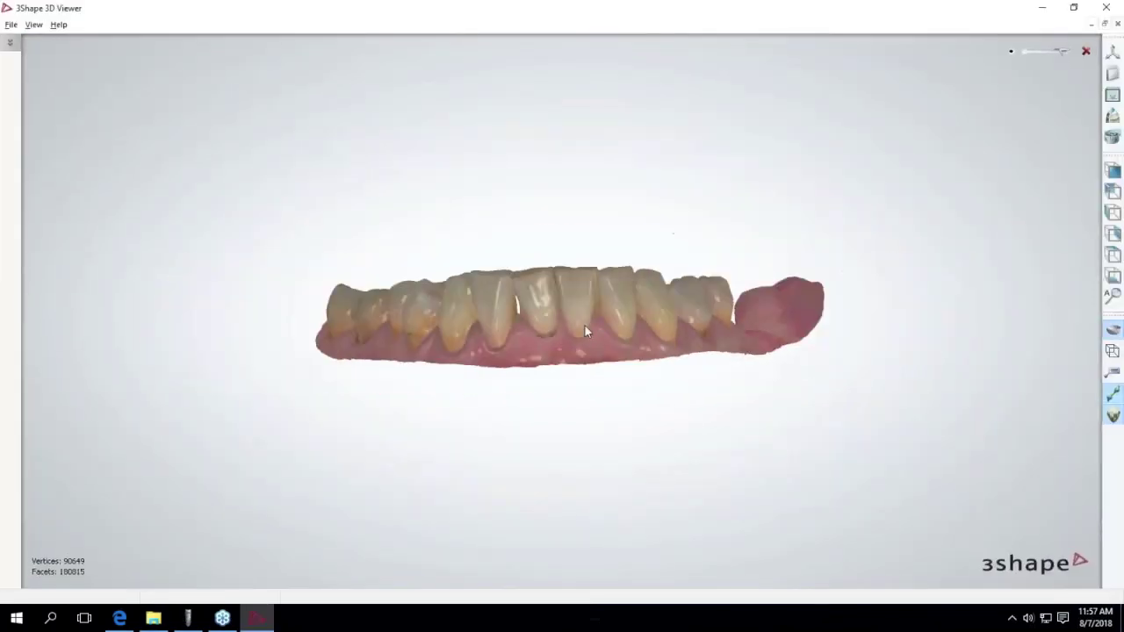
mouse_move(584, 324)
right_down()
mouse_move(581, 342)
mouse_move(534, 326)
mouse_move(603, 333)
right_up()
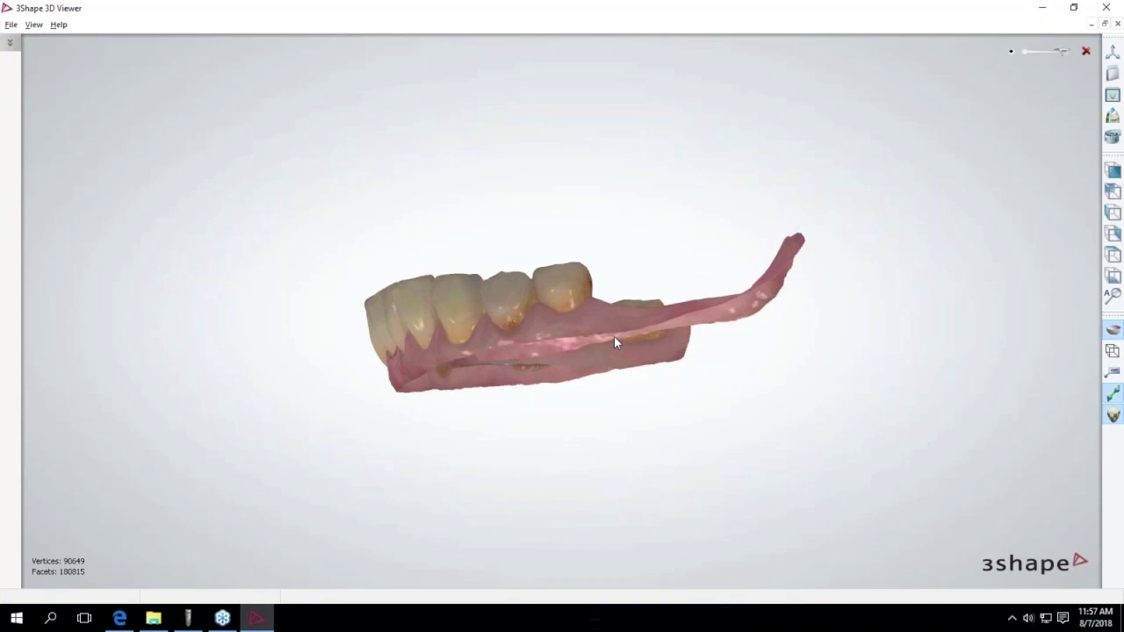
right_drag(595, 345, 487, 356)
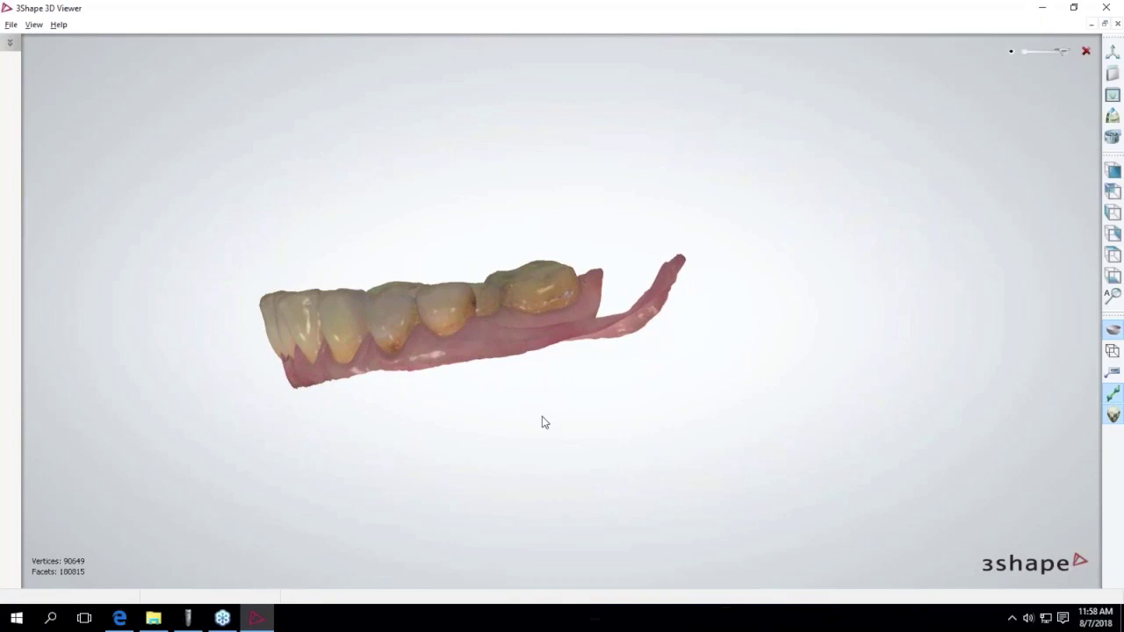
click(1105, 8)
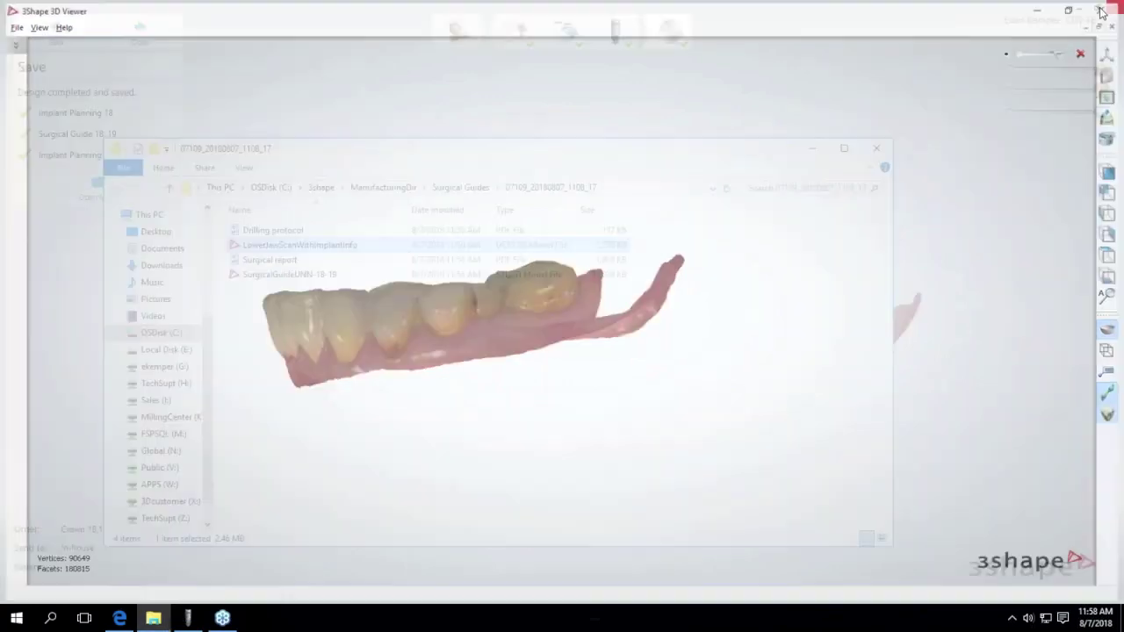
click(875, 148)
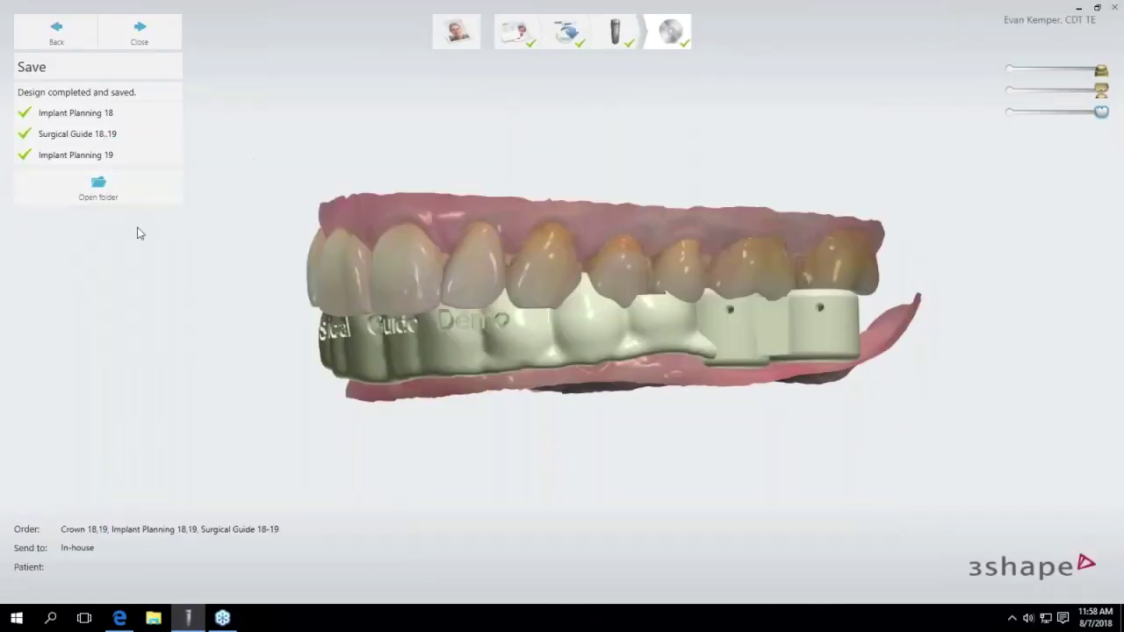
Close the saved order and reopen the case in its implant planning stage.
click(139, 27)
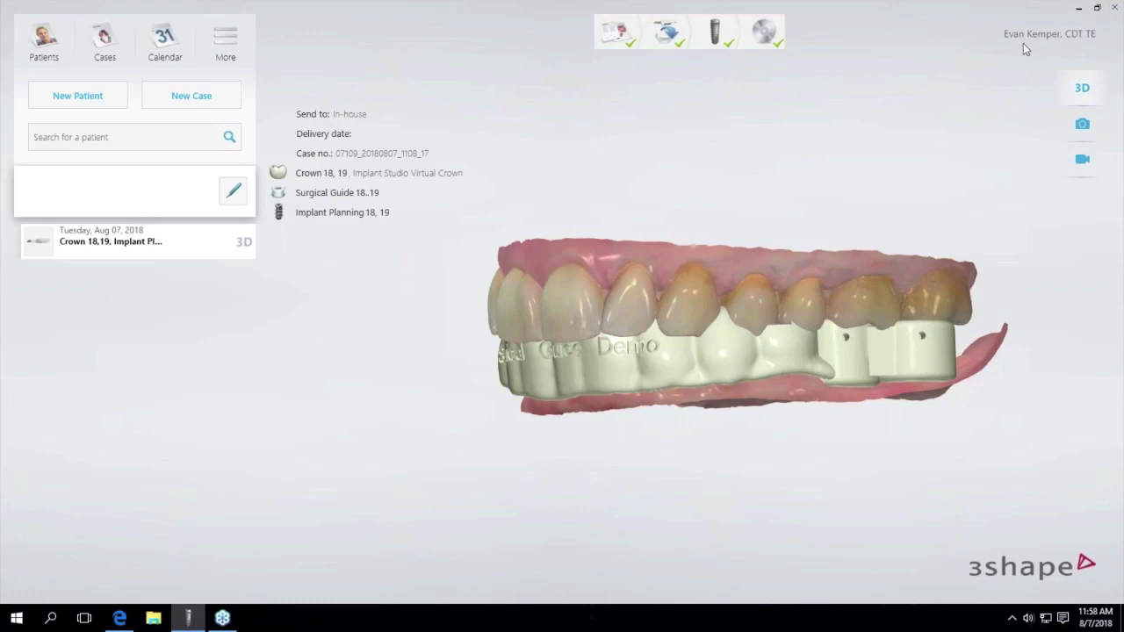
click(1077, 9)
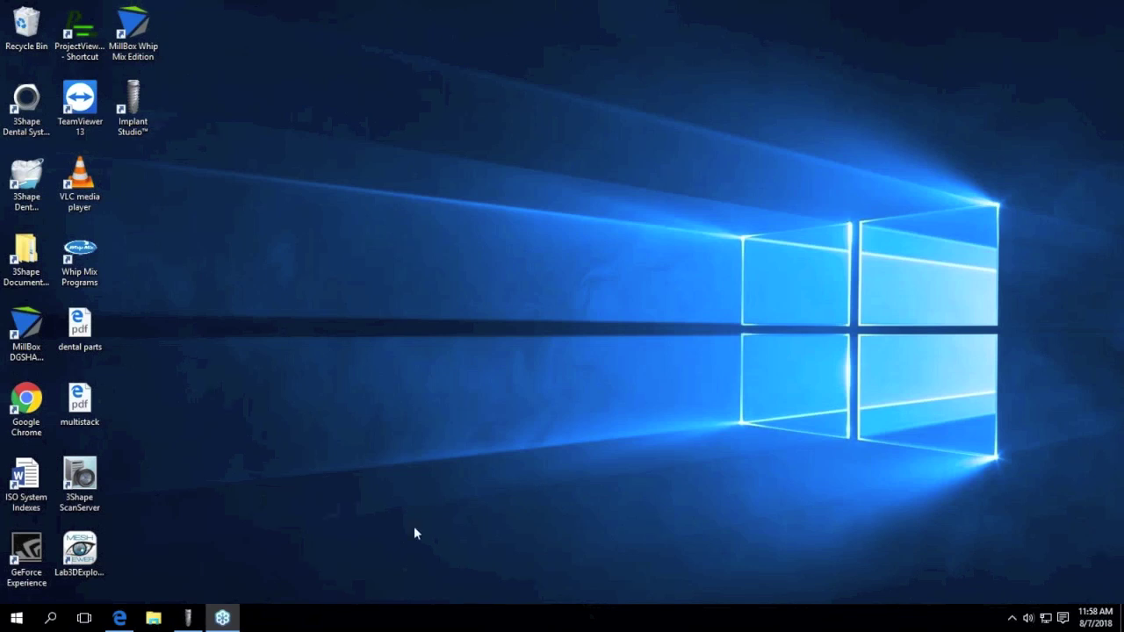
click(188, 618)
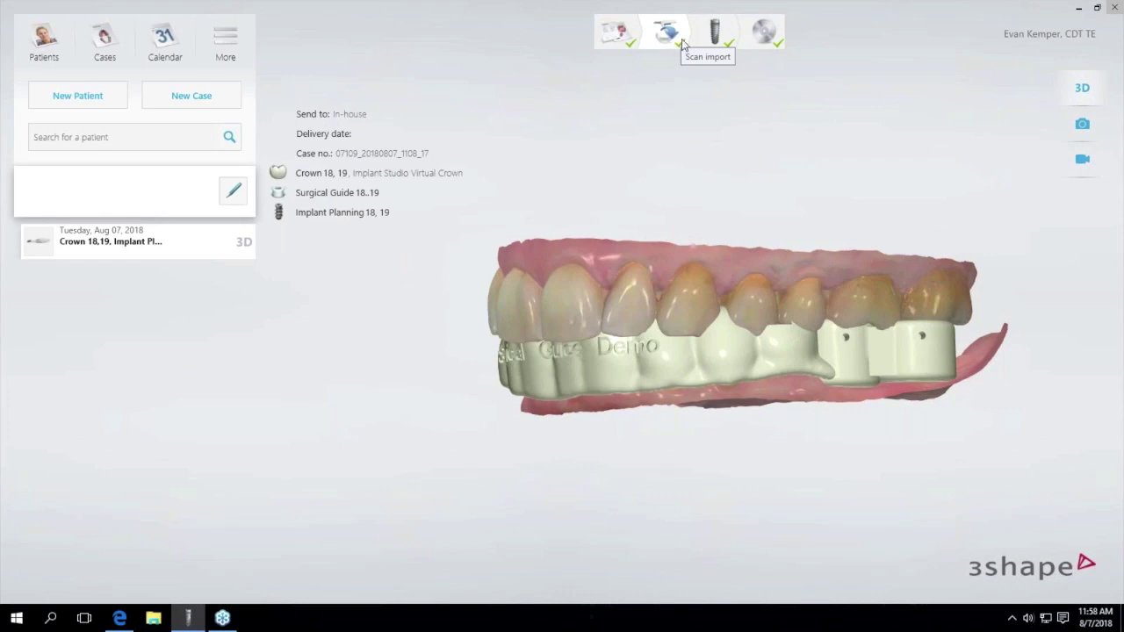
click(714, 34)
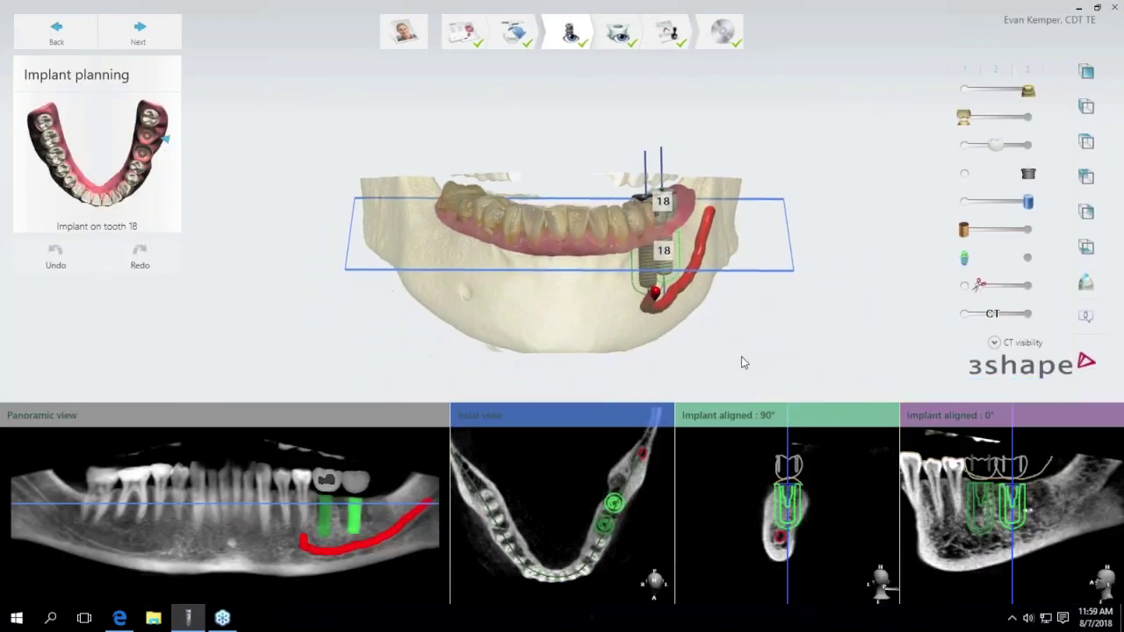
Measure the soft-tissue thickness between the gum line and the top of implant 18 in the 90° implant-aligned view.
scroll(806, 476, up, 5)
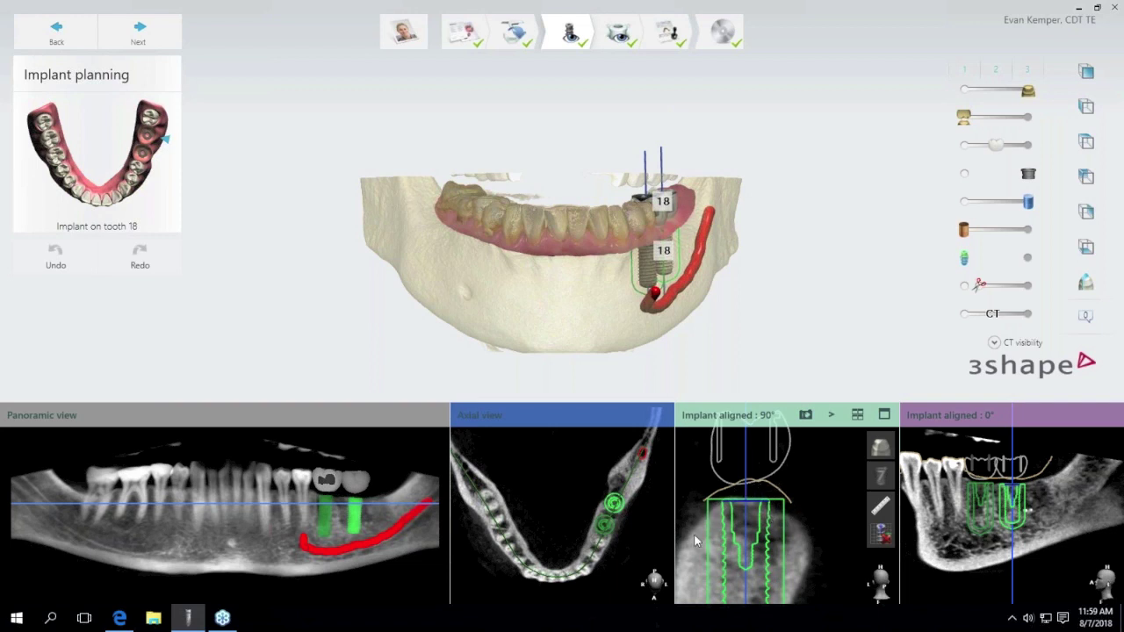
click(881, 475)
click(769, 485)
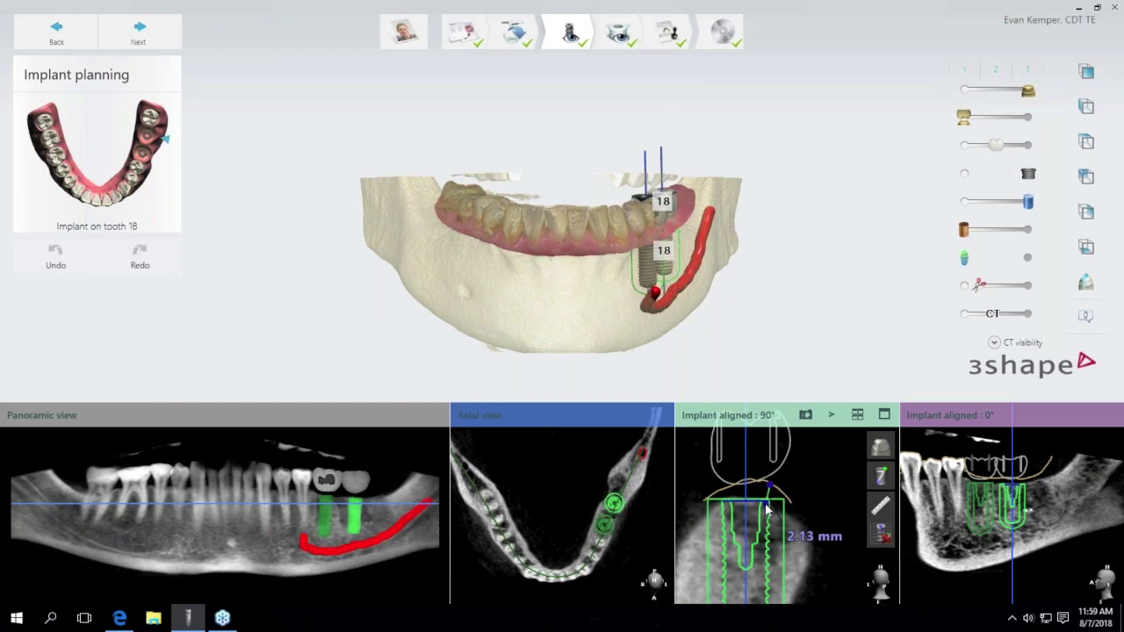
click(767, 510)
Measure the gum thickness beside implant 18 with the distance tool in the 0° implant-aligned view.
scroll(1039, 479, up, 5)
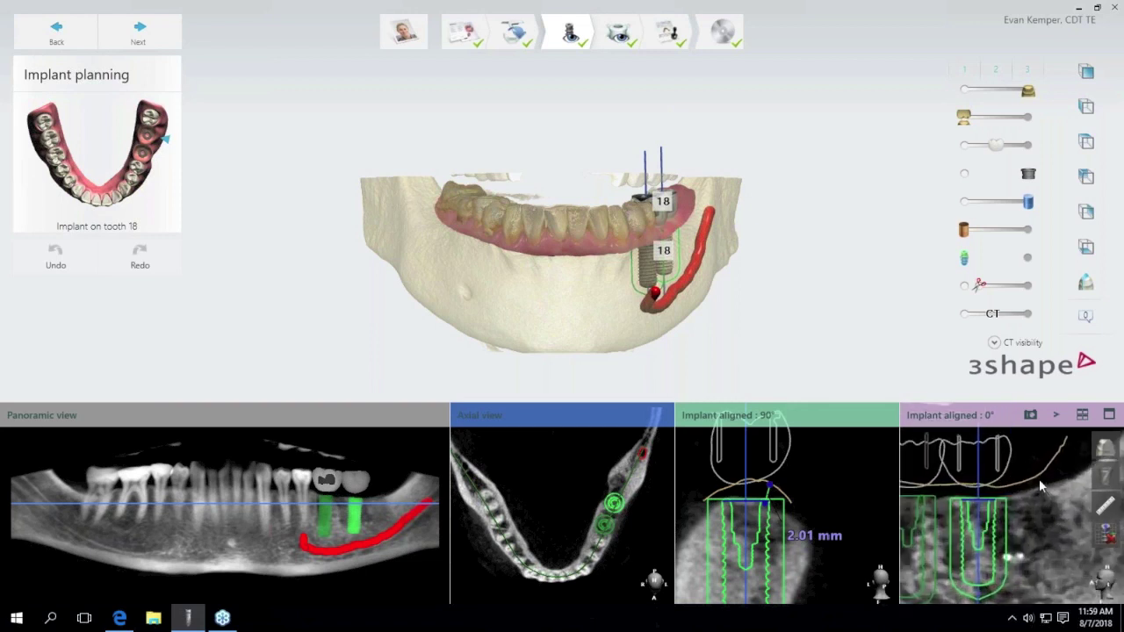
mouse_move(1105, 509)
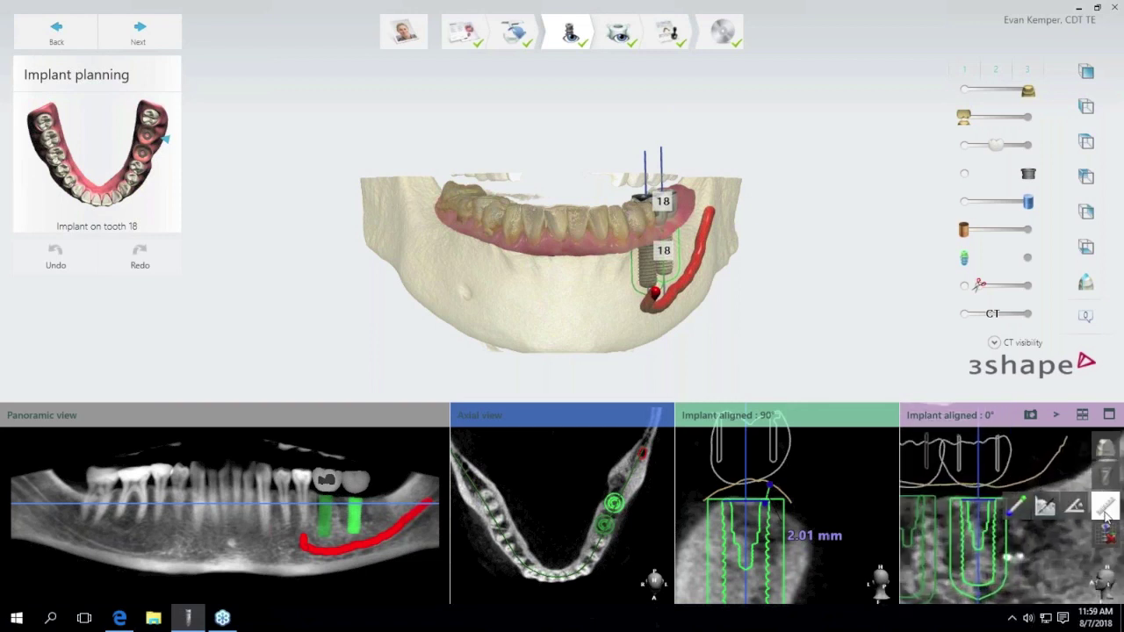
click(1015, 513)
click(1029, 483)
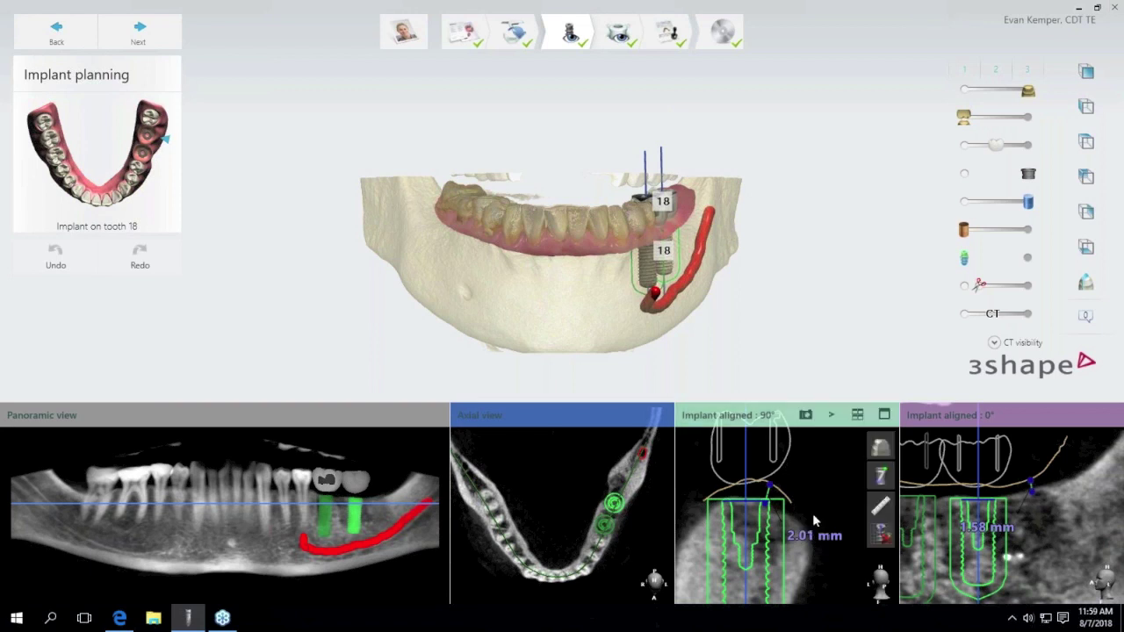
Rotate the enlarged implant-aligned slice to 58° and move the measurement's upper endpoint along the gum line to directly above the implant's edge.
scroll(813, 515, down, 2)
scroll(812, 513, down, 6)
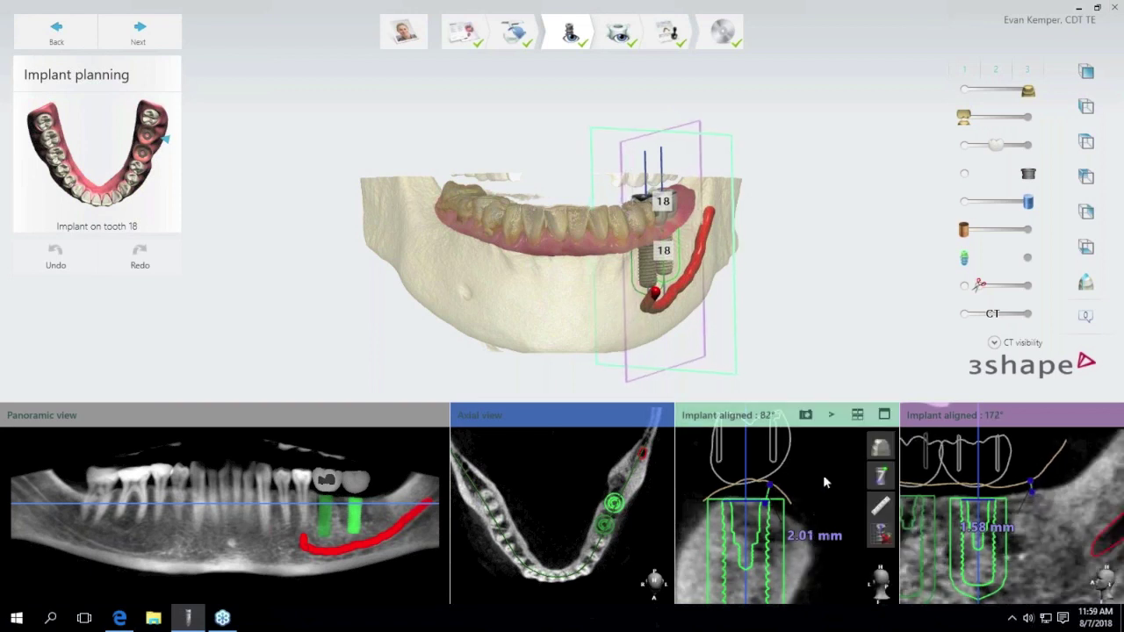
click(884, 414)
scroll(703, 420, down, 3)
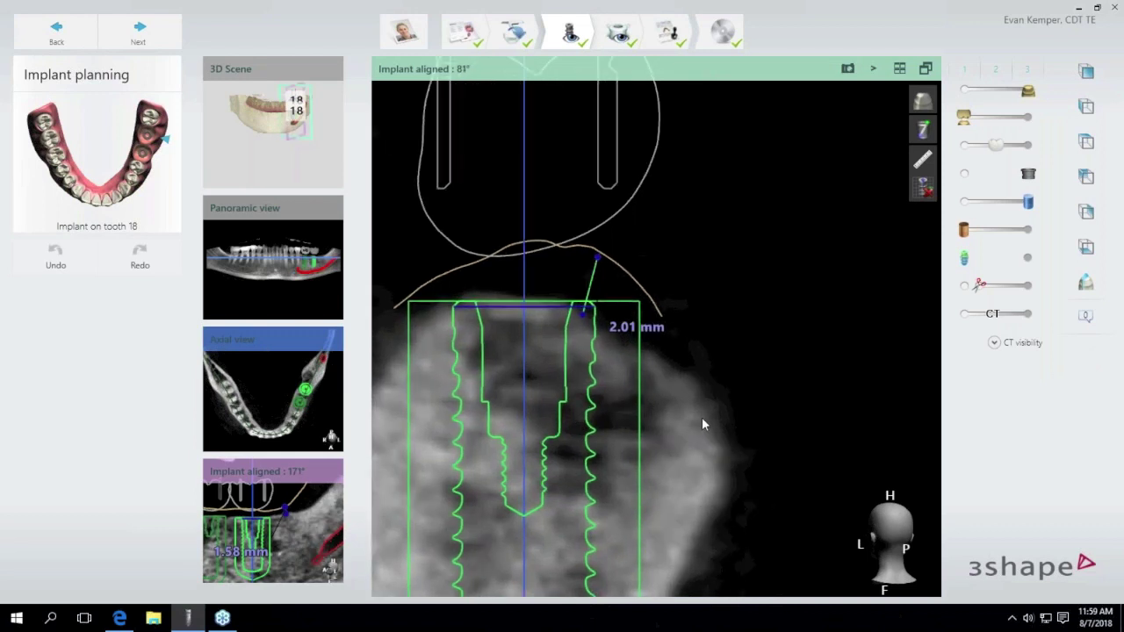
scroll(703, 418, down, 8)
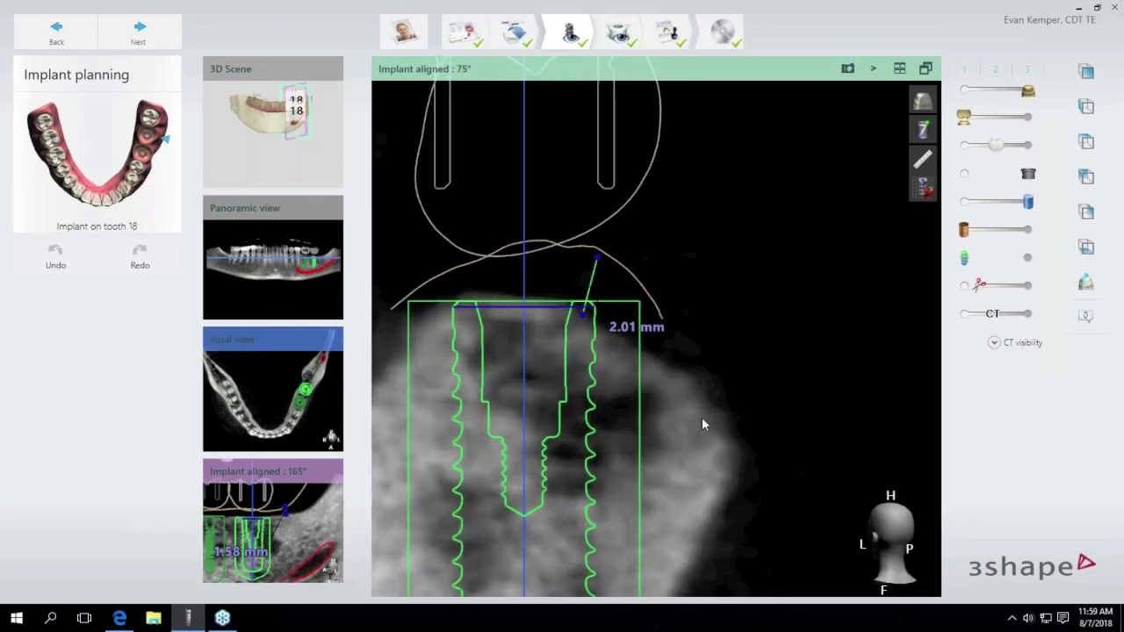
scroll(703, 418, down, 12)
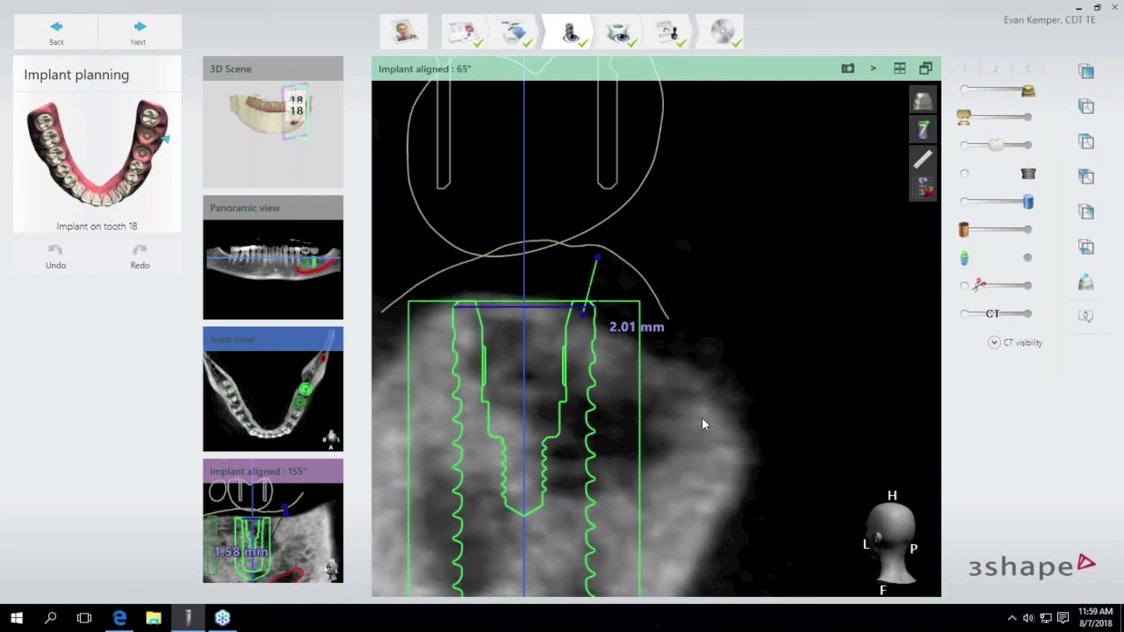
scroll(702, 417, down, 1)
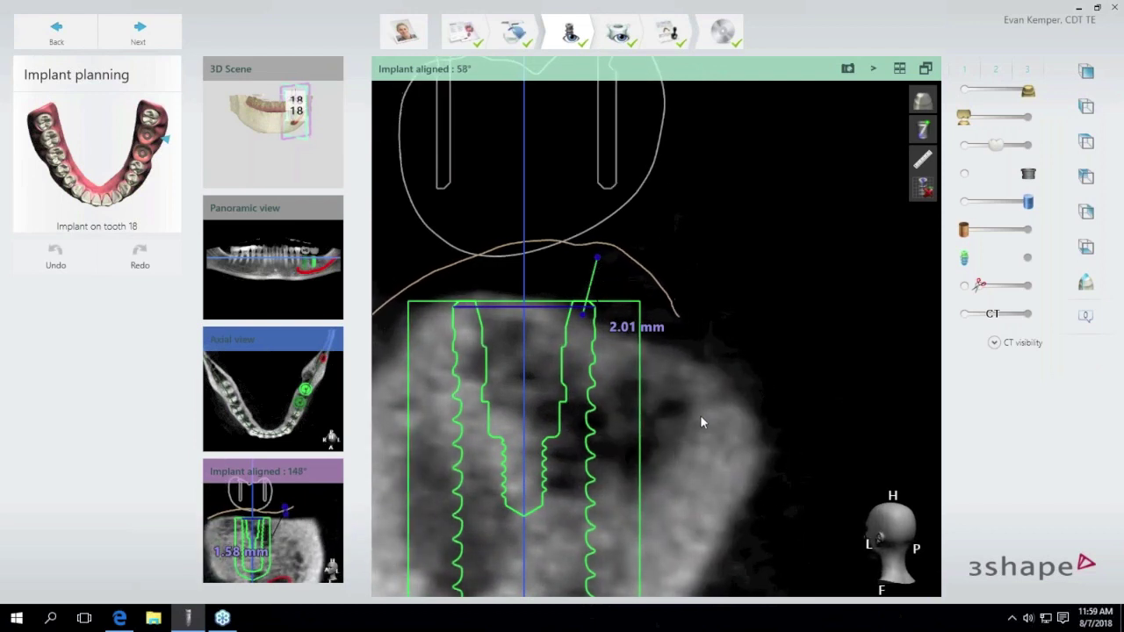
drag(600, 259, 584, 247)
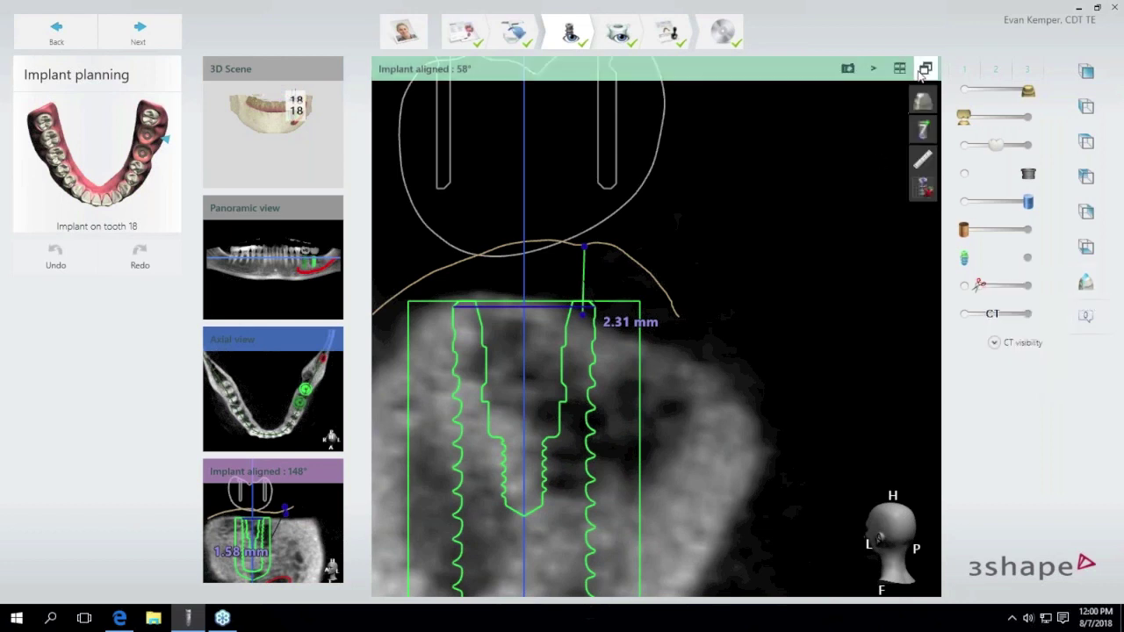
Restore the multi-view layout and examine the whole jaw in the 3D scene and the full bone section in the 148° implant-aligned view.
click(922, 74)
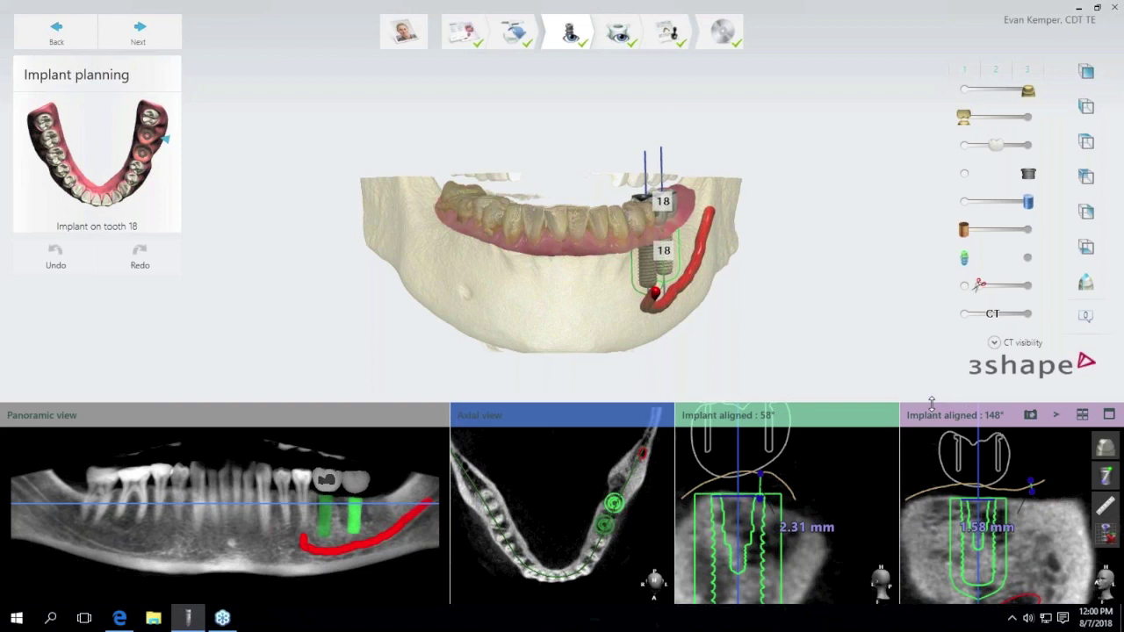
scroll(730, 287, down, 4)
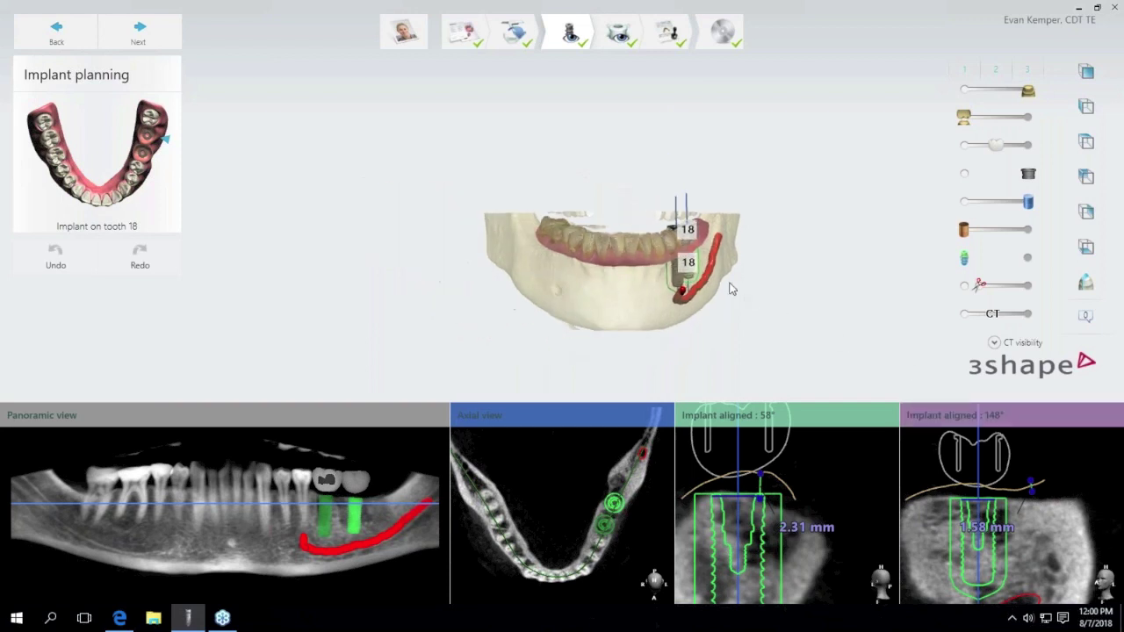
scroll(940, 511, down, 3)
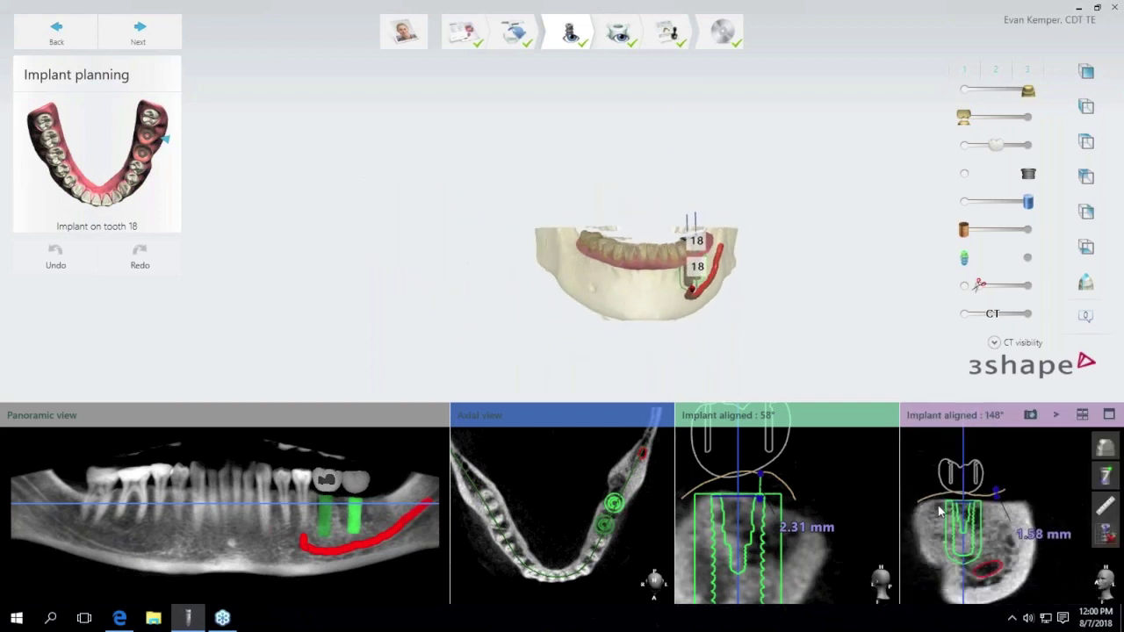